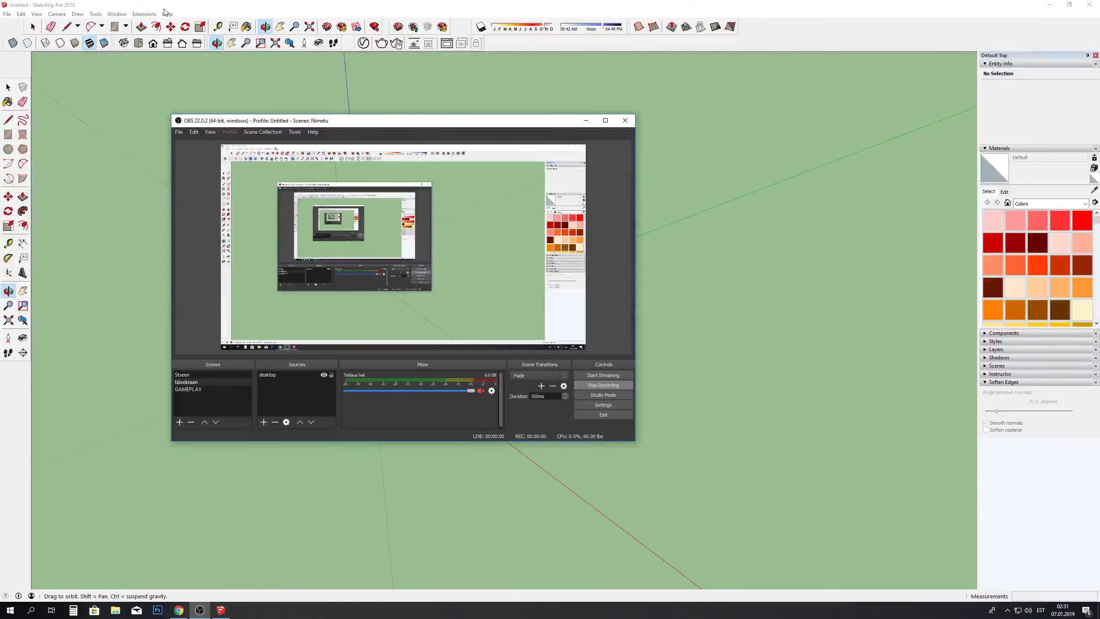
Step: Draw a thin rectangle on the ground near the origin
left_click(266, 29)
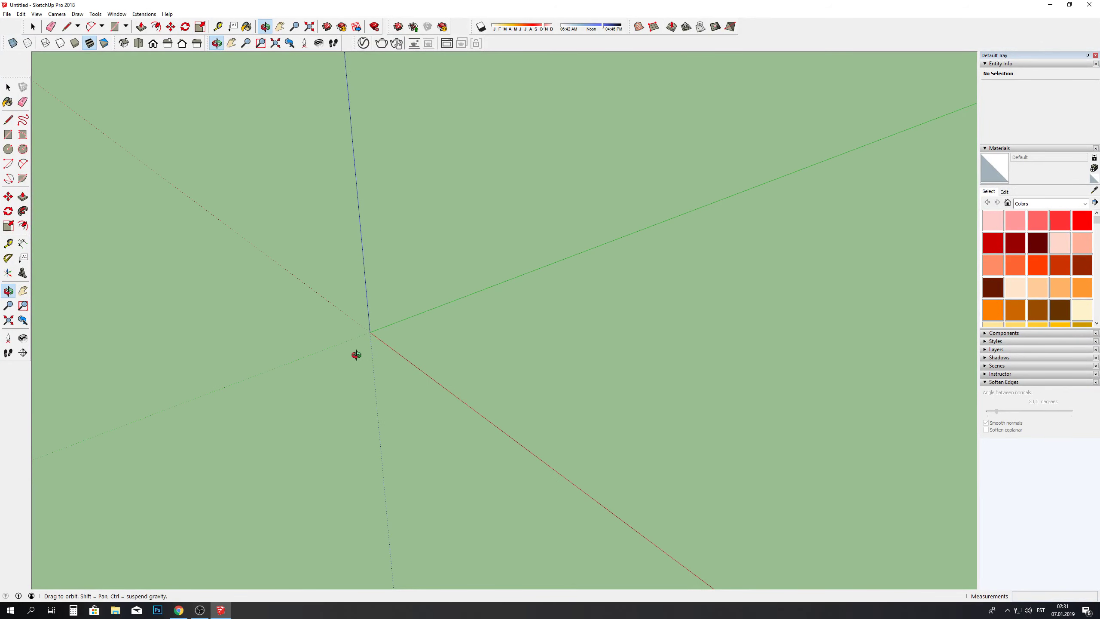
left_click_drag(356, 359, 400, 381)
left_click(114, 27)
left_click(355, 294)
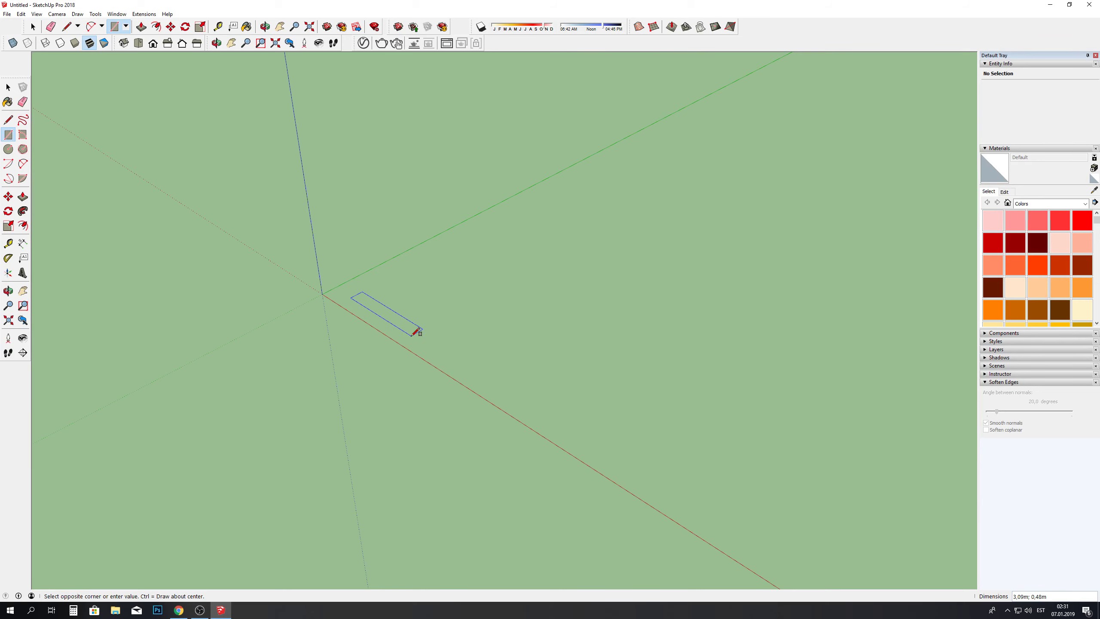
left_click(416, 332)
scroll(418, 327, "up", 1)
scroll(423, 321, "up", 2)
Step: Pull the rectangle up into a tall slab and orbit to face its front
key("p")
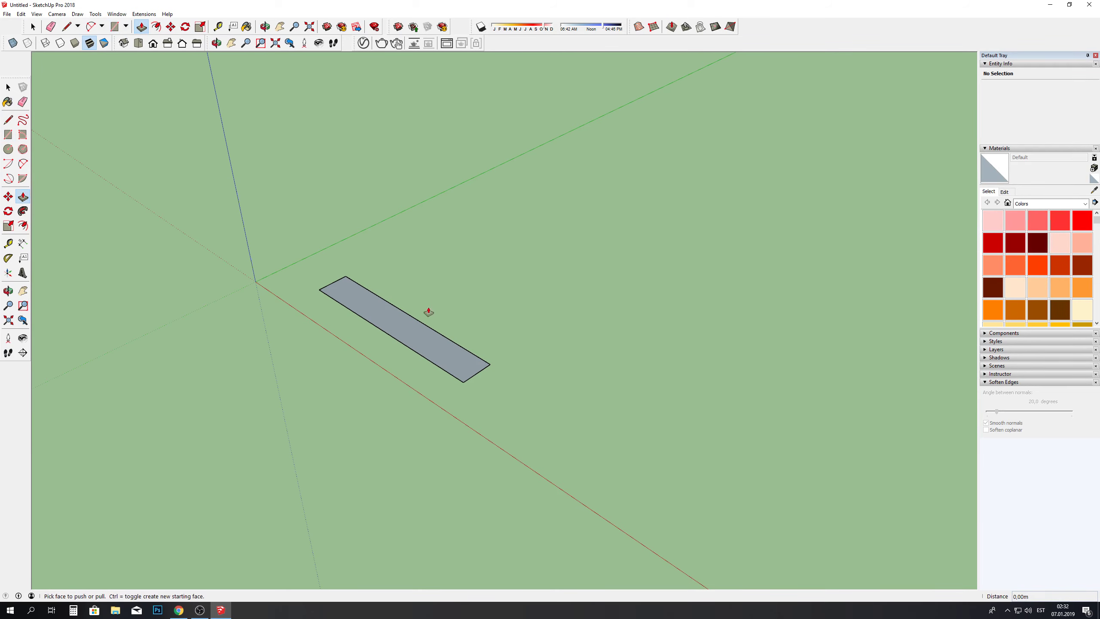
left_click(429, 312)
left_click(428, 136)
key("o")
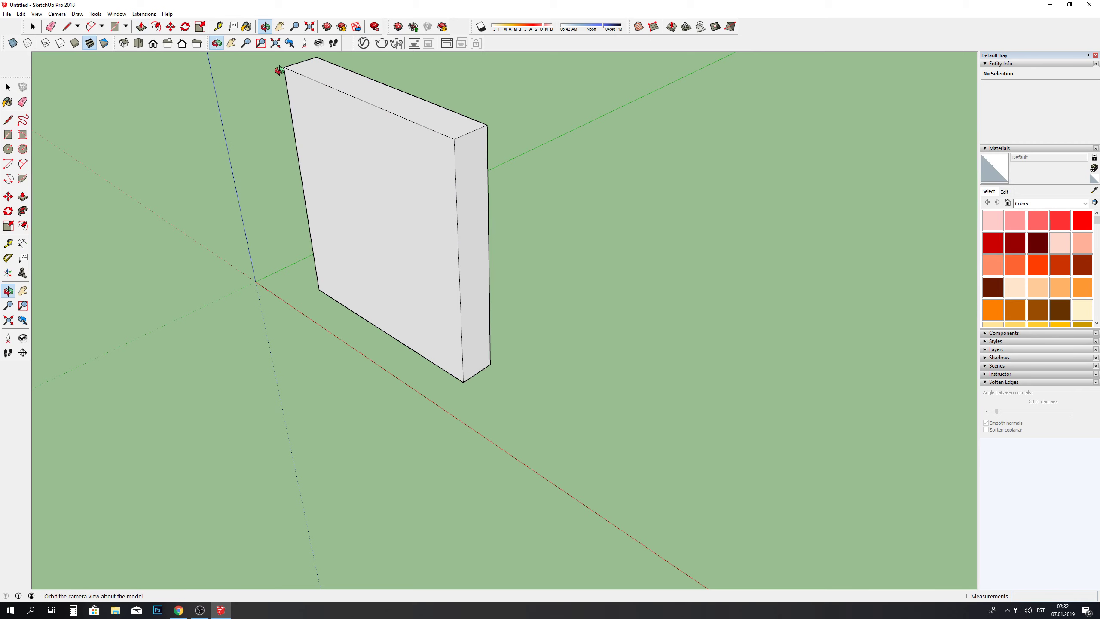
mouse_move(279, 70)
left_mouse_down()
mouse_move(477, 203)
mouse_move(260, 342)
mouse_move(437, 236)
mouse_move(448, 176)
mouse_move(484, 167)
mouse_move(415, 212)
mouse_move(369, 173)
left_mouse_up()
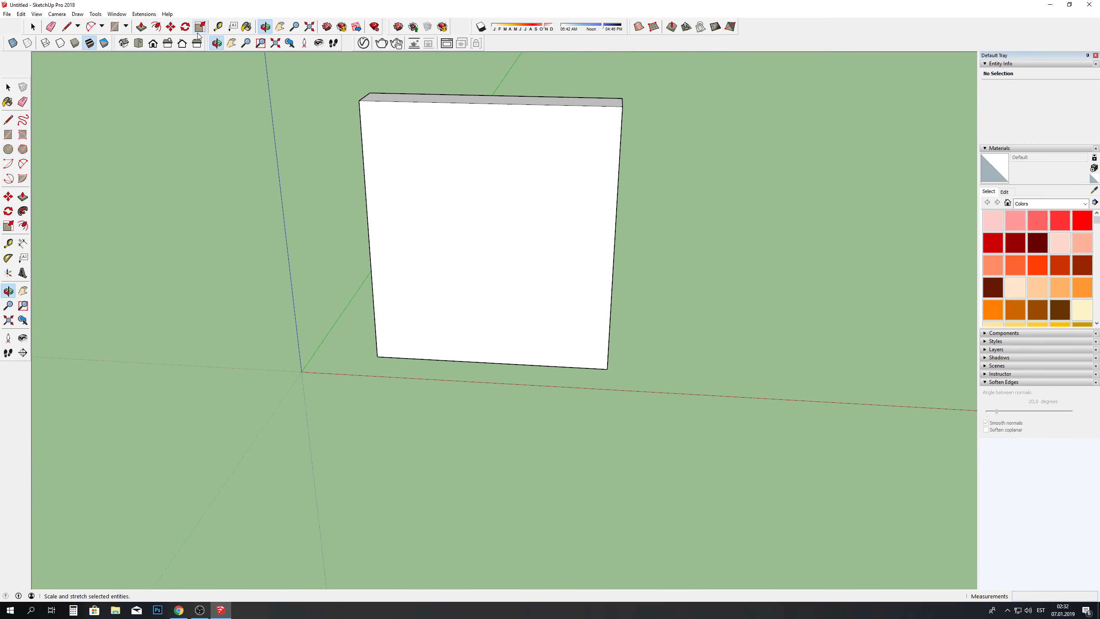
Step: Lower the slab's top face slightly and draw a slanted side line to the bottom-left corner
left_click(142, 28)
left_click_drag(372, 99, 386, 142)
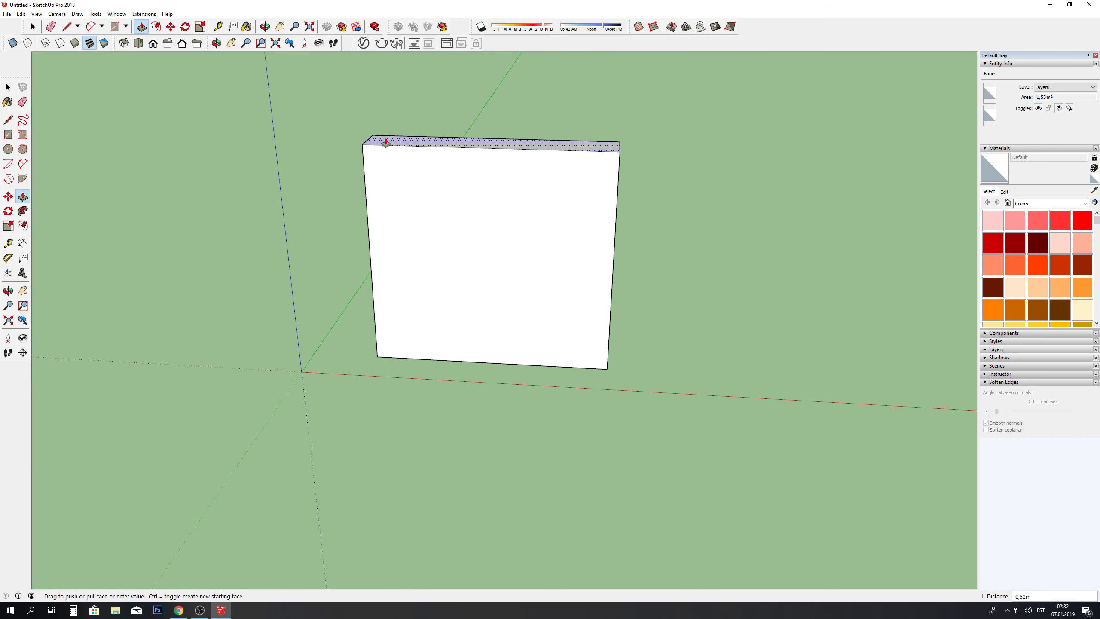
left_click(66, 27)
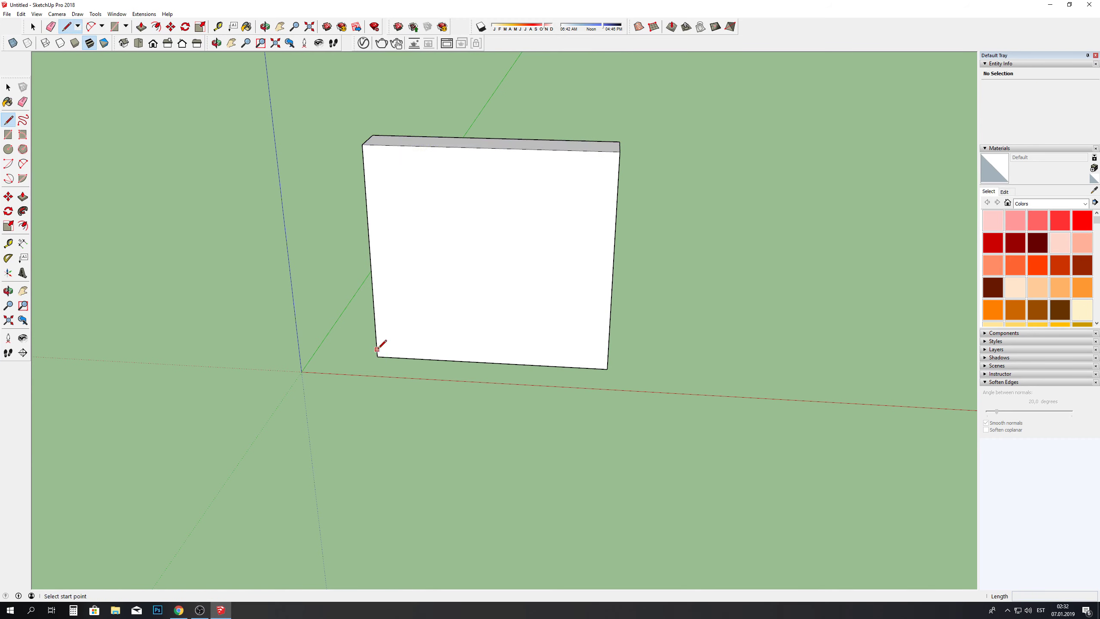
left_click(489, 148)
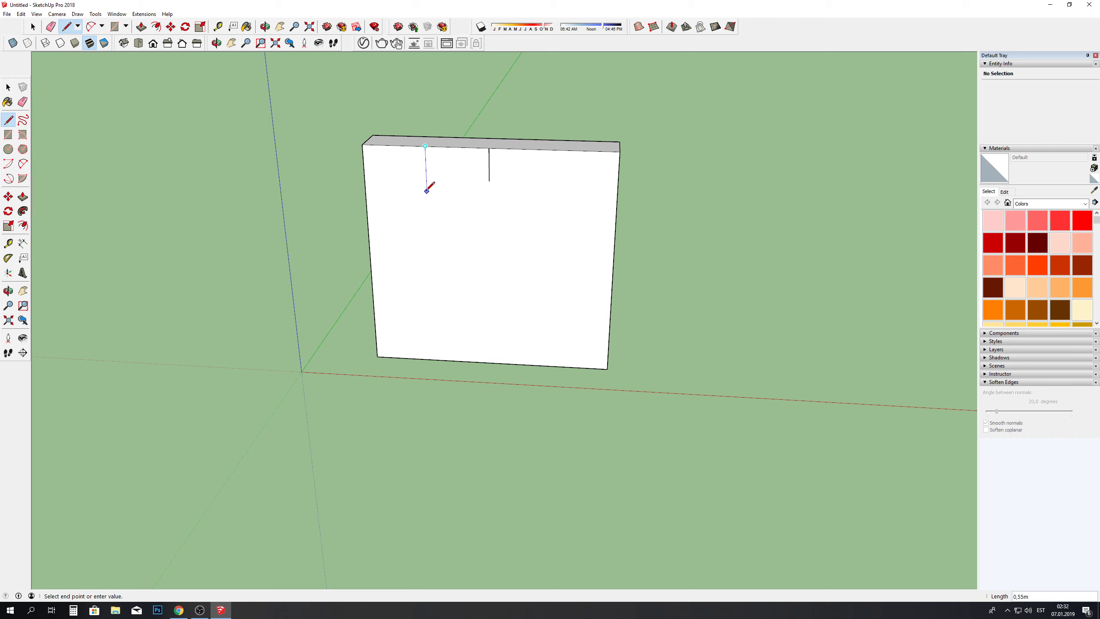
left_click(554, 150)
left_click(587, 150)
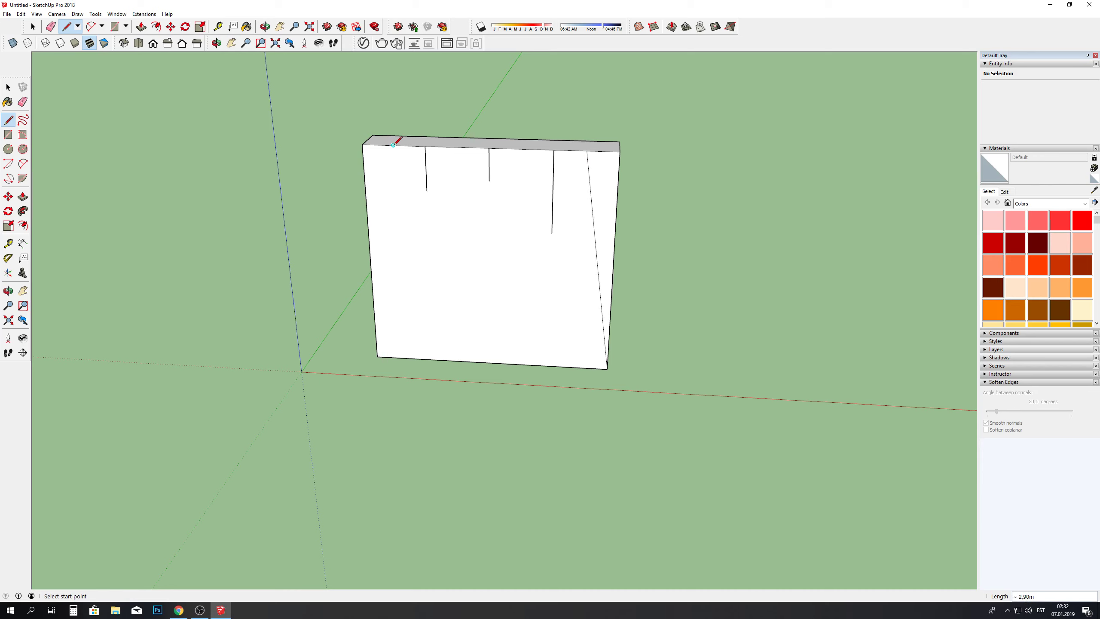
left_click(393, 145)
left_click(377, 349)
Step: Erase stray edges and draw a horizontal cross line joining the two side lines
left_click(48, 25)
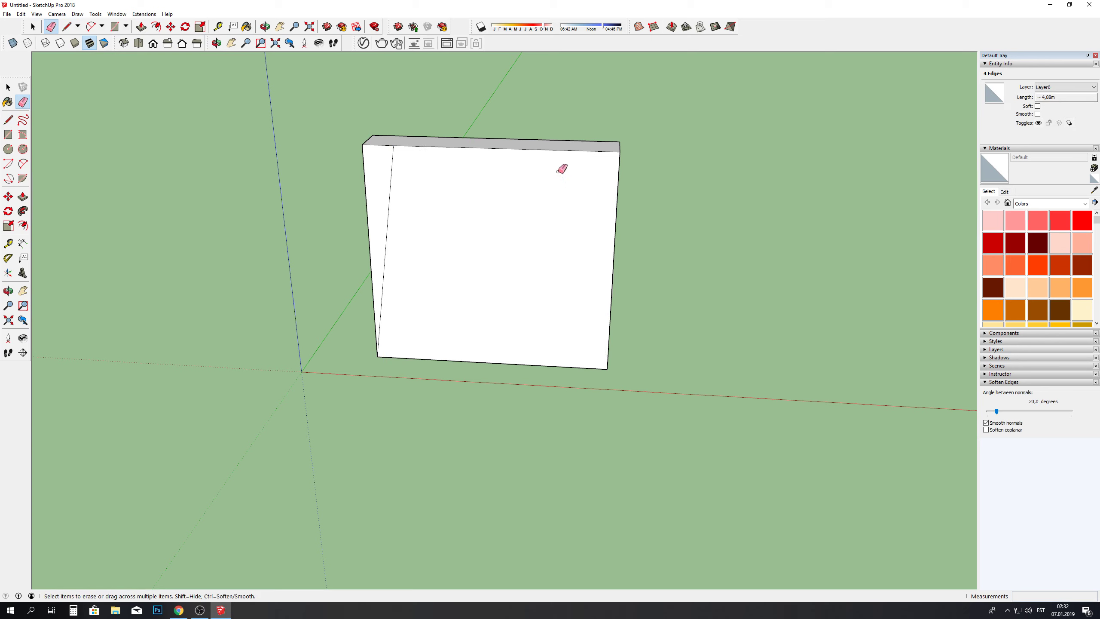
key("a")
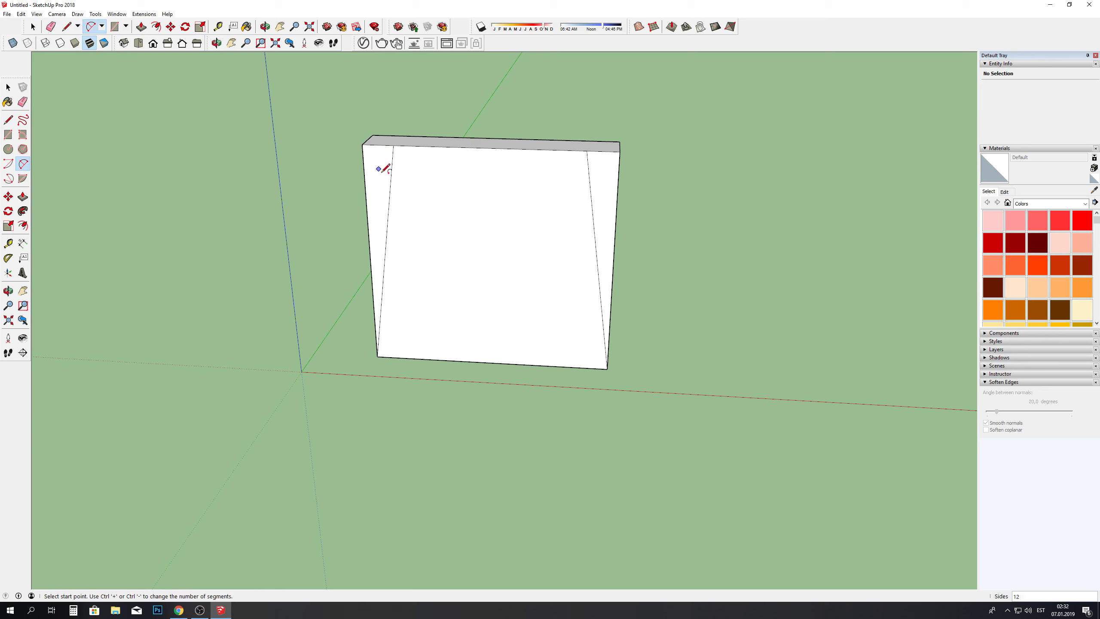
key("l")
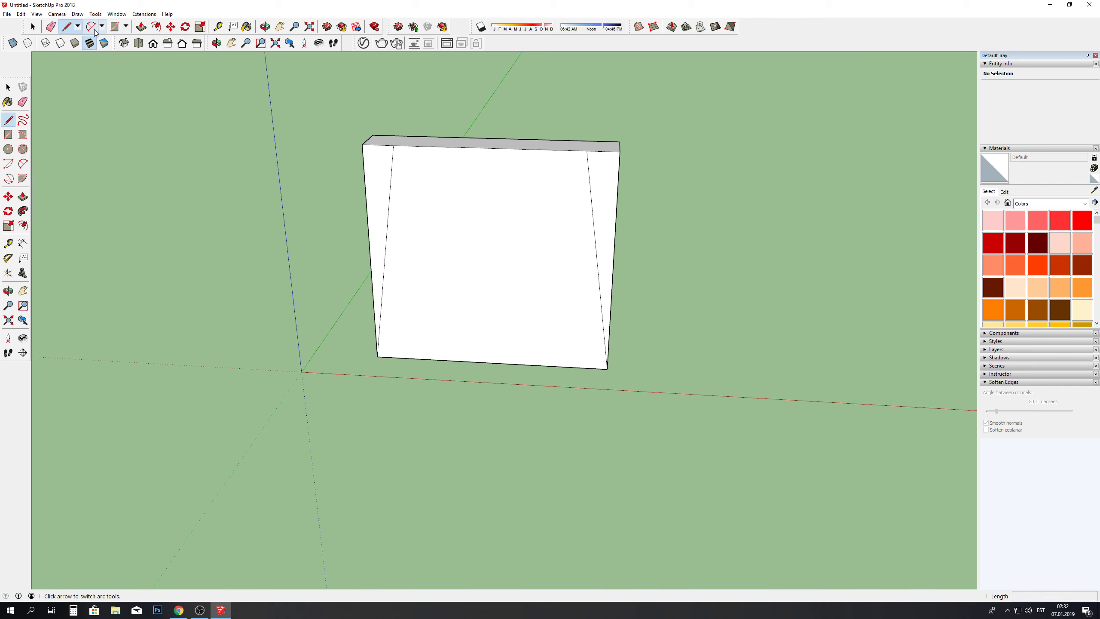
left_click(391, 174)
left_click(589, 179)
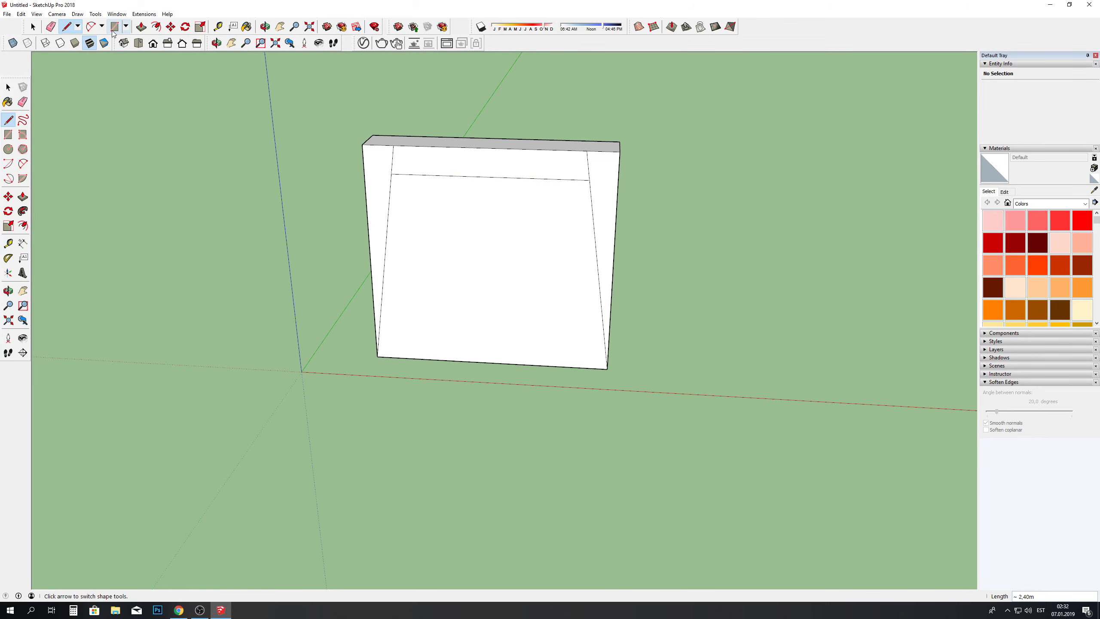
left_click(91, 27)
left_click(391, 174)
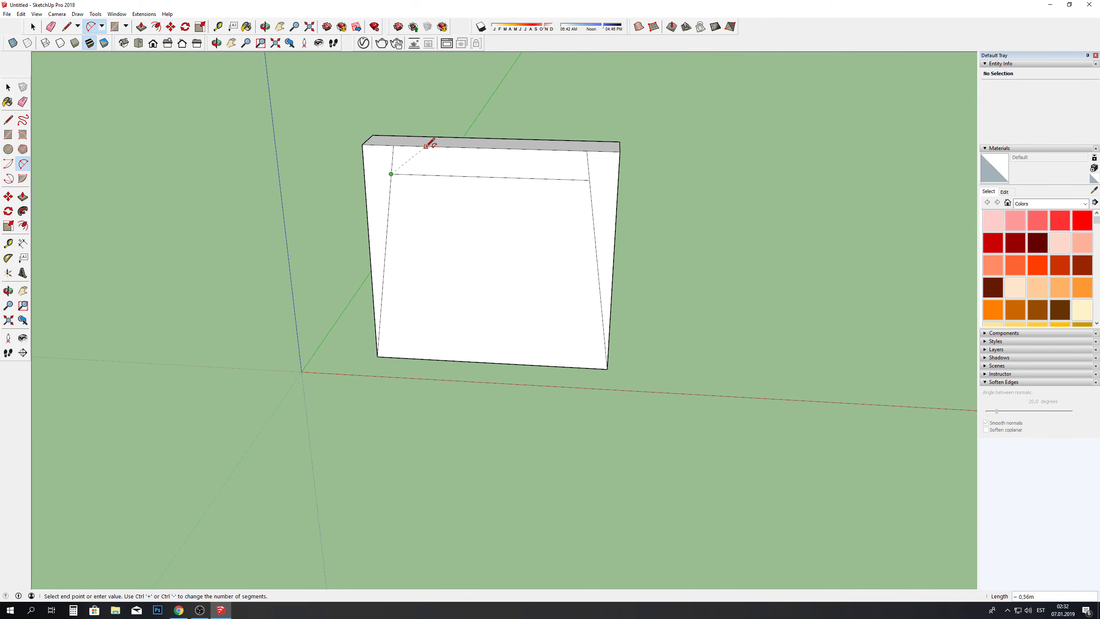
Step: Round the left upper corner with a 2 Point Arc from the side line to the top edge
key("Escape")
scroll(426, 144, "up", 1)
scroll(442, 134, "up", 3)
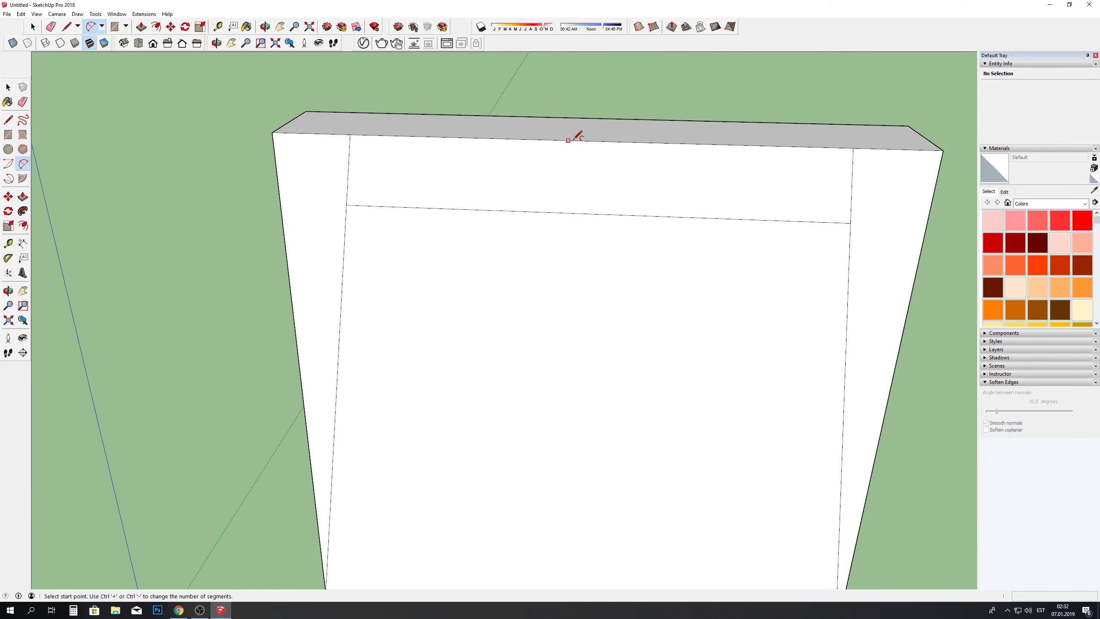
left_click(594, 141)
left_click(66, 26)
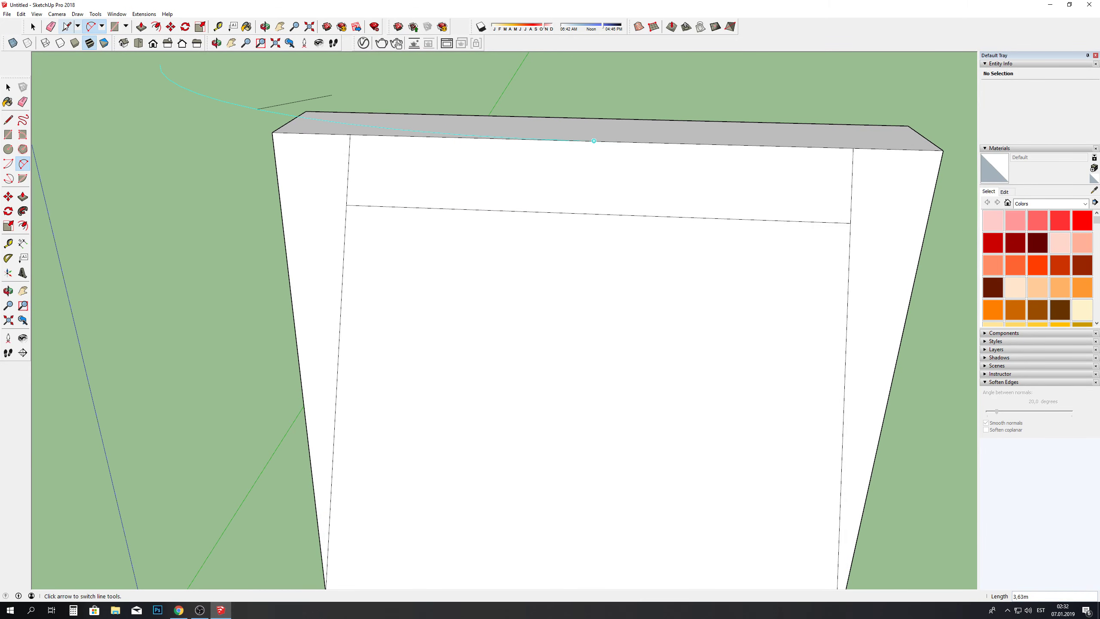
left_click(594, 141)
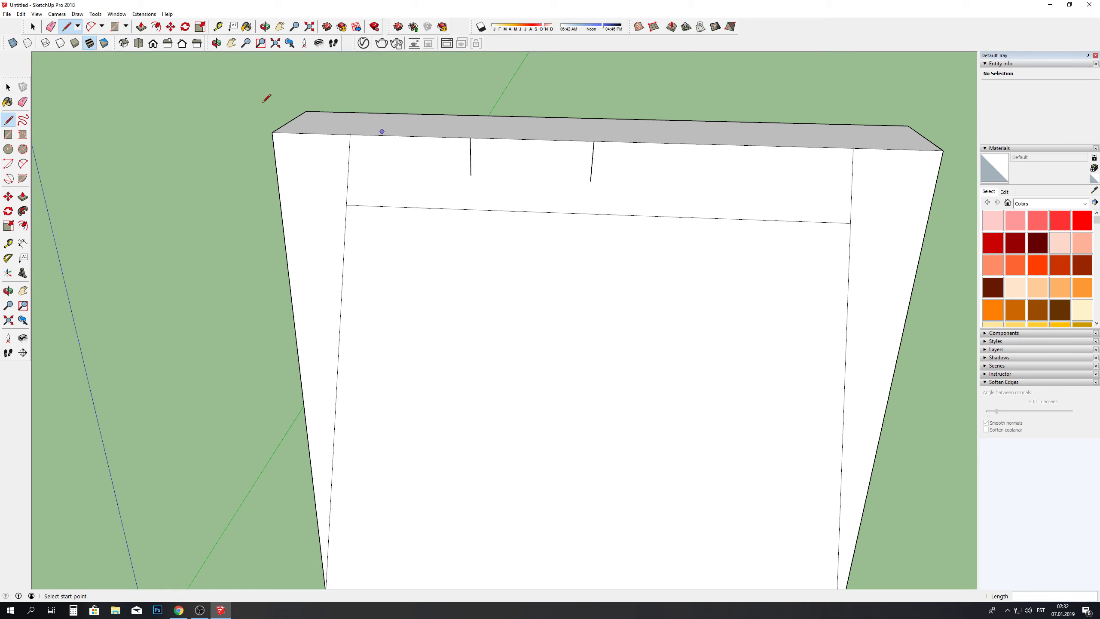
key("a")
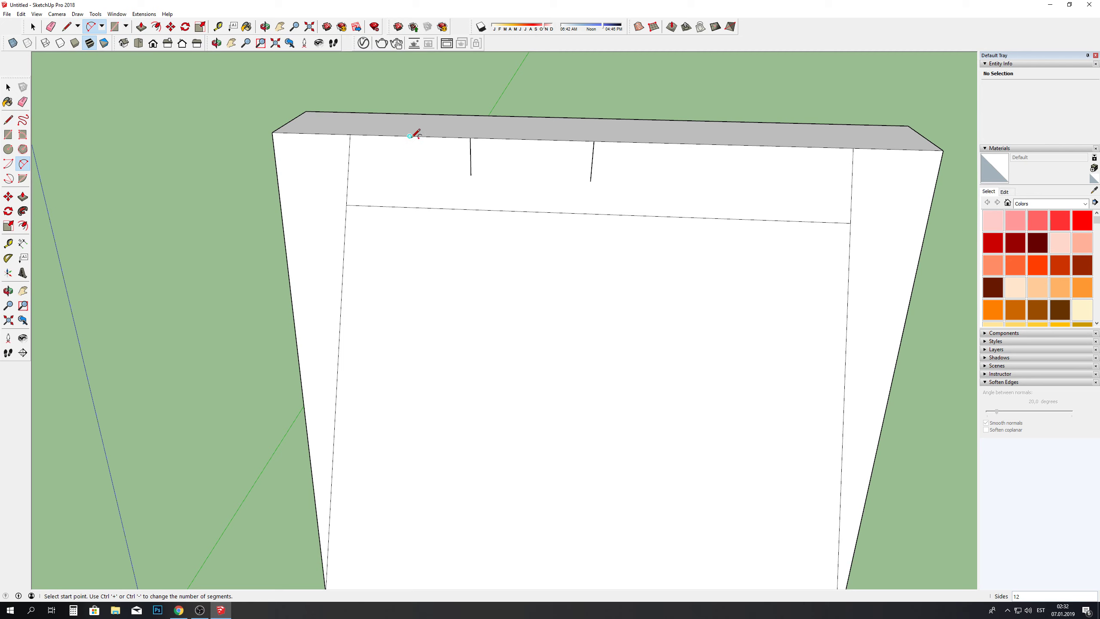
left_click(409, 137)
key("Escape")
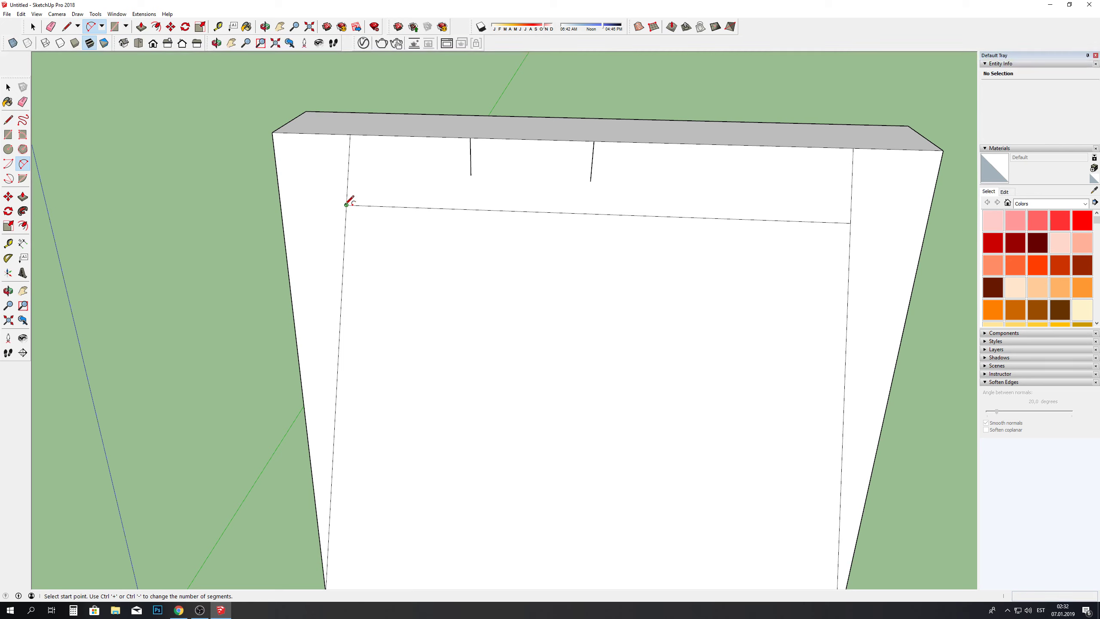
left_click(346, 204)
left_click(423, 137)
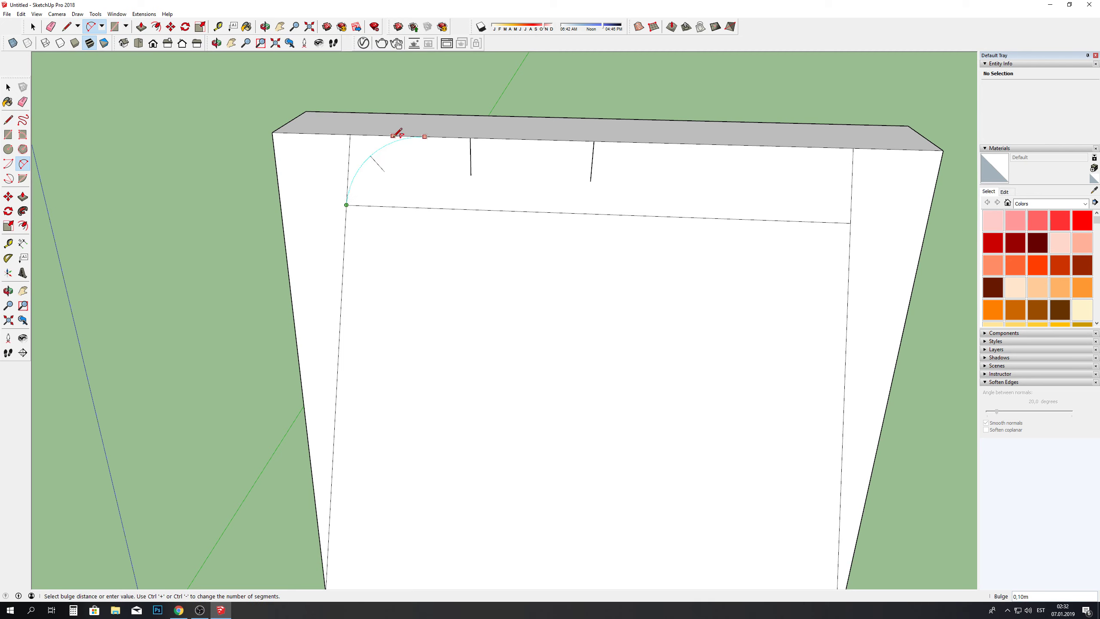
left_click(368, 152)
Step: Round the right upper corner with a matching arc and erase the cross line below
scroll(314, 172, "down", 3)
left_click(640, 208)
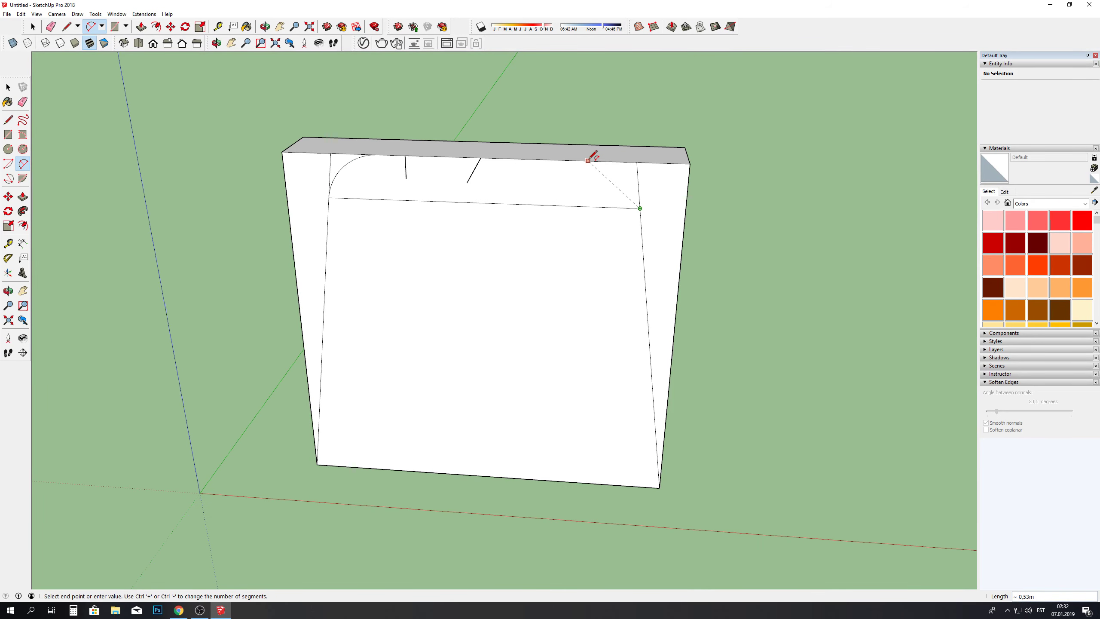
left_click(588, 161)
left_click(612, 161)
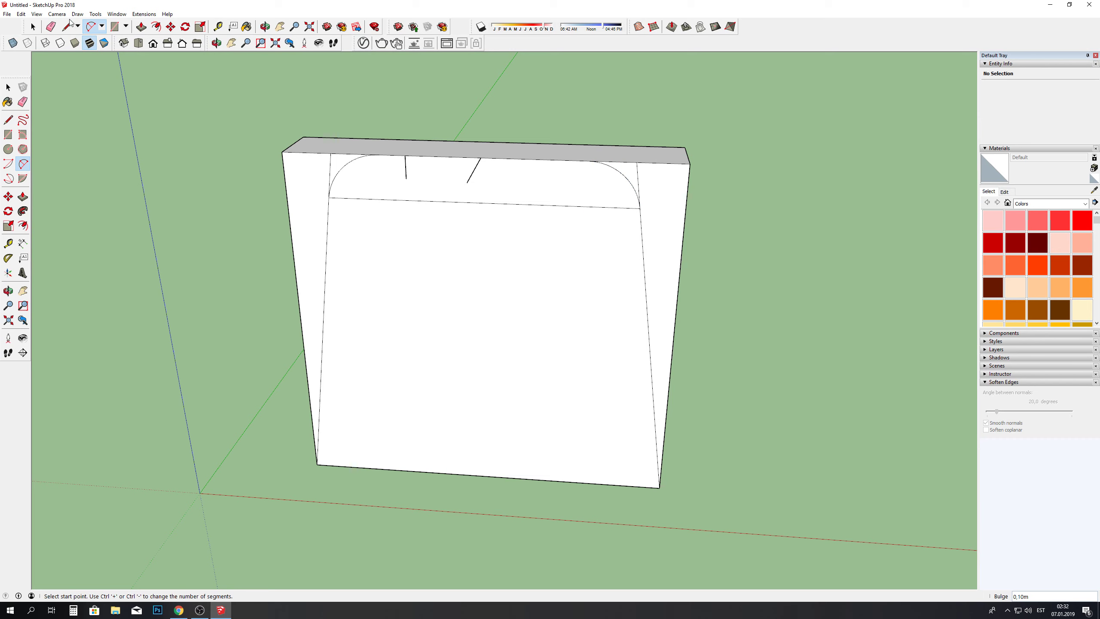
left_click(51, 26)
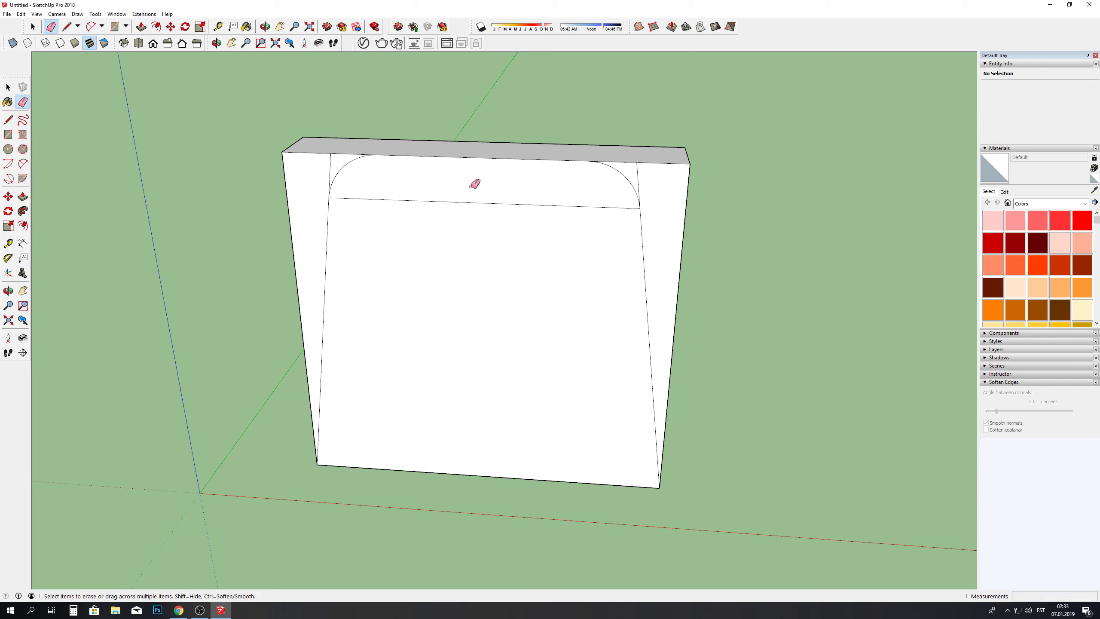
left_click(453, 202)
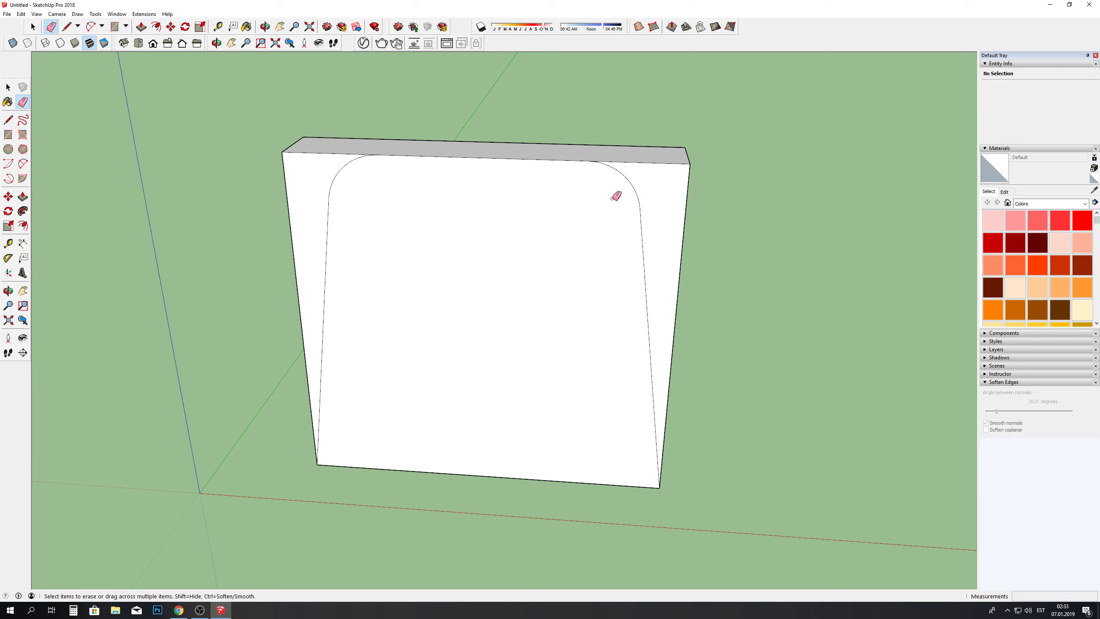
Step: Offset the rounded front face inward and start a base line at the frame's corner
left_click(157, 26)
left_click(436, 157)
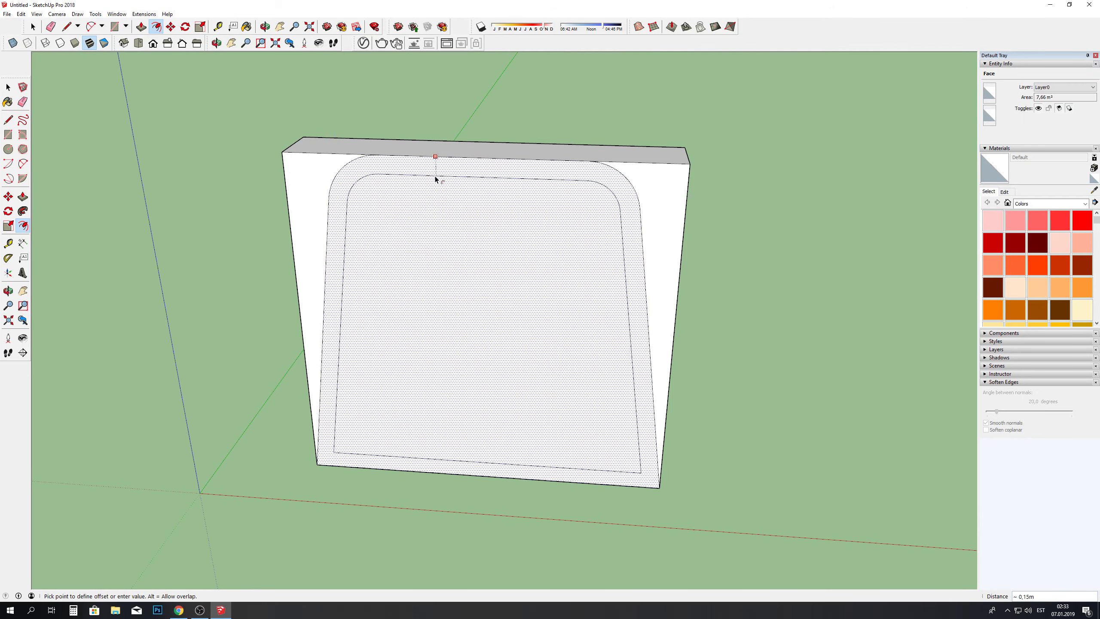
left_click(435, 177)
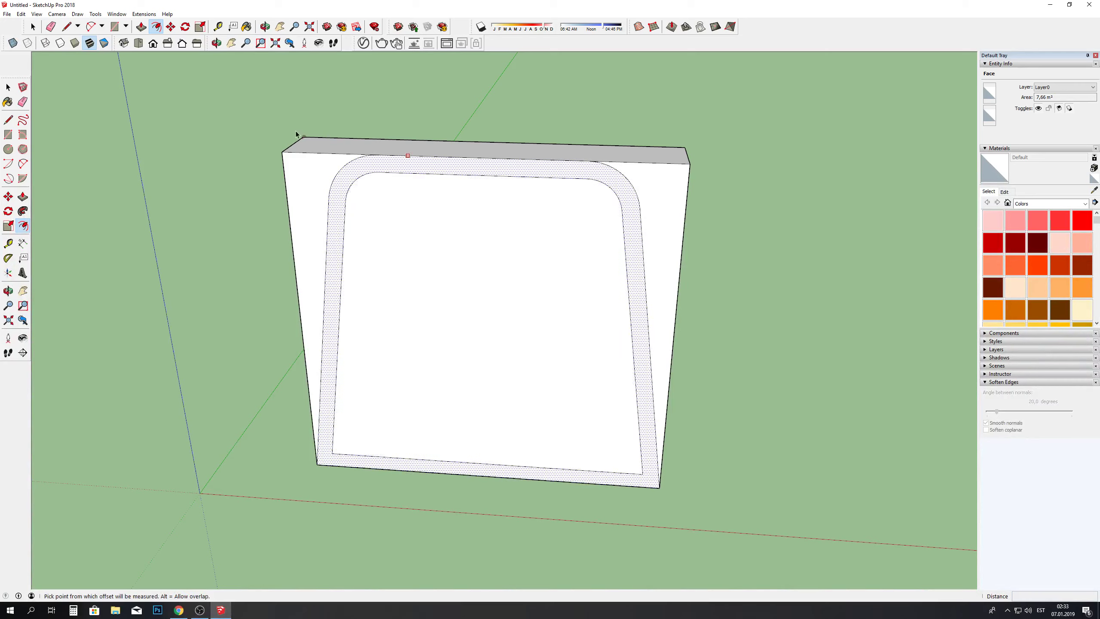
key("l")
left_click(333, 453)
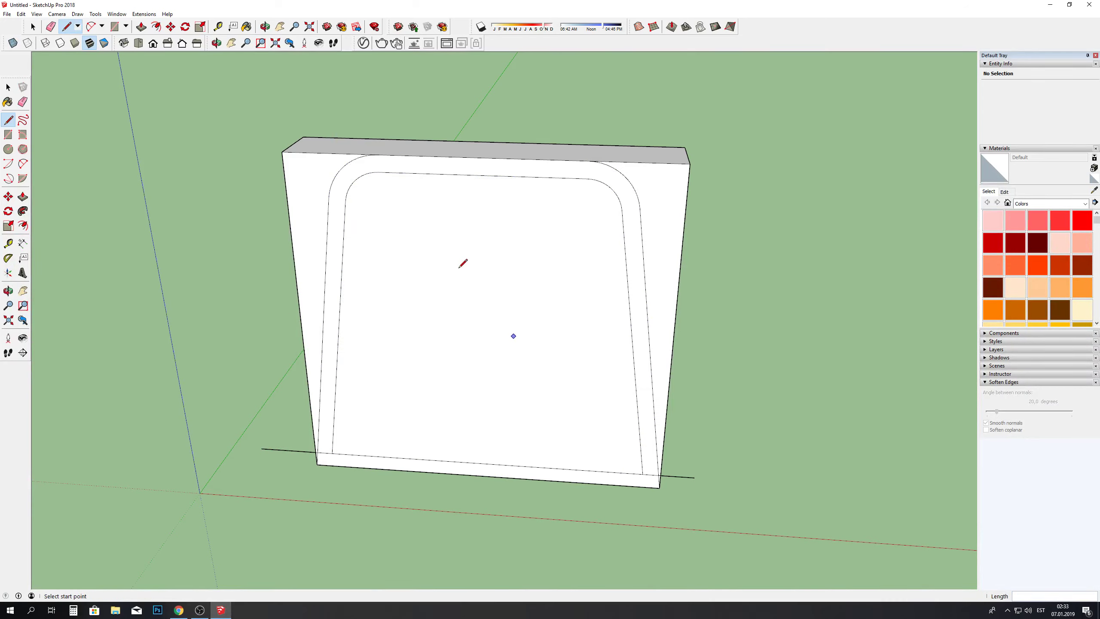
Step: Push out both corner pieces, the inner face and the bottom strip to open the frame
key("p")
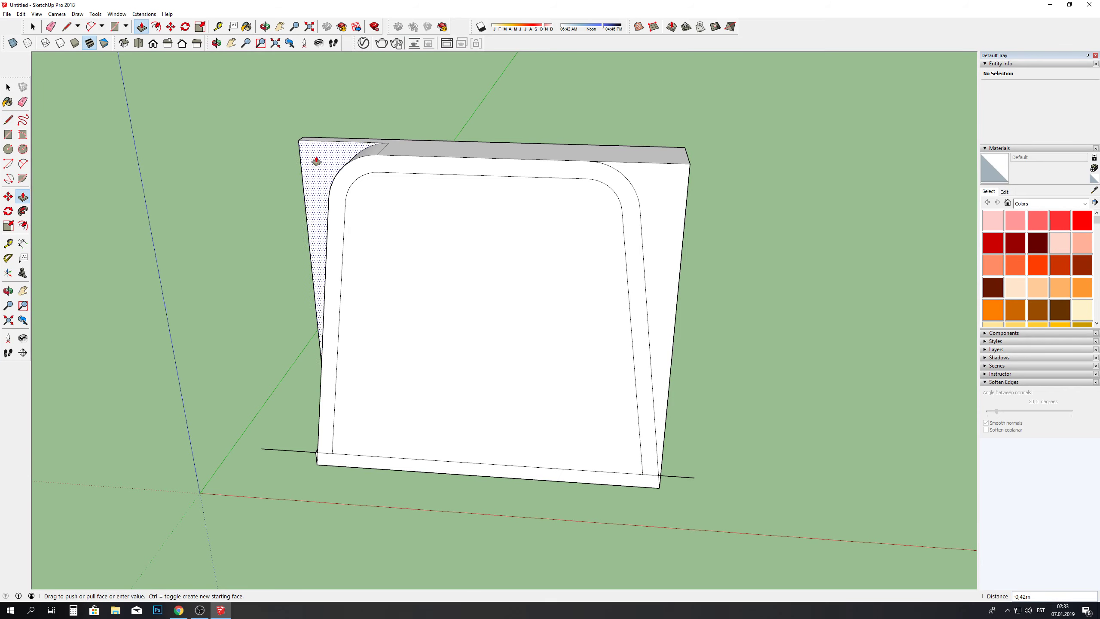
left_click(316, 160)
left_click(407, 146)
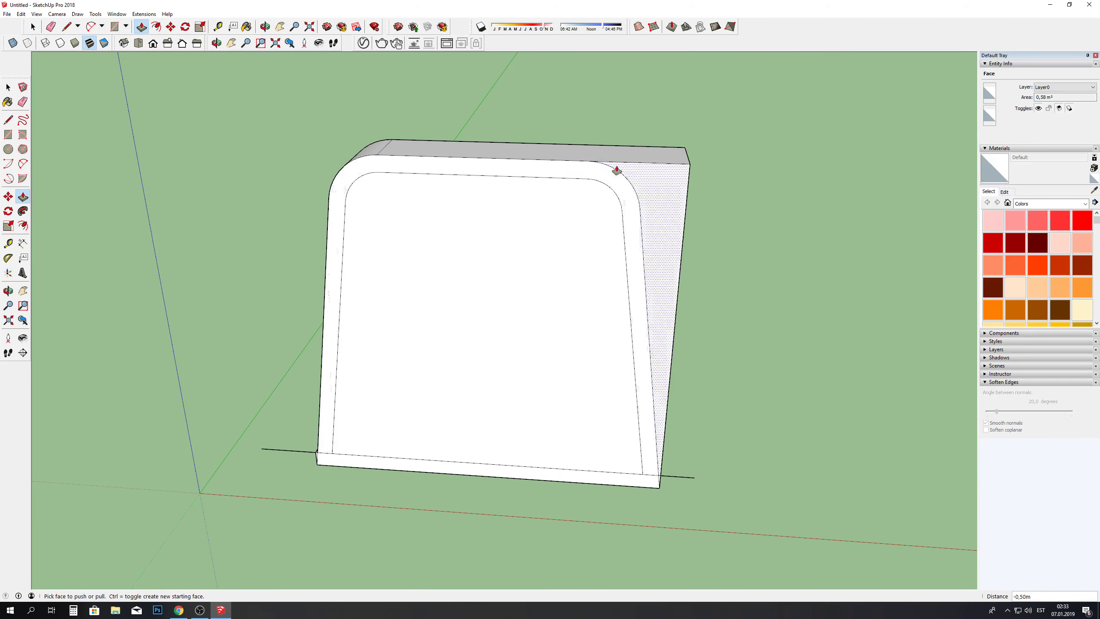
double_click(678, 182)
double_click(563, 238)
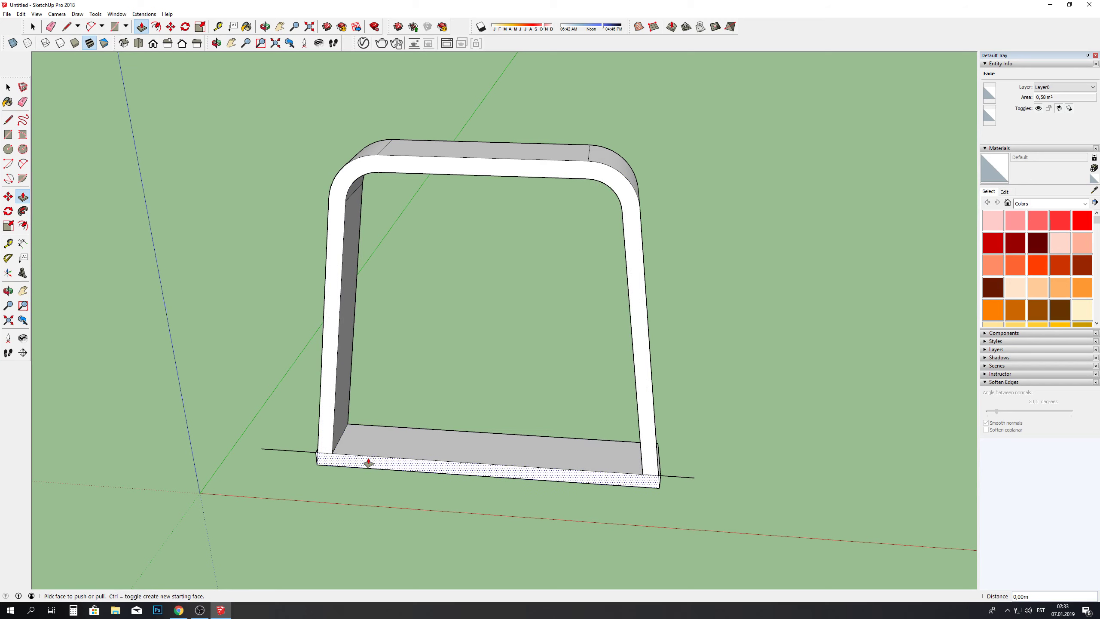
double_click(368, 463)
left_click(51, 27)
Step: Erase the bottom strip joining the legs and the stray edges at the right leg's base
left_click_drag(406, 500, 404, 421)
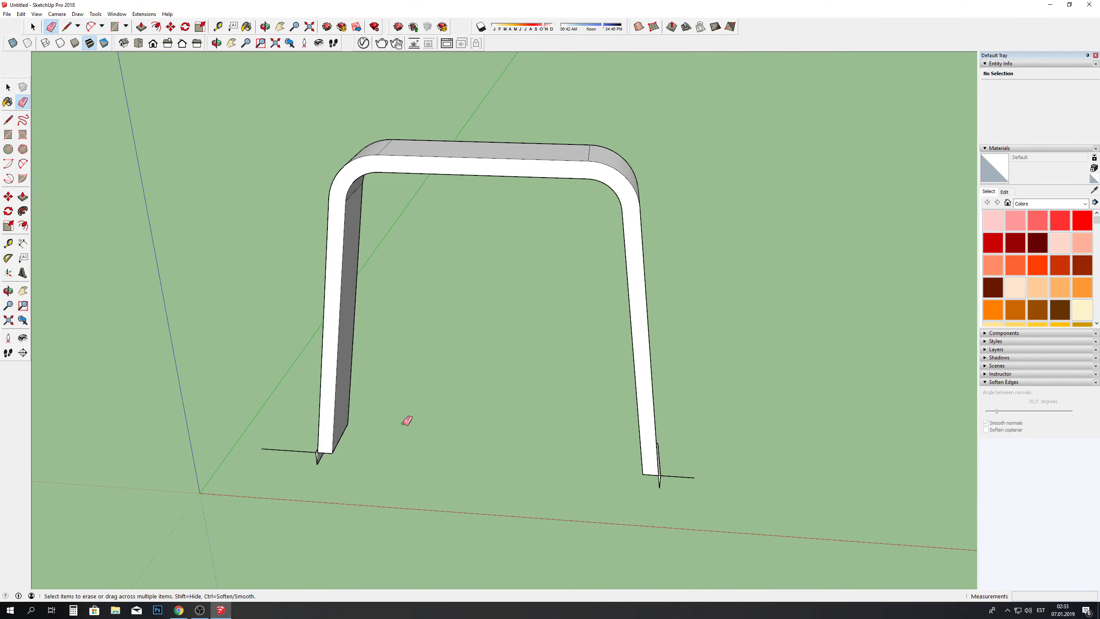
scroll(321, 454, "up", 5)
scroll(306, 398, "down", 1)
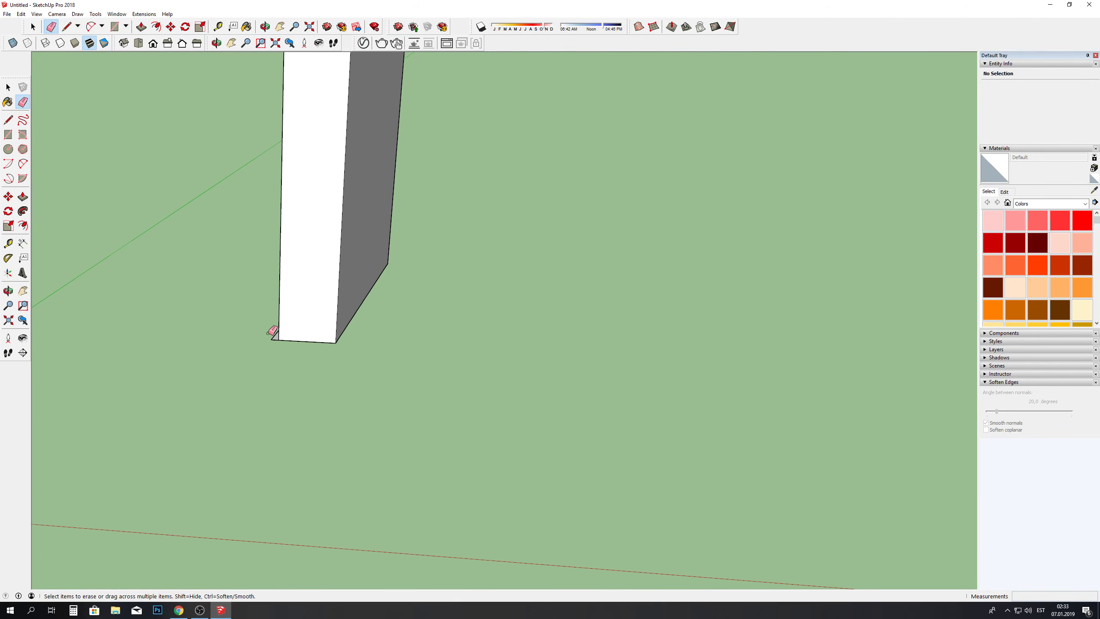
scroll(272, 331, "down", 3)
scroll(641, 372, "up", 3)
scroll(488, 361, "up", 2)
scroll(514, 354, "down", 1)
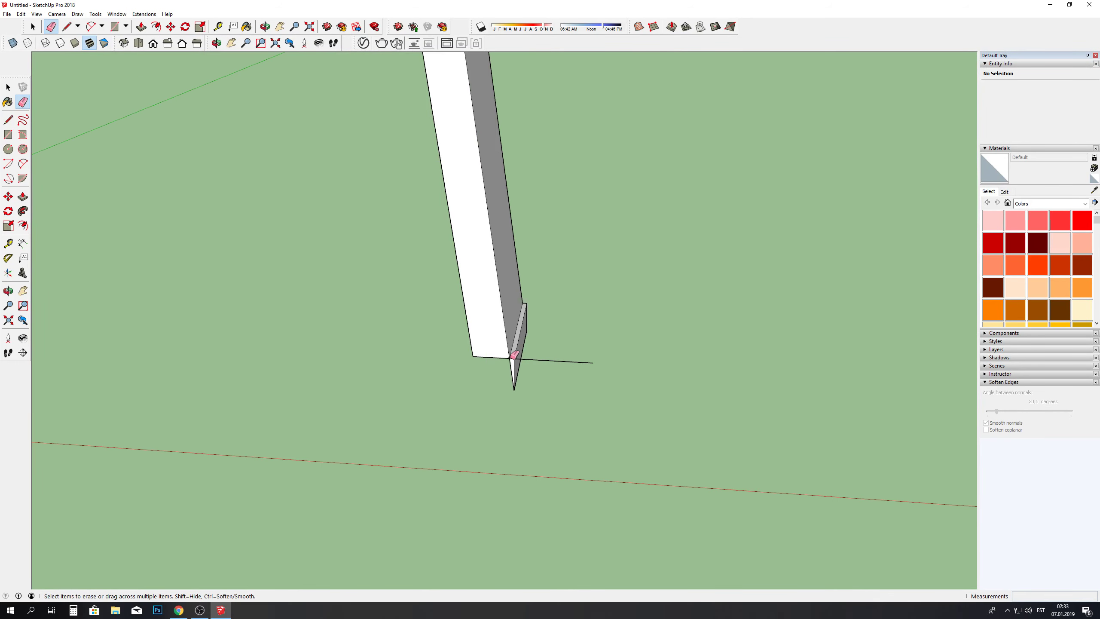
left_click_drag(510, 369, 515, 382)
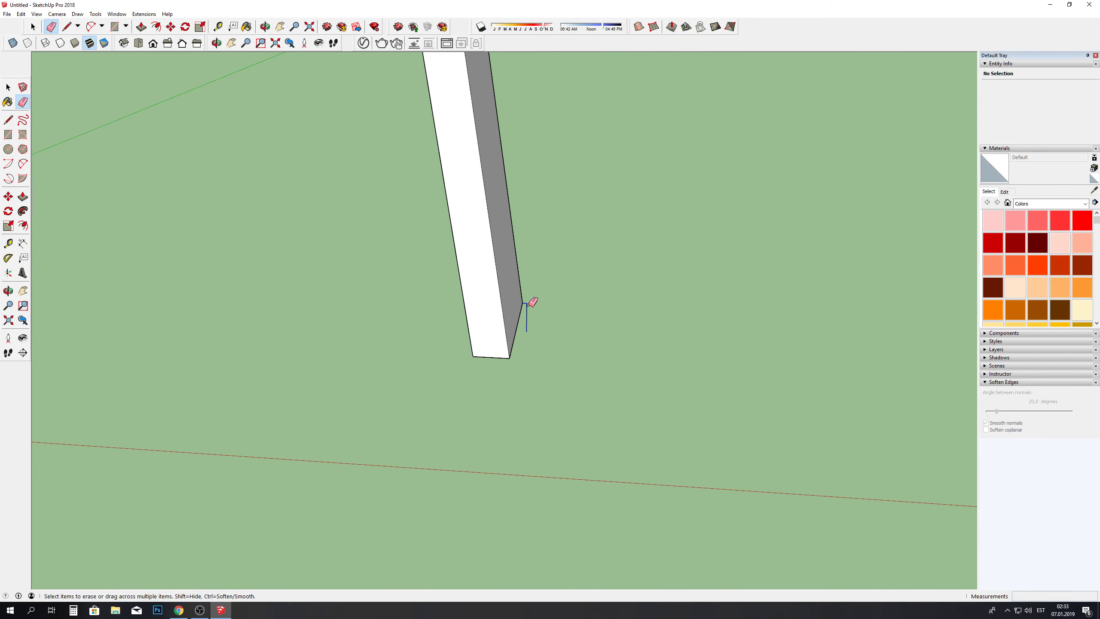
scroll(528, 304, "down", 2)
scroll(528, 303, "down", 4)
scroll(528, 303, "down", 3)
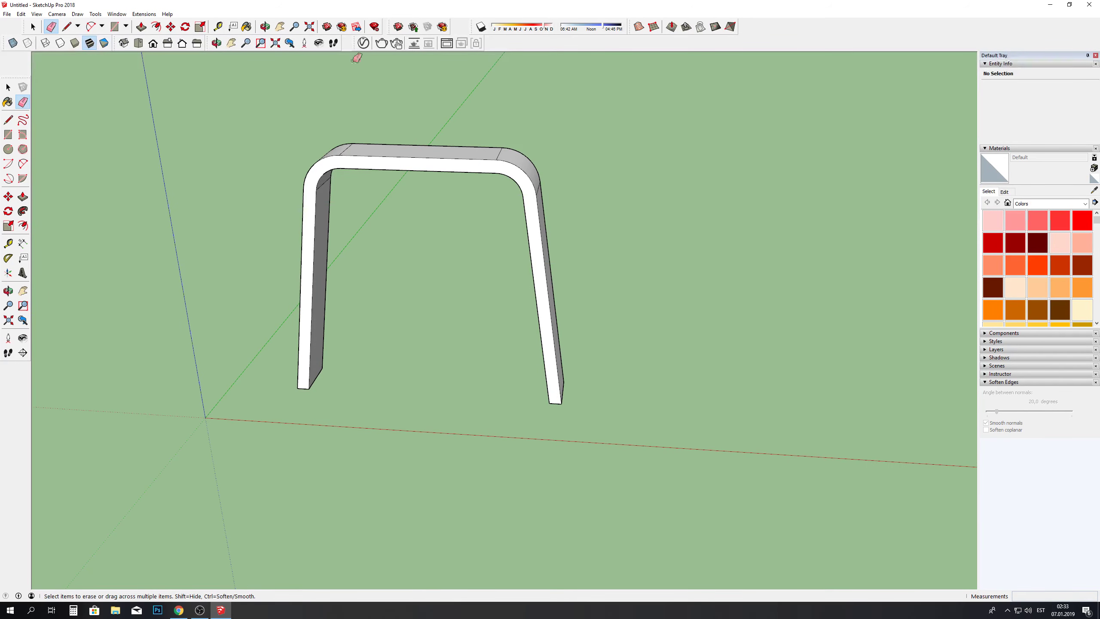
Step: Orbit low and around the arch to an angled view of its face
left_click(267, 27)
mouse_move(412, 180)
left_mouse_down()
mouse_move(594, 219)
mouse_move(167, 184)
mouse_move(230, 305)
left_mouse_up()
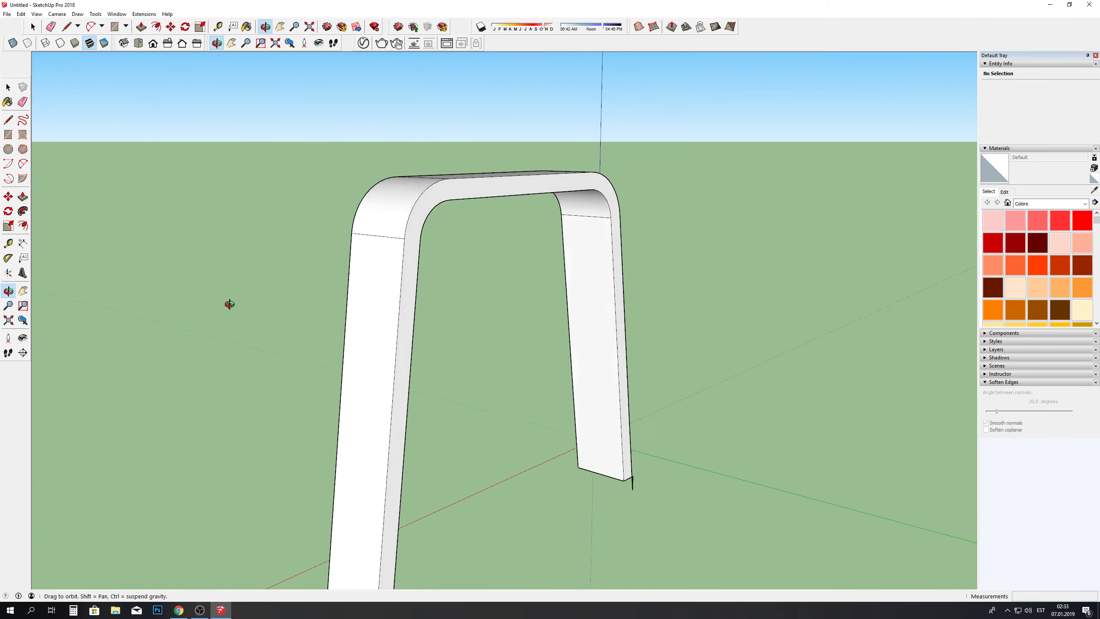
left_click_drag(414, 366, 307, 396)
scroll(369, 347, "down", 2)
scroll(593, 458, "up", 5)
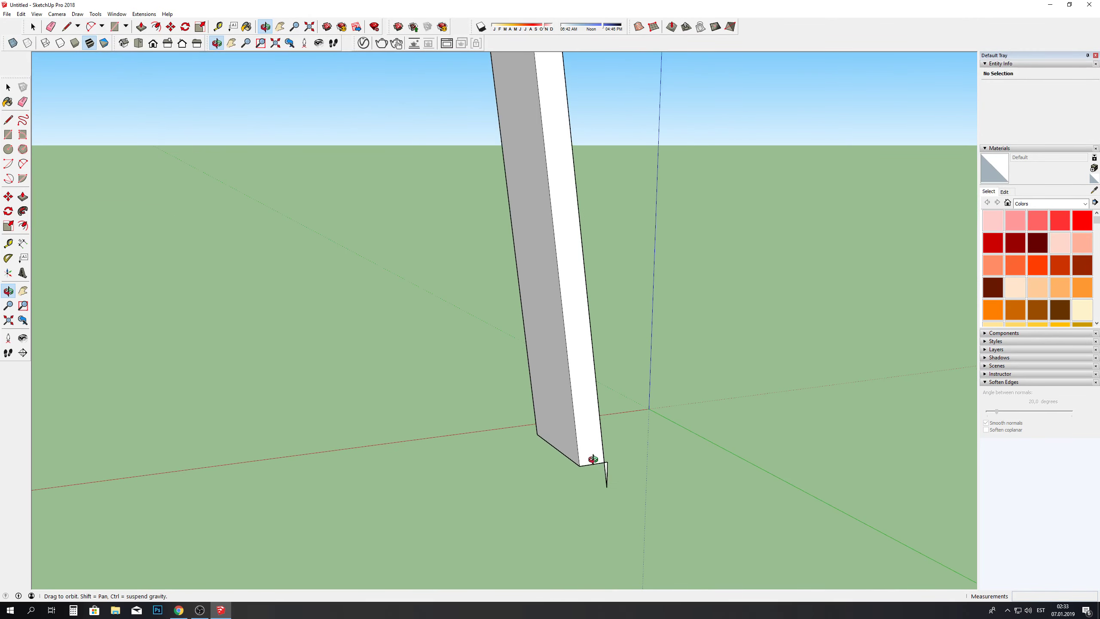
left_click(50, 27)
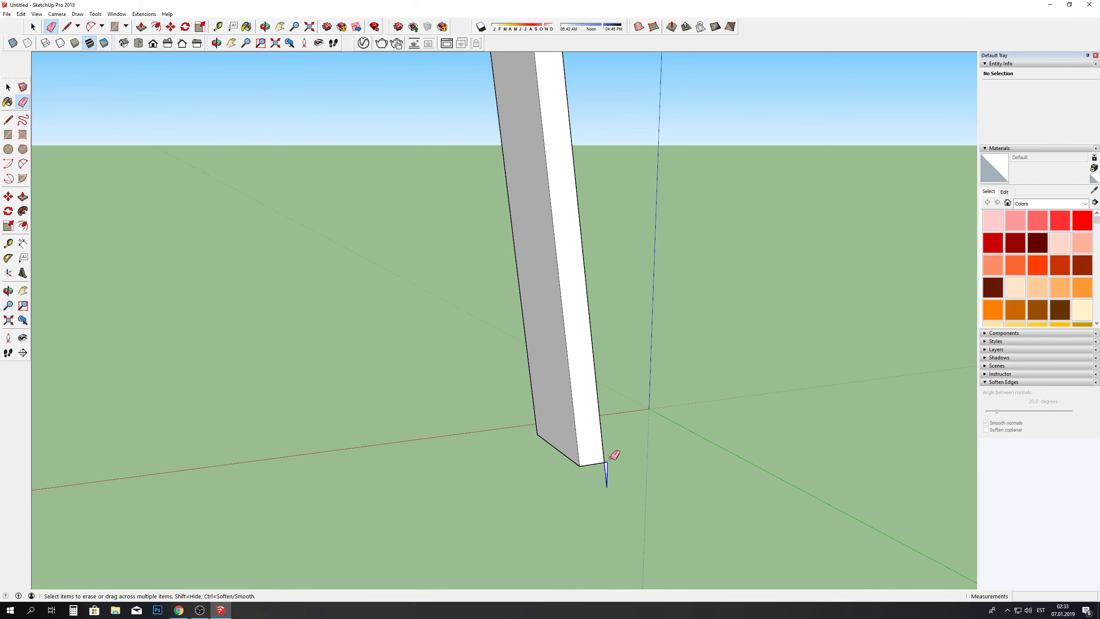
scroll(633, 471, "down", 3)
scroll(590, 363, "down", 5)
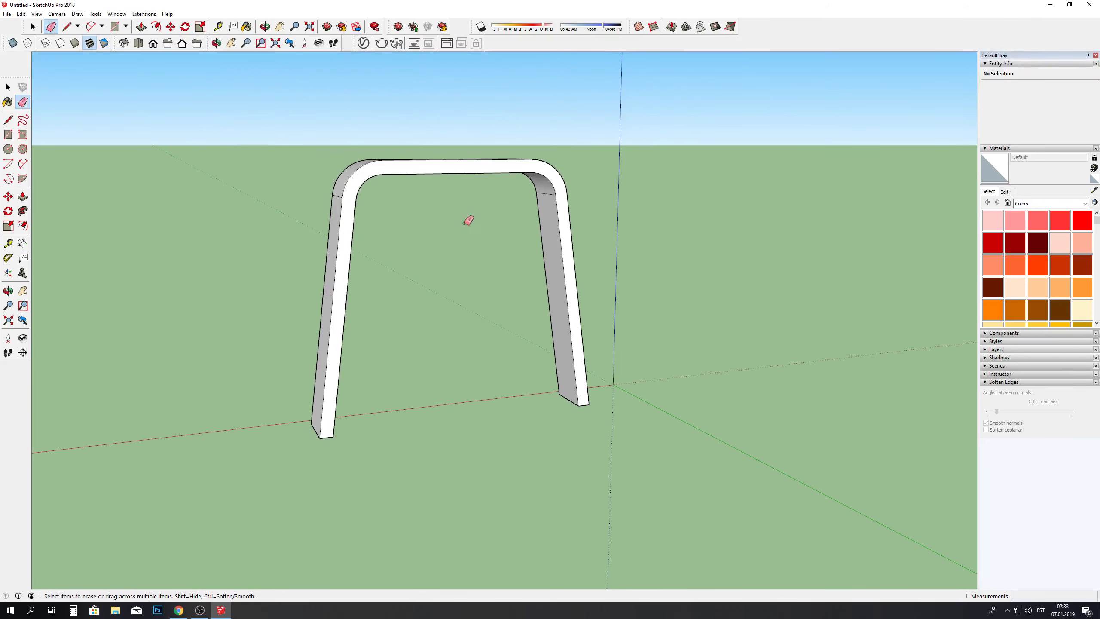
key("o")
left_click_drag(446, 197, 489, 204)
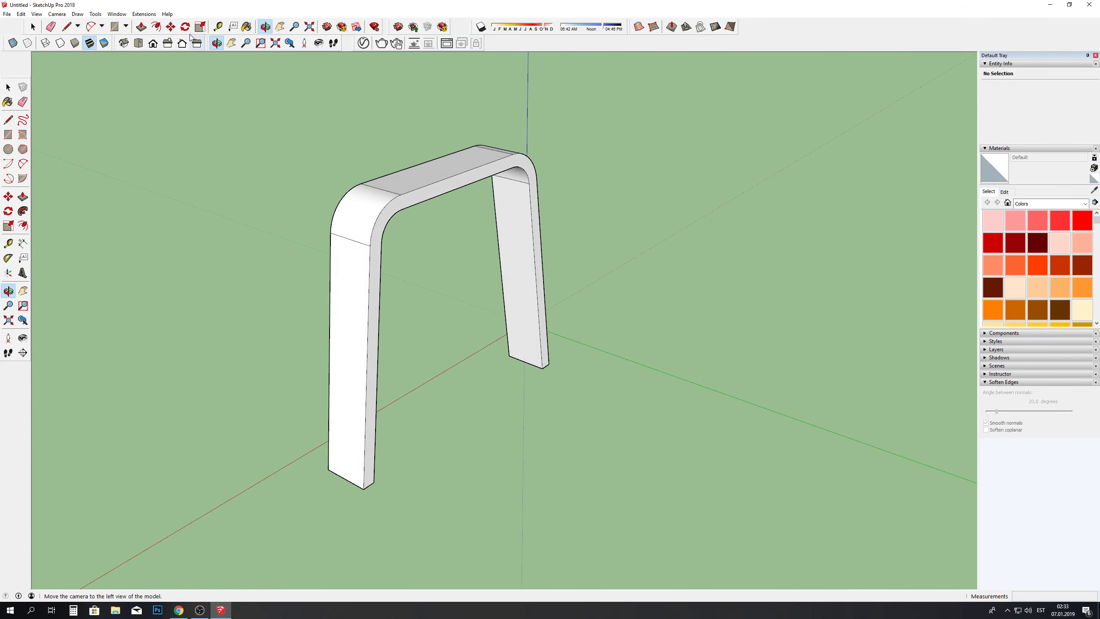
left_click(141, 26)
Step: Push the arch face in 0.20 m and orbit to look up from below
left_click(371, 185)
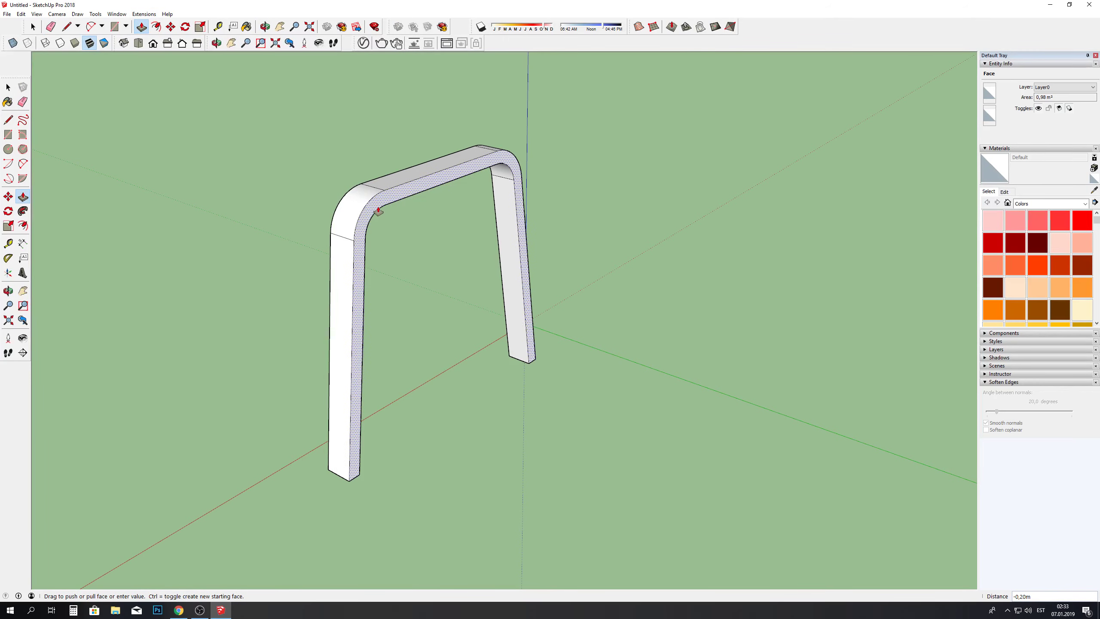
key("o")
mouse_move(371, 184)
left_mouse_down()
mouse_move(479, 204)
mouse_move(454, 398)
mouse_move(384, 375)
mouse_move(437, 140)
mouse_move(474, 91)
mouse_move(187, 363)
mouse_move(106, 179)
left_mouse_up()
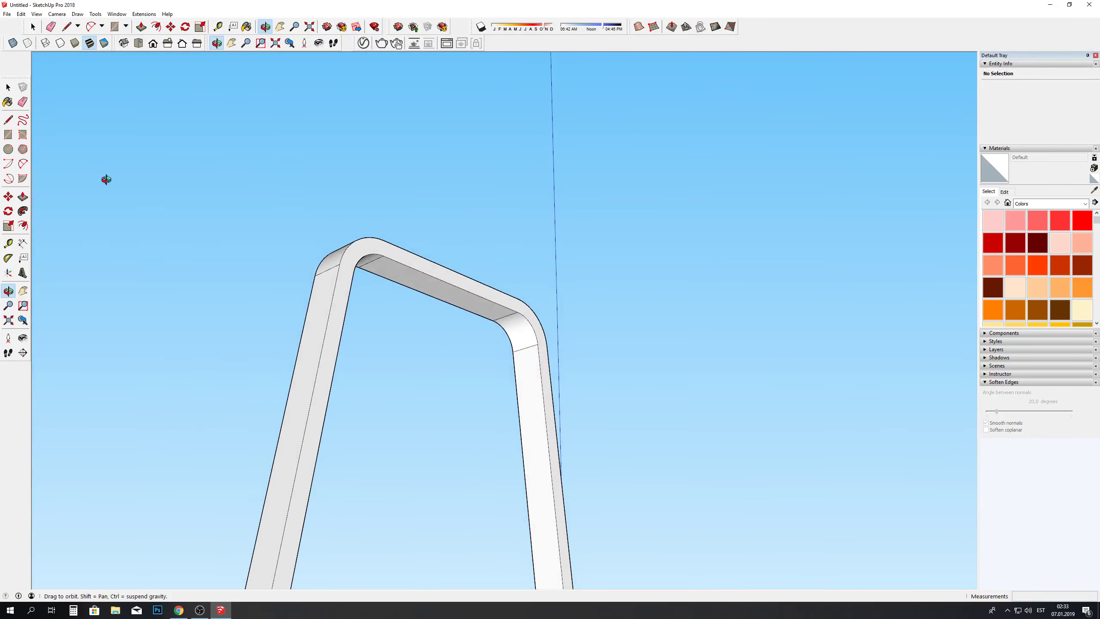
Step: Draw an edge across the arch's inner top face between its two bends
left_click(68, 32)
left_click(339, 263)
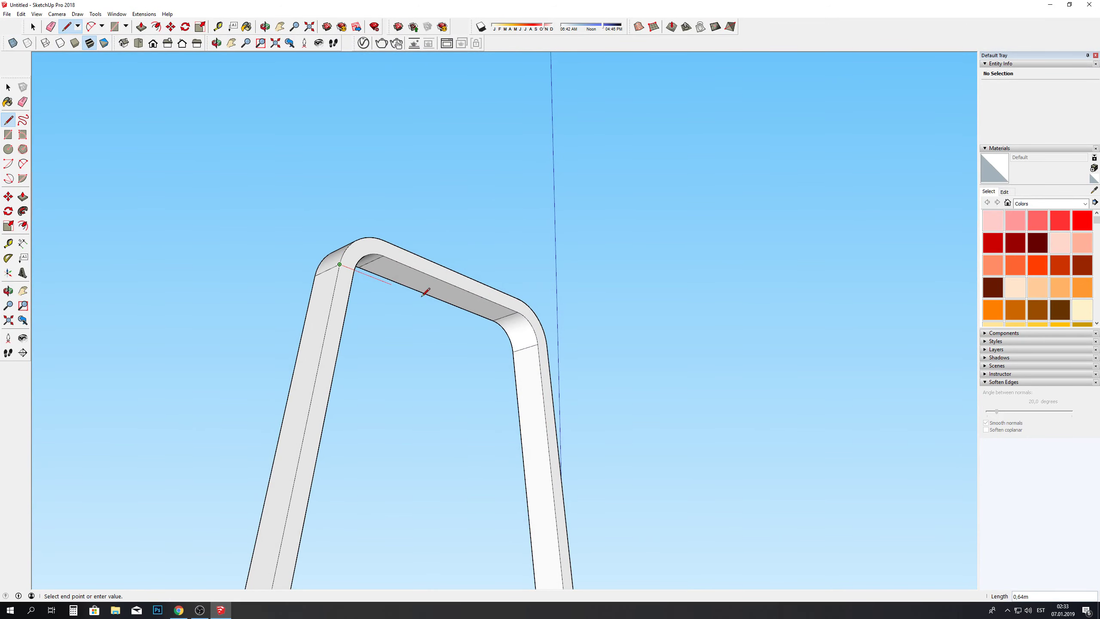
left_click(547, 345)
scroll(423, 235, "down", 3)
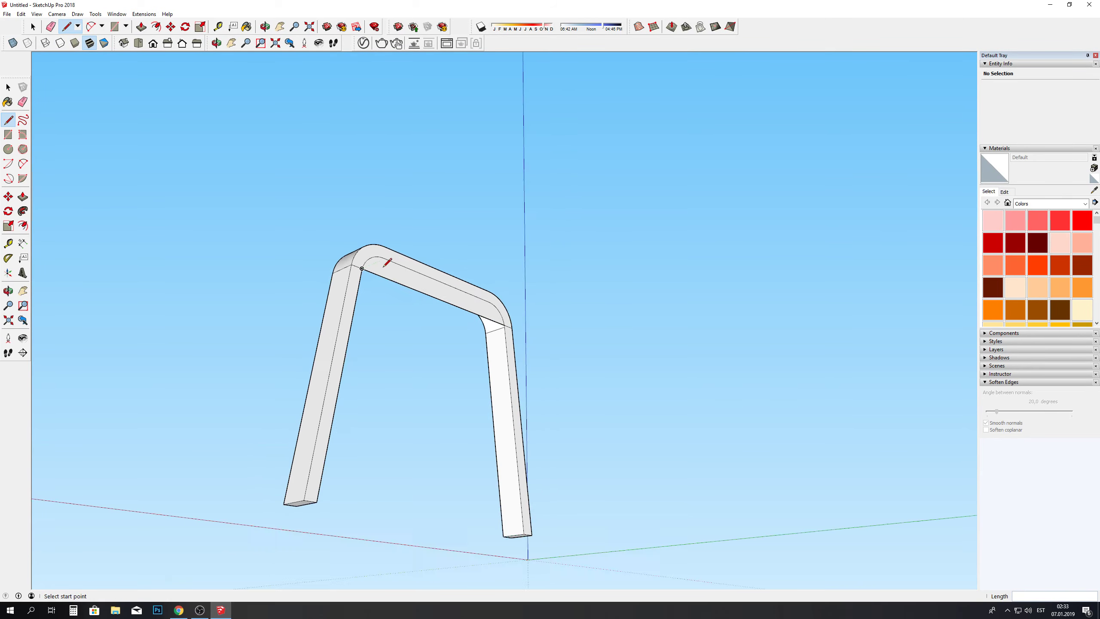
scroll(386, 263, "down", 2)
scroll(368, 364, "up", 2)
scroll(351, 371, "up", 3)
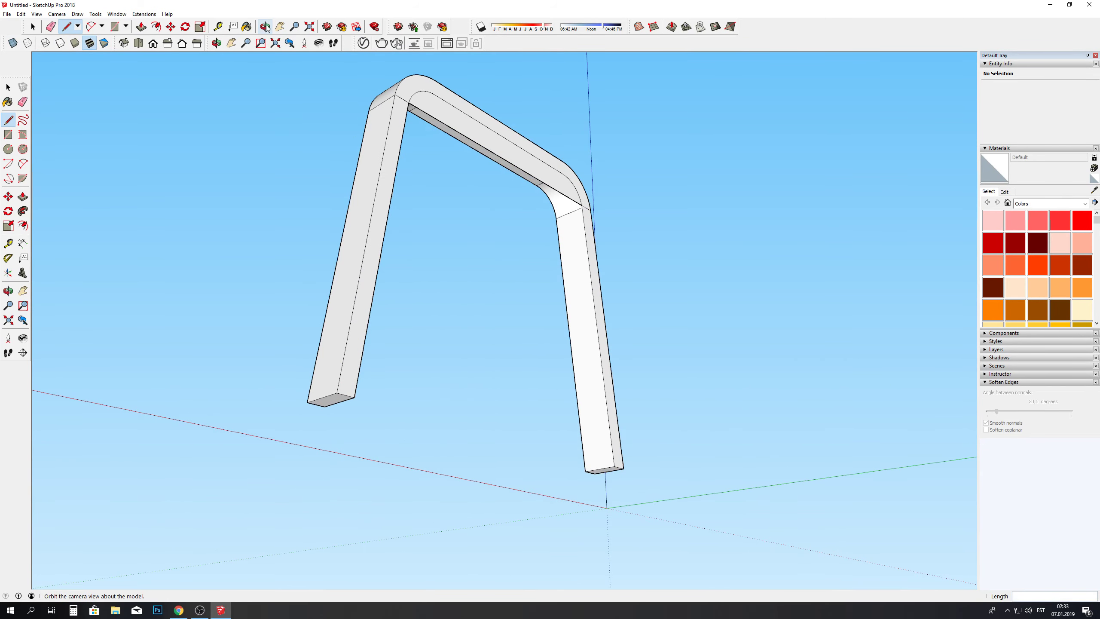
left_click(265, 27)
mouse_move(487, 204)
left_mouse_down()
mouse_move(612, 346)
mouse_move(624, 286)
mouse_move(519, 91)
mouse_move(425, 216)
left_mouse_up()
left_click(170, 27)
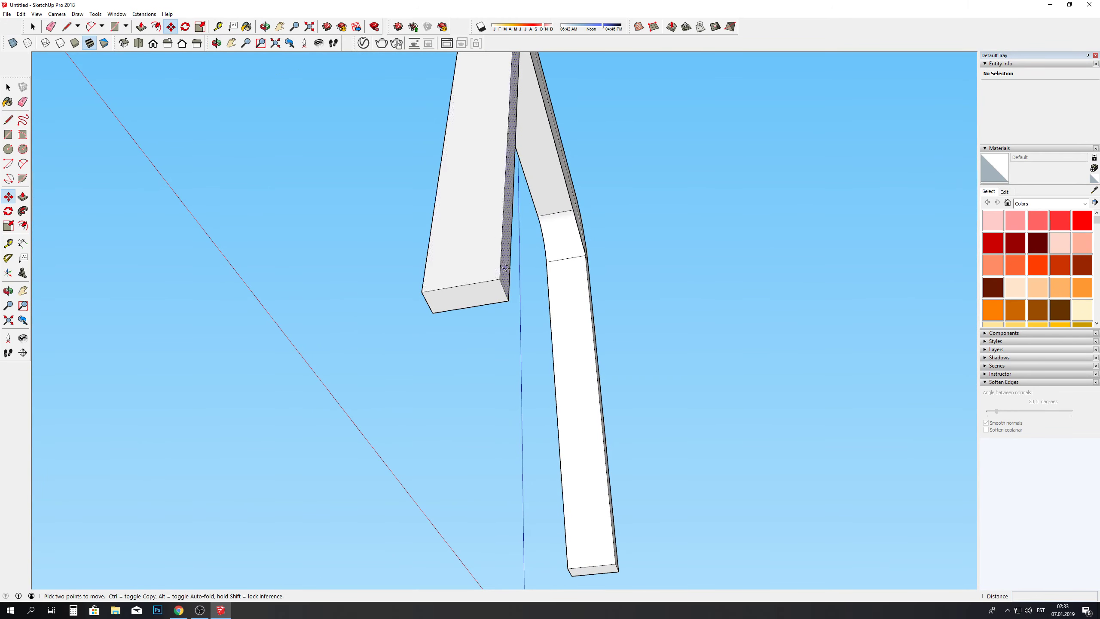
left_click(502, 289)
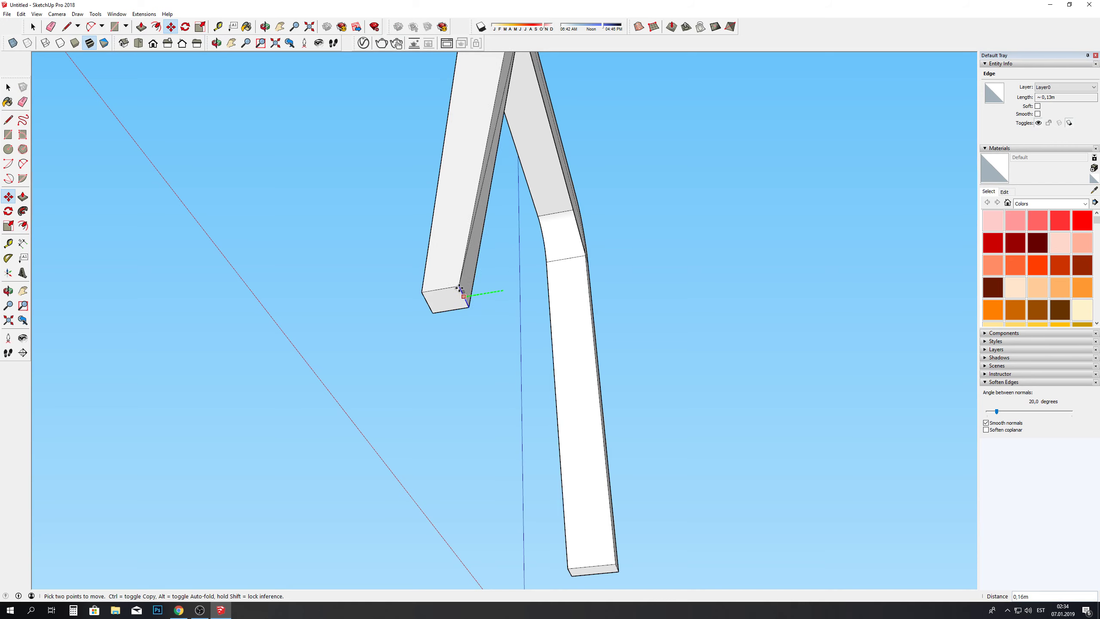
key("Escape")
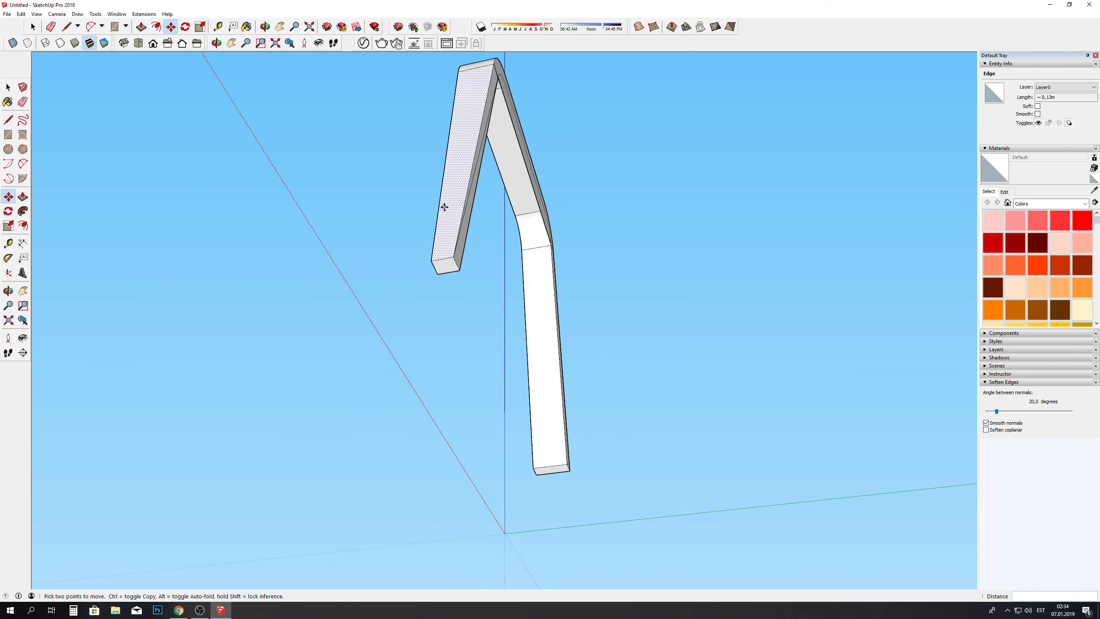
left_click(33, 27)
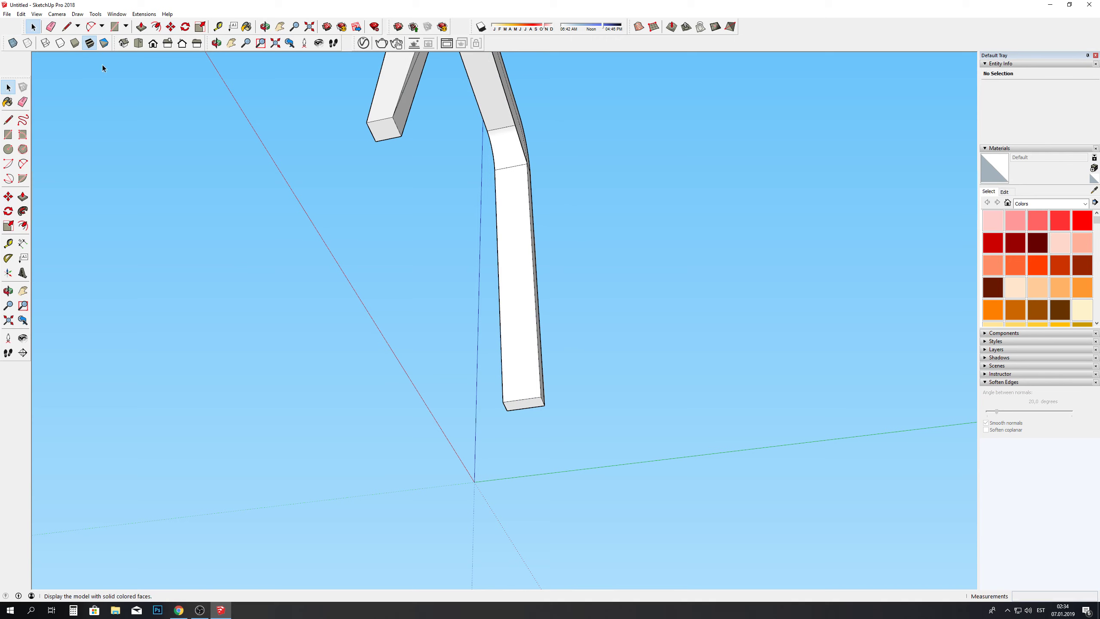
left_click(544, 405)
key("m")
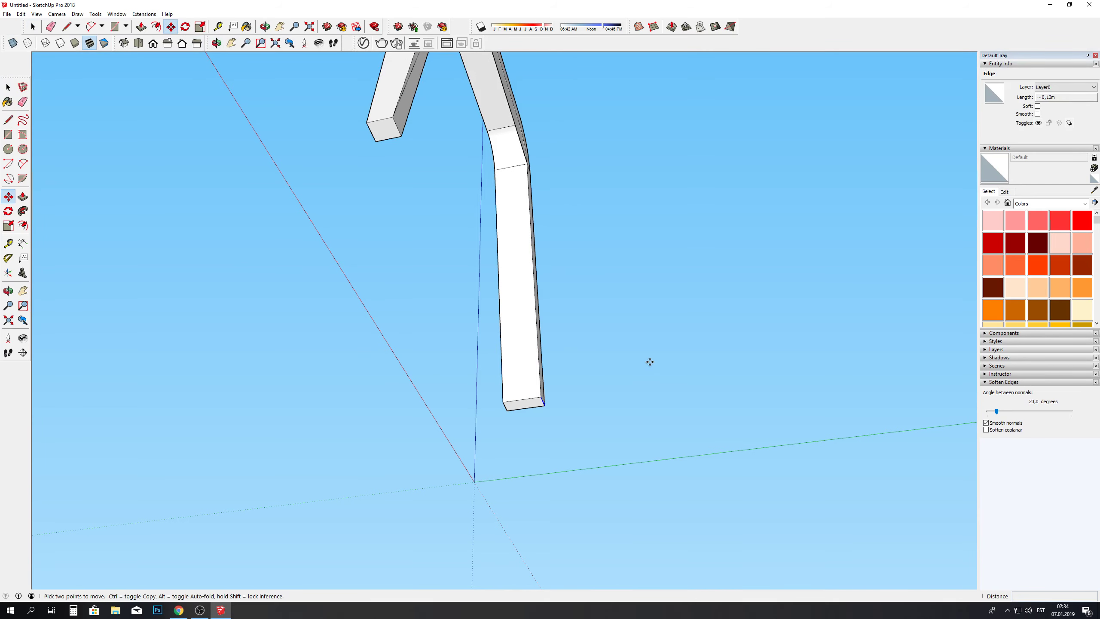
left_click(541, 397)
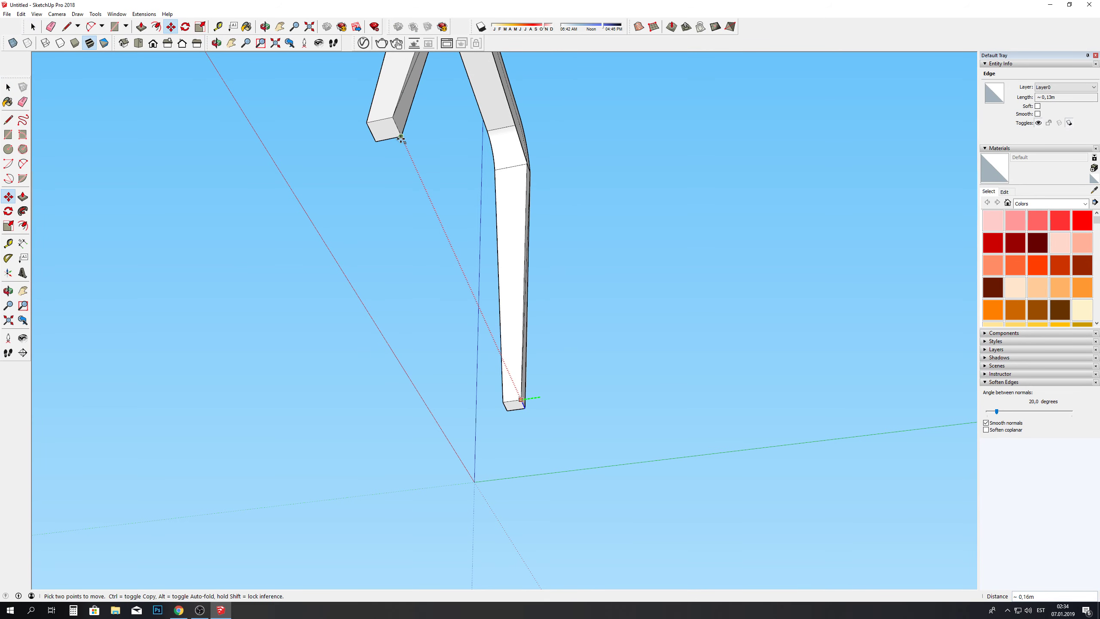
key("Escape")
scroll(485, 221, "down", 1)
key("e")
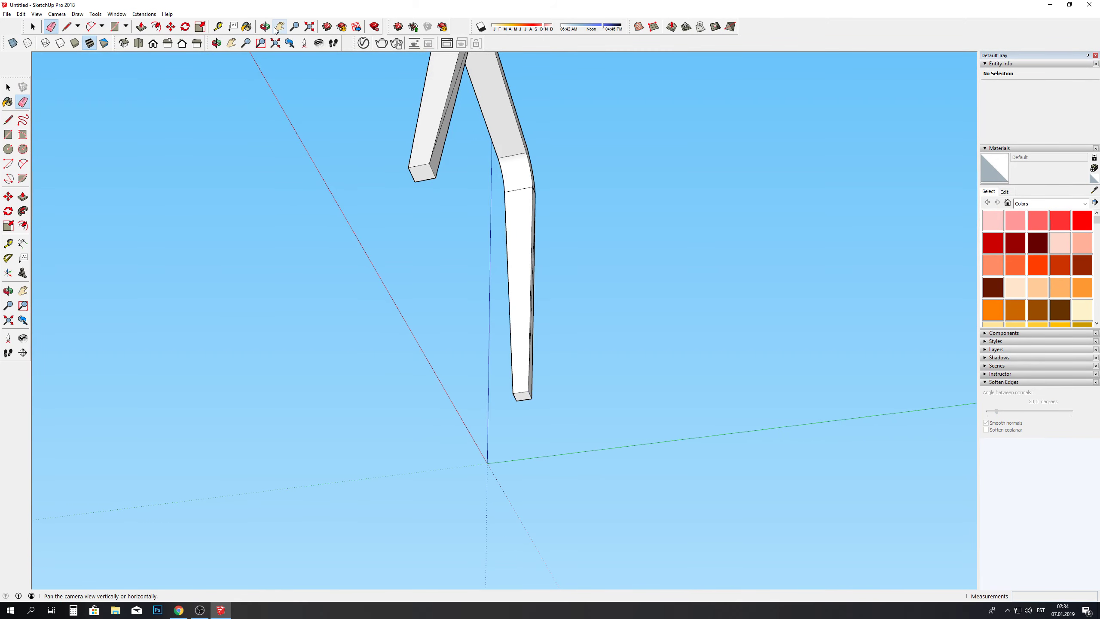
key("o")
Step: Erase the seam edges on the left and right legs' inner faces
left_click_drag(494, 219, 436, 368)
scroll(408, 177, "up", 3)
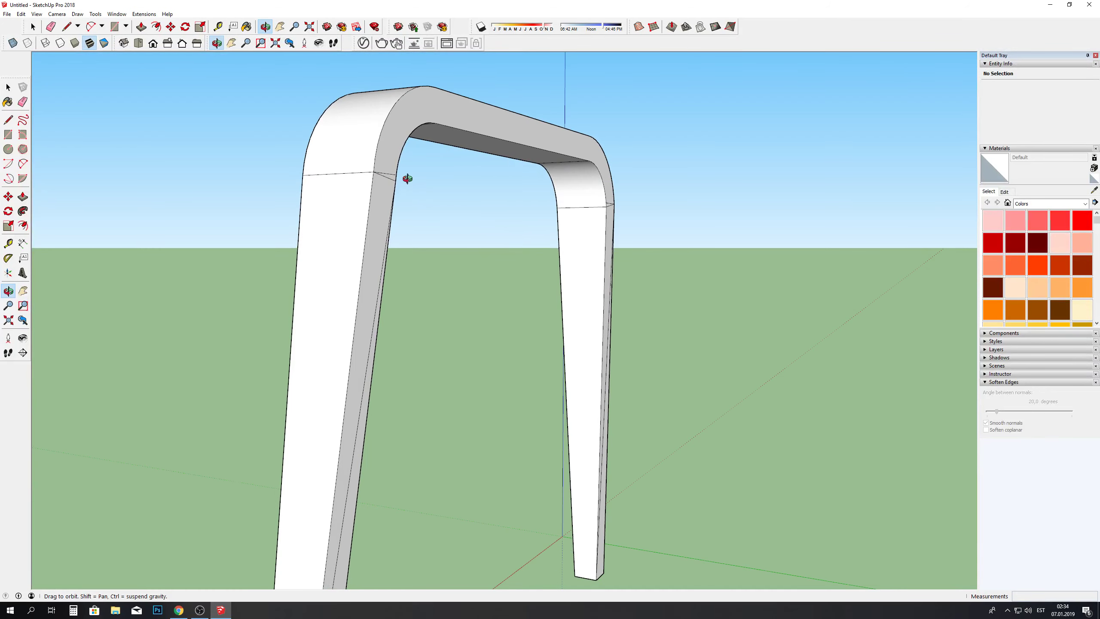
scroll(408, 177, "up", 2)
left_click(49, 28)
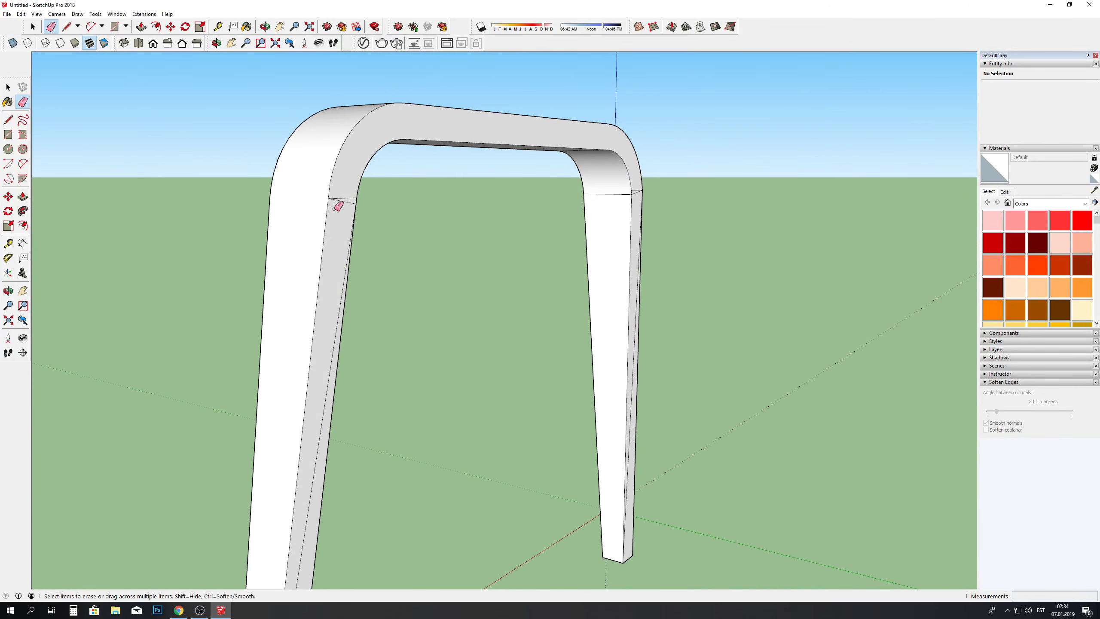
left_click_drag(353, 234, 342, 312)
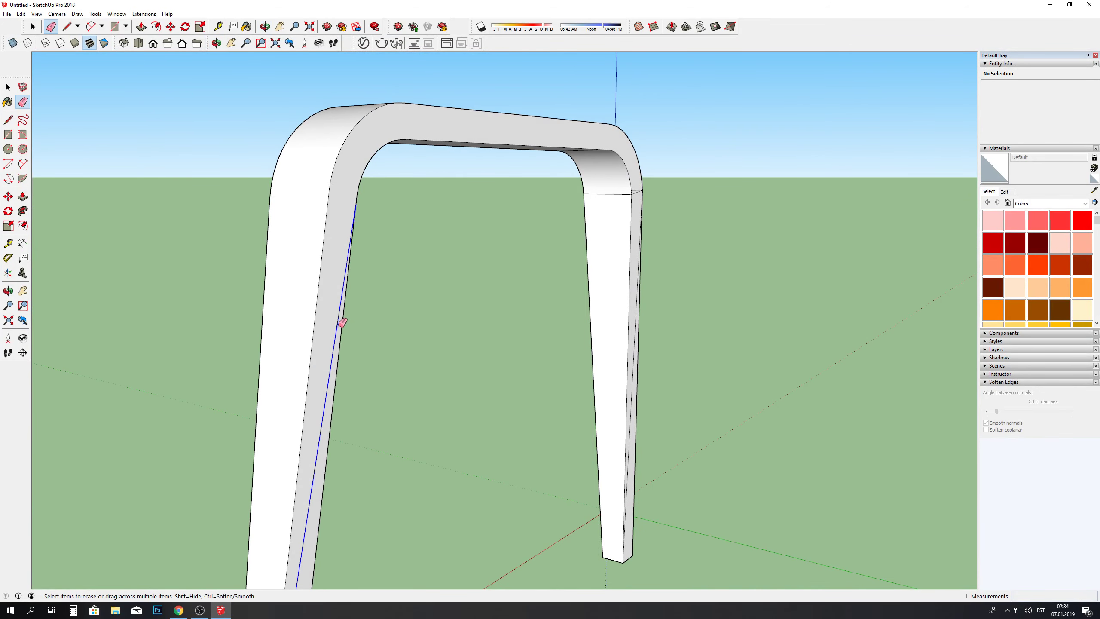
left_click(623, 192)
Step: Orbit around the arch to inspect the smoothed bends and see the whole frame
scroll(644, 377, "up", 1)
scroll(634, 376, "up", 4)
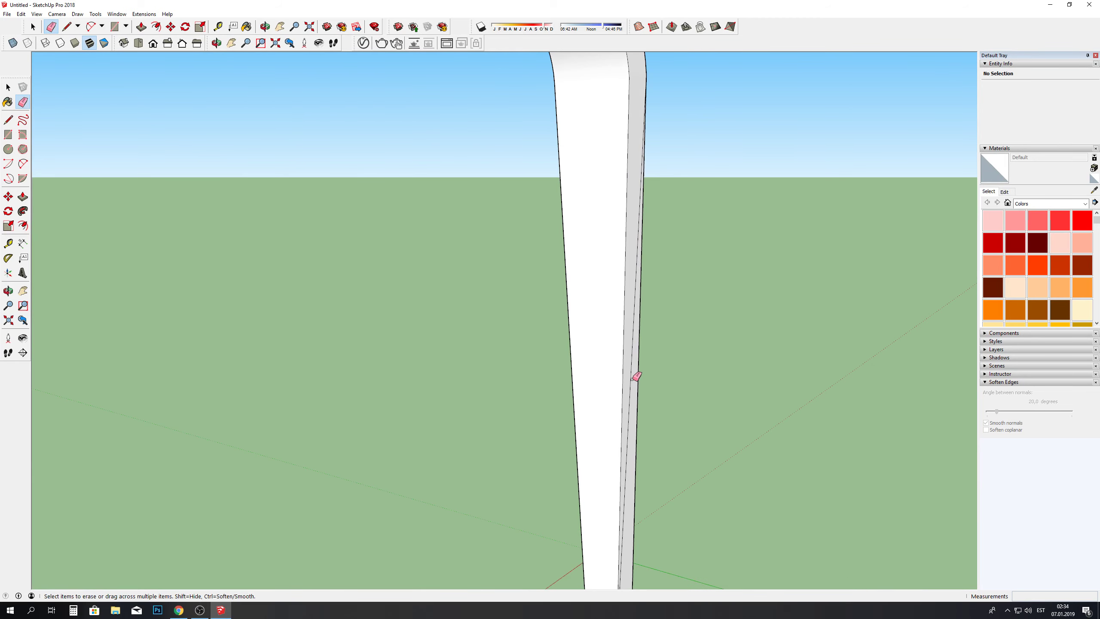
scroll(641, 338, "down", 6)
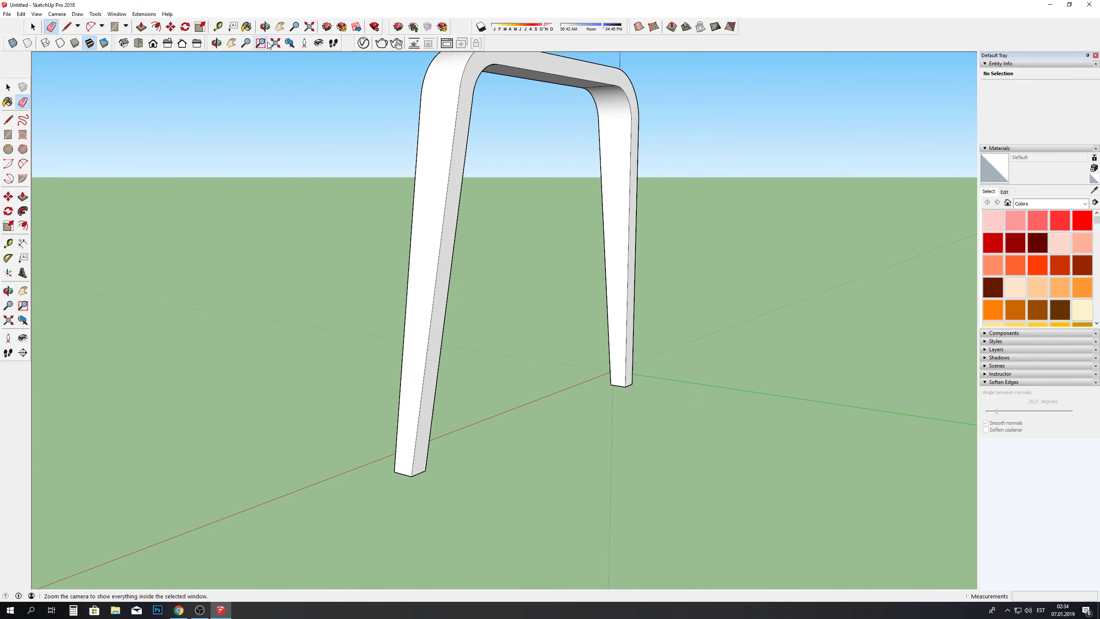
mouse_move(304, 91)
middle_mouse_down()
mouse_move(395, 244)
mouse_move(523, 201)
mouse_move(432, 100)
middle_mouse_up()
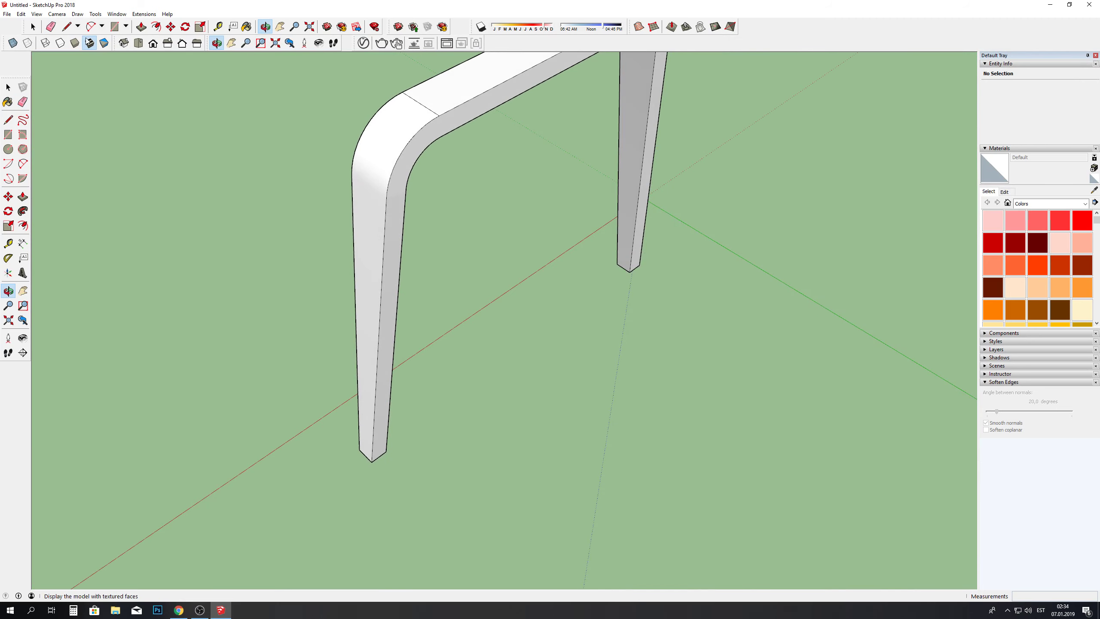
scroll(432, 99, "down", 5)
scroll(498, 157, "up", 2)
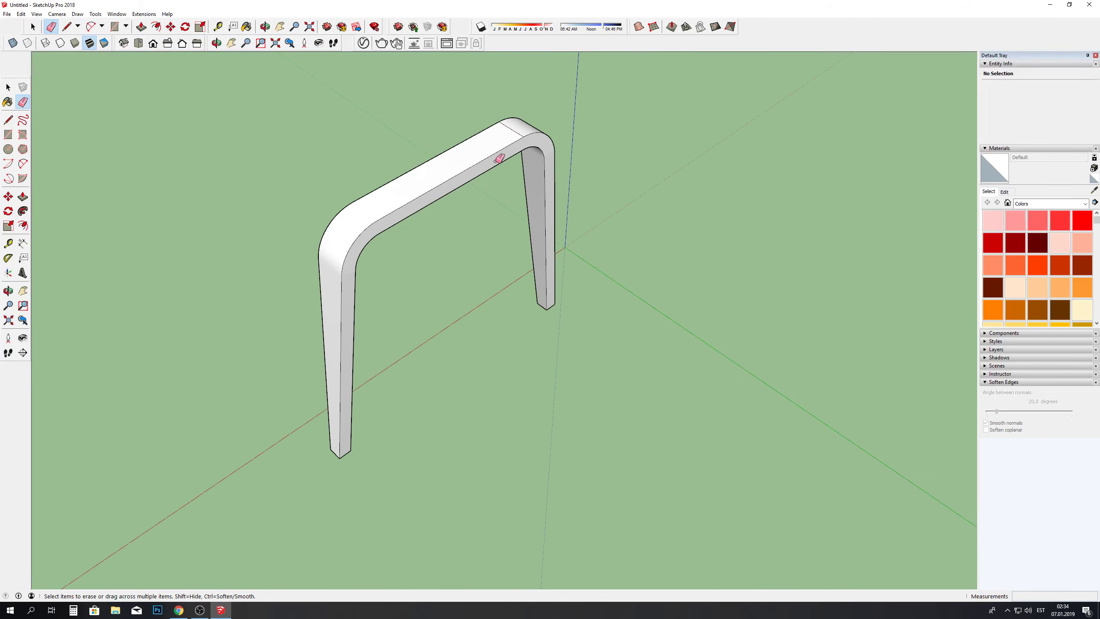
scroll(521, 118, "up", 1)
left_click(216, 43)
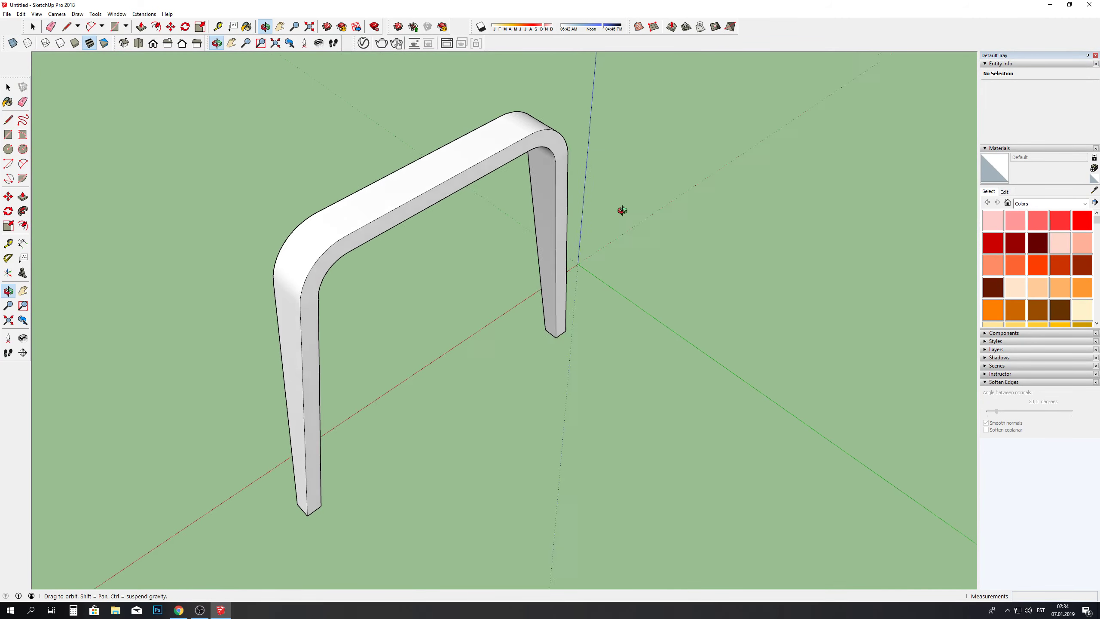
left_click_drag(621, 209, 256, 143)
scroll(649, 238, "up", 3)
left_click_drag(660, 221, 391, 161)
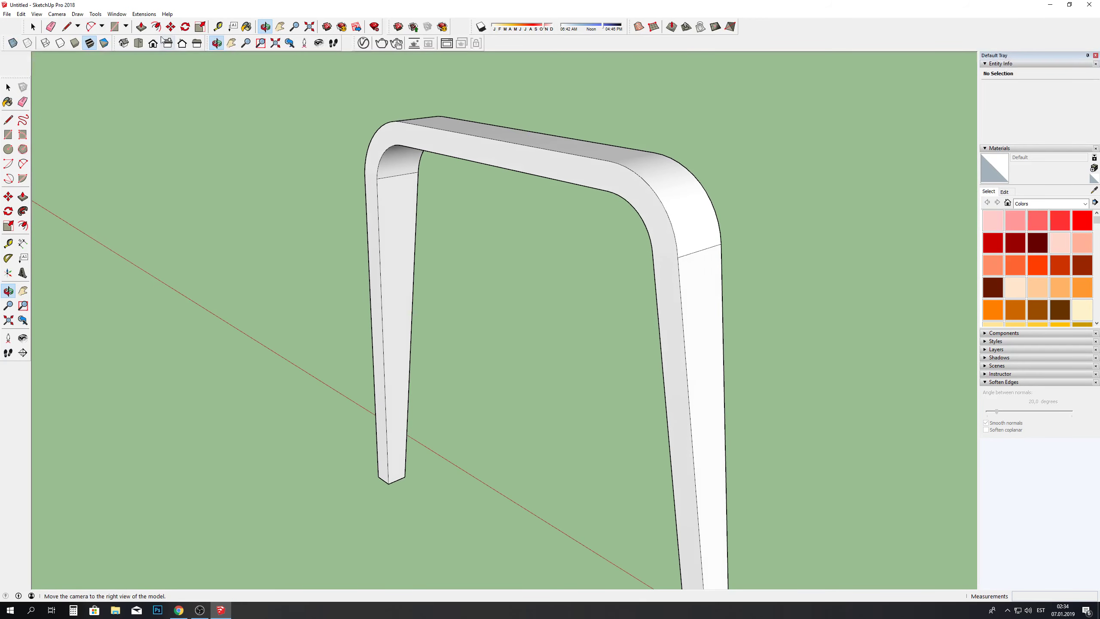
key("e")
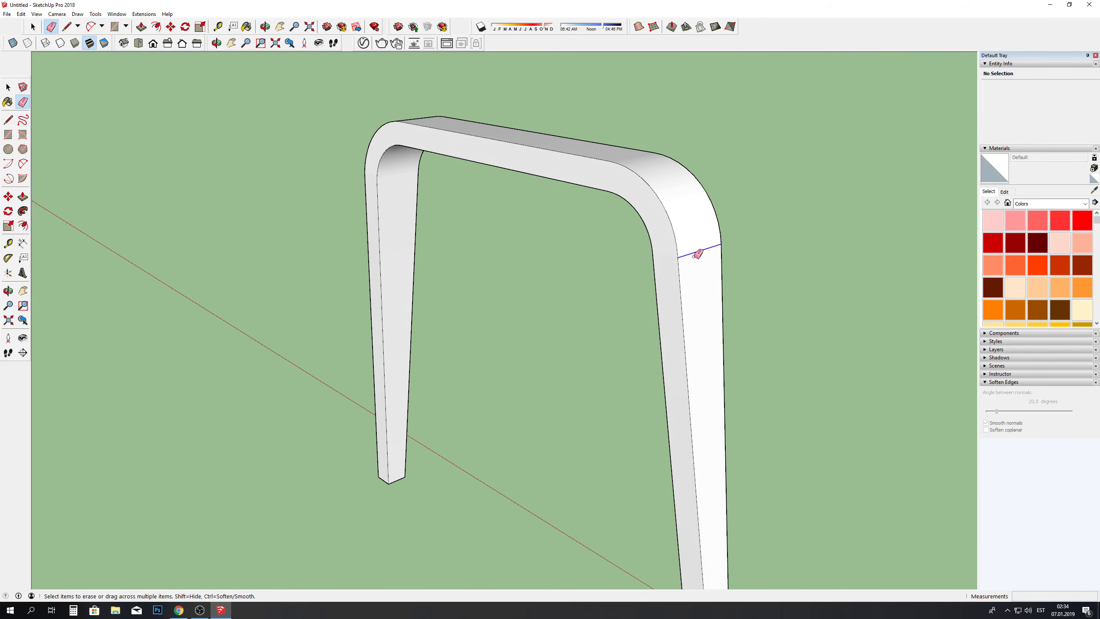
left_click(265, 27)
mouse_move(693, 217)
left_mouse_down()
mouse_move(388, 172)
mouse_move(412, 175)
left_mouse_up()
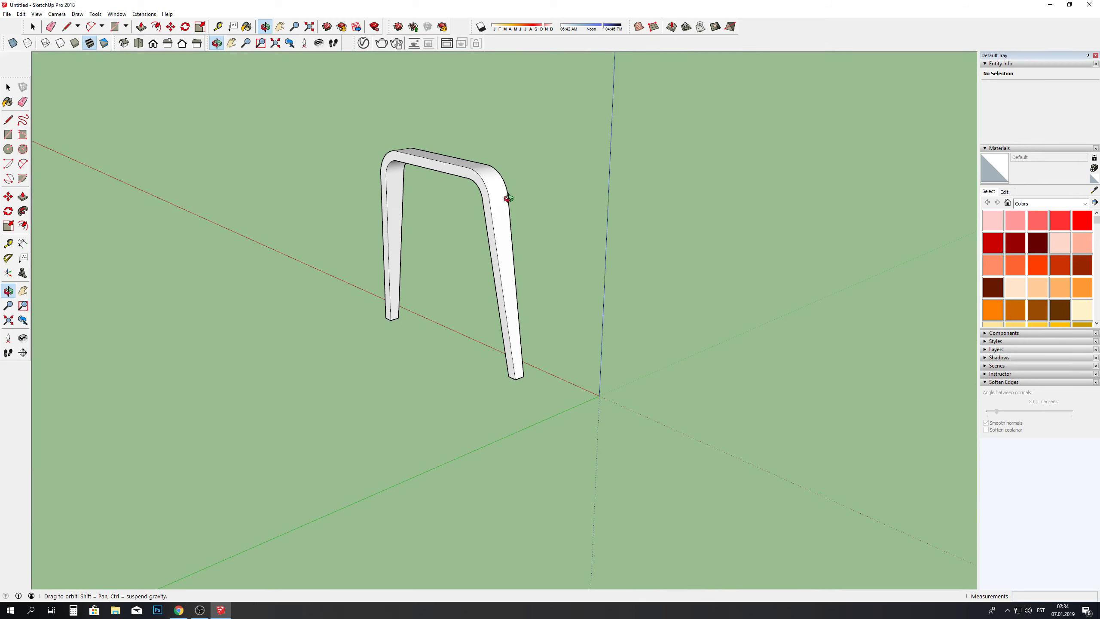
mouse_move(508, 198)
left_mouse_down()
mouse_move(66, 182)
mouse_move(52, 168)
mouse_move(494, 244)
mouse_move(468, 208)
left_mouse_up()
Step: Select the arch, then undo two recent changes to restore its earlier shape
key("space")
left_click_drag(315, 117, 658, 435)
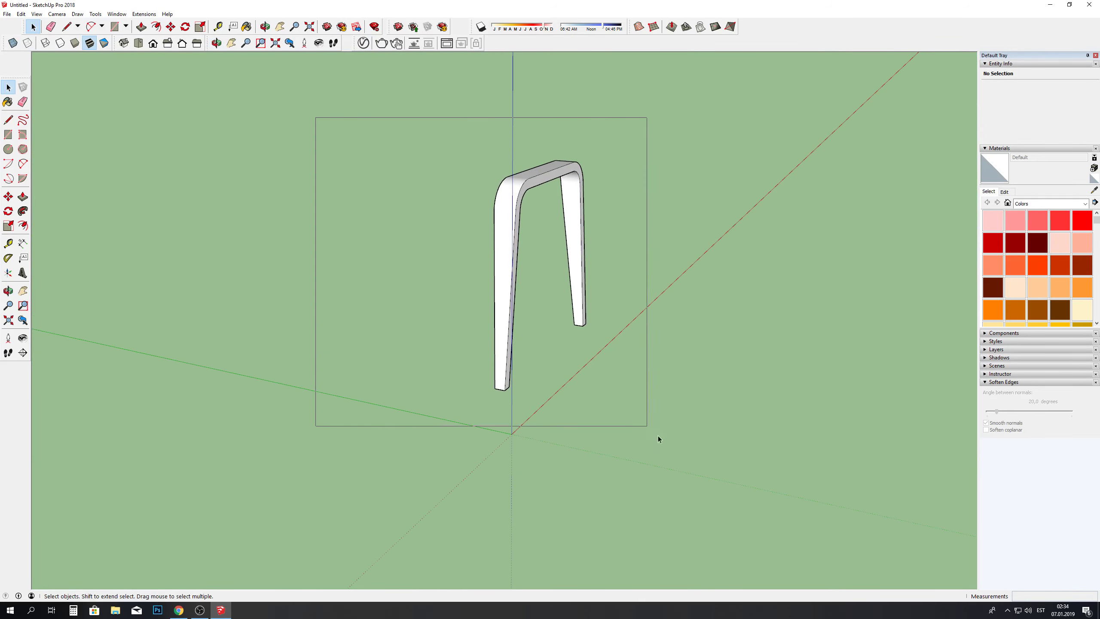
left_click(701, 384)
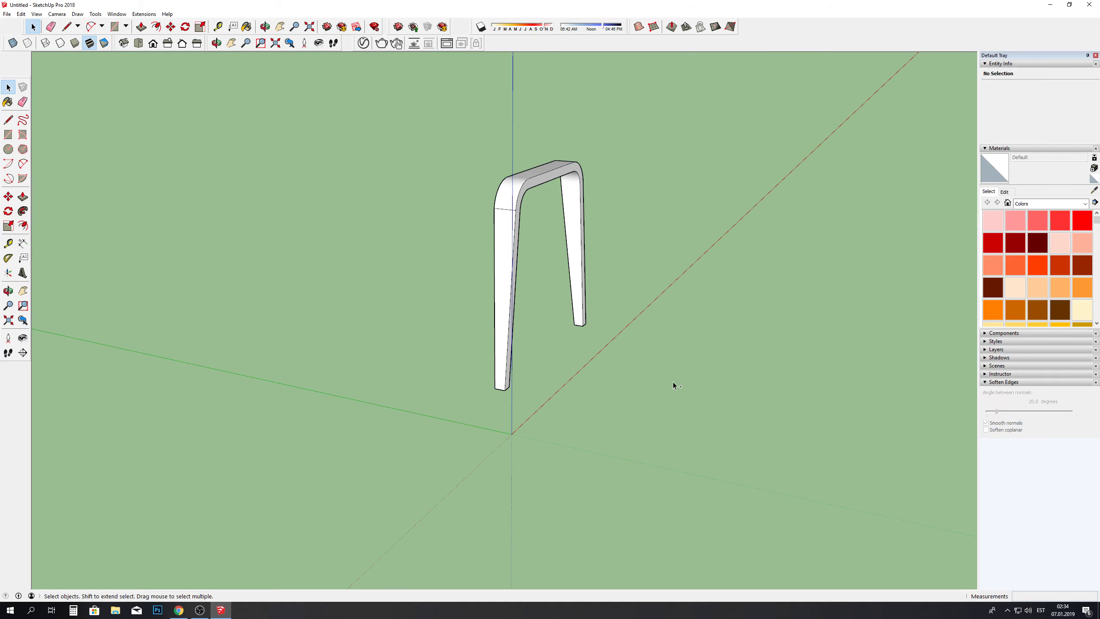
key("ctrl+z")
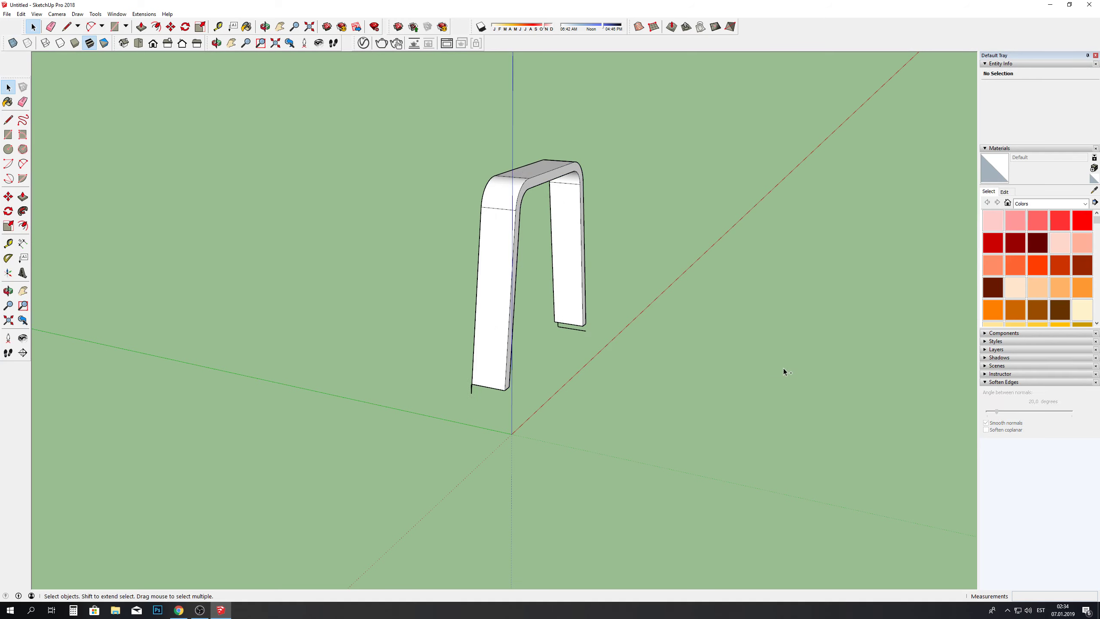
key("ctrl+z")
key("ctrl+z")
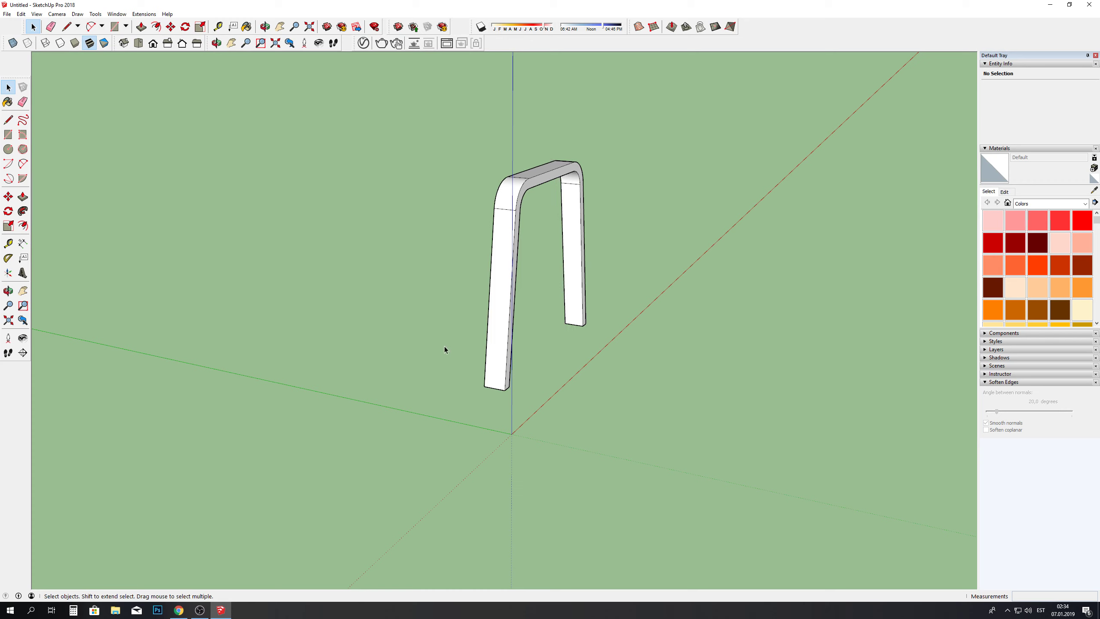
Step: Copy the arch and paste two copies, one to the right and one to the left
left_click_drag(446, 166, 690, 368)
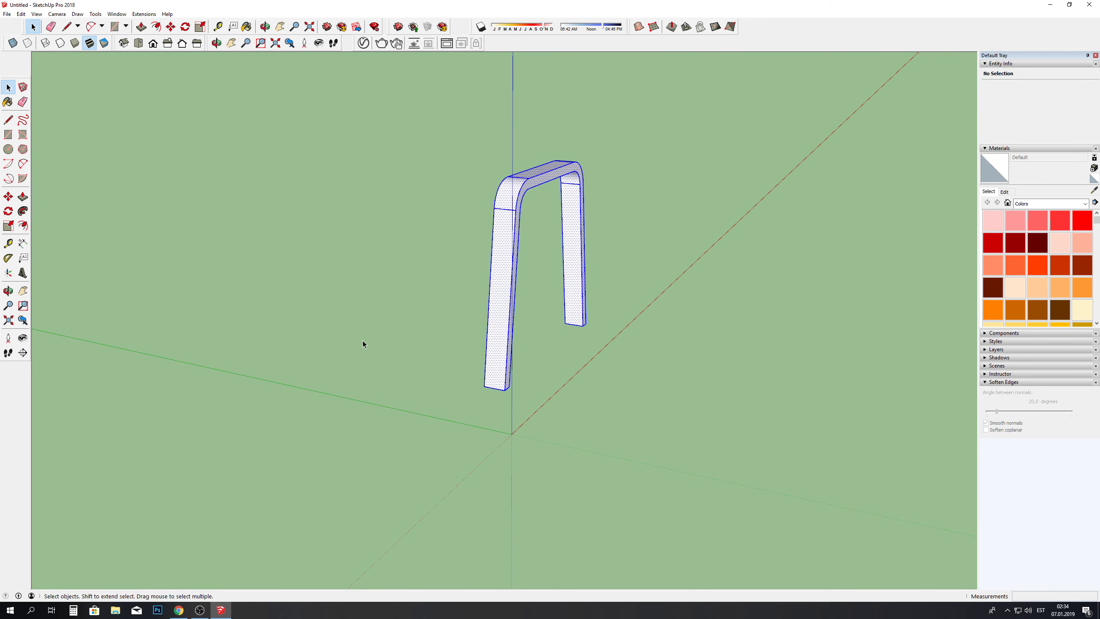
key("ctrl+c")
key("ctrl+v")
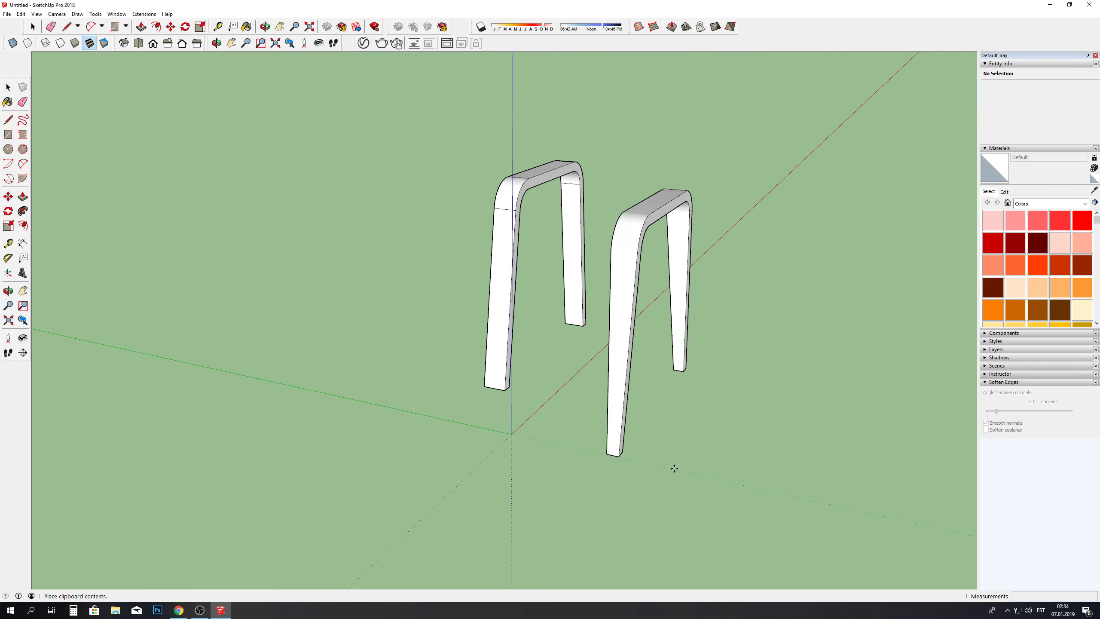
left_click(680, 468)
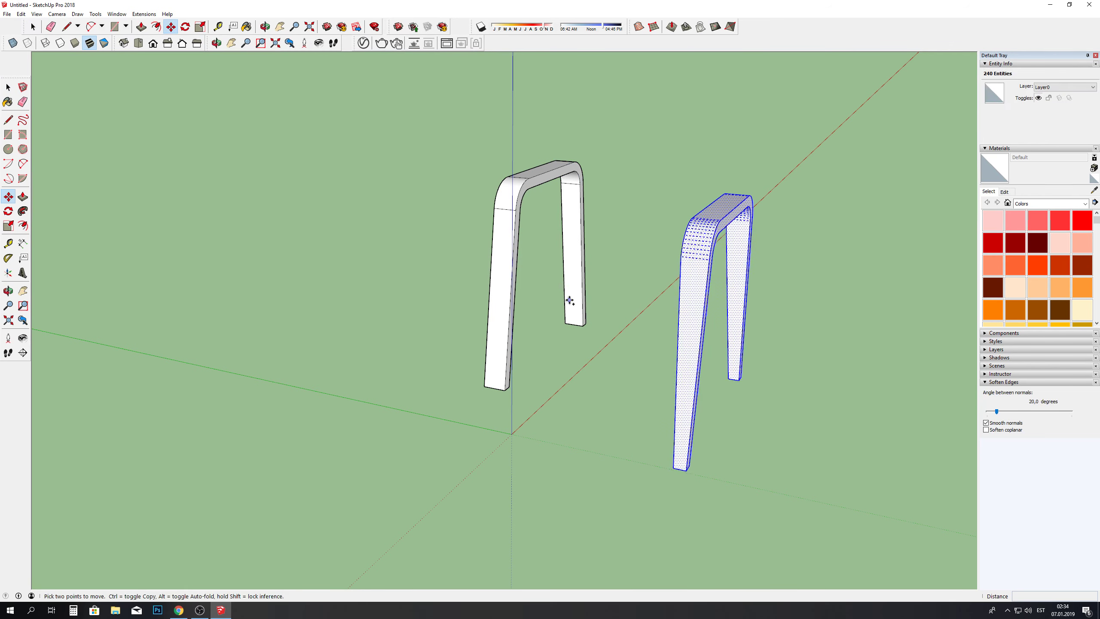
key("ctrl+v")
left_click(298, 397)
Step: Flip the left copy along the green direction and move it beside the right copy
right_click(300, 393)
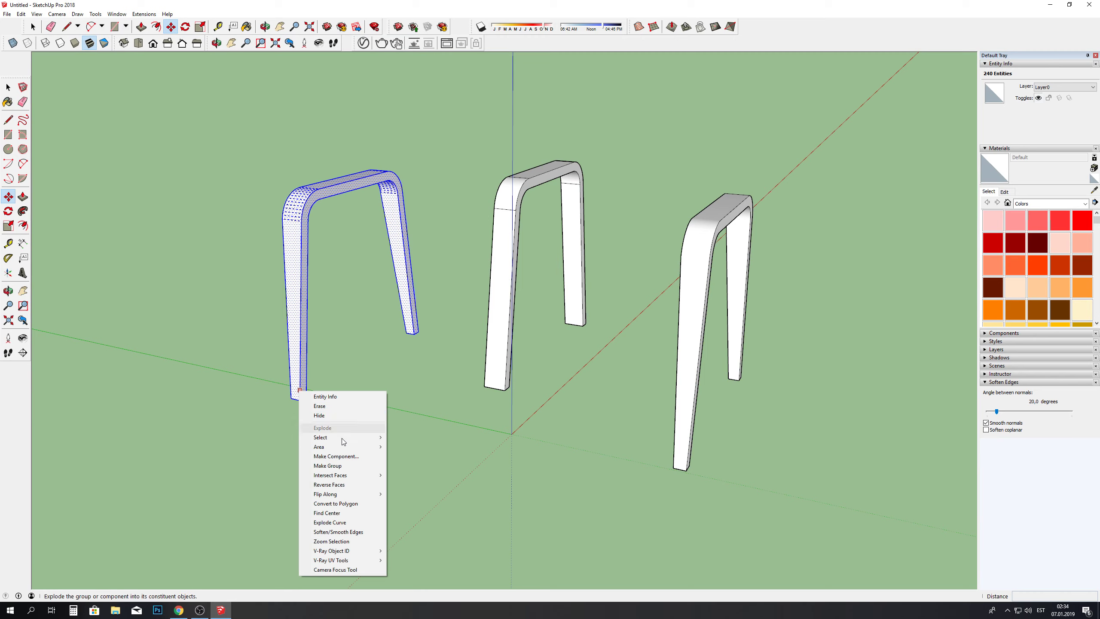
left_click(416, 503)
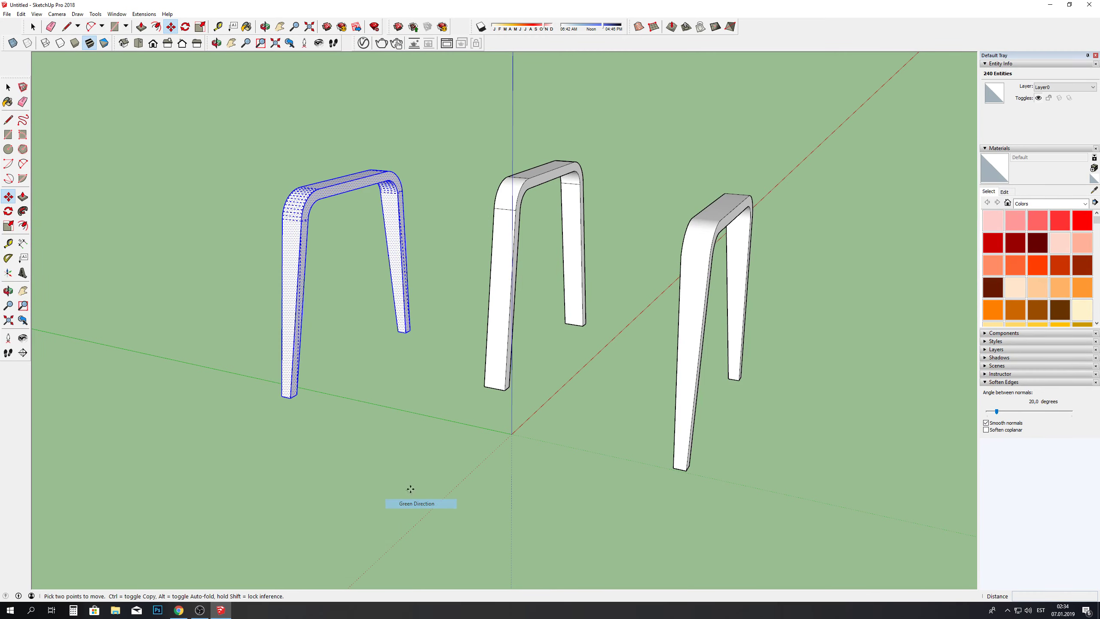
left_click(293, 398)
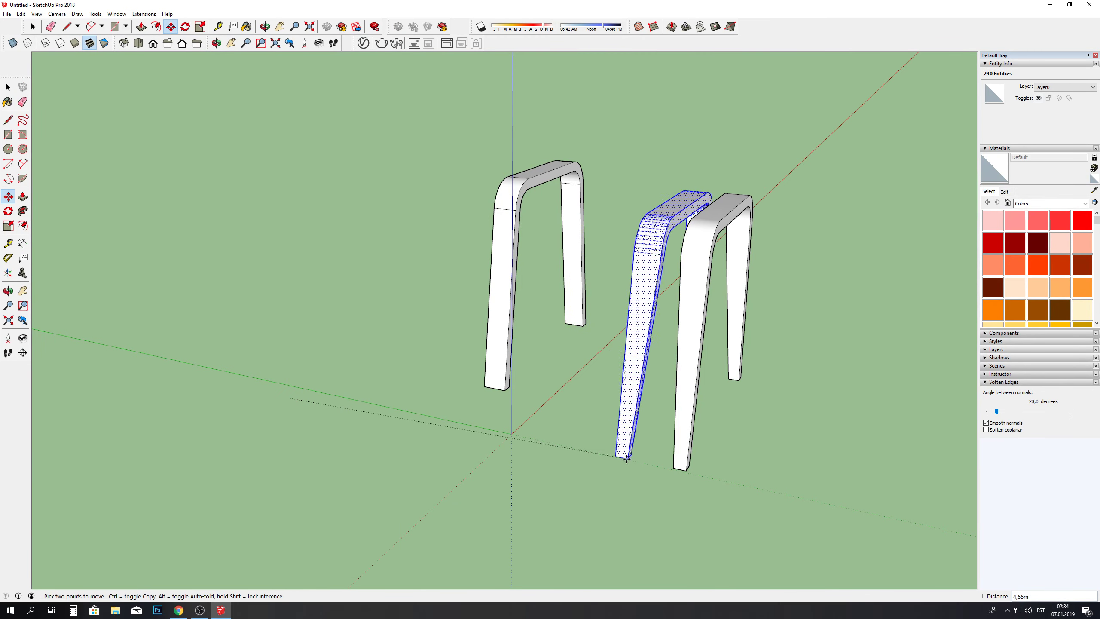
left_click(621, 456)
left_click(33, 28)
left_click(232, 71)
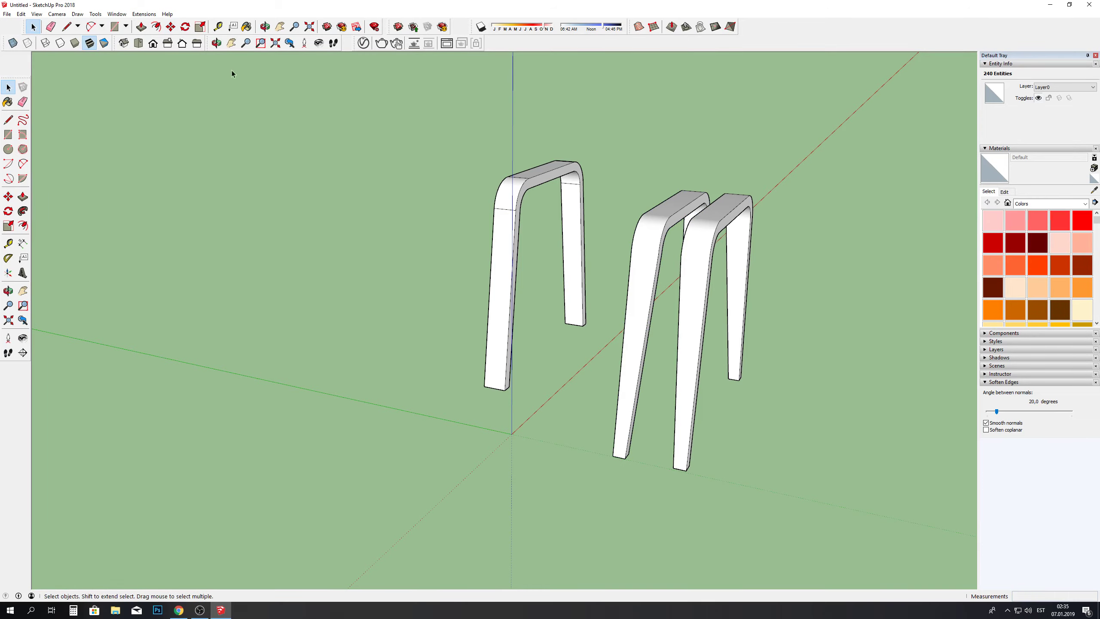
Step: Draw a vertical line down the arch's side where the bend begins
left_click(264, 27)
mouse_move(400, 213)
left_mouse_down()
mouse_move(601, 304)
mouse_move(341, 251)
mouse_move(633, 325)
left_mouse_up()
scroll(632, 325, "up", 1)
scroll(658, 344, "up", 4)
scroll(597, 177, "up", 2)
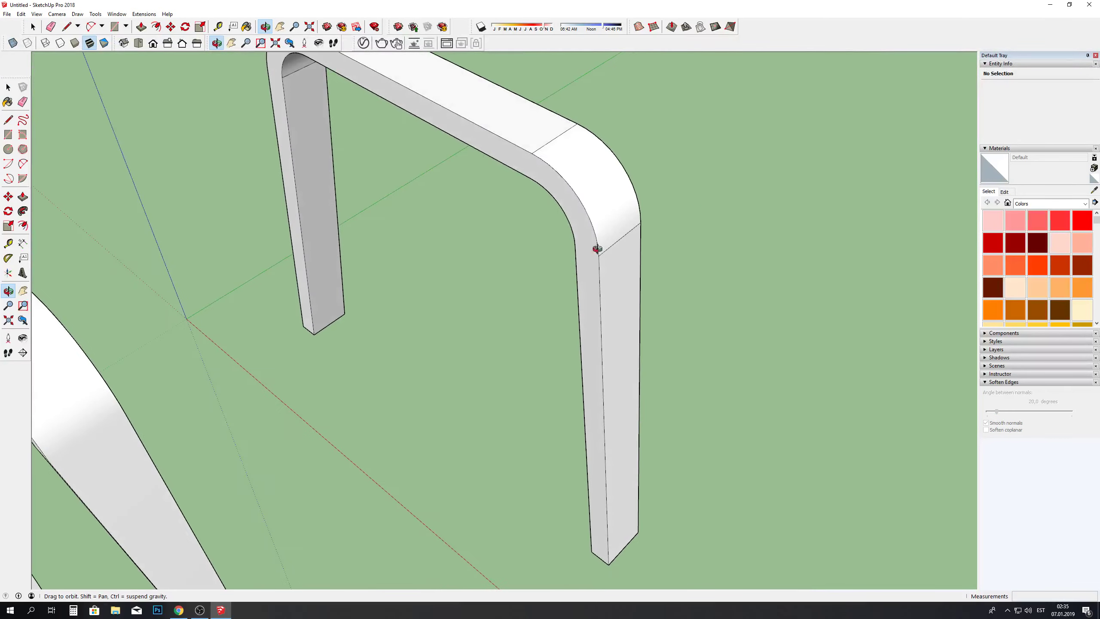
left_click(65, 27)
left_click(532, 154)
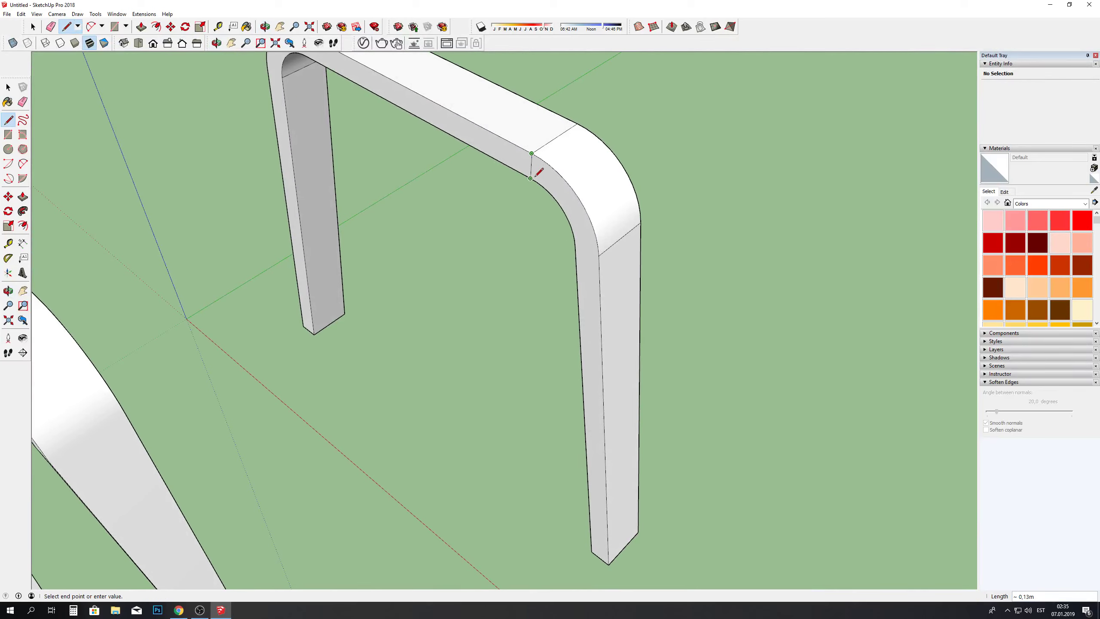
left_click(529, 237)
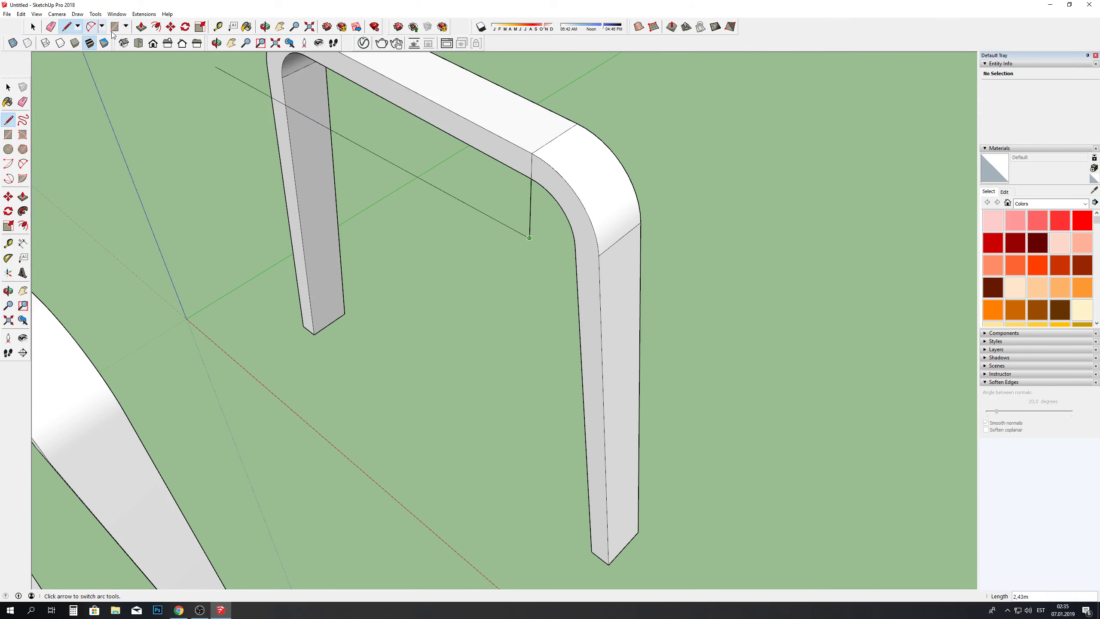
Step: Push/Pull the curved corner away to leave a square end, then select the L-shaped piece
left_click(142, 27)
left_click_drag(543, 177, 574, 127)
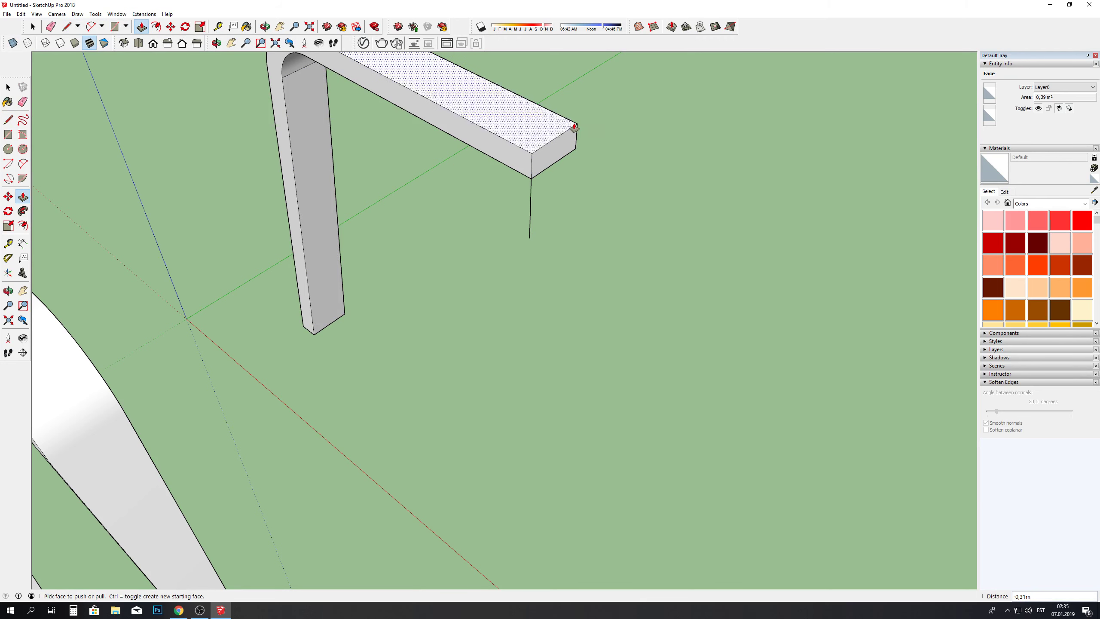
key("e")
scroll(538, 215, "down", 5)
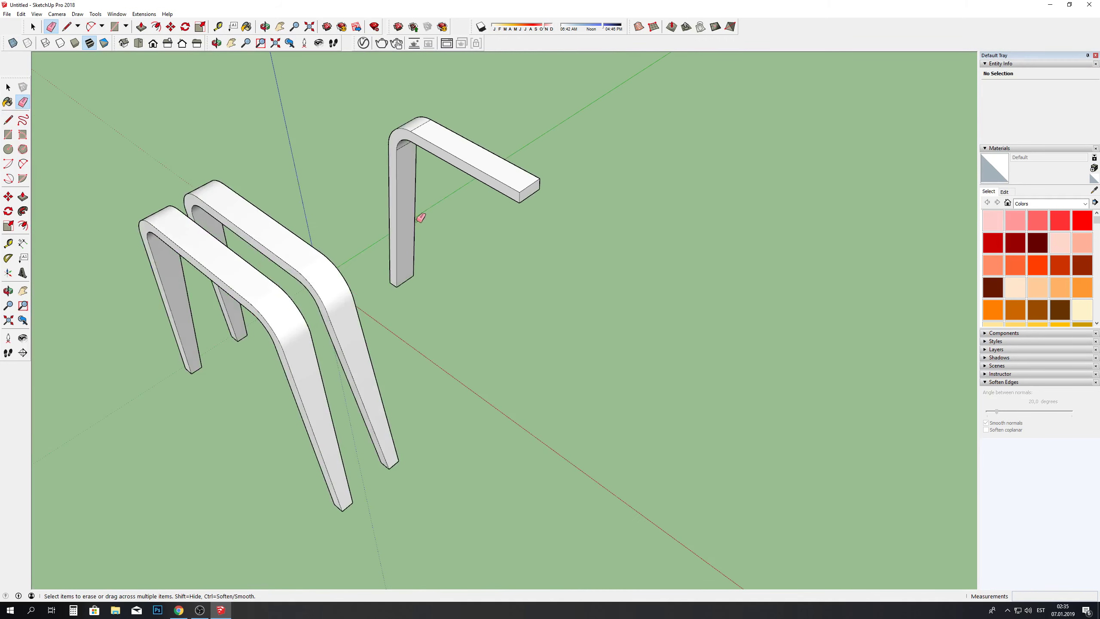
middle_click_drag(331, 79, 520, 193)
scroll(521, 192, "up", 2)
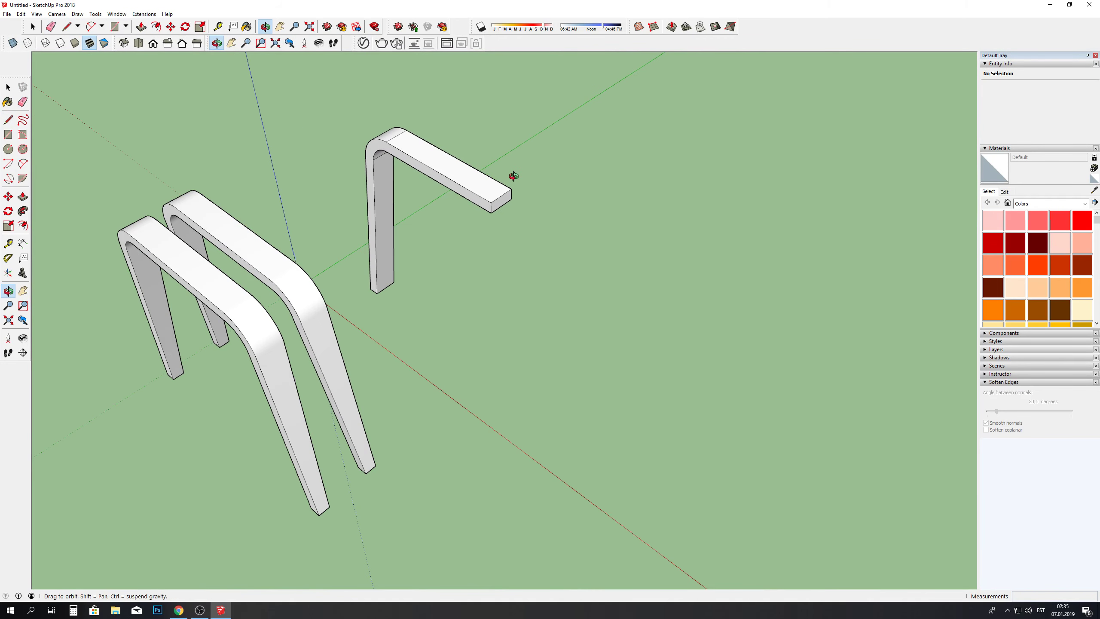
mouse_move(528, 275)
left_mouse_down()
mouse_move(388, 177)
mouse_move(415, 152)
mouse_move(367, 144)
mouse_move(467, 196)
mouse_move(452, 247)
left_mouse_up()
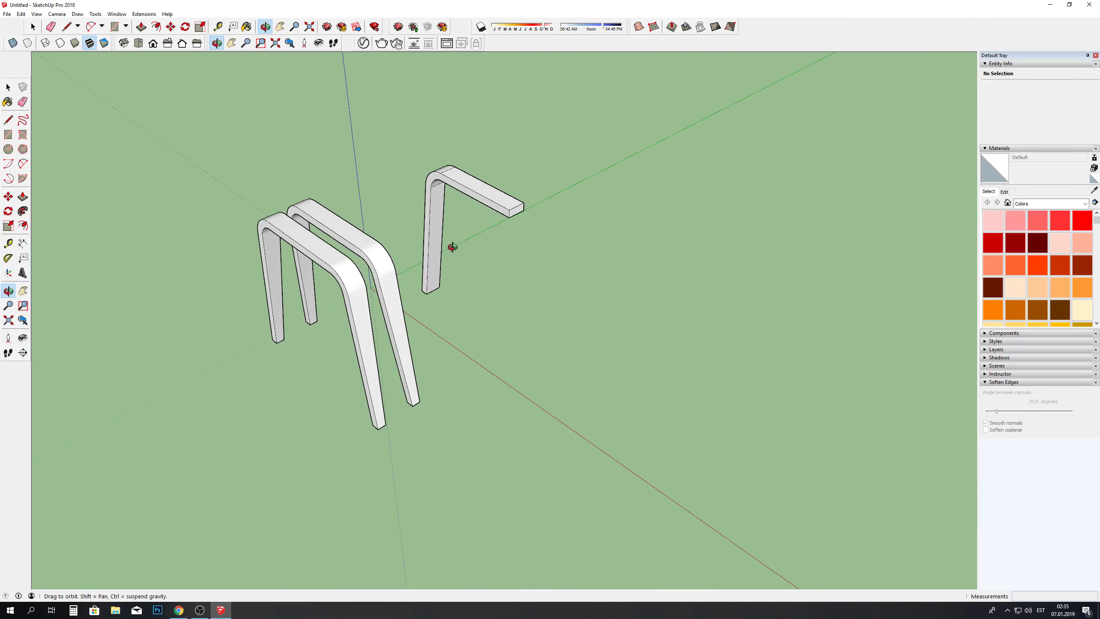
left_click(32, 26)
triple_click(494, 196)
Step: Group the L-shaped piece and rotate it 180° twice to flip it upright
right_click(499, 197)
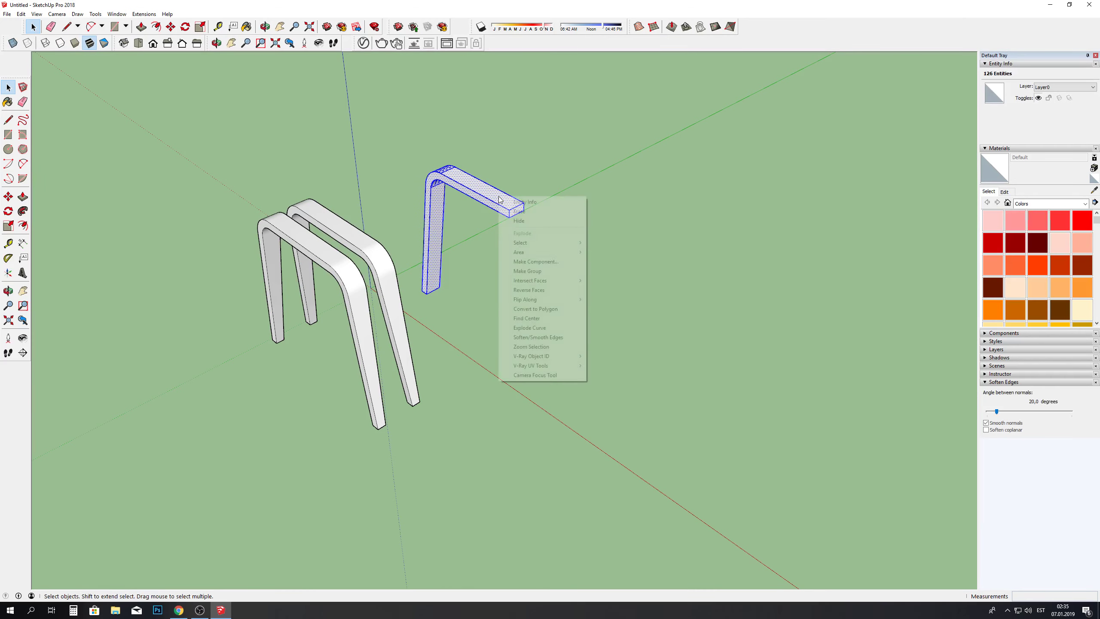
left_click(519, 271)
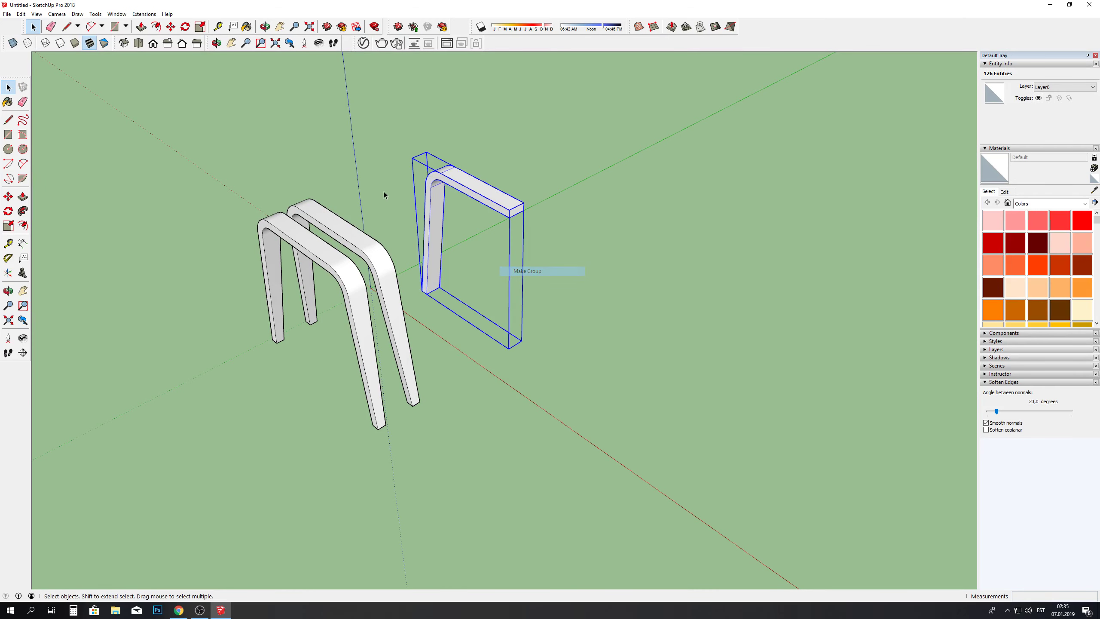
left_click(185, 27)
left_click(462, 179)
left_click(450, 173)
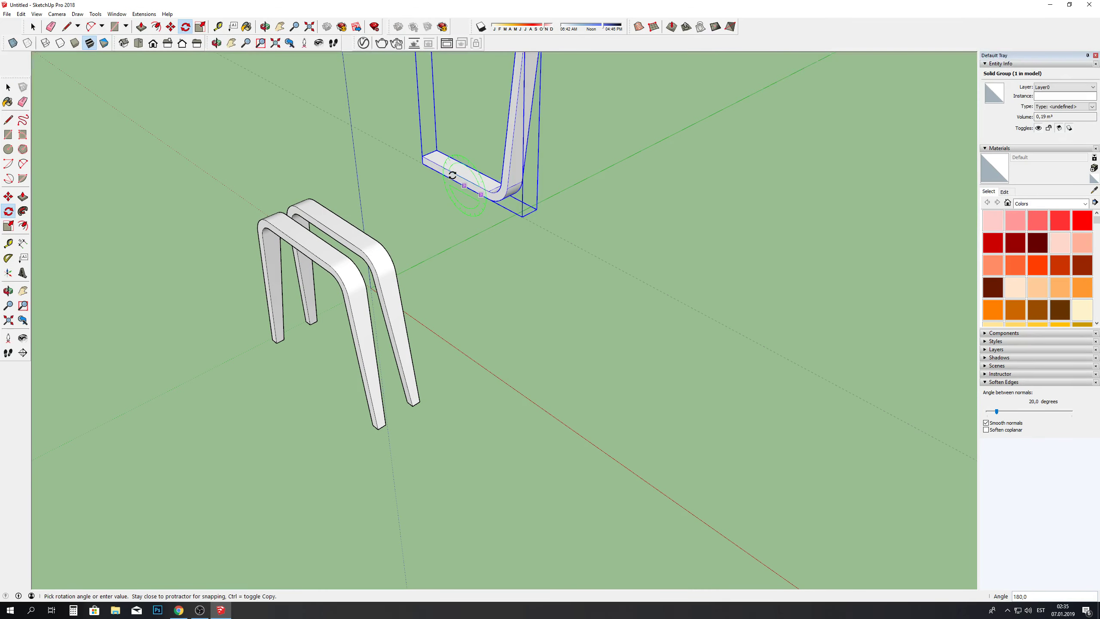
left_click(457, 168)
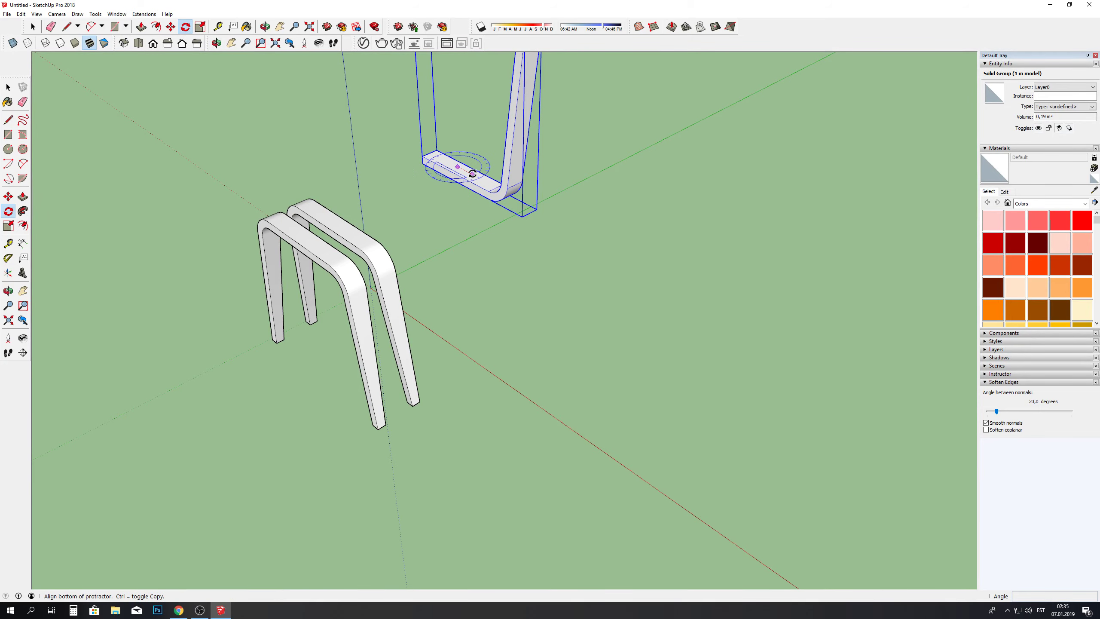
Step: Move the group onto the seat corner between the arches and orbit to inspect the chair
left_click(170, 26)
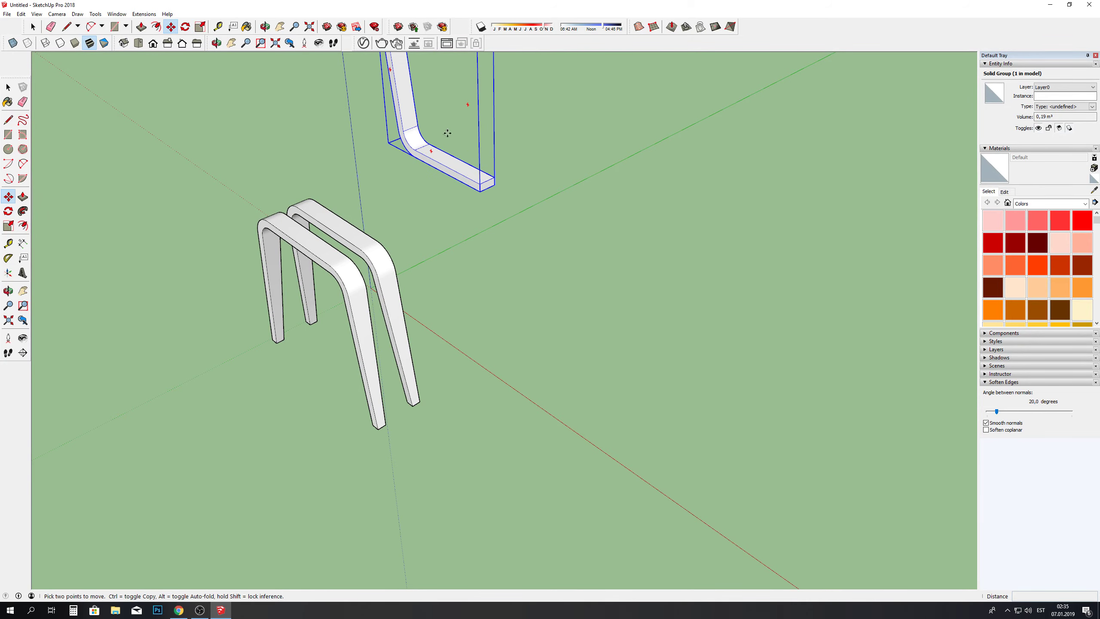
left_click(481, 189)
scroll(304, 273, "up", 5)
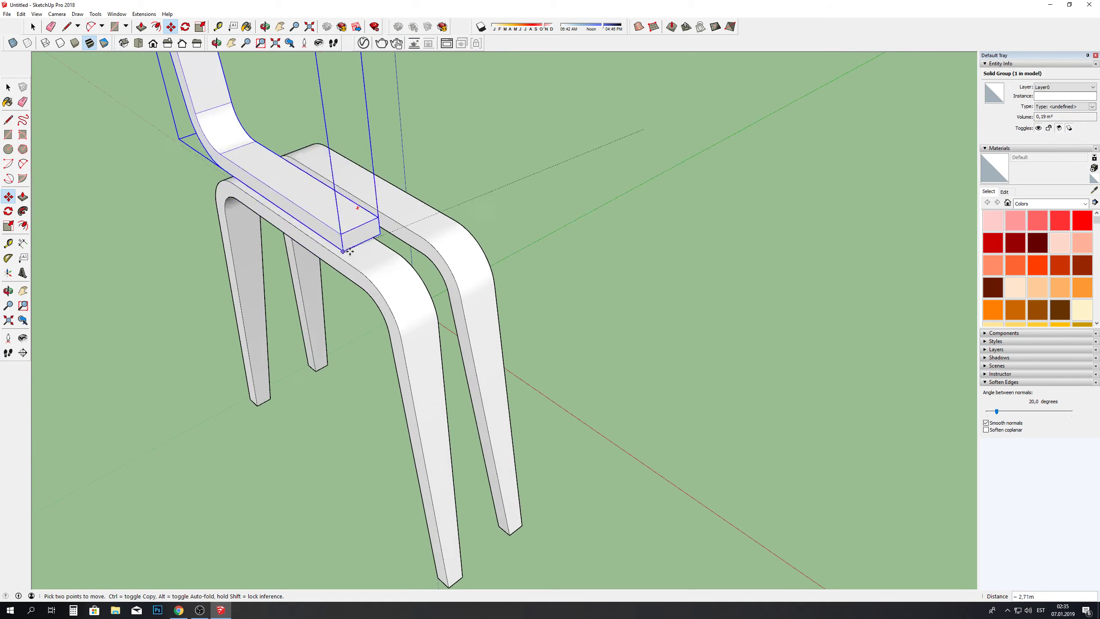
left_click(360, 270)
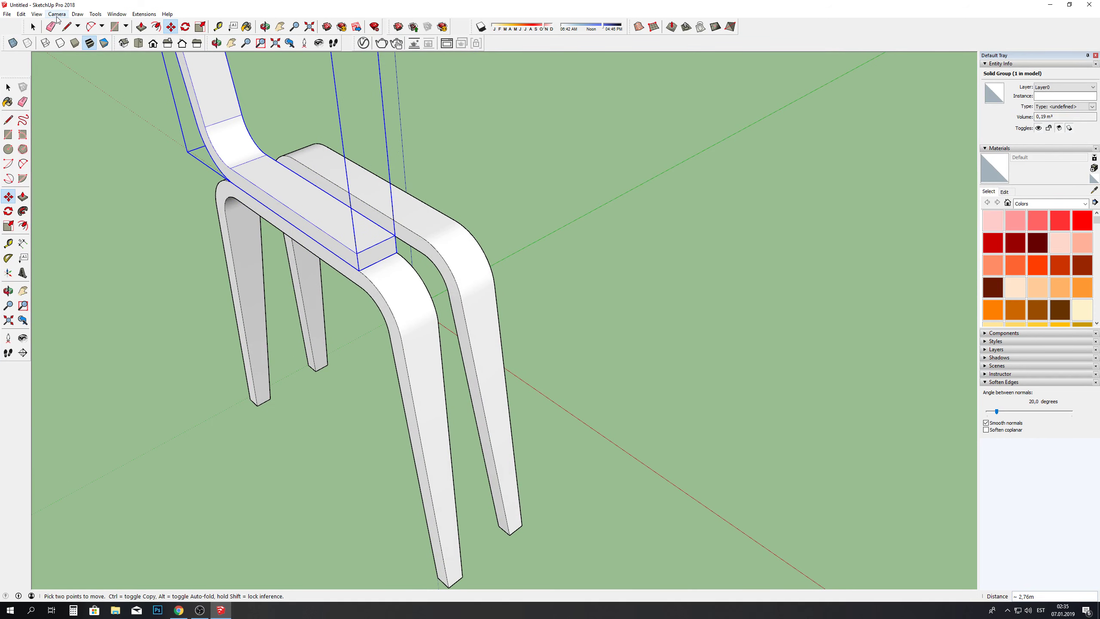
scroll(360, 294, "down", 5)
middle_click_drag(303, 260, 360, 294)
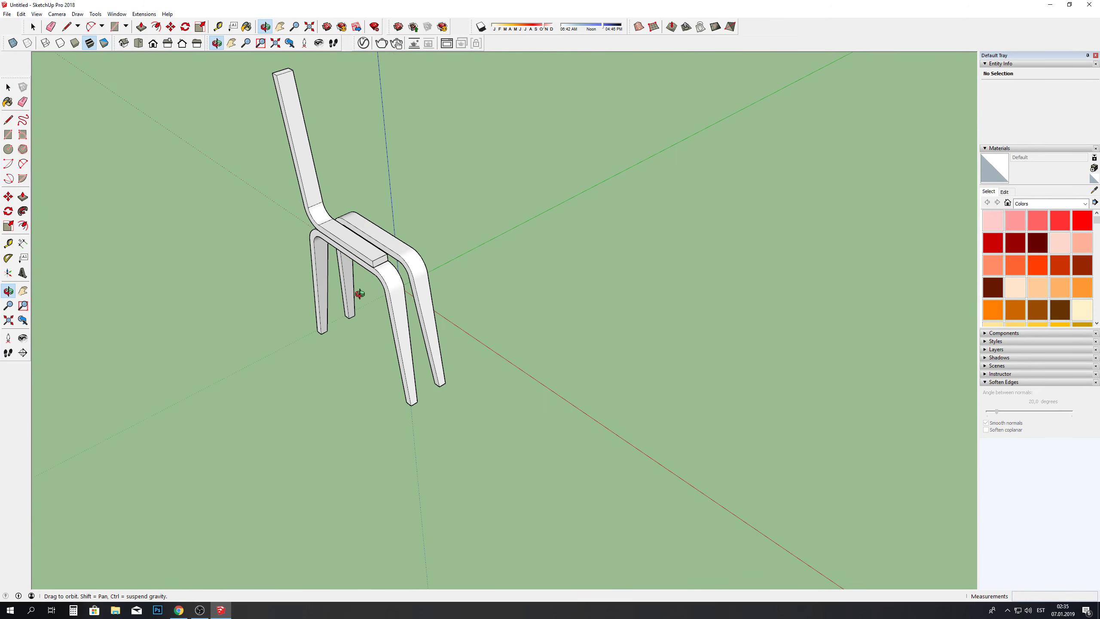
mouse_move(360, 294)
left_mouse_down()
mouse_move(650, 88)
mouse_move(780, 99)
mouse_move(433, 194)
mouse_move(363, 199)
mouse_move(206, 9)
left_mouse_up()
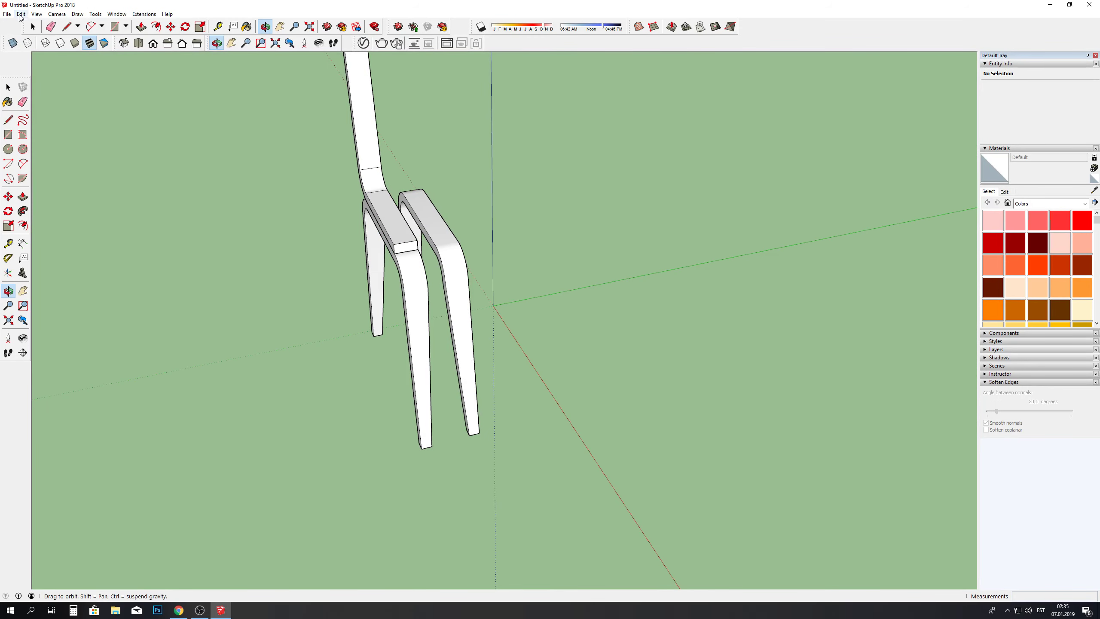
Step: Make the left arch's geometry into a group
left_click(33, 27)
left_click(407, 202)
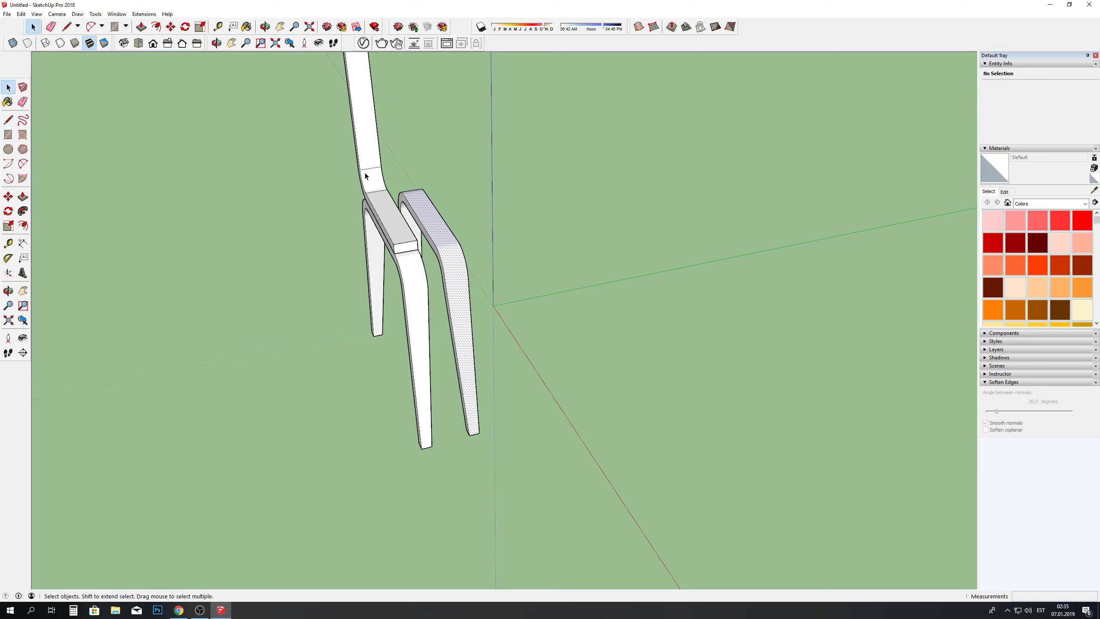
triple_click(399, 261)
right_click(405, 274)
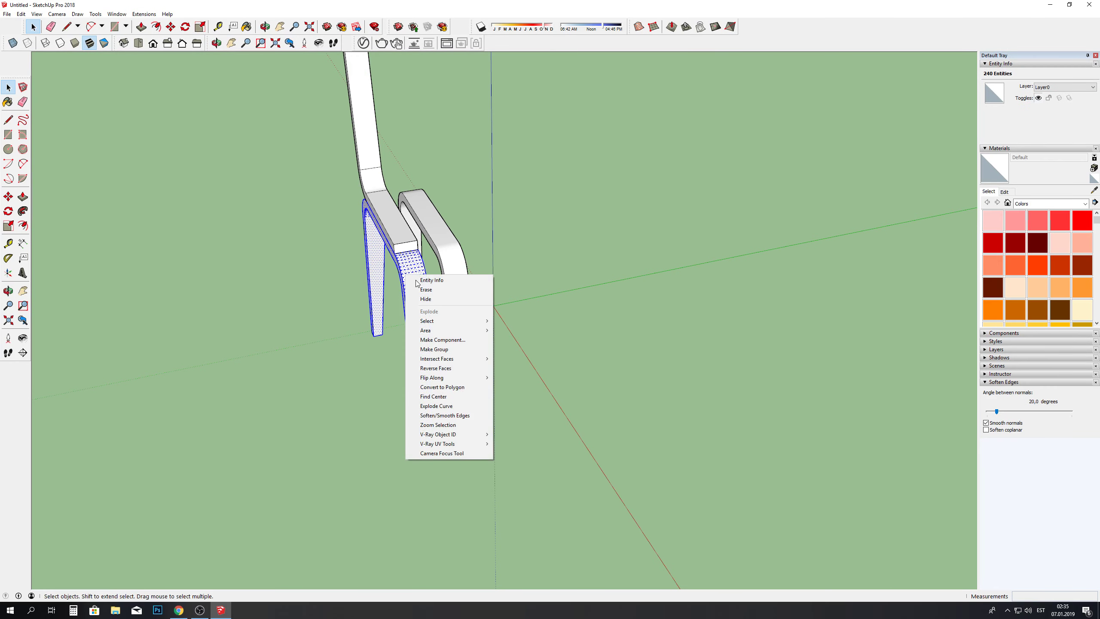
left_click(438, 353)
Step: Group the other leg frame and move it about 5.49 m to the right
triple_click(446, 256)
right_click(442, 259)
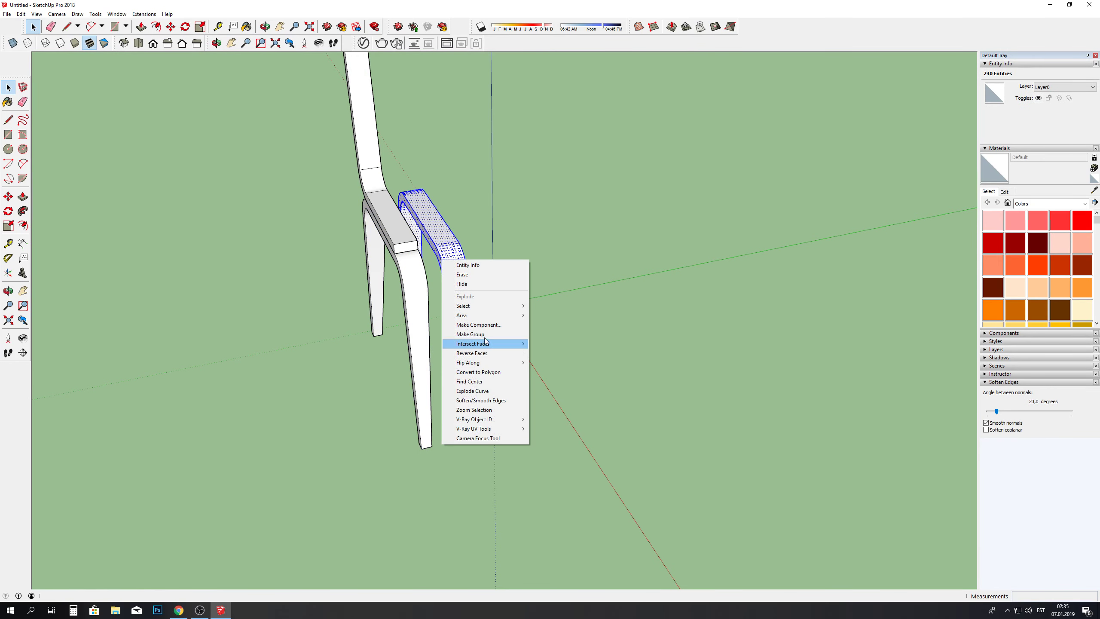
left_click(471, 334)
key("m")
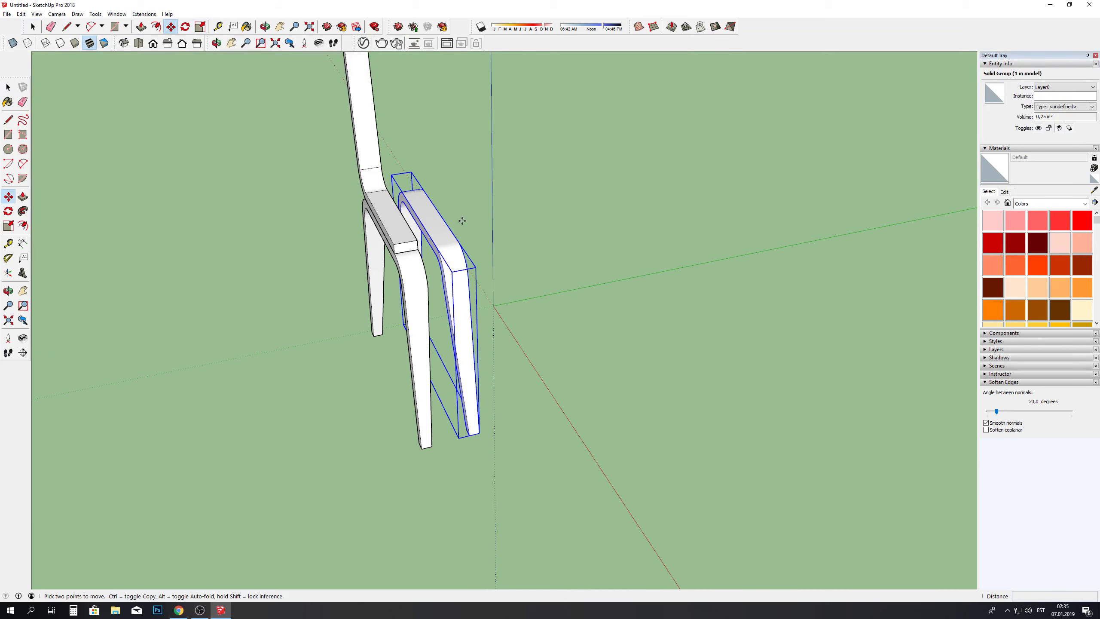
left_click(462, 221)
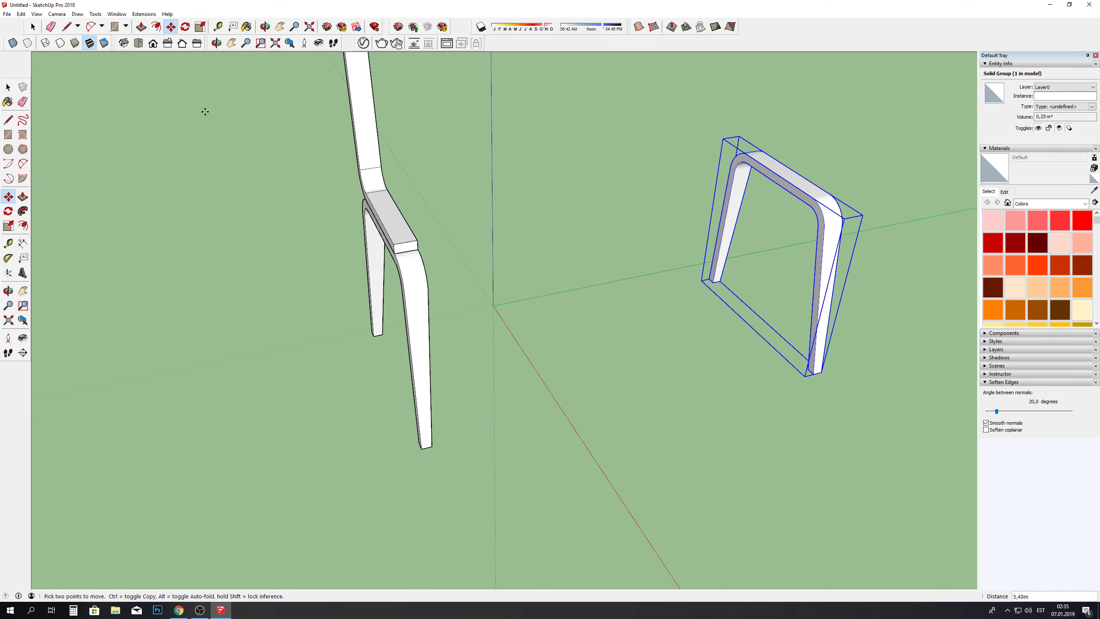
left_click(842, 219)
key("o")
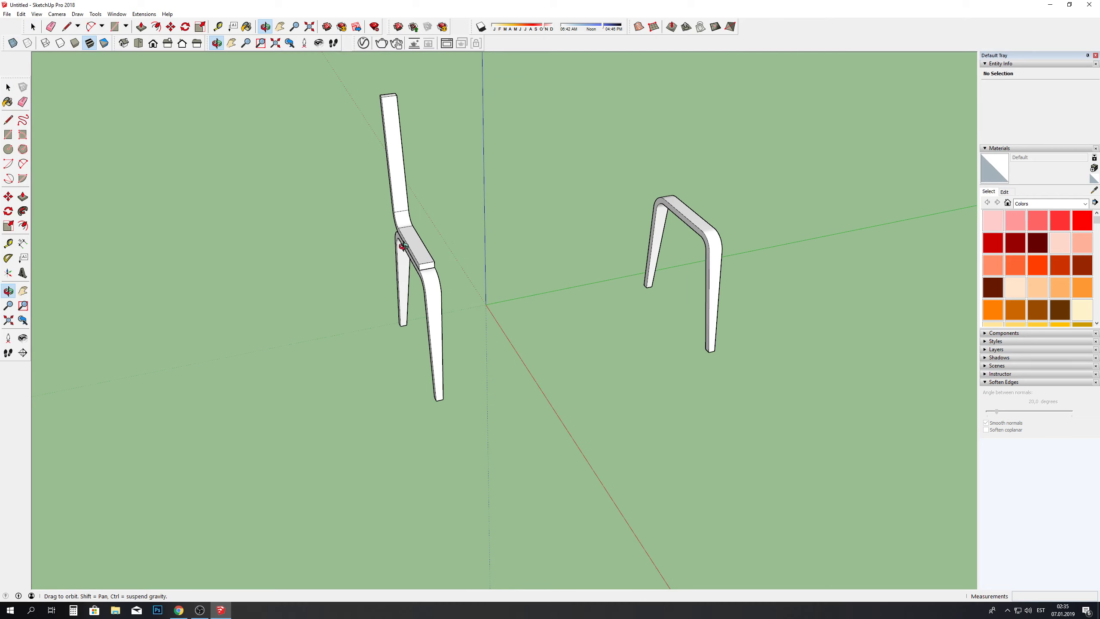
mouse_move(389, 260)
left_mouse_down()
mouse_move(437, 251)
mouse_move(452, 179)
mouse_move(437, 310)
mouse_move(410, 110)
mouse_move(416, 174)
left_mouse_up()
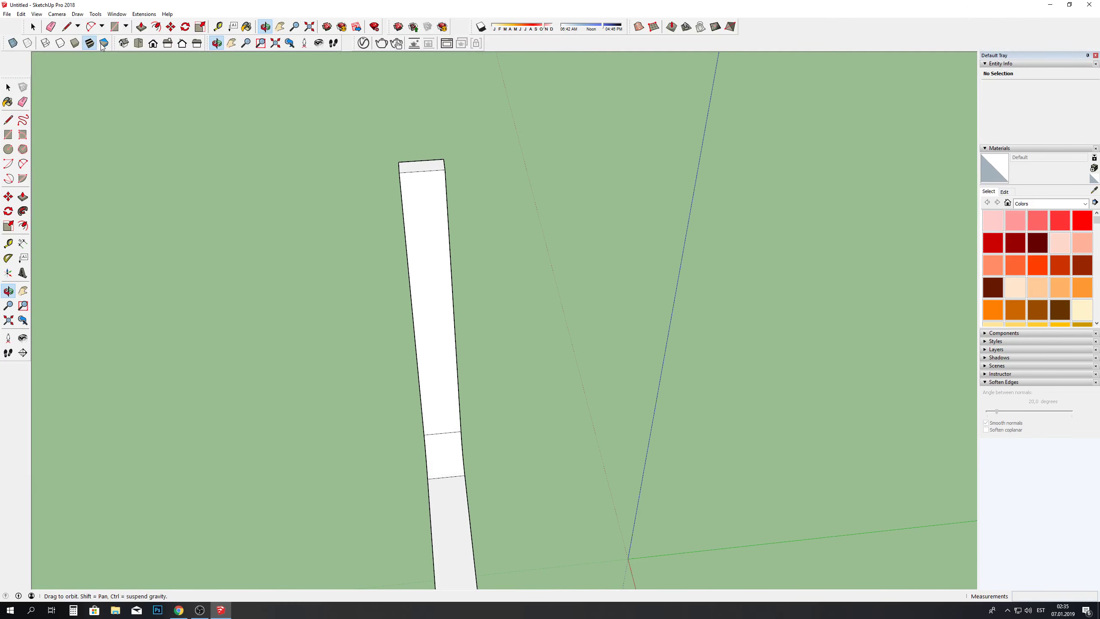
Step: Inside the chair group, move the backrest's top face about 0.11 m along green
left_click(38, 29)
double_click(427, 175)
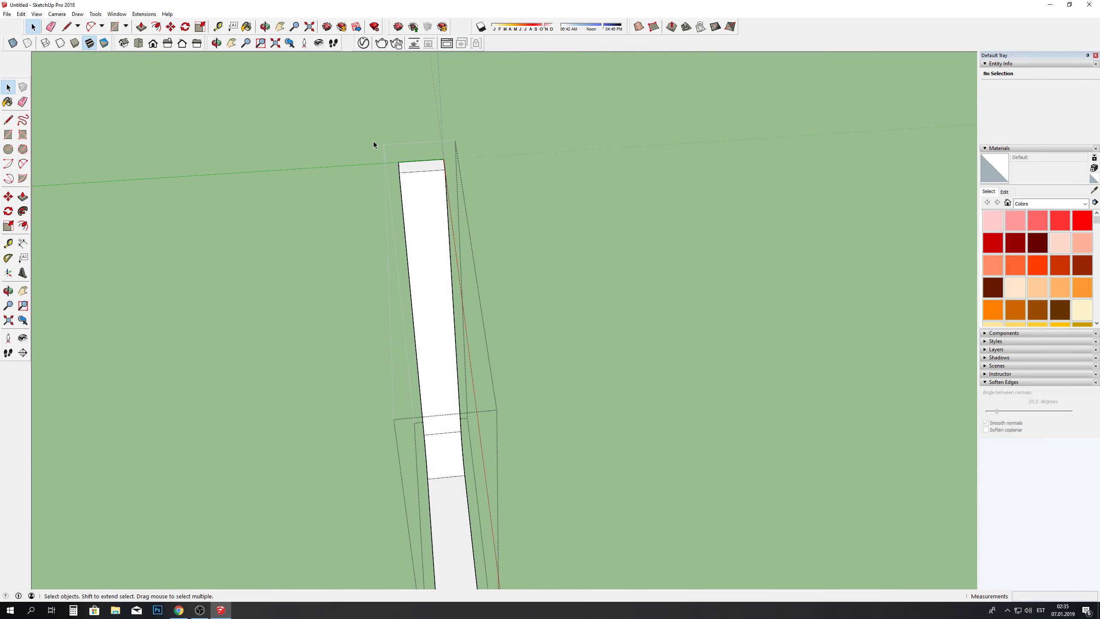
double_click(426, 167)
scroll(435, 169, "up", 2)
key("m")
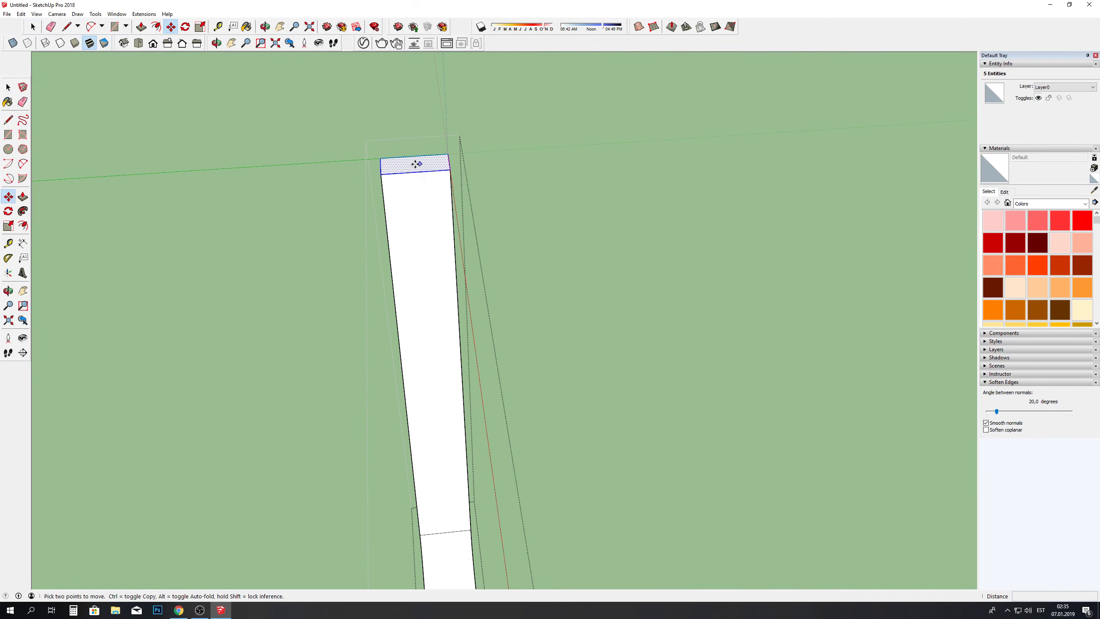
scroll(416, 164, "up", 3)
scroll(419, 163, "down", 3)
left_click(417, 164)
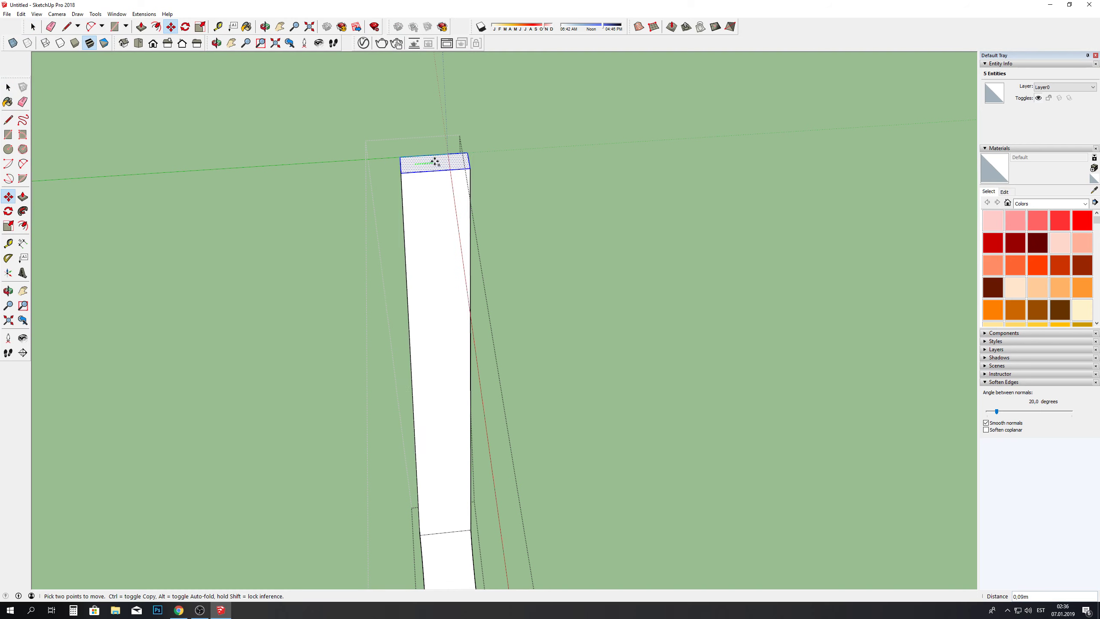
left_click(442, 162)
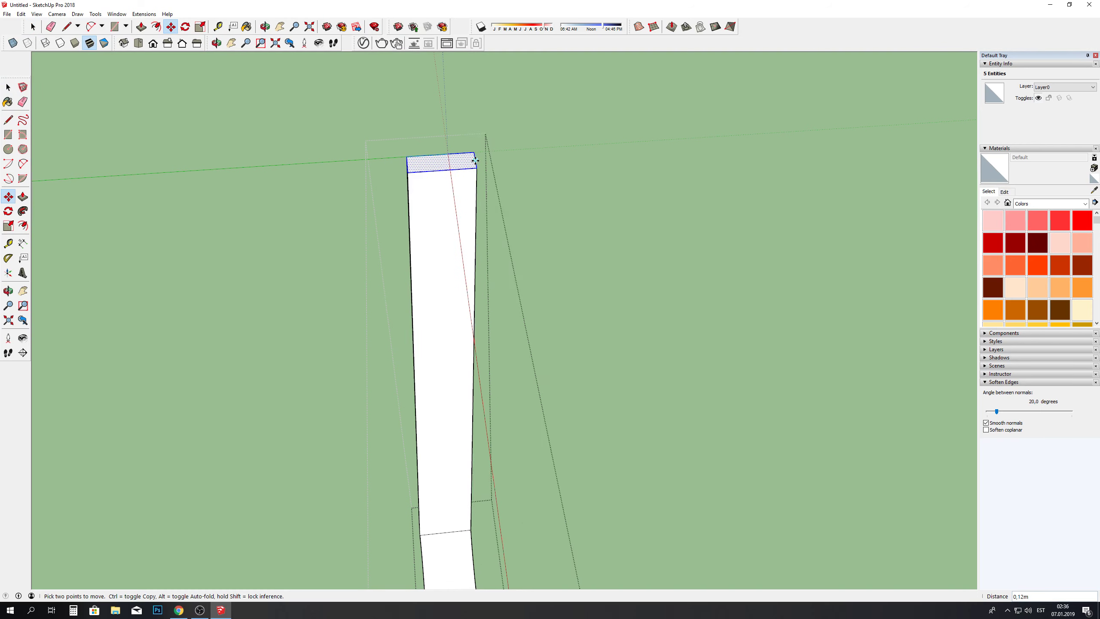
Step: Move both top edges of the backrest inward about 0.07 m to taper it
left_click(33, 27)
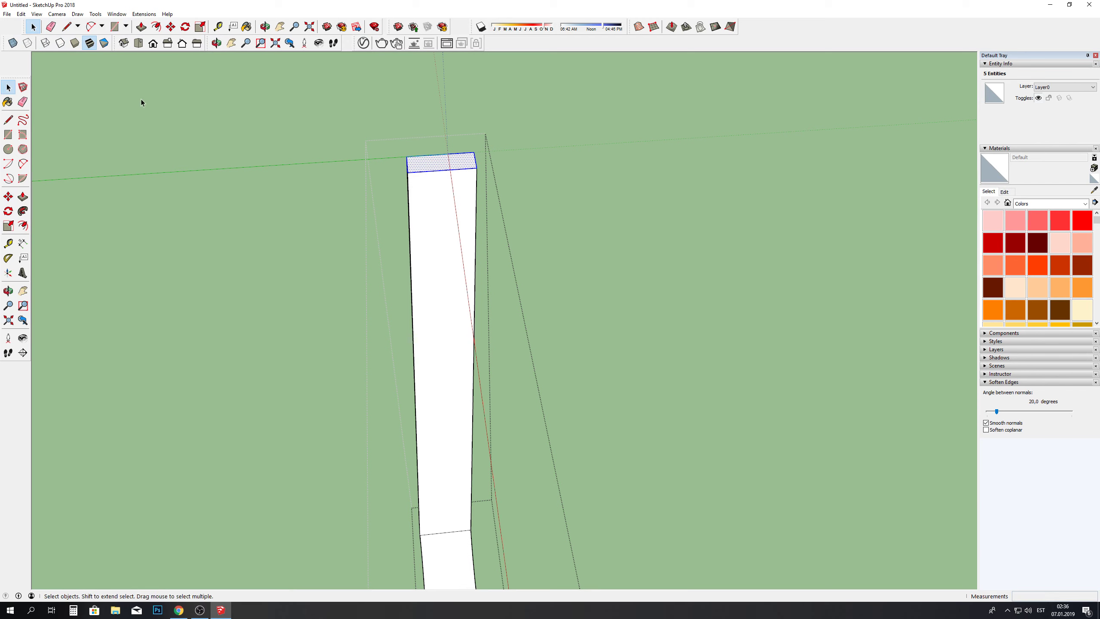
left_click(474, 164)
key("m")
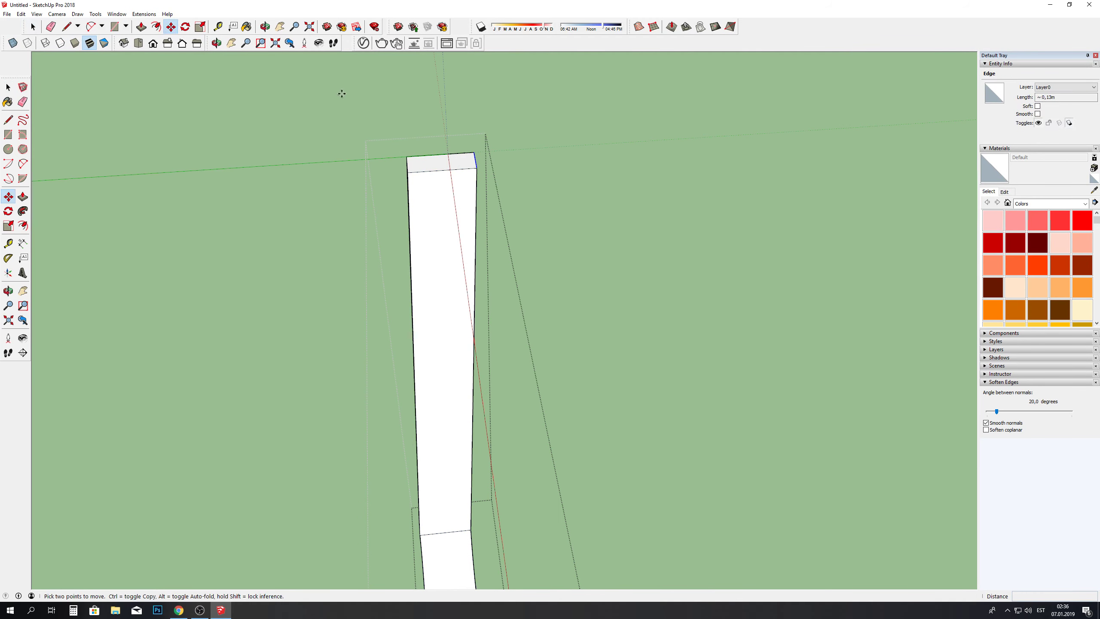
left_click_drag(474, 161, 449, 162)
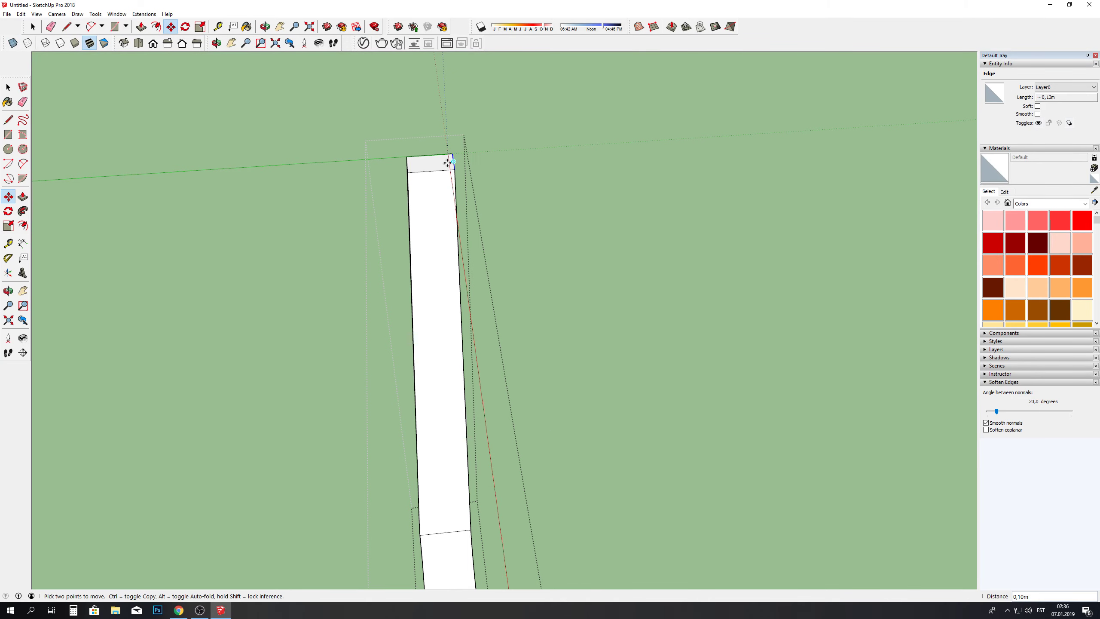
middle_click_drag(357, 156, 425, 196)
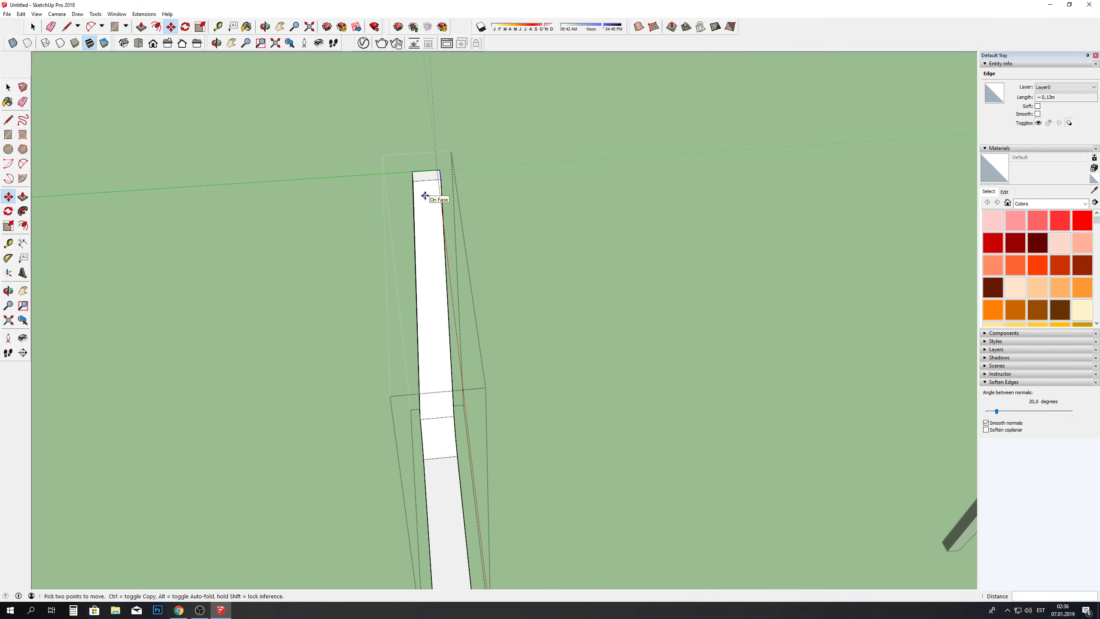
scroll(425, 195, "up", 2)
scroll(430, 192, "up", 2)
left_click_drag(451, 162, 436, 166)
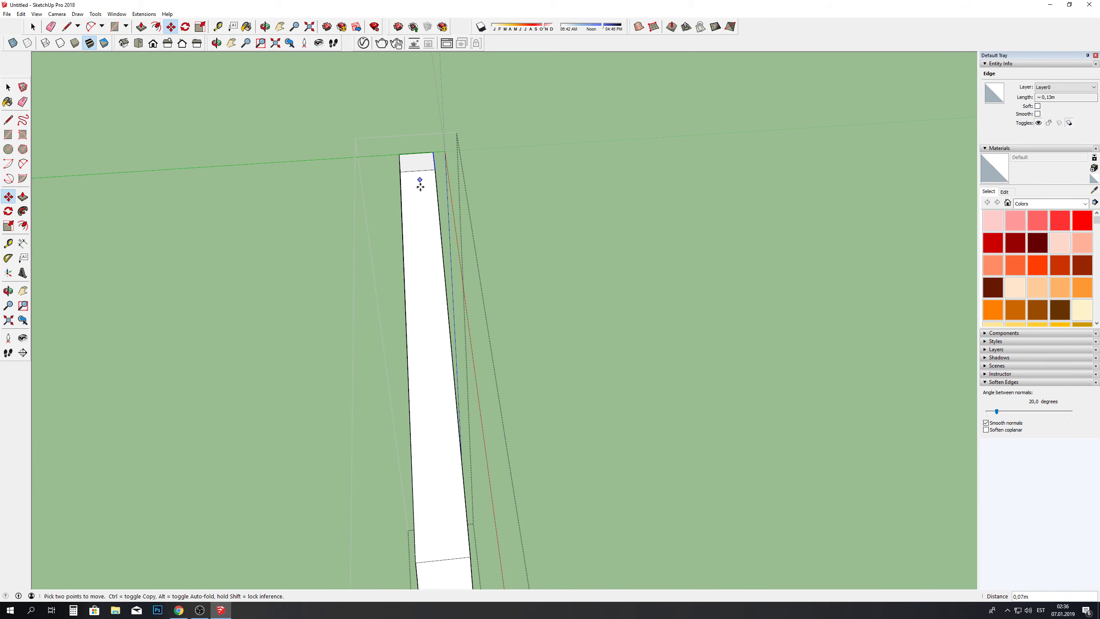
scroll(420, 185, "down", 1)
left_click(427, 167)
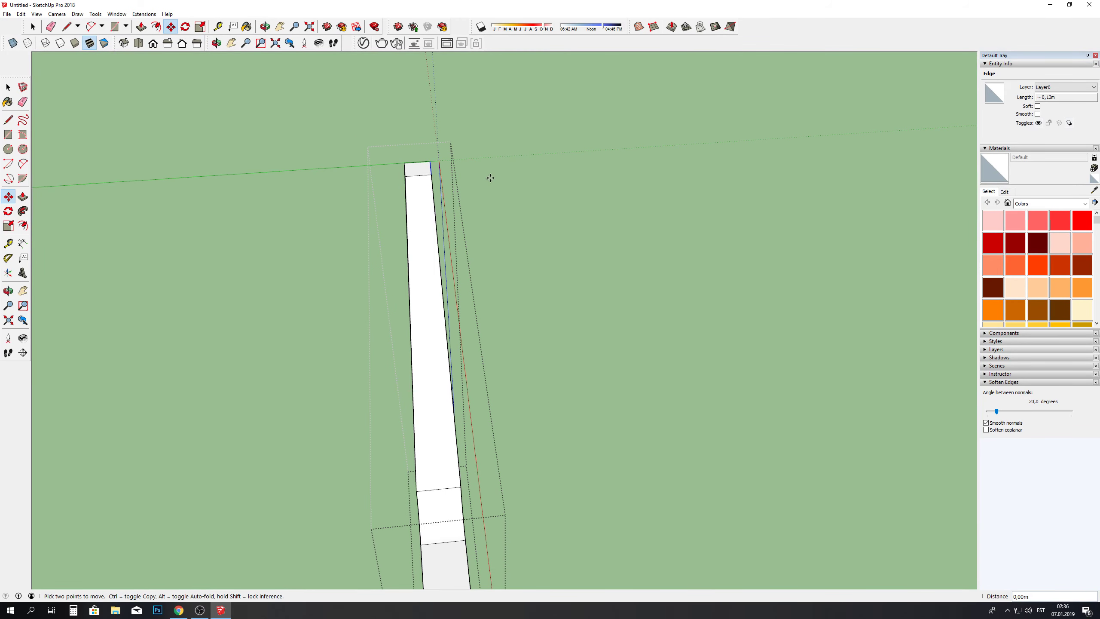
Step: Orbit to inspect the reshaped backrest and leave the chair group
left_click(265, 26)
mouse_move(370, 162)
left_mouse_down()
mouse_move(409, 213)
mouse_move(540, 93)
mouse_move(914, 73)
mouse_move(847, 81)
mouse_move(678, 145)
mouse_move(612, 135)
mouse_move(562, 169)
mouse_move(724, 182)
mouse_move(804, 156)
mouse_move(484, 100)
mouse_move(454, 133)
mouse_move(480, 267)
left_mouse_up()
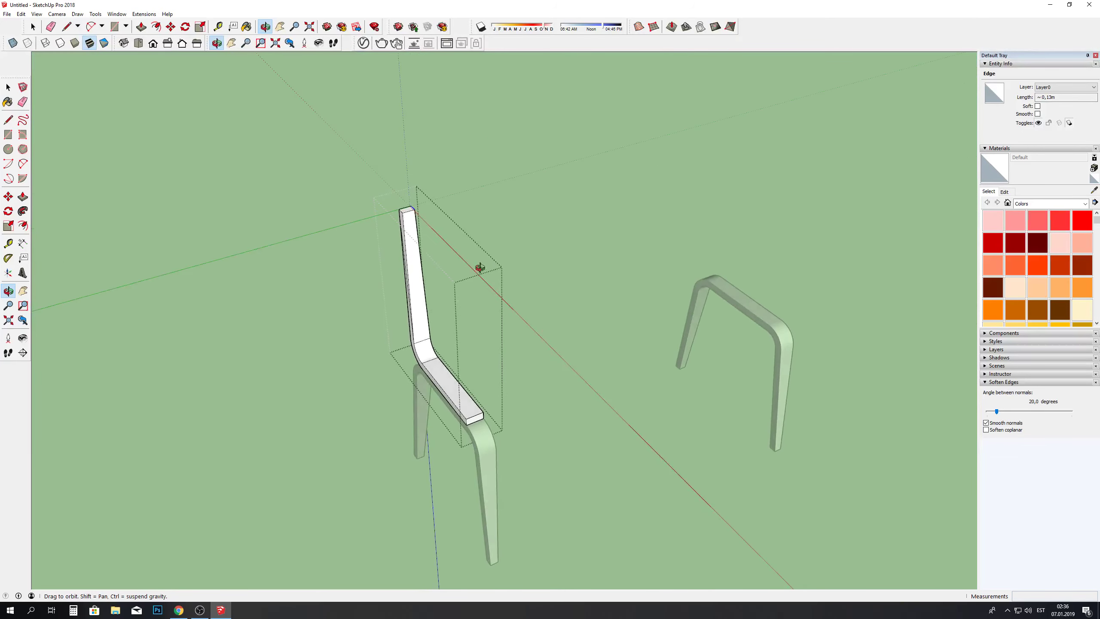
scroll(480, 268, "up", 3)
mouse_move(444, 171)
left_mouse_down()
mouse_move(374, 143)
mouse_move(501, 81)
left_mouse_up()
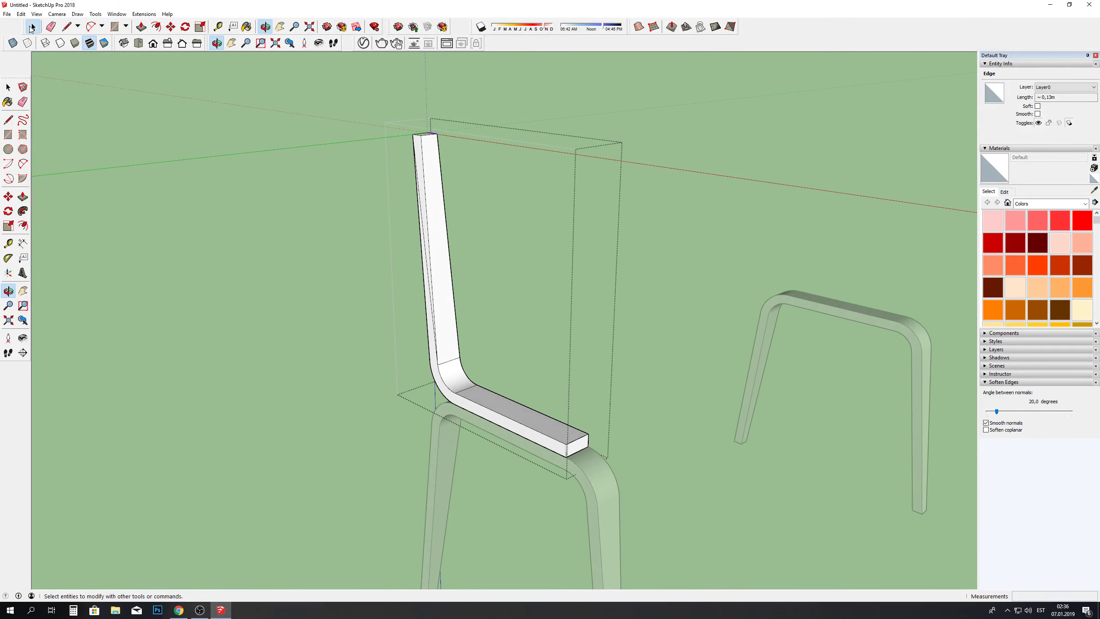
key("space")
left_click(286, 160)
middle_click_drag(285, 159, 369, 159)
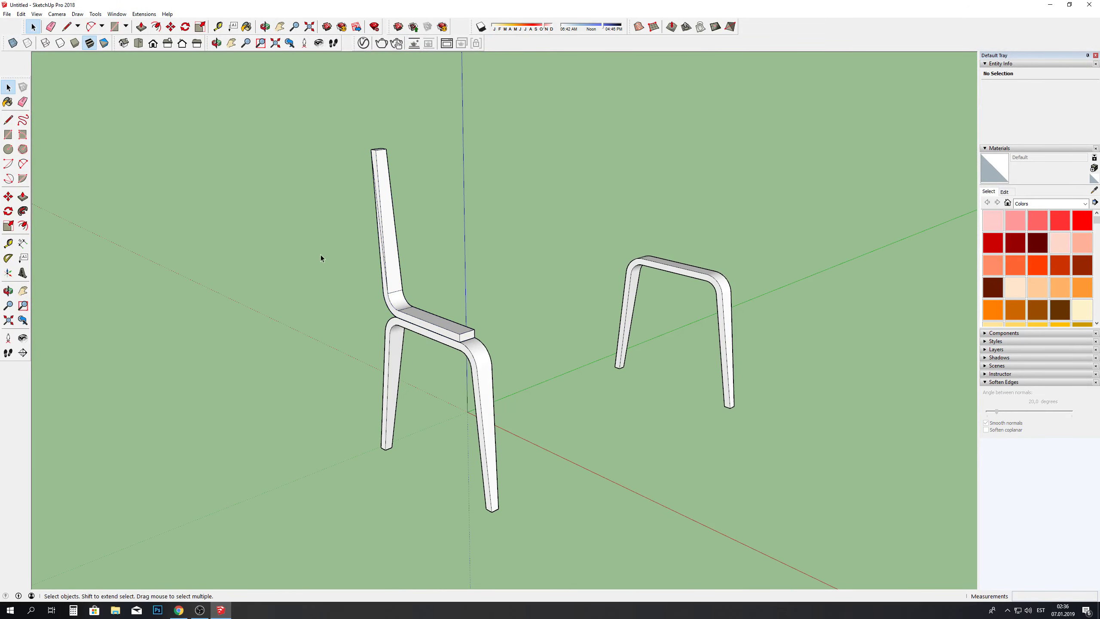
Step: Inside the chair group, Ctrl-drag the Eraser across the backrest bend lines to soften them
scroll(407, 304, "up", 4)
scroll(406, 304, "up", 2)
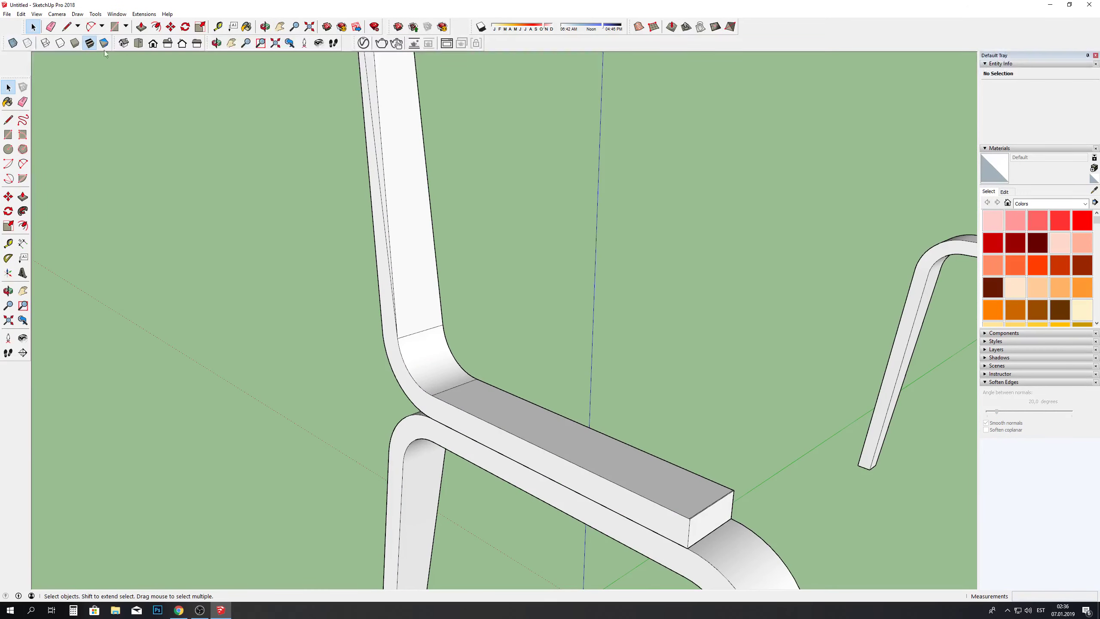
double_click(386, 184)
key("e")
scroll(433, 264, "up", 3)
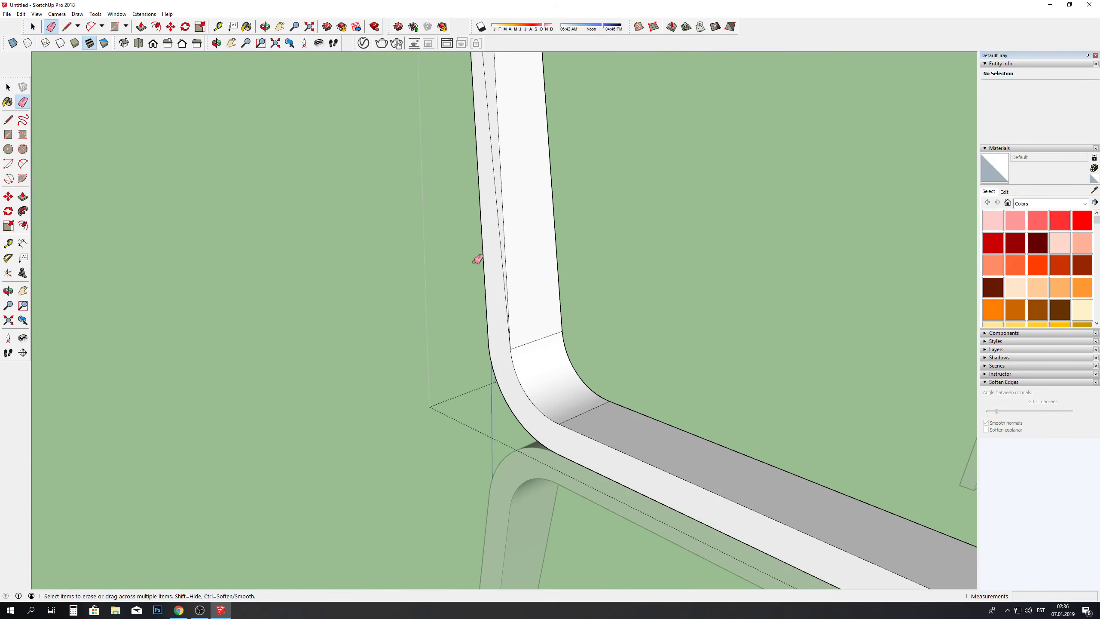
left_click_drag(492, 195, 499, 190)
left_click_drag(523, 243, 535, 347, "ctrl")
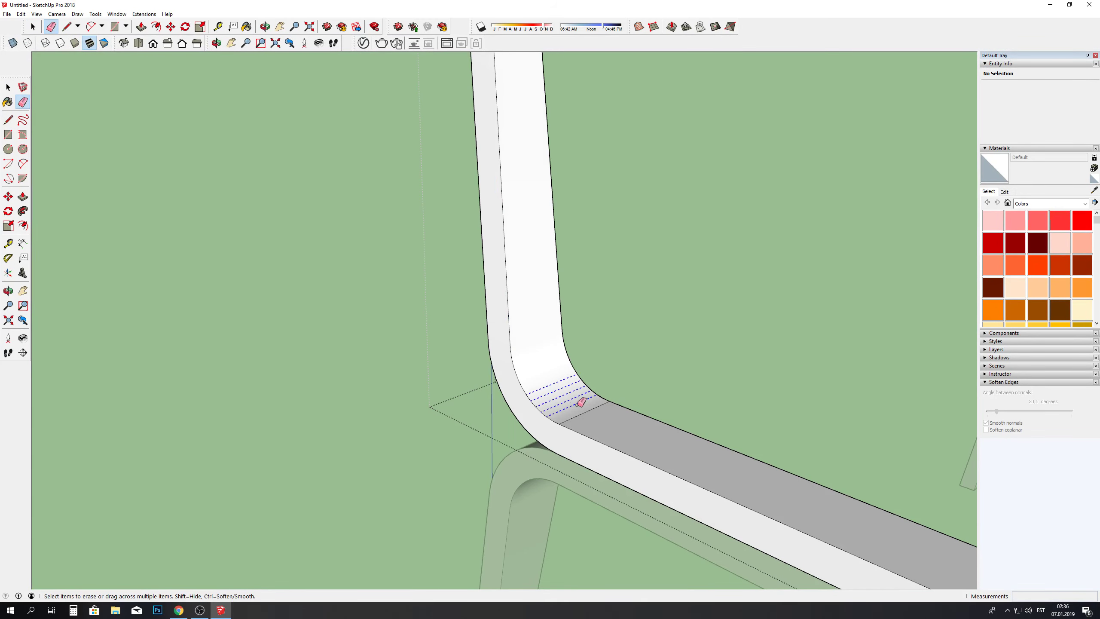
Step: Orbit so the seat faces the viewer to check the smoothed bend
scroll(481, 256, "down", 3)
scroll(625, 339, "up", 1)
scroll(626, 339, "up", 1)
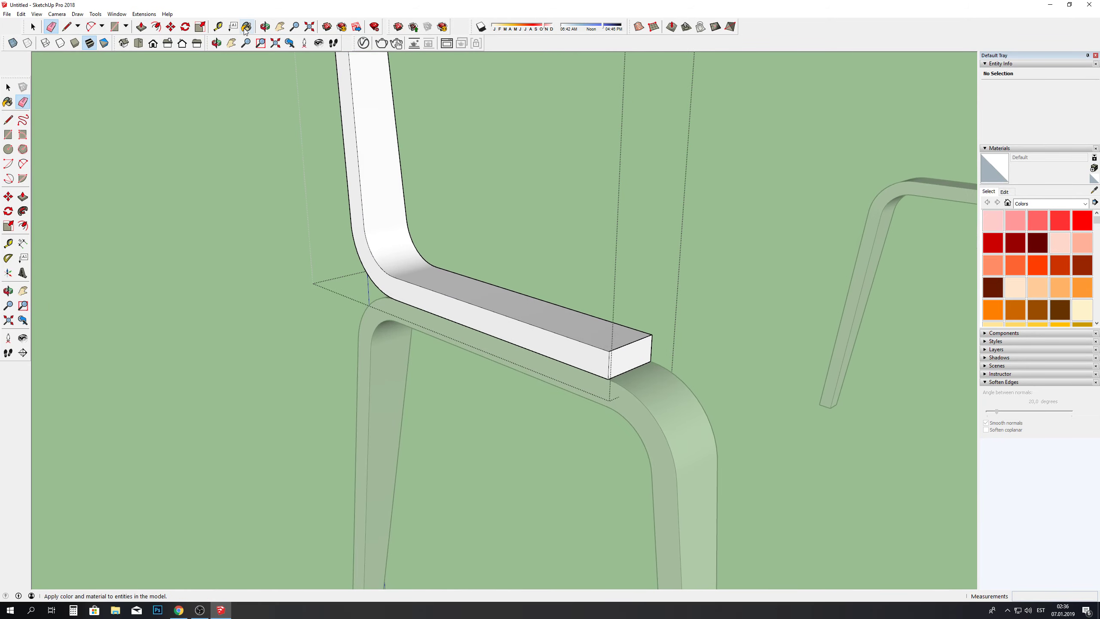
left_click(265, 27)
mouse_move(433, 303)
left_mouse_down()
mouse_move(499, 389)
mouse_move(621, 342)
left_mouse_up()
scroll(621, 342, "down", 3)
scroll(685, 177, "up", 4)
key("e")
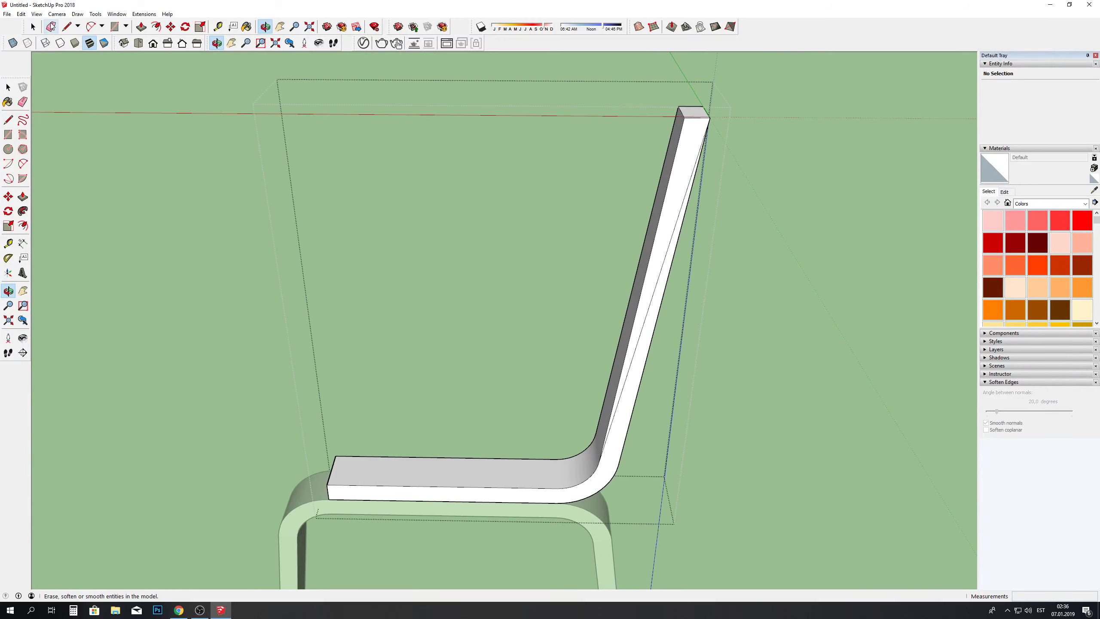
scroll(658, 253, "down", 2)
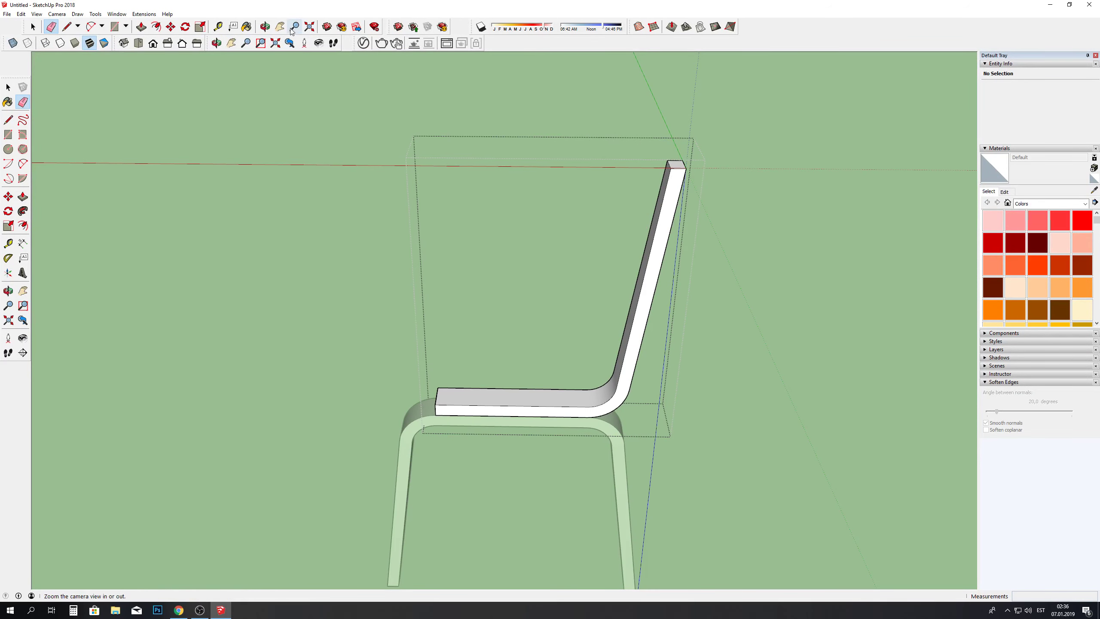
left_click(266, 25)
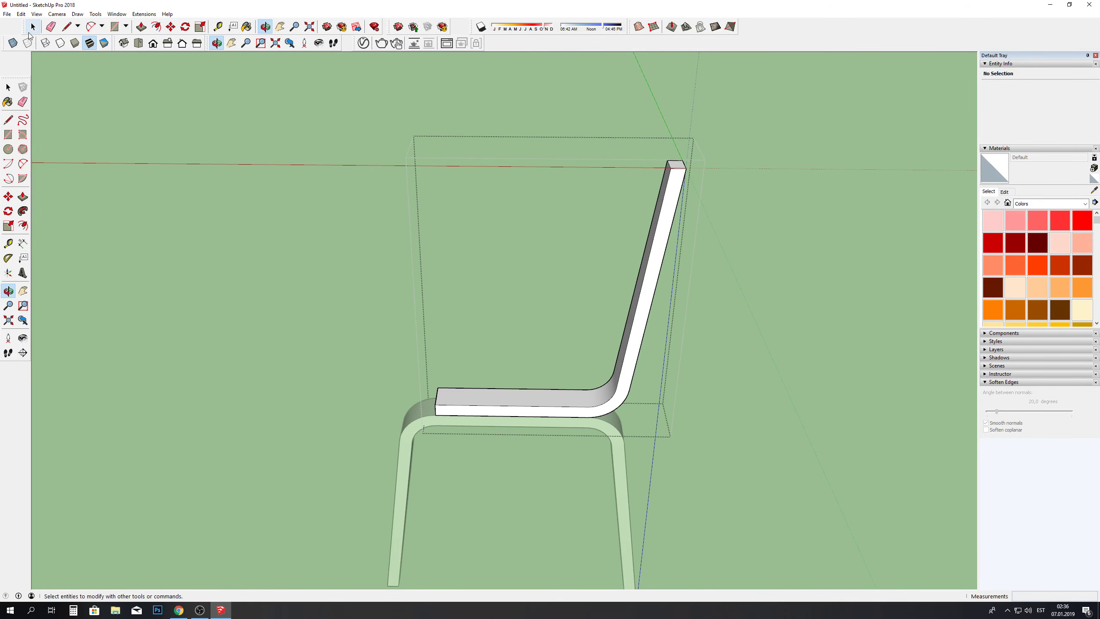
Step: Exit the chair group and orbit to show both frames
left_click(31, 25)
left_click(219, 96)
left_click(265, 27)
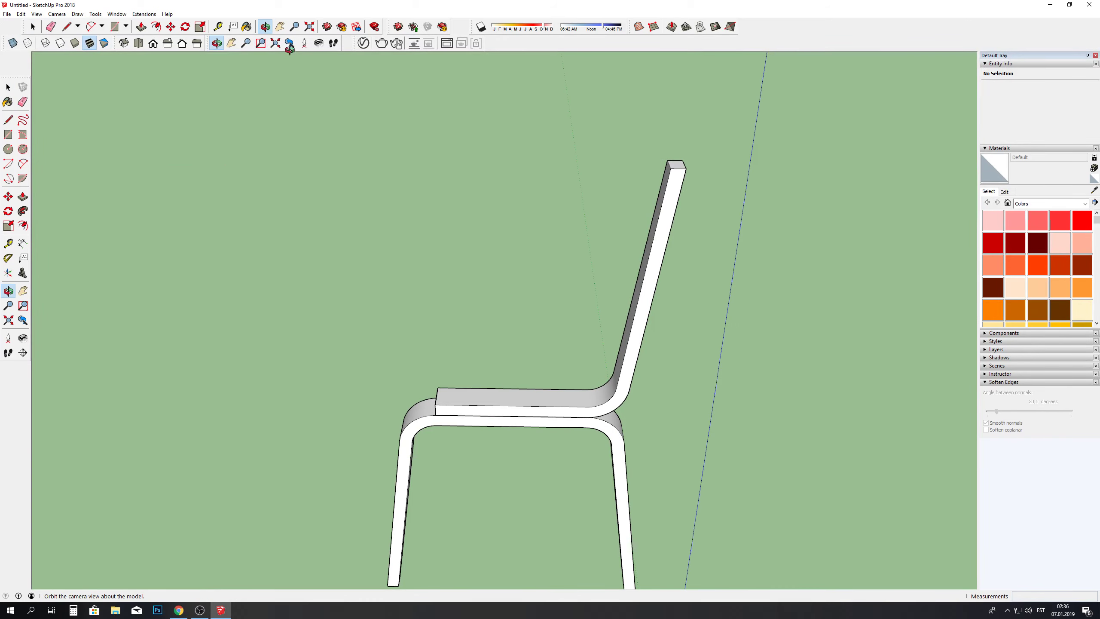
left_click_drag(654, 218, 626, 240)
mouse_move(540, 347)
left_mouse_down()
mouse_move(585, 373)
mouse_move(928, 253)
mouse_move(739, 350)
left_mouse_up()
mouse_move(518, 447)
left_mouse_down()
mouse_move(605, 521)
mouse_move(791, 531)
mouse_move(329, 278)
mouse_move(559, 243)
mouse_move(837, 263)
mouse_move(757, 241)
mouse_move(666, 256)
mouse_move(366, 371)
mouse_move(276, 256)
left_mouse_up()
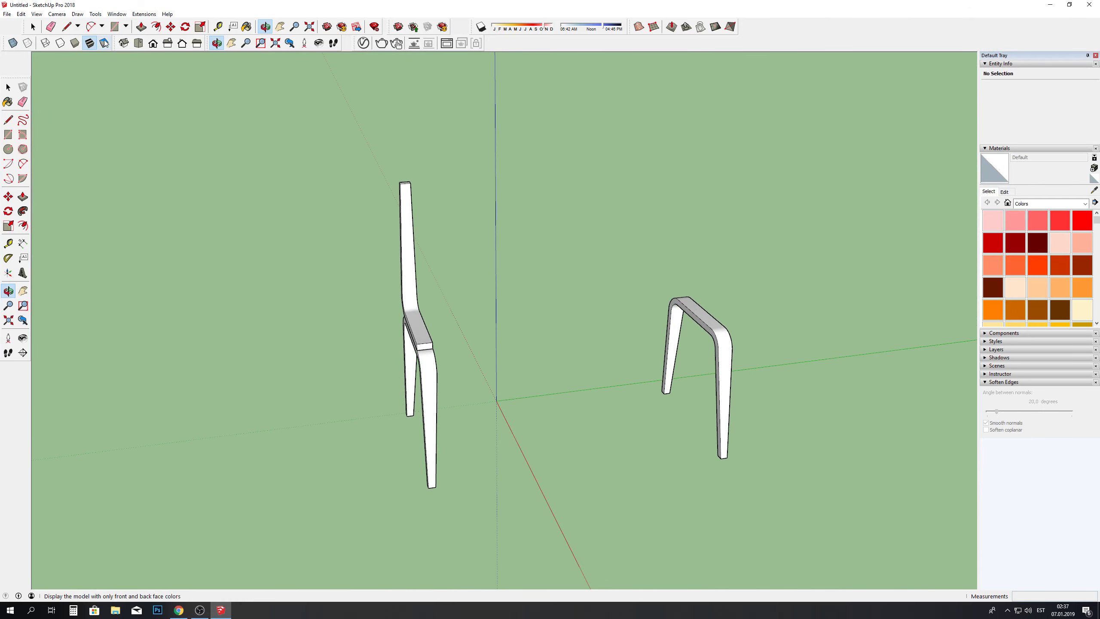
Step: Switch to Parallel Projection, jump to the Right standard view and zoom in
left_click(61, 15)
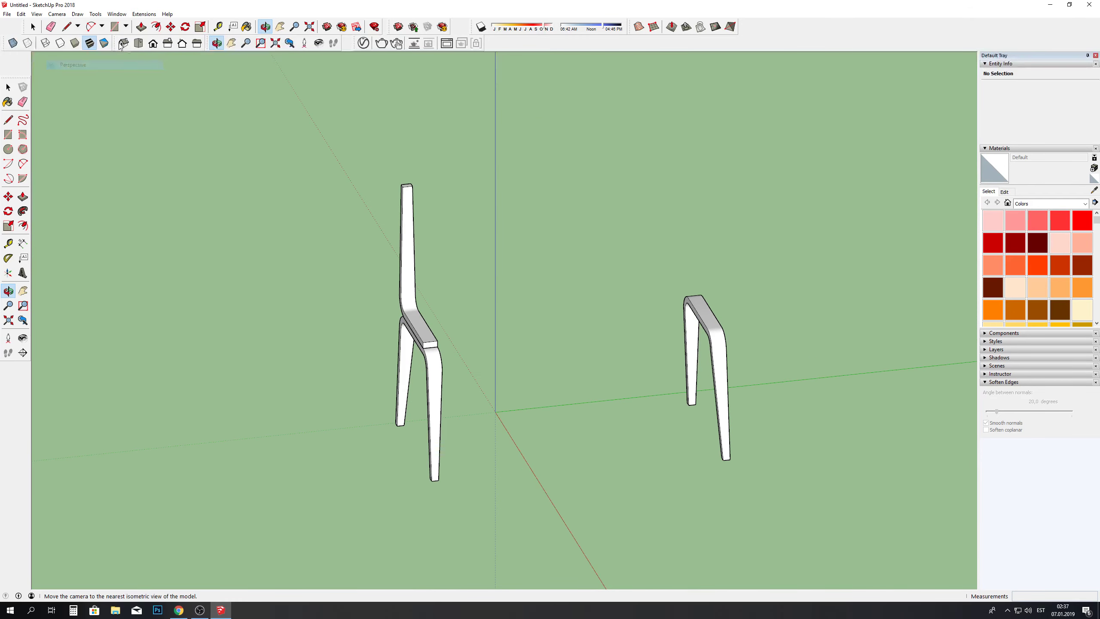
left_click(80, 55)
left_click(160, 47)
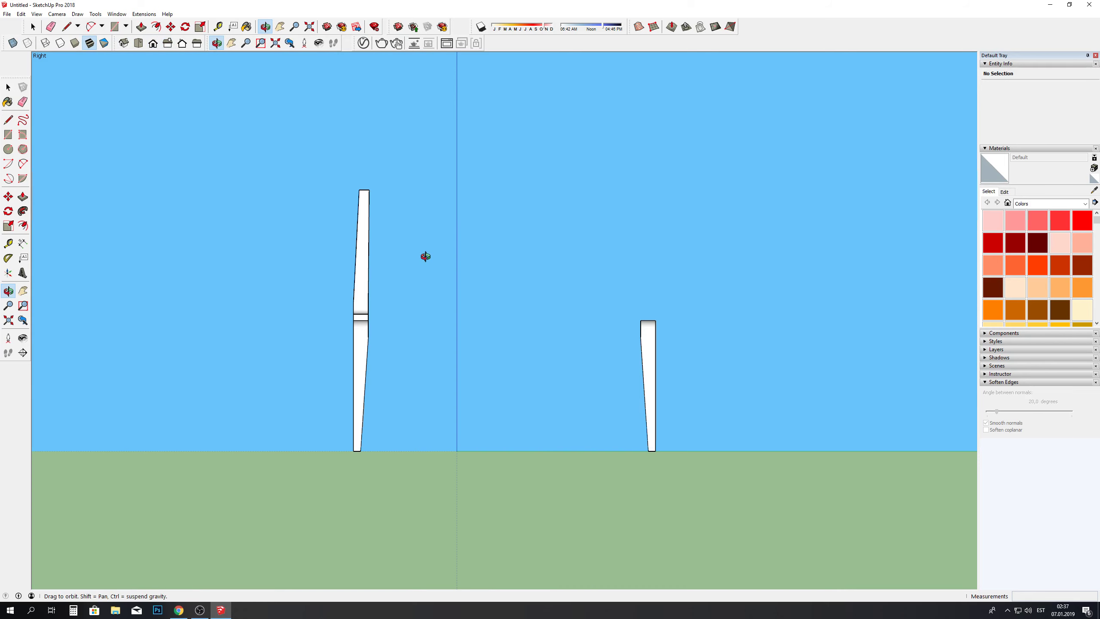
scroll(417, 265, "up", 2)
scroll(372, 254, "up", 2)
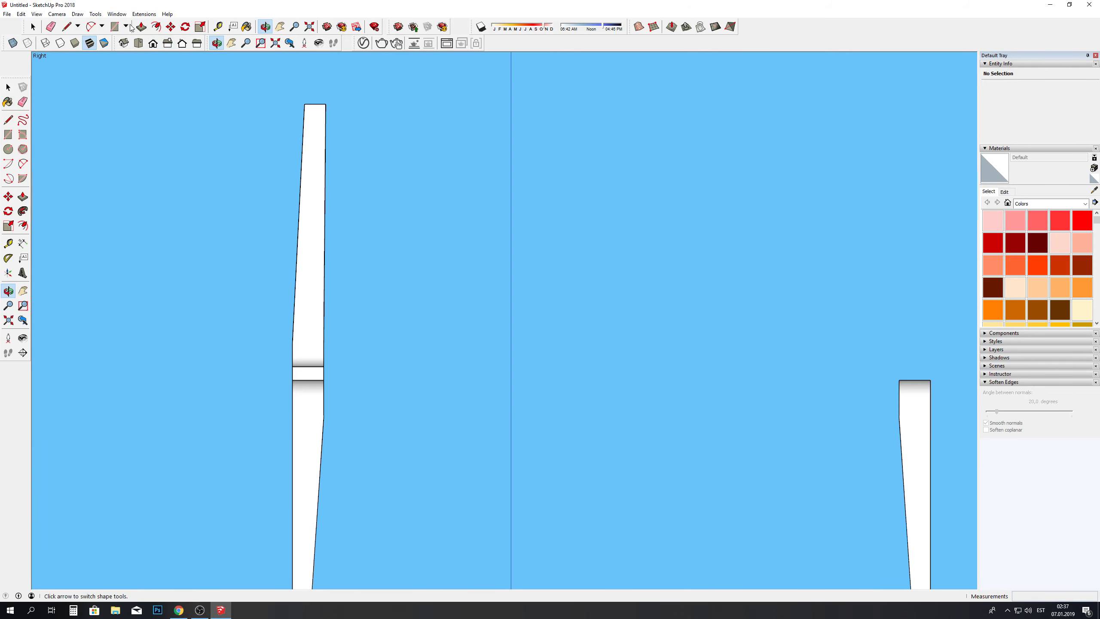
left_click(115, 27)
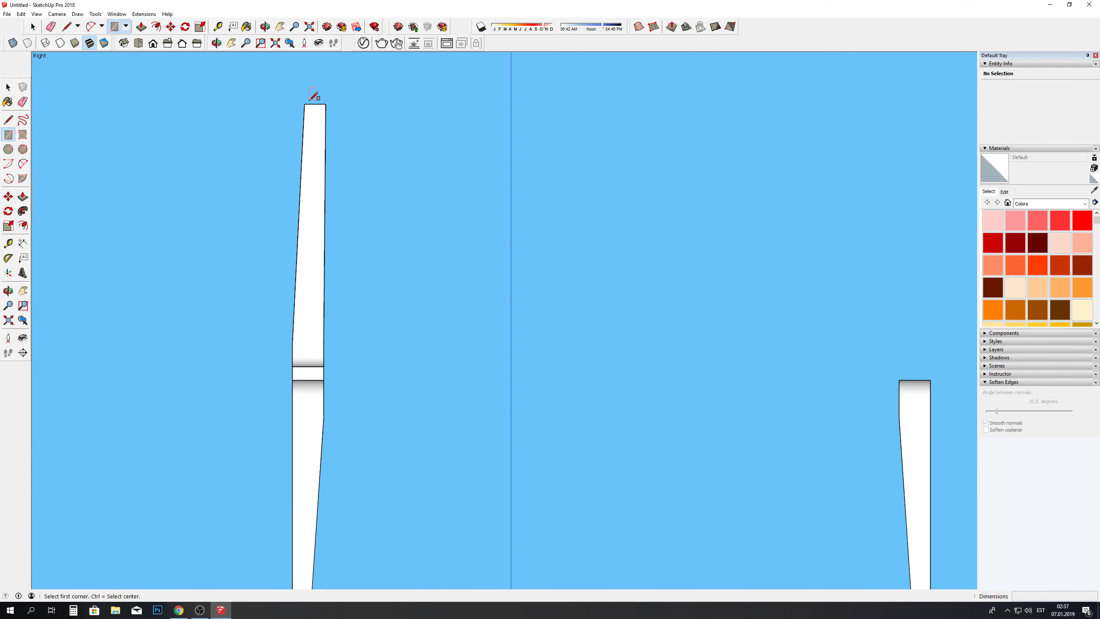
Step: Draw a large upright rectangle beside the backrest, then return to the Right side view
left_click(340, 104)
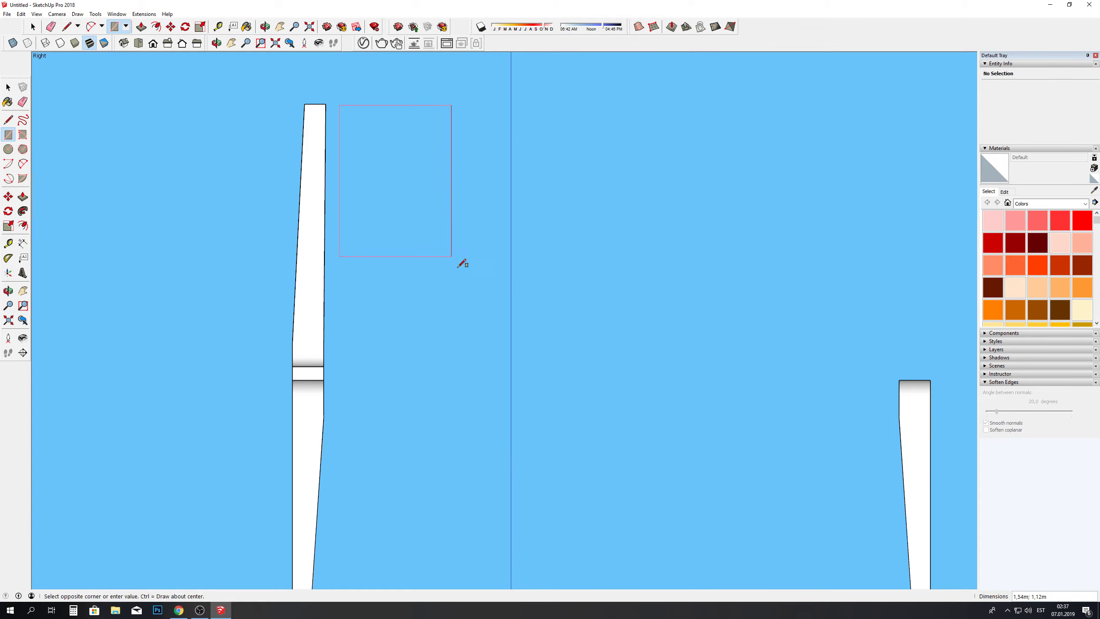
left_click(556, 376)
left_click(265, 27)
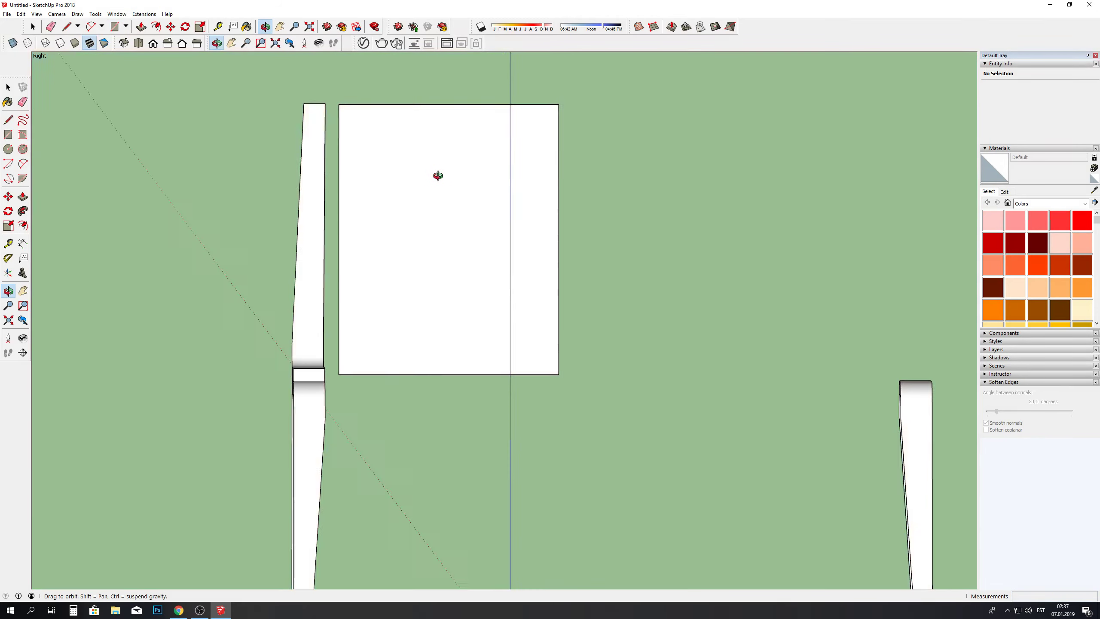
mouse_move(437, 174)
left_mouse_down()
mouse_move(541, 288)
mouse_move(393, 218)
left_mouse_up()
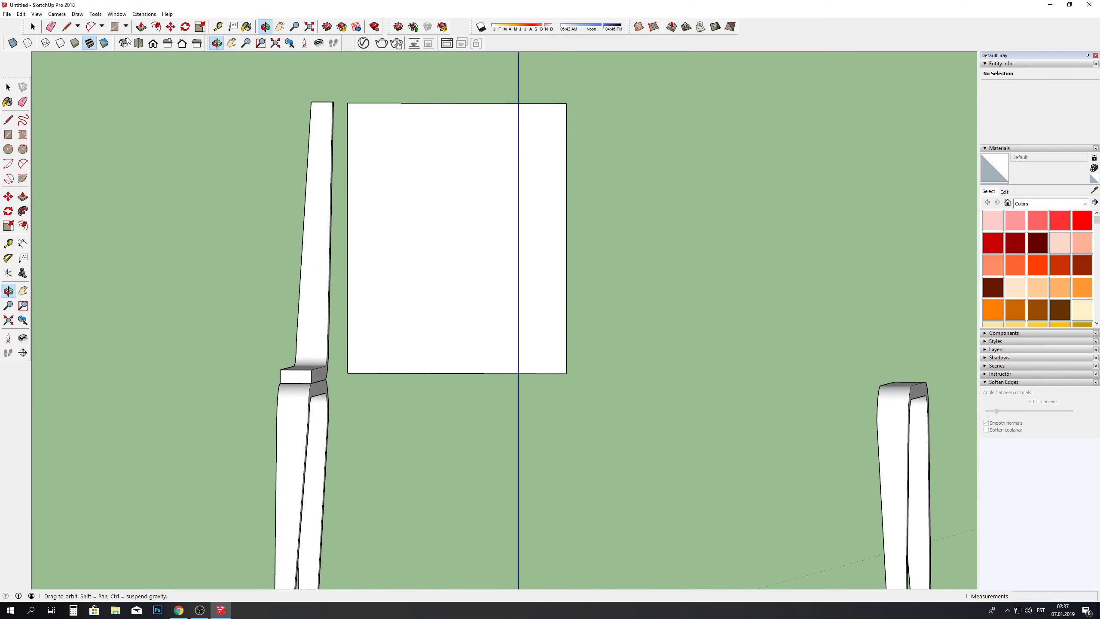
left_click_drag(251, 132, 388, 167)
left_click(181, 43)
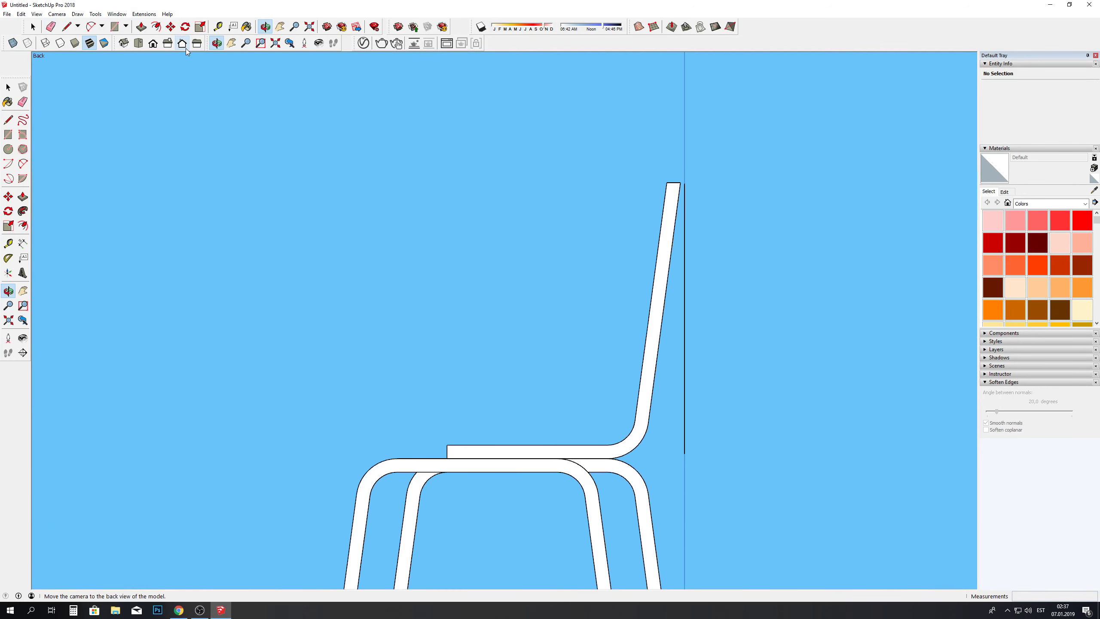
scroll(253, 304, "up", 2)
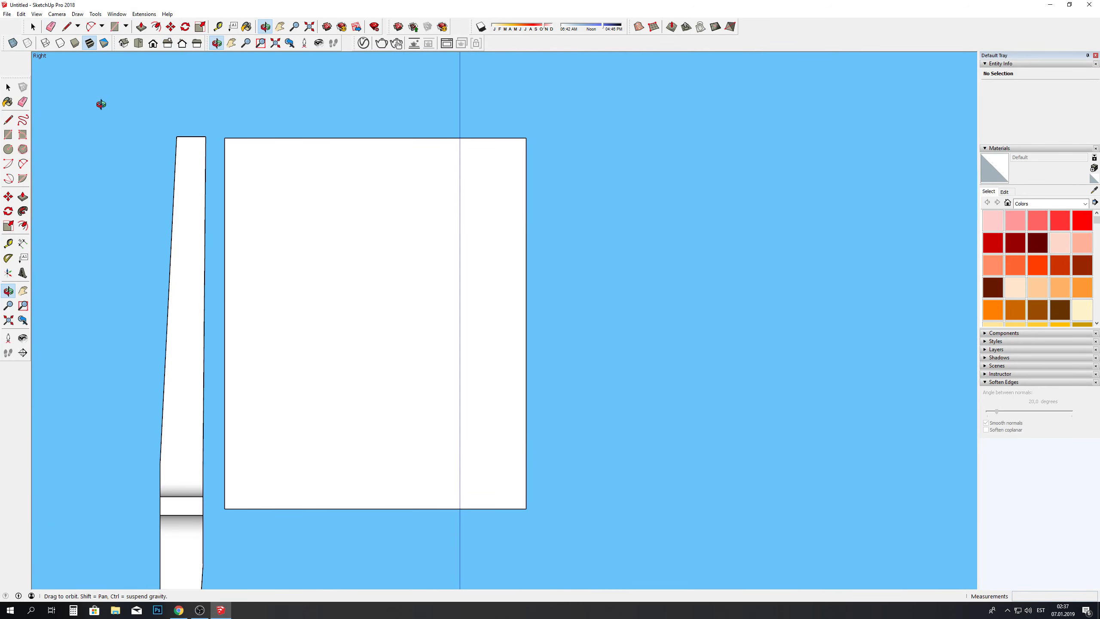
Step: Draw three horizontal lines across the rectangle's upper portion to mark the slat band
left_click(66, 28)
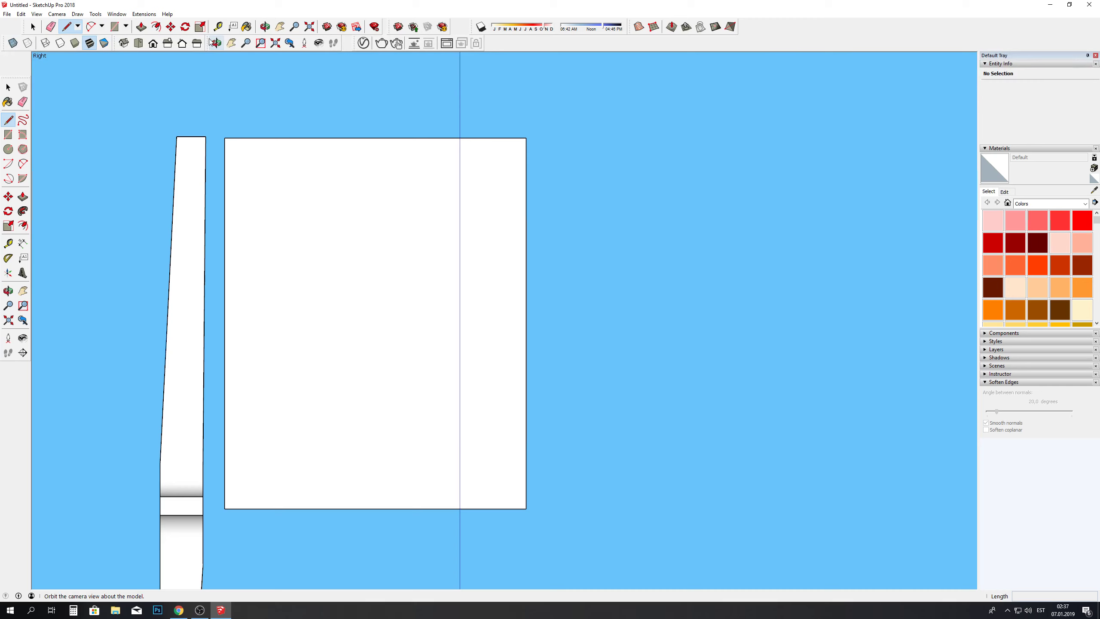
left_click(224, 163)
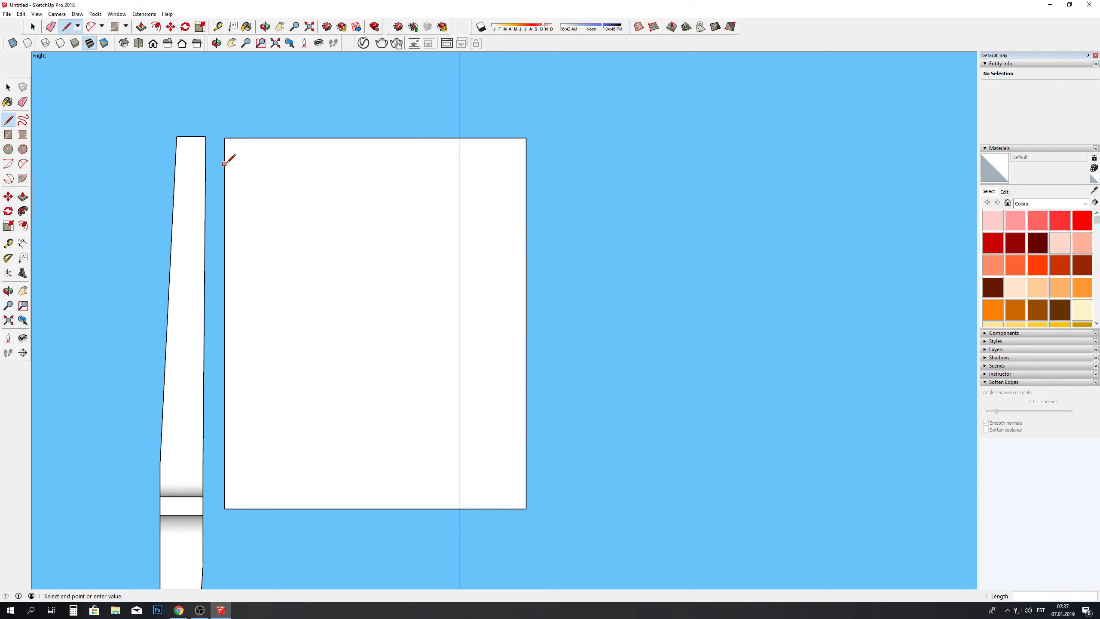
left_click(527, 160)
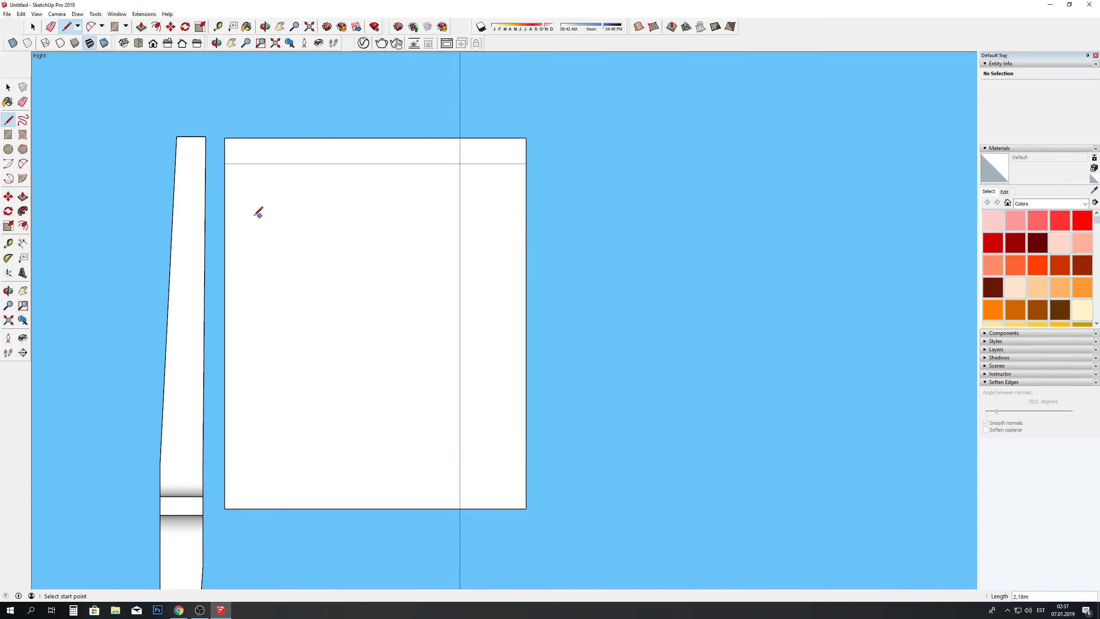
left_click(225, 217)
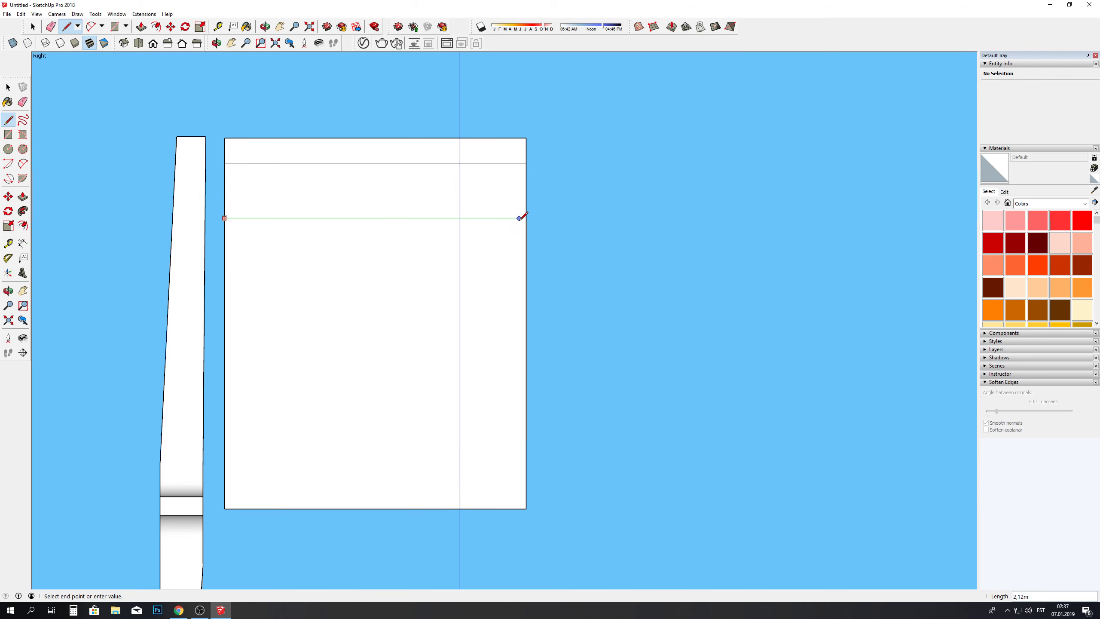
left_click(114, 26)
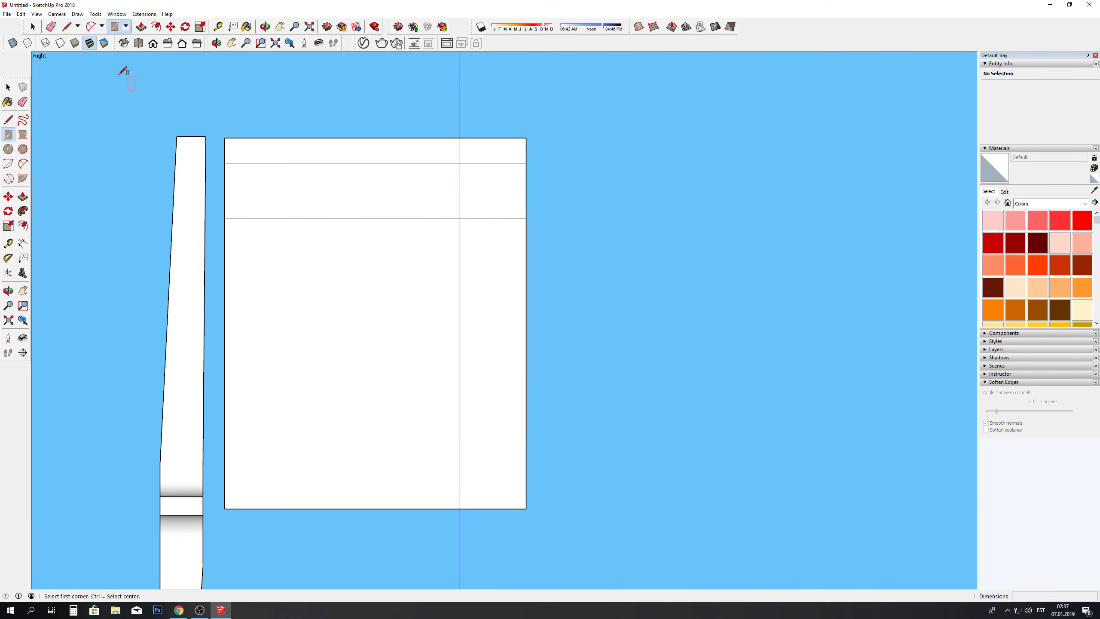
left_click(67, 26)
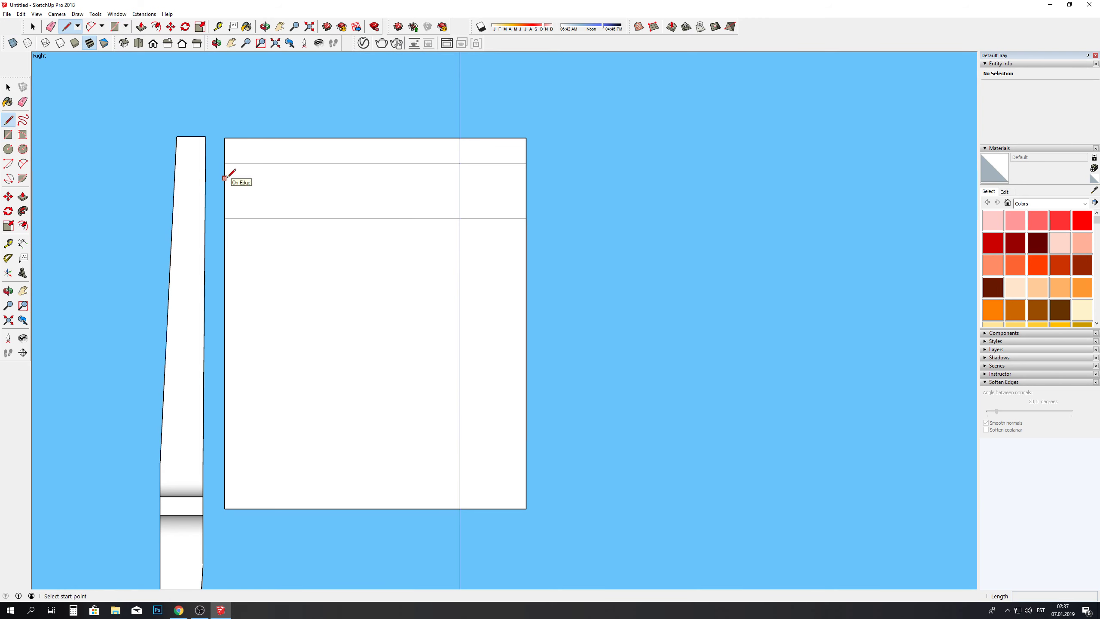
left_click(224, 178)
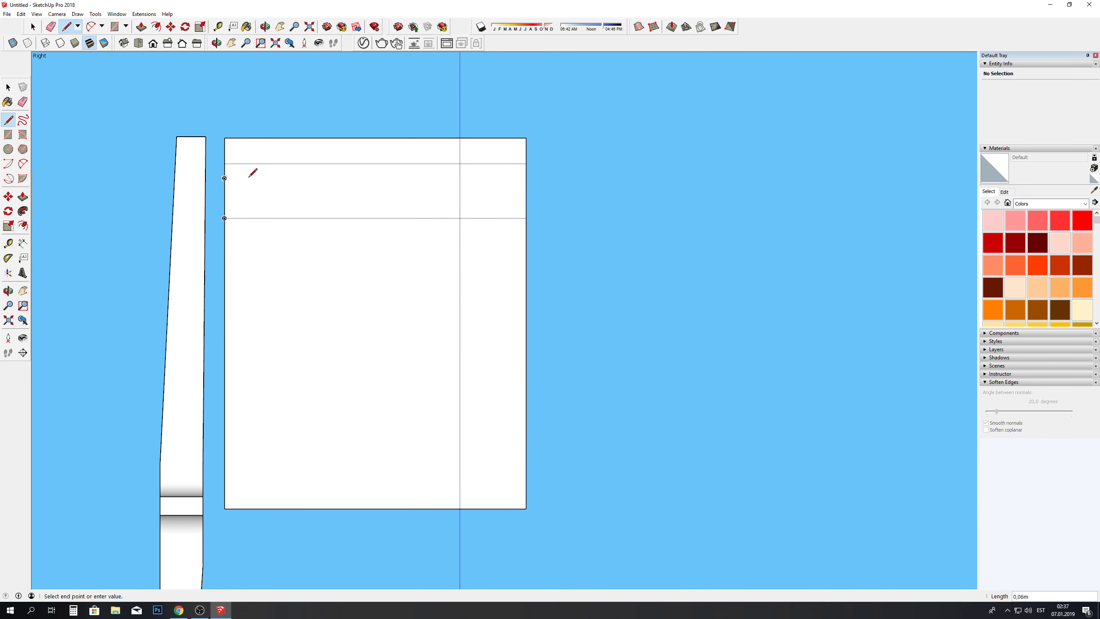
left_click(526, 177)
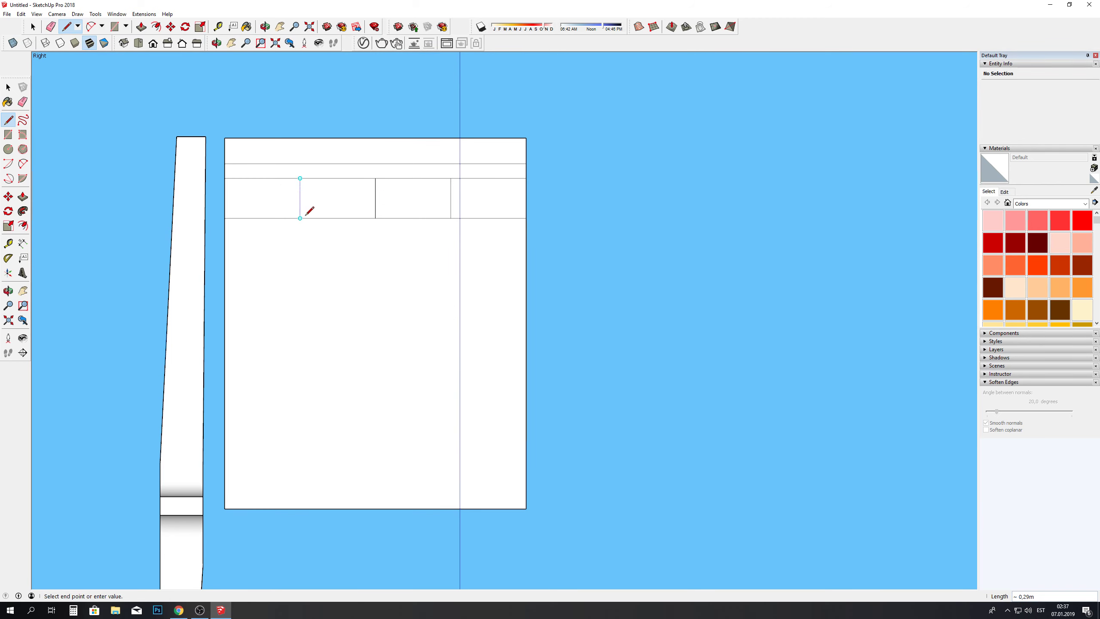
left_click(91, 27)
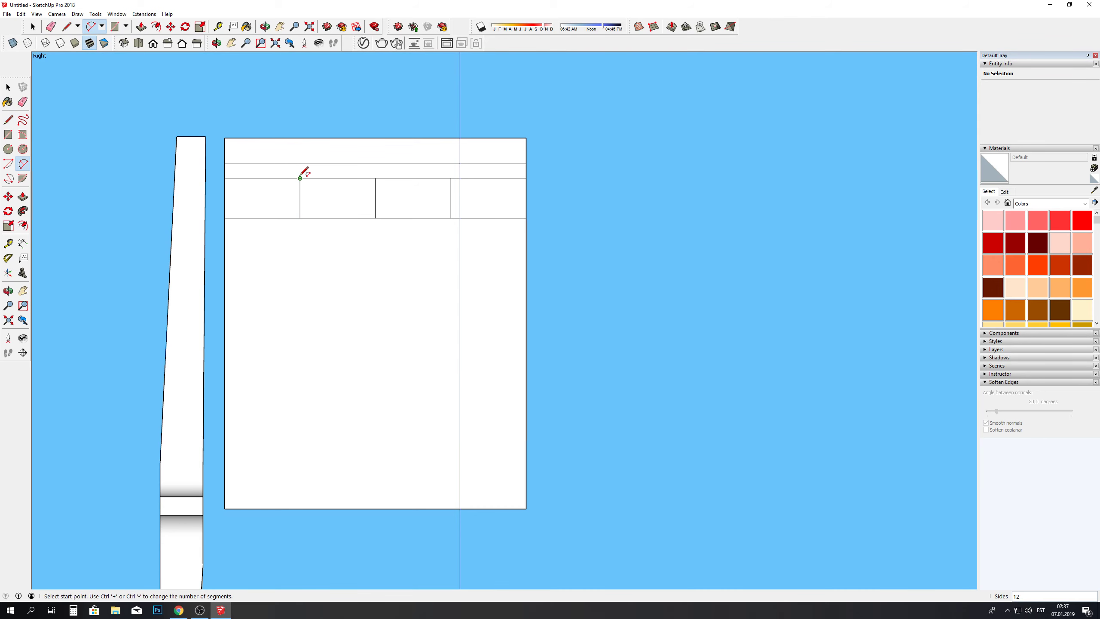
Step: Draw a central 2 Point Arc plus left and right tangent arcs forming a wave
left_click(300, 178)
left_click(451, 178)
left_click(376, 164)
scroll(404, 170, "up", 1)
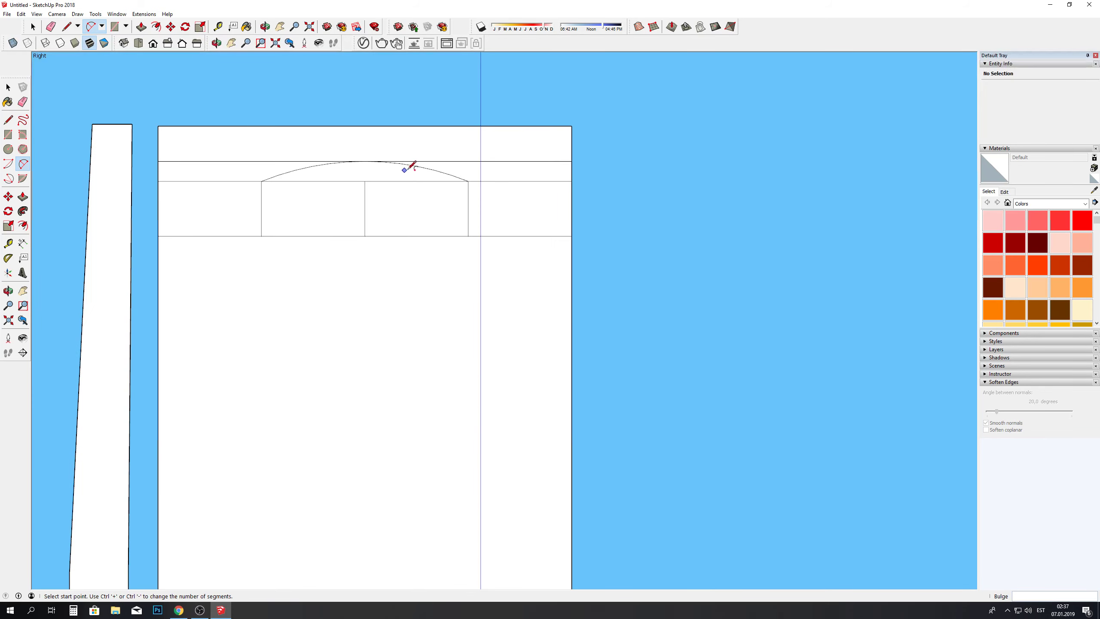
scroll(429, 168, "up", 1)
left_click(483, 181)
double_click(554, 186)
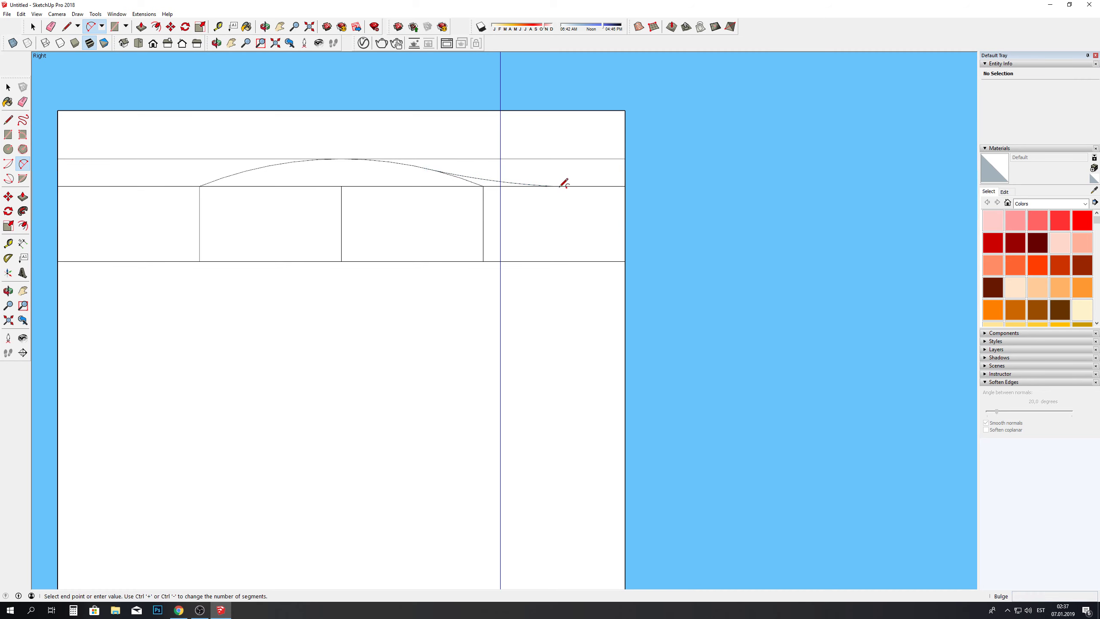
left_click(257, 168)
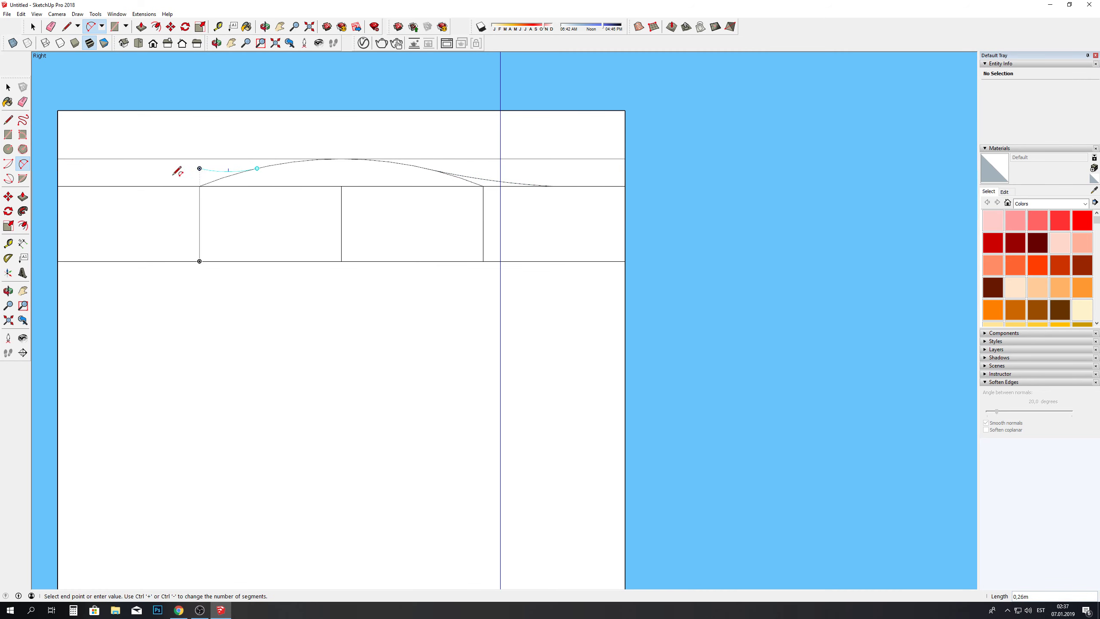
double_click(129, 186)
Step: Erase the leftover straight line, arc pieces and dividers beneath the wave
key("e")
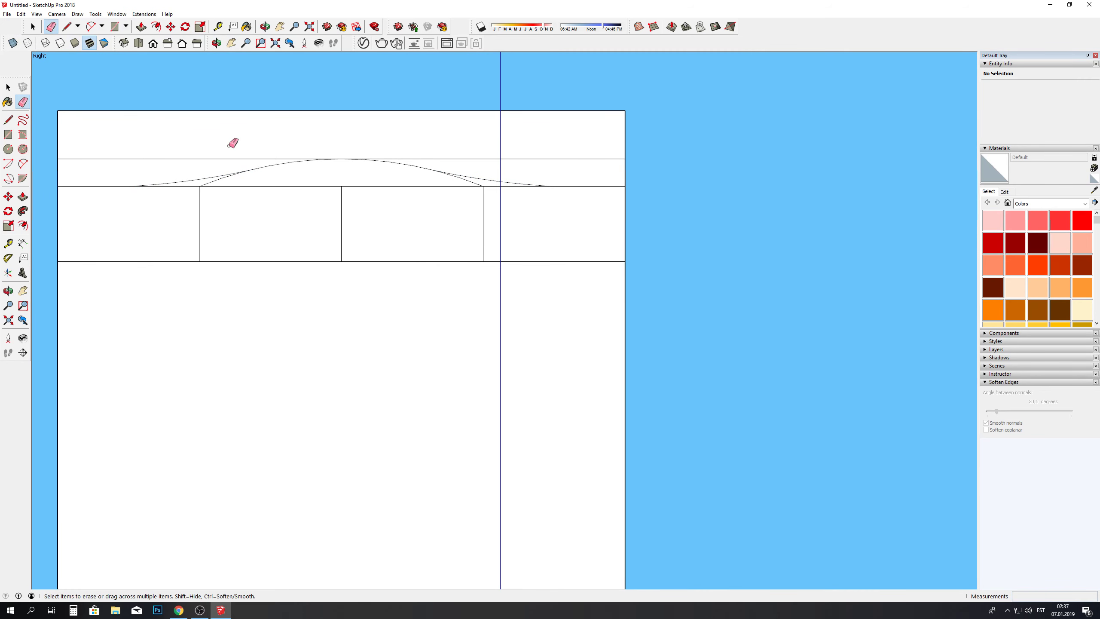
left_click_drag(195, 187, 249, 185)
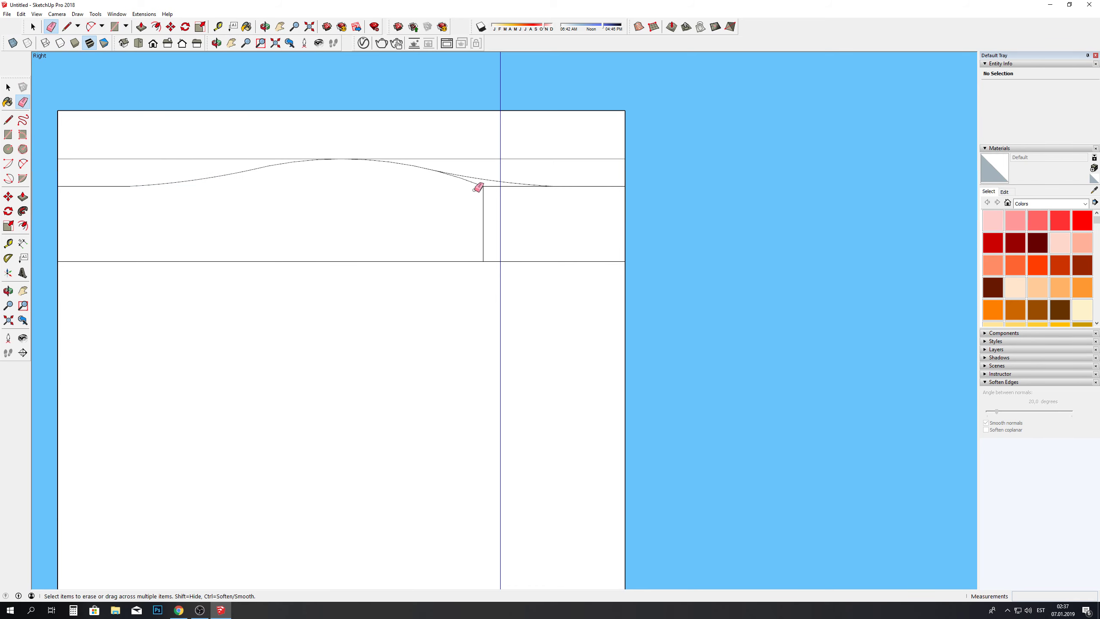
left_click_drag(483, 186, 559, 207)
scroll(559, 207, "down", 2)
left_click(339, 175)
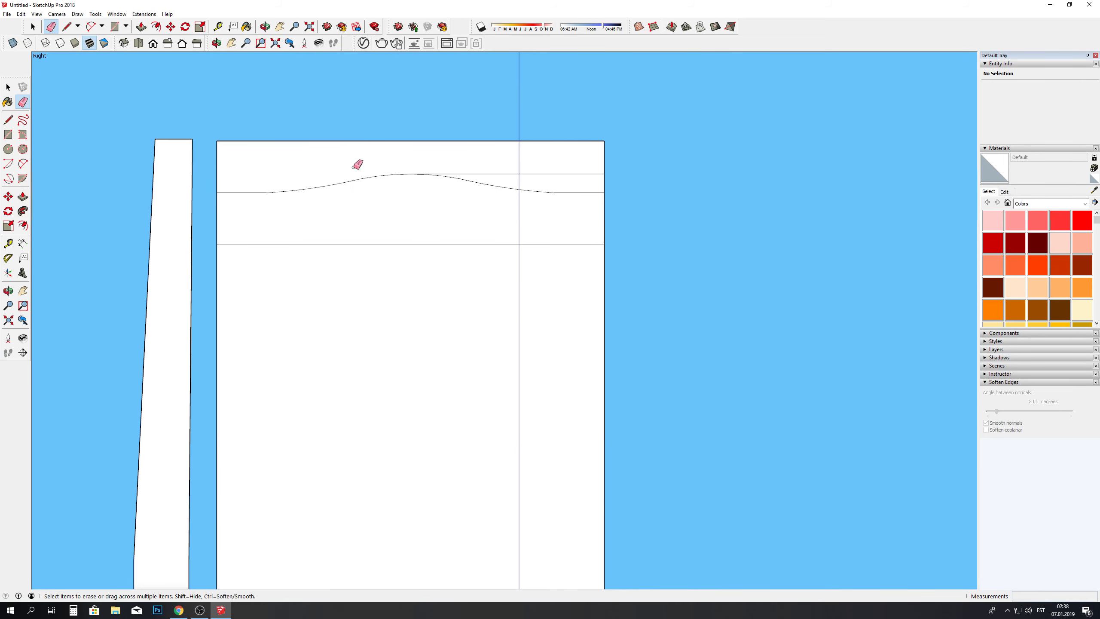
left_click_drag(517, 174, 546, 177)
scroll(329, 224, "down", 1)
scroll(342, 228, "up", 1)
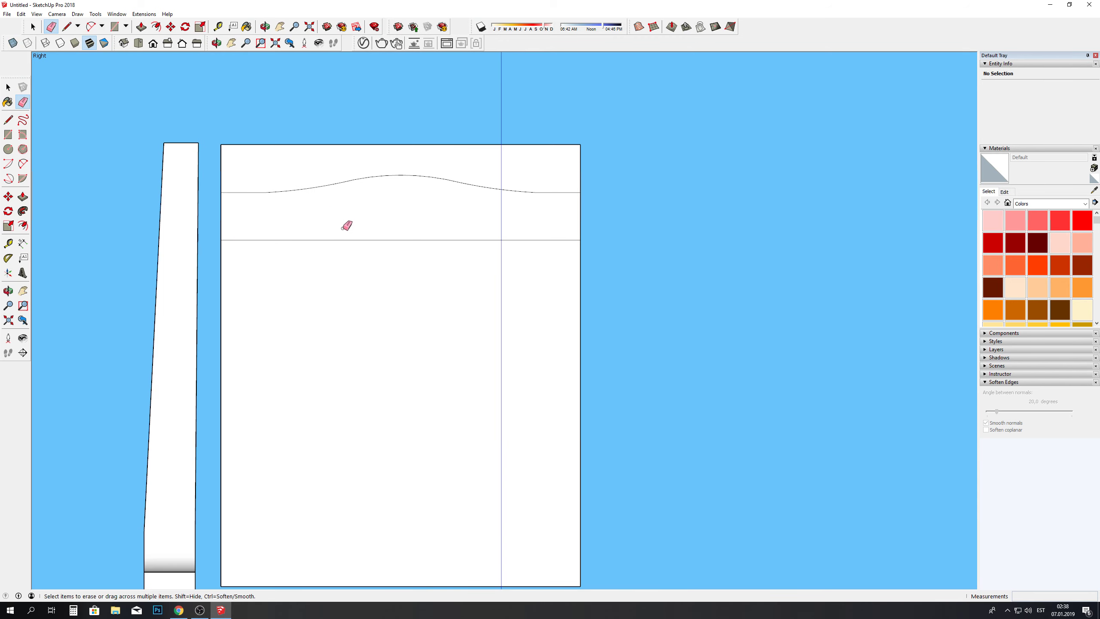
scroll(282, 191, "down", 1)
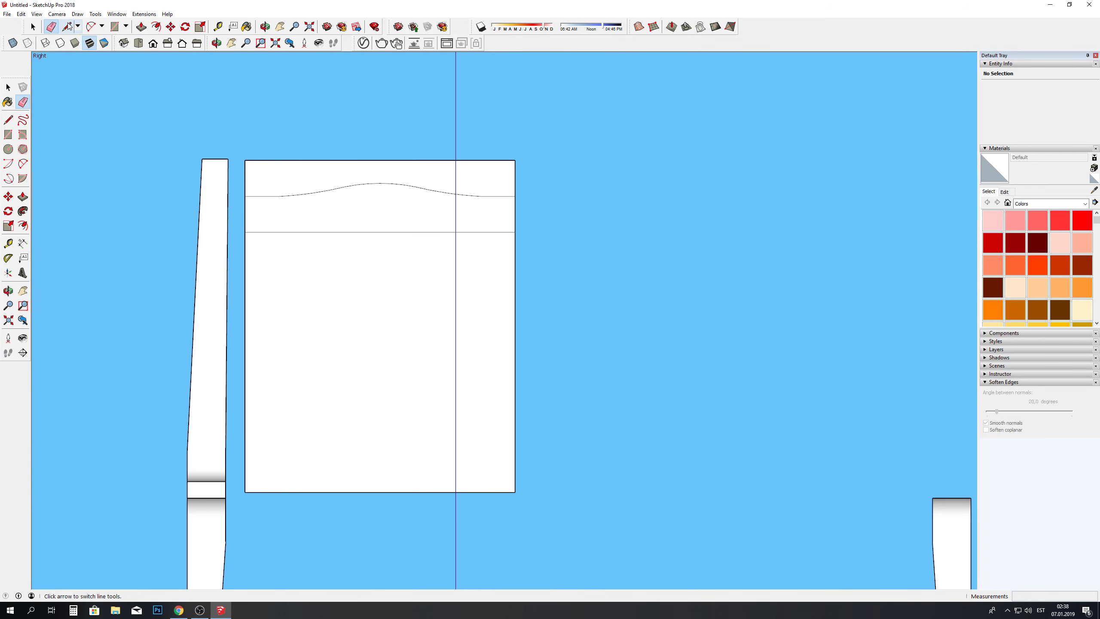
Step: Raise the rectangle's top edge about 0.39 m and shift the wavy band up roughly 0.15 m
left_click(33, 27)
left_click(170, 28)
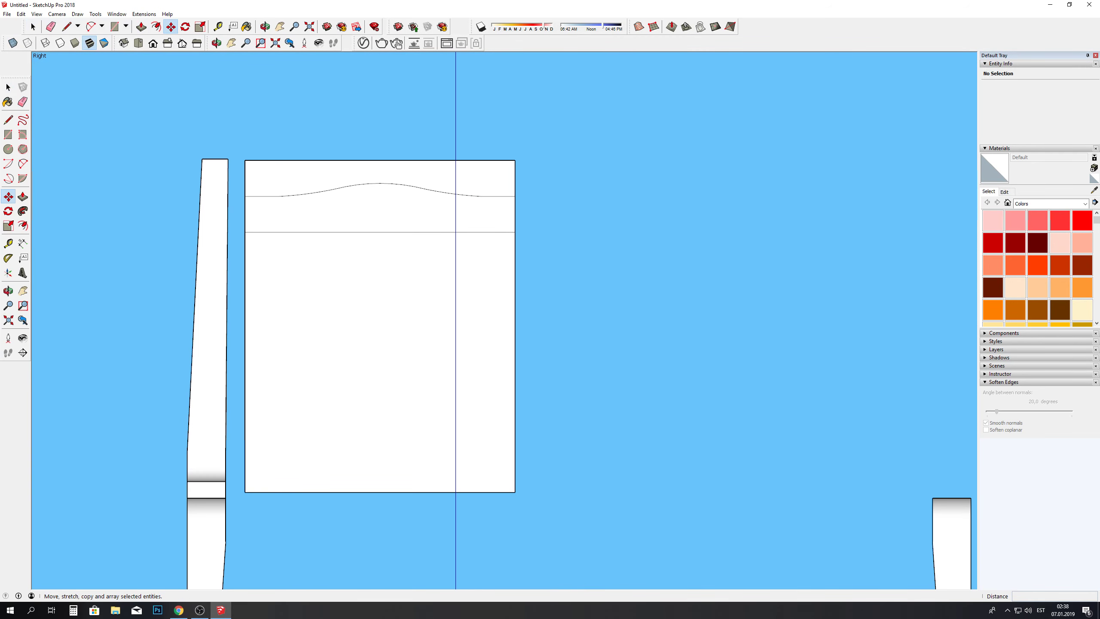
left_click(344, 214)
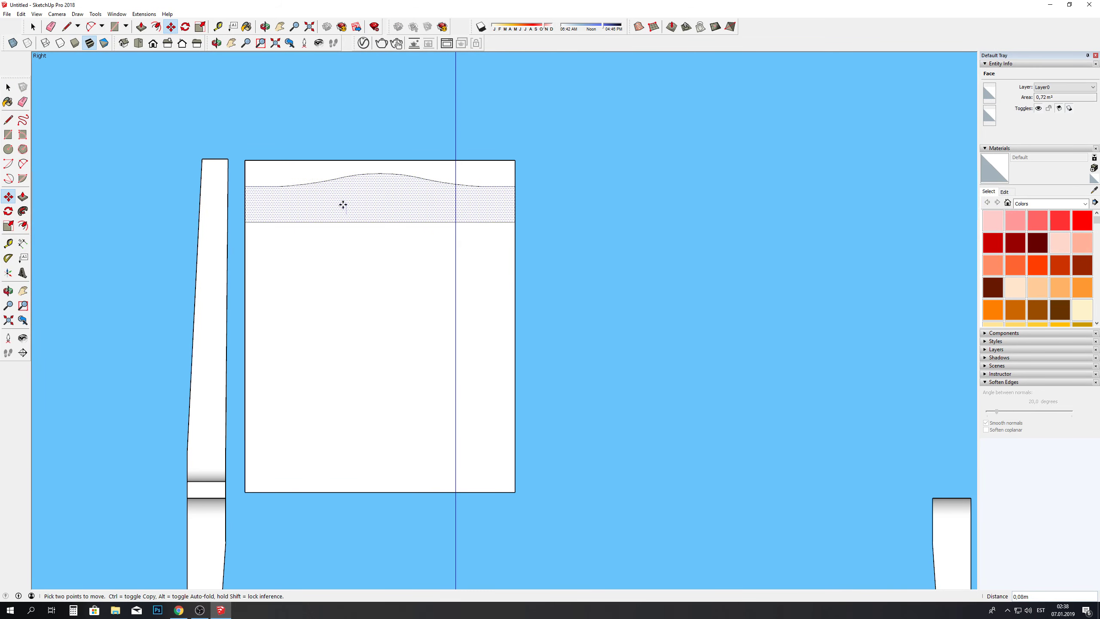
left_click(342, 206)
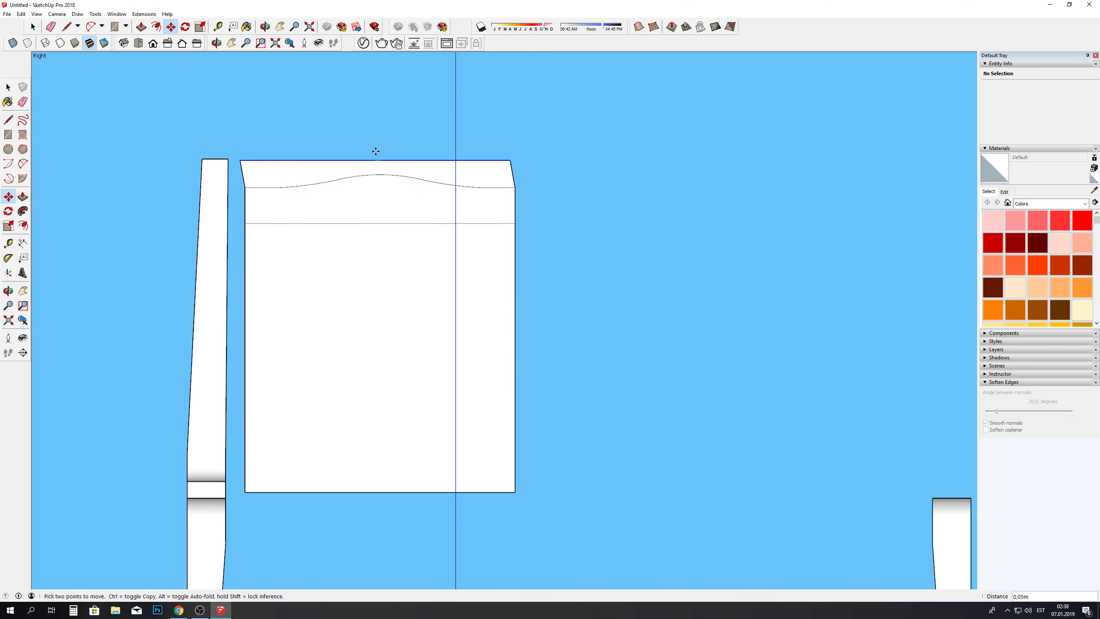
left_click_drag(376, 151, 375, 111)
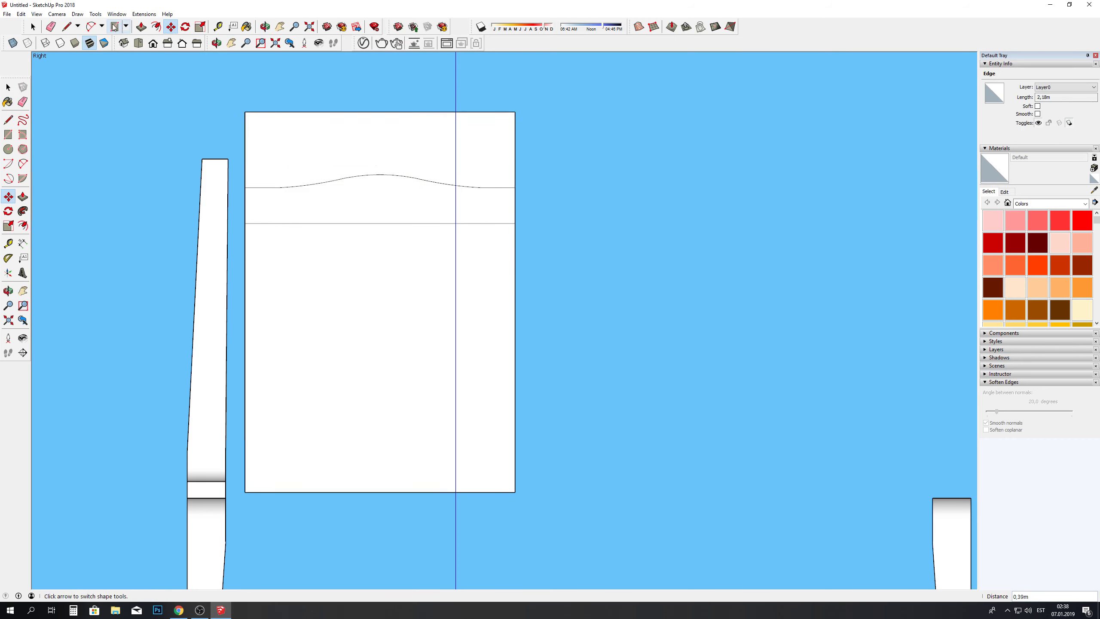
mouse_move(346, 206)
left_mouse_down()
mouse_move(352, 189)
mouse_move(343, 188)
left_mouse_up()
left_click(33, 27)
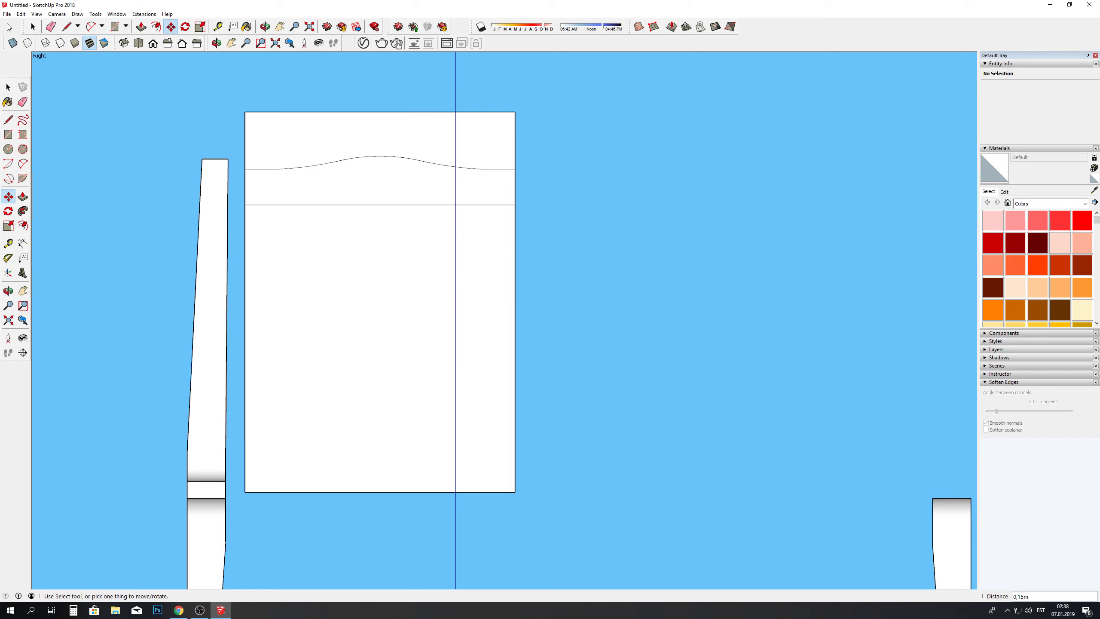
scroll(446, 193, "down", 1)
Step: Draw a 0.14 m-tall rectangle from the panel's left edge to its right edge, below the wavy slat
key("r")
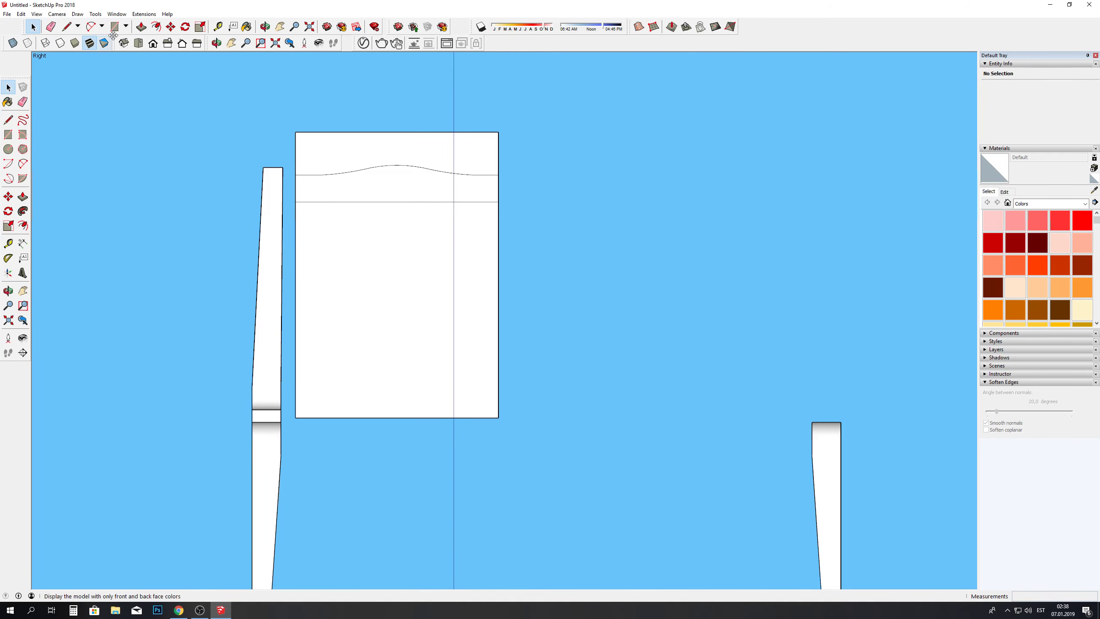
left_click(294, 342)
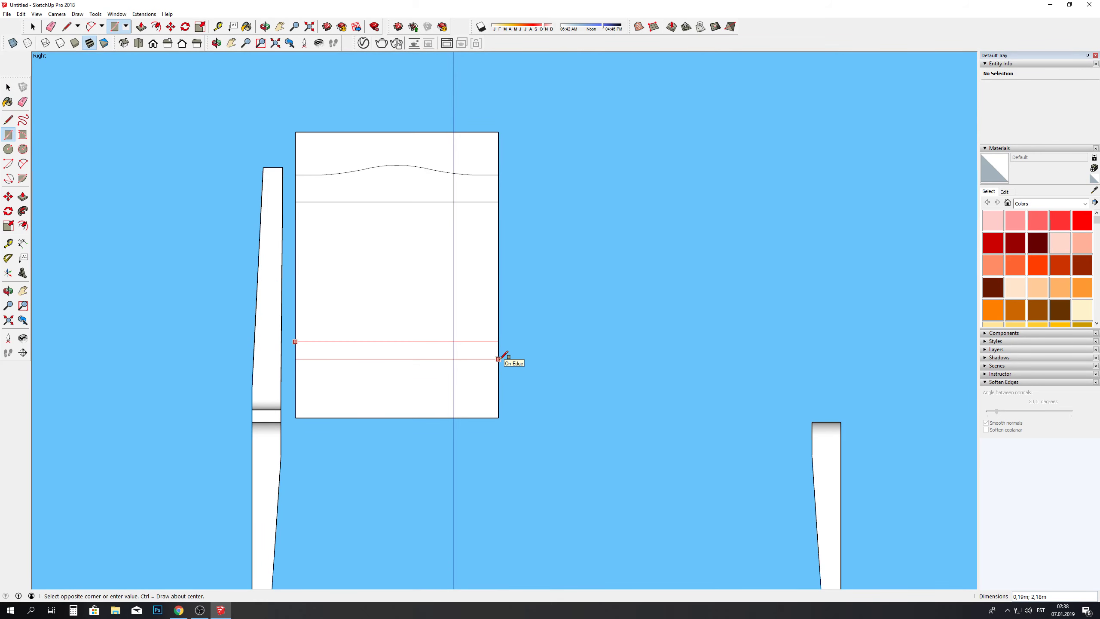
key("Escape")
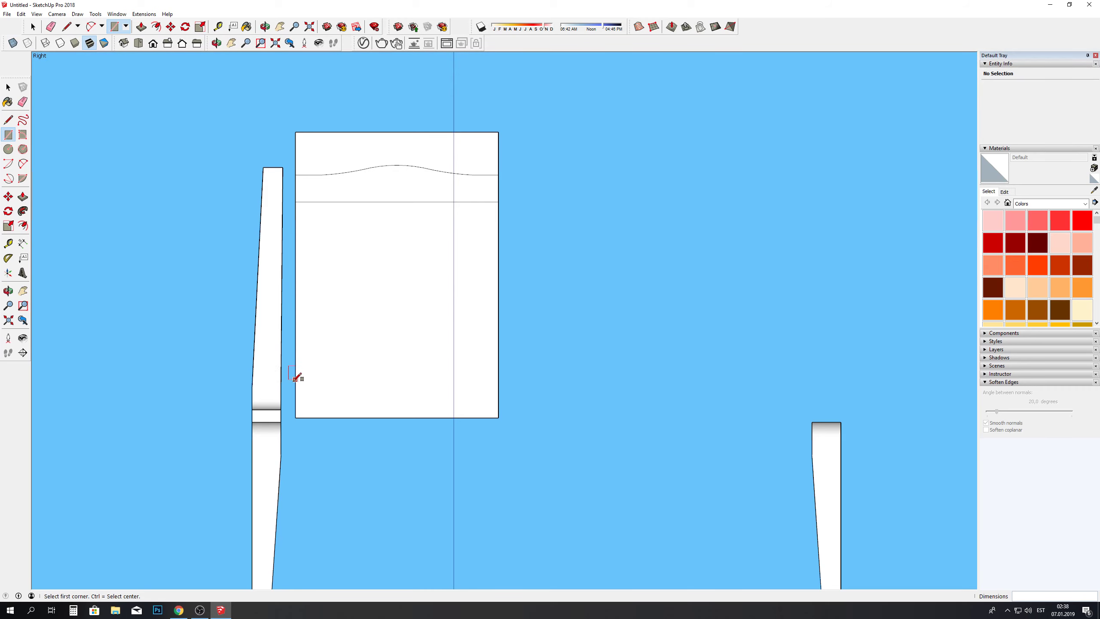
left_click(295, 387)
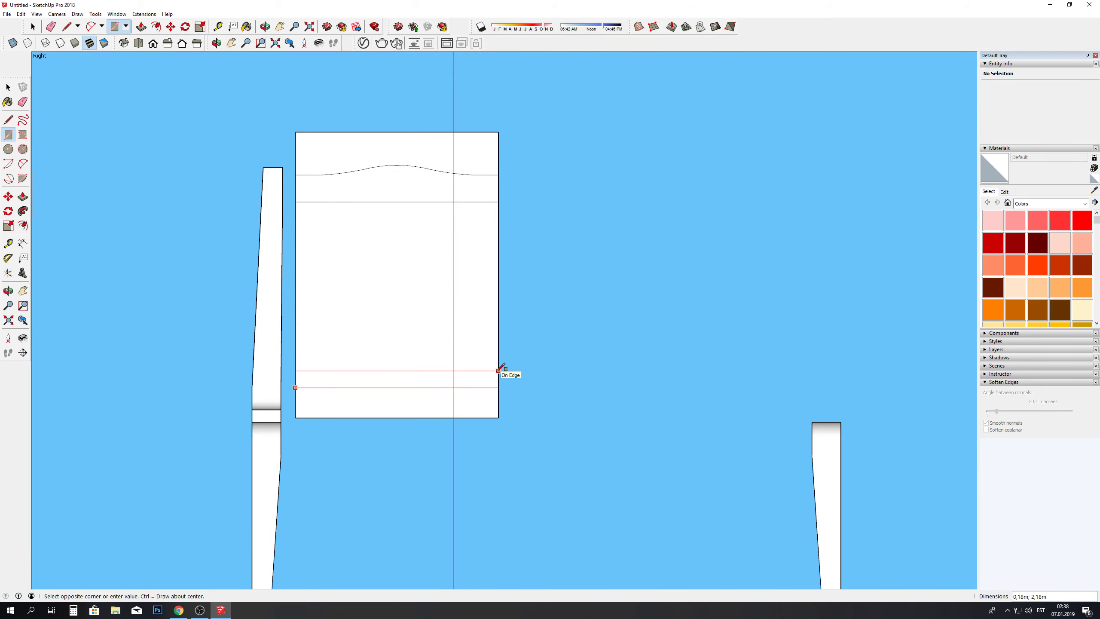
key("Escape")
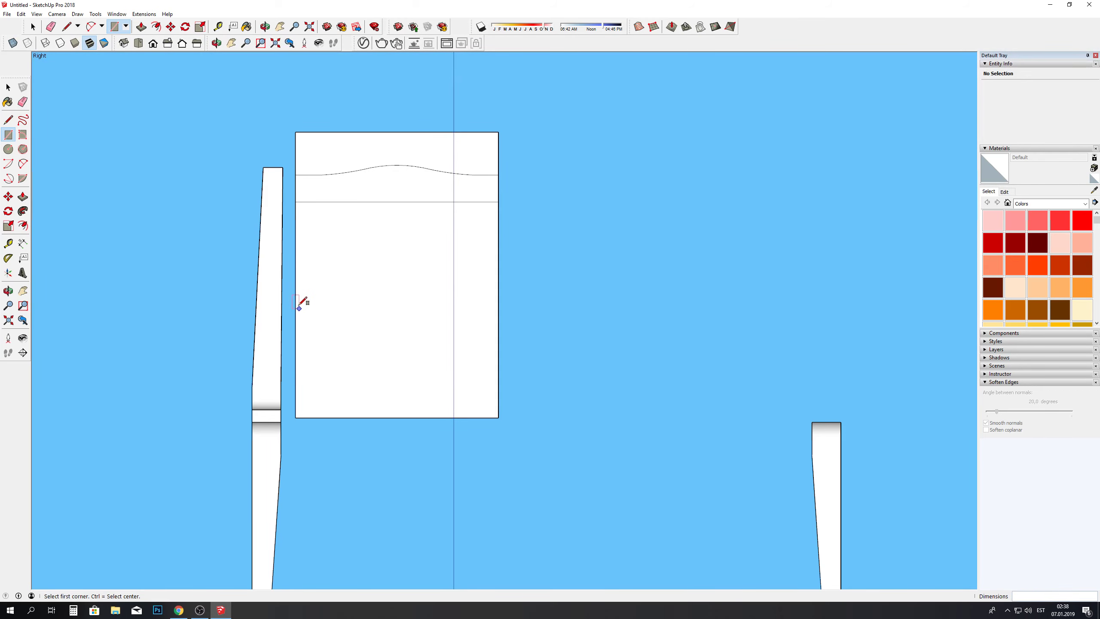
left_click(295, 310)
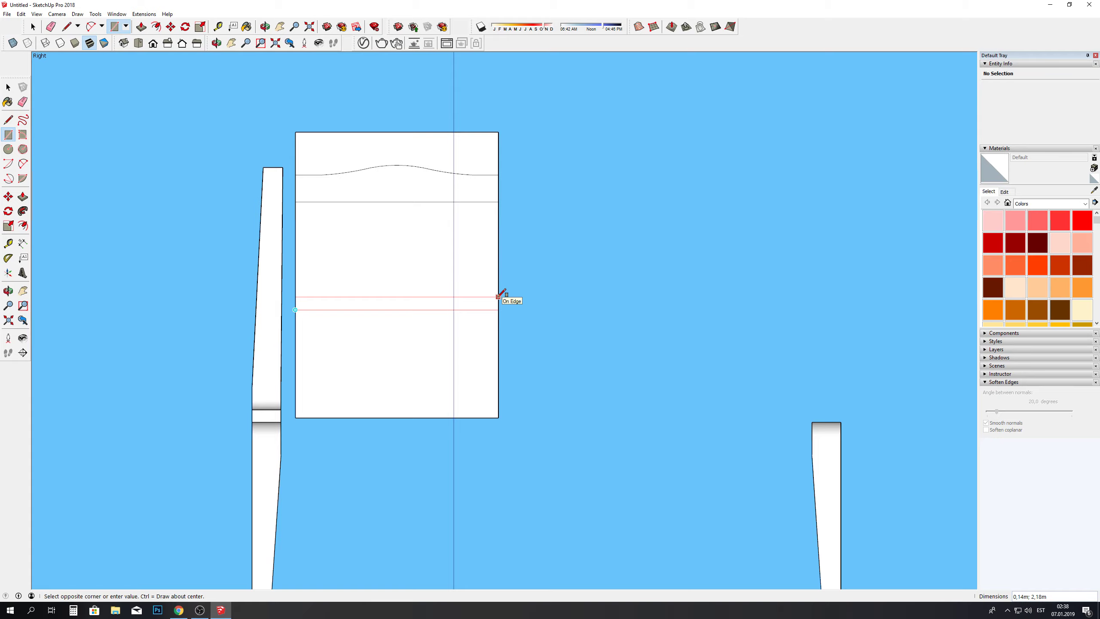
left_click(498, 297)
left_click(265, 27)
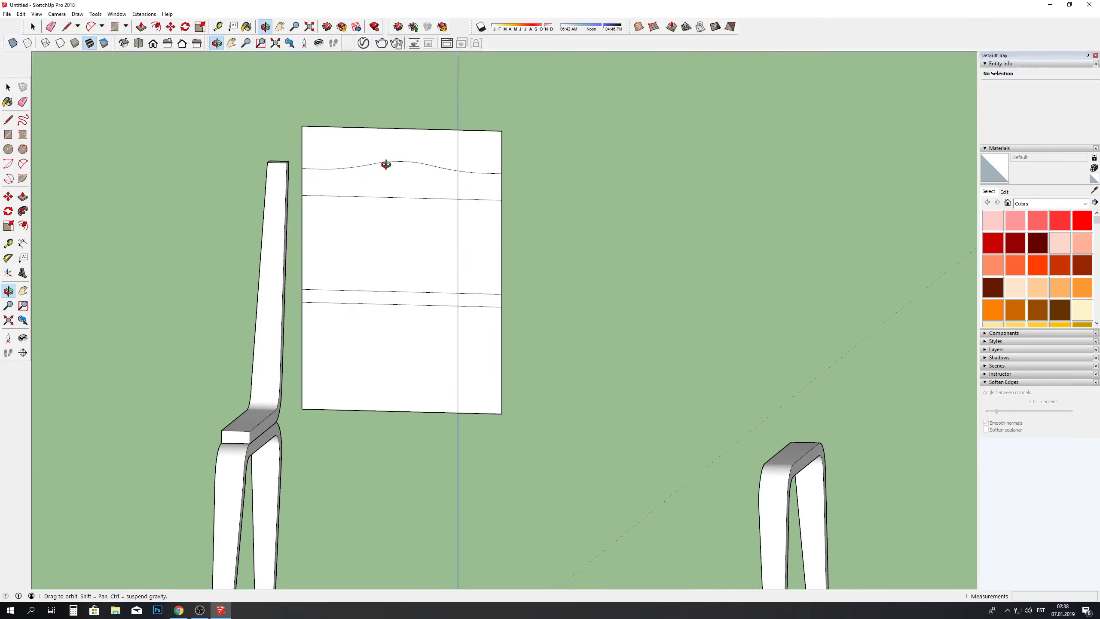
Step: Draw edges from the panel's top corner to close a thin top face, undoing the bad closing edge
mouse_move(385, 165)
left_mouse_down()
mouse_move(113, 301)
mouse_move(452, 223)
mouse_move(503, 167)
mouse_move(493, 152)
left_mouse_up()
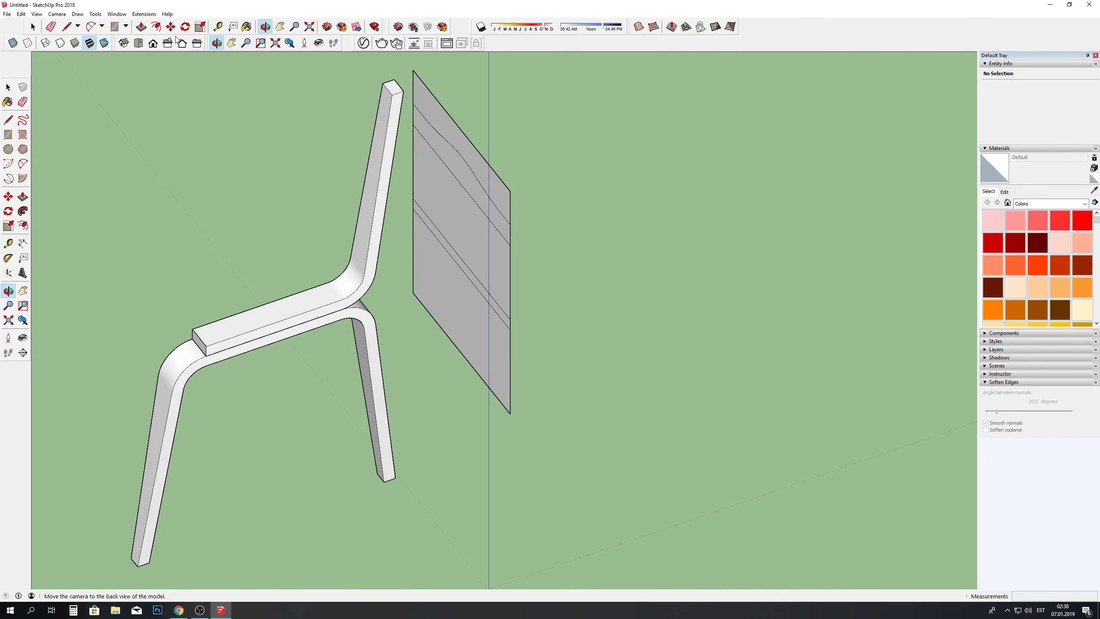
left_click(64, 30)
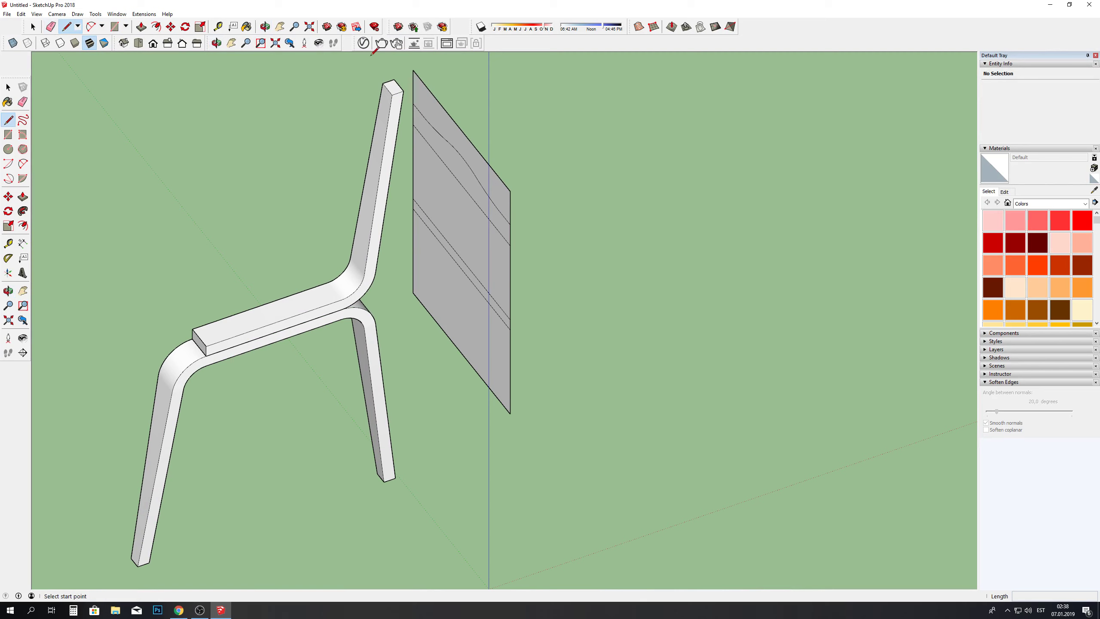
left_click(414, 69)
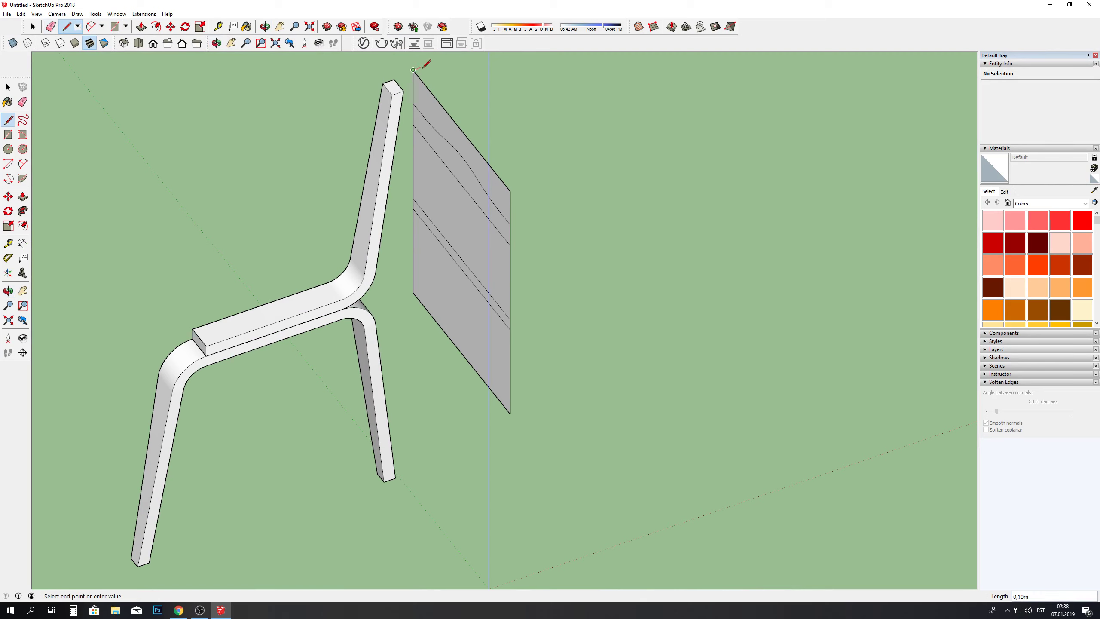
left_click(446, 58)
left_click(568, 211)
key("Escape")
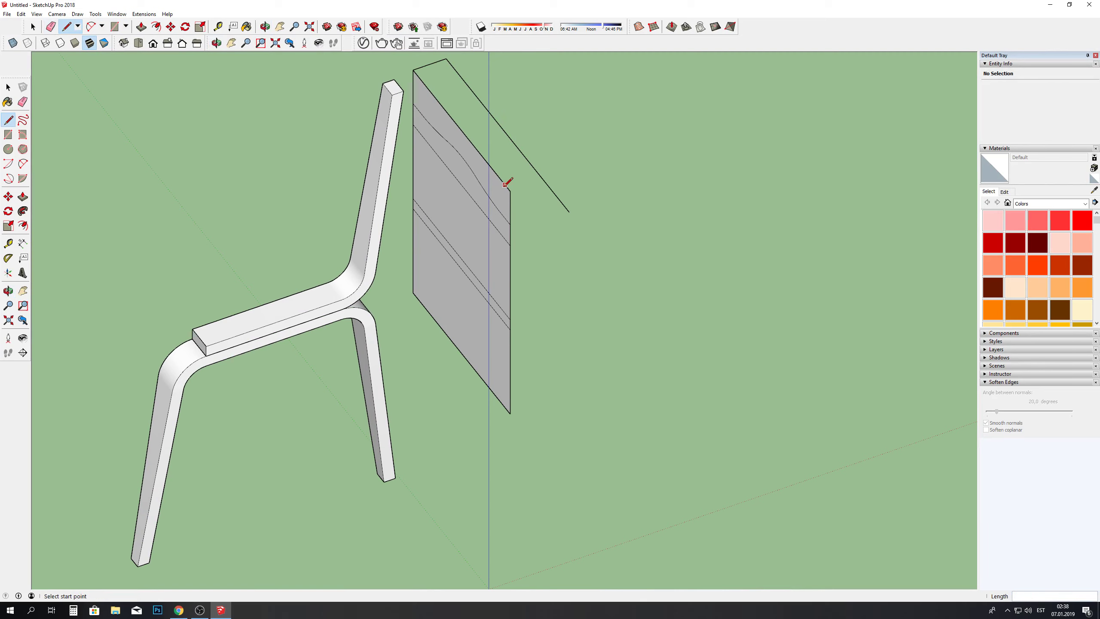
left_click(510, 190)
left_click(542, 177)
key("ctrl+z")
Step: Redraw the short edges extending outward from the panel's far top corner
left_click(510, 191)
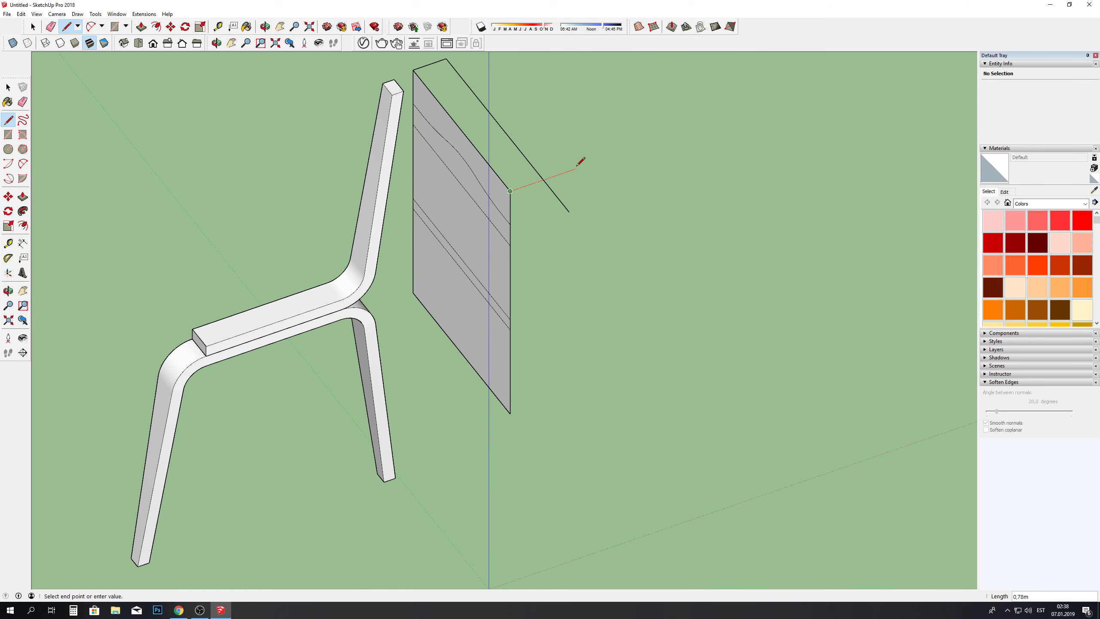
left_click(520, 187)
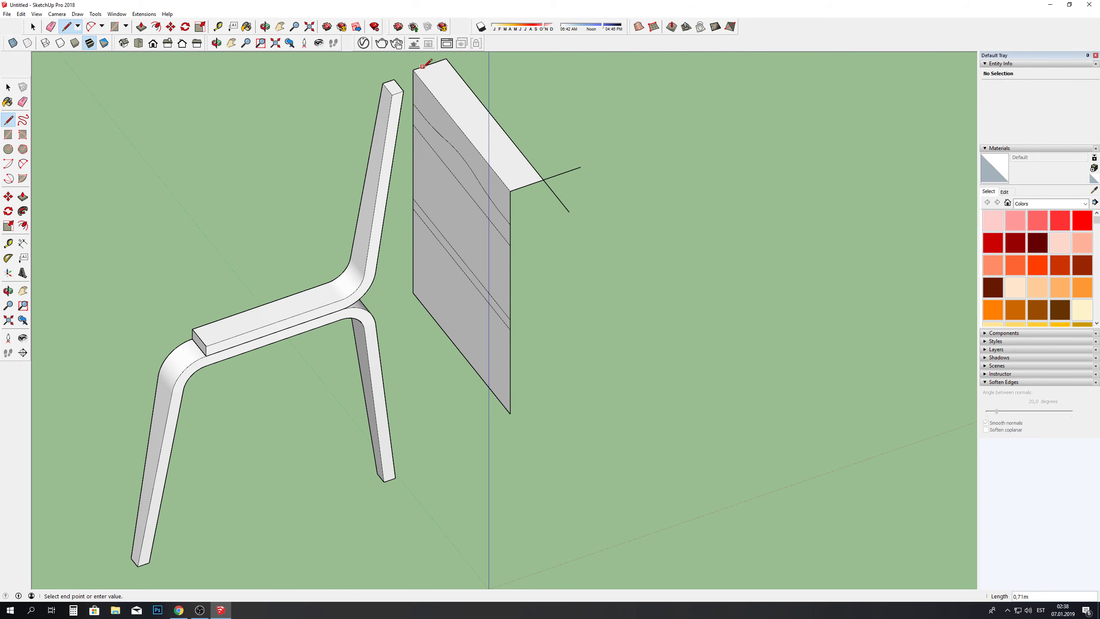
left_click(520, 187)
scroll(435, 71, "up", 3)
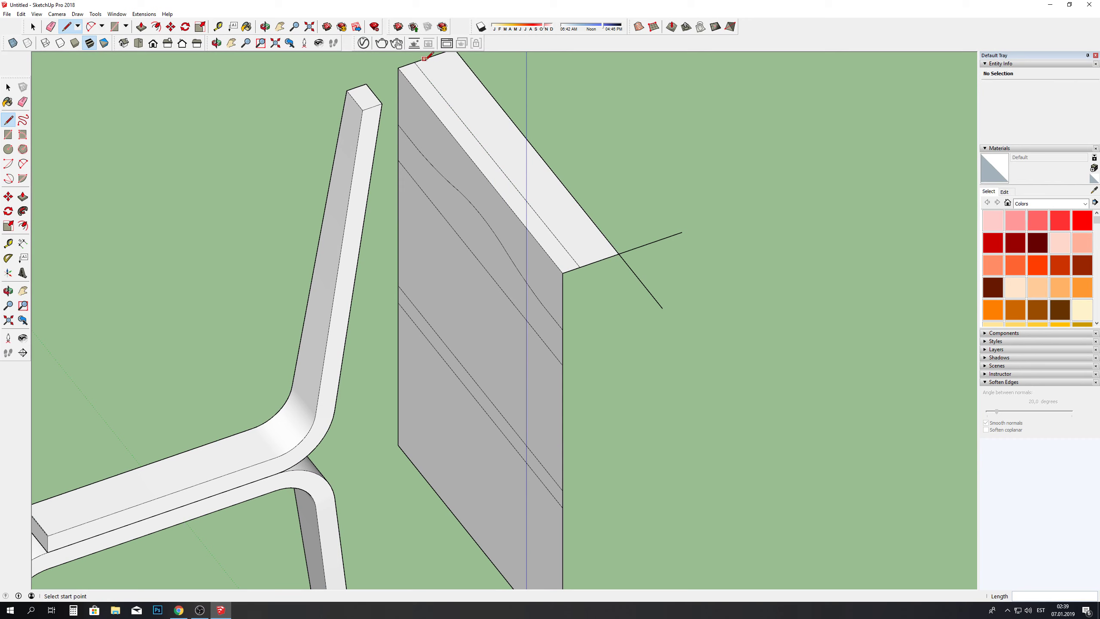
left_click(425, 58)
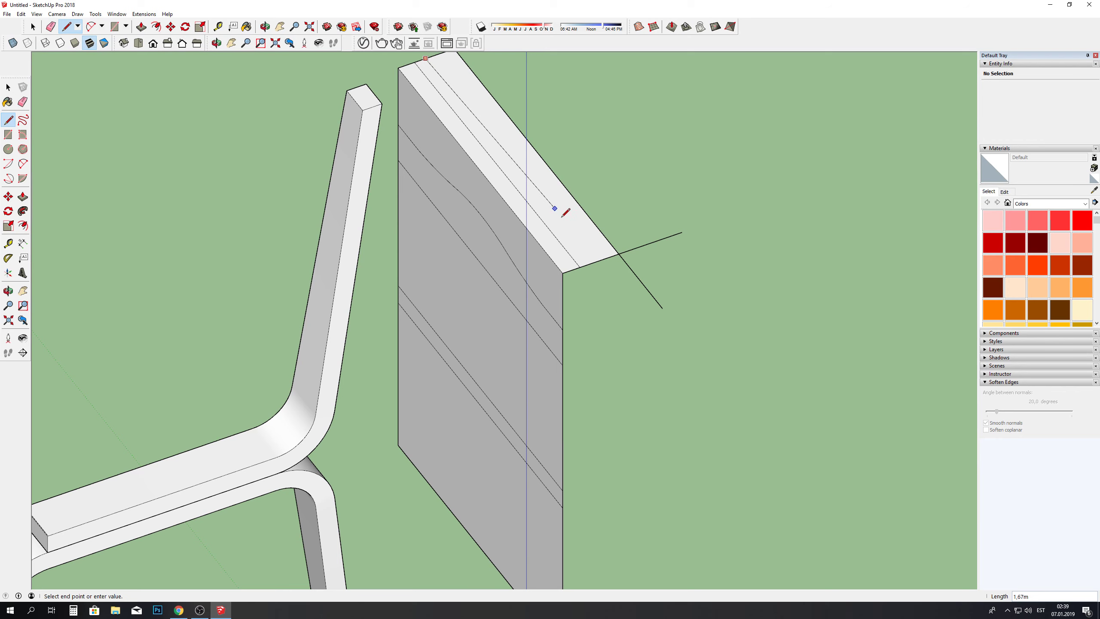
Step: Finish the line across the top face and erase the panel's surplus top and side edges
left_click(590, 263)
key("e")
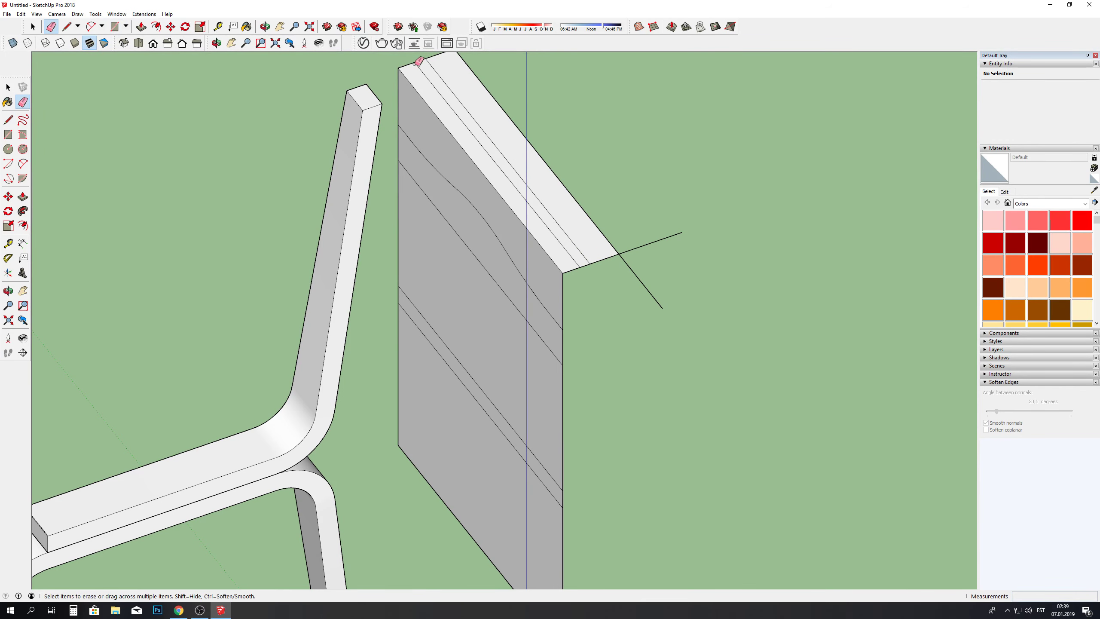
scroll(472, 63, "down", 1)
left_click_drag(456, 53, 591, 180)
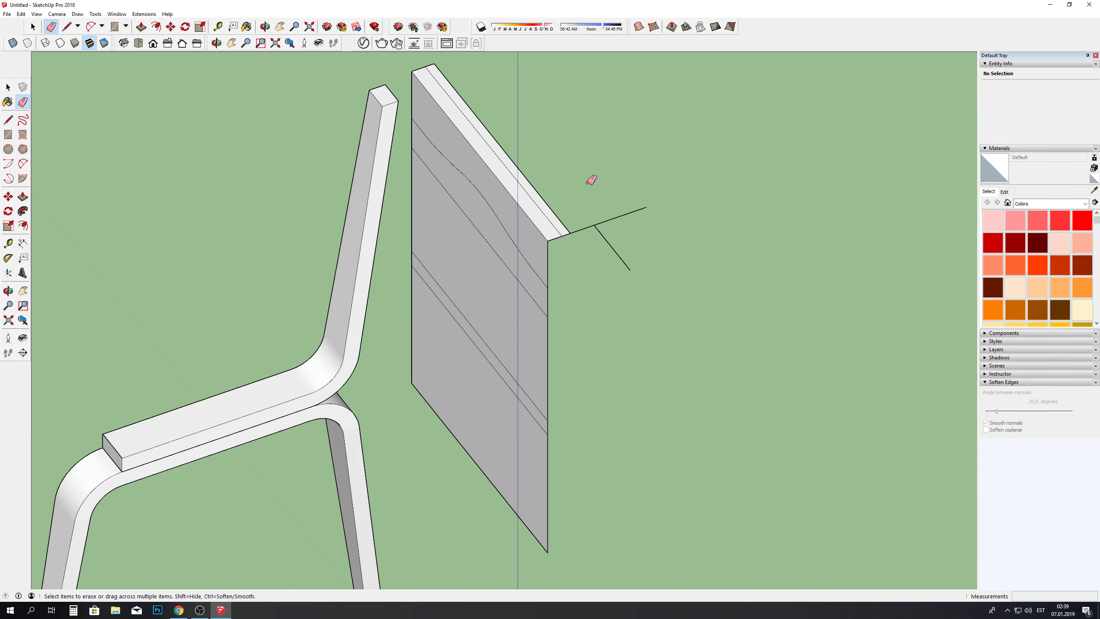
left_click_drag(598, 226, 589, 208)
left_click_drag(556, 240, 518, 194)
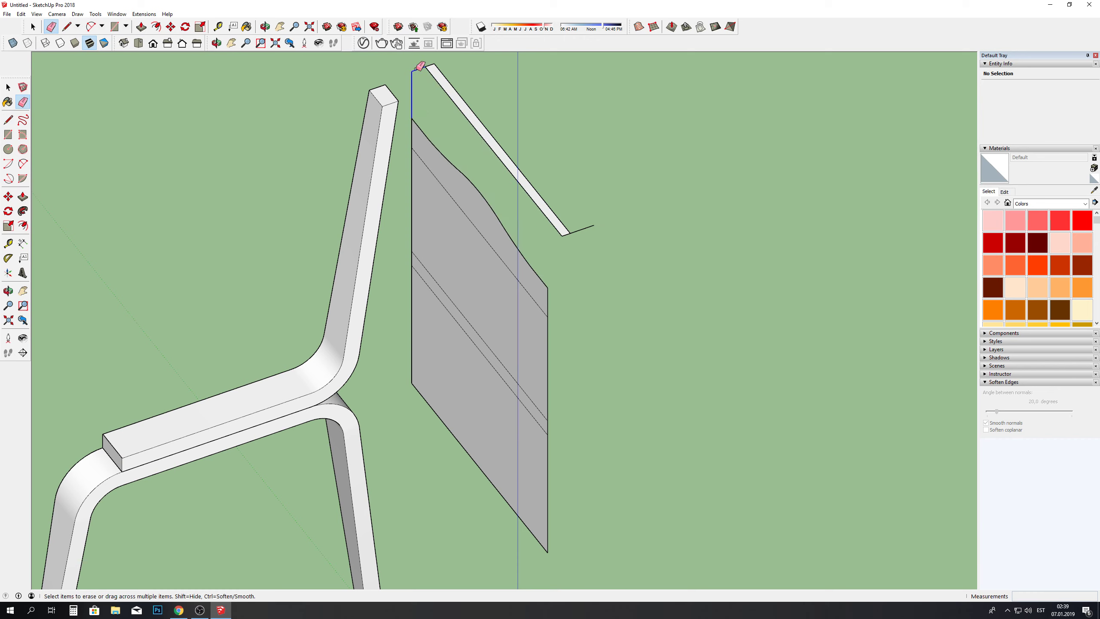
left_click_drag(420, 66, 415, 121)
Step: Erase the remaining upper and lower panel faces, keeping the curved strip, leaving three separate strips
left_click(412, 235)
mouse_move(445, 239)
left_mouse_down()
mouse_move(552, 323)
mouse_move(414, 208)
left_mouse_up()
key("ctrl+z")
left_click_drag(409, 357, 452, 418)
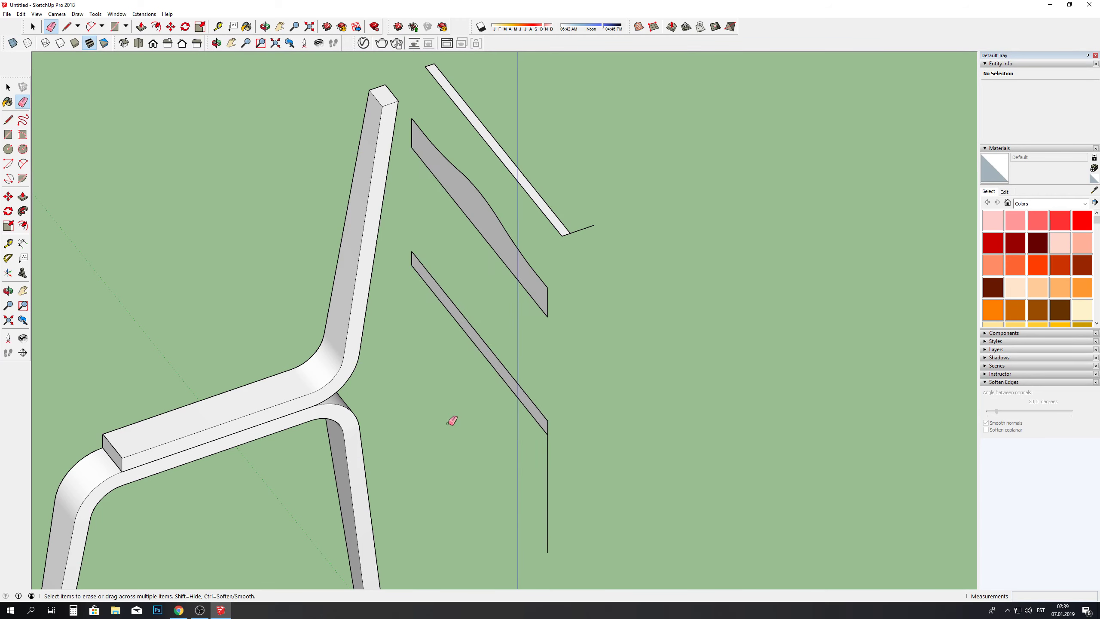
left_click_drag(520, 499, 562, 523)
left_click(265, 26)
left_click_drag(377, 208, 432, 254)
Step: Draw two 2-point arcs along the top strip, the second with a 0.16 m bulge
scroll(432, 254, "up", 2)
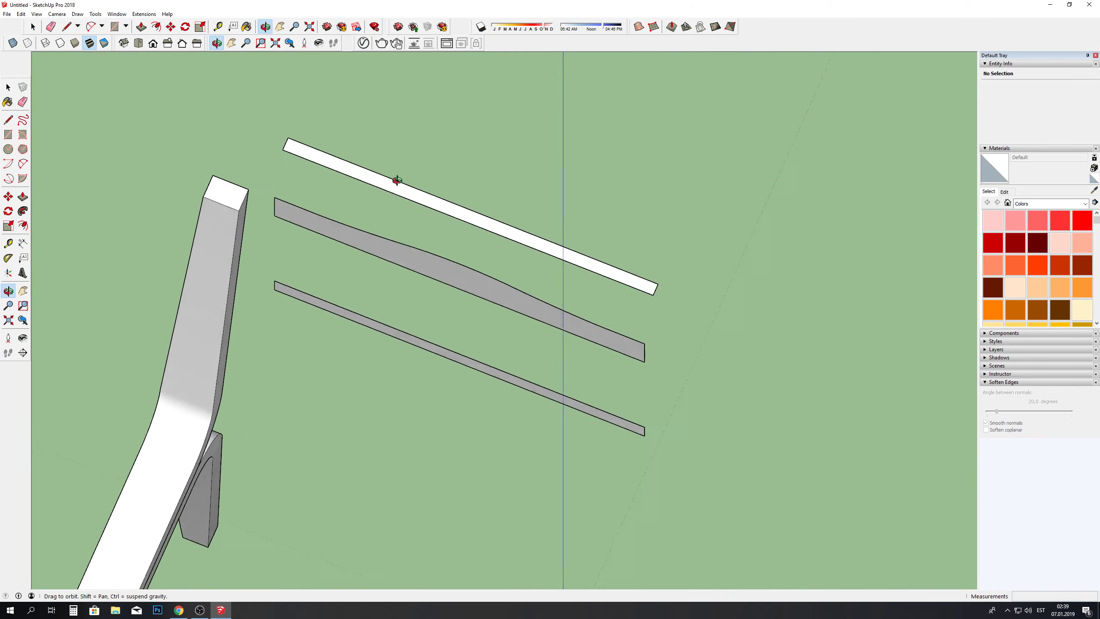
key("a")
left_click(292, 127)
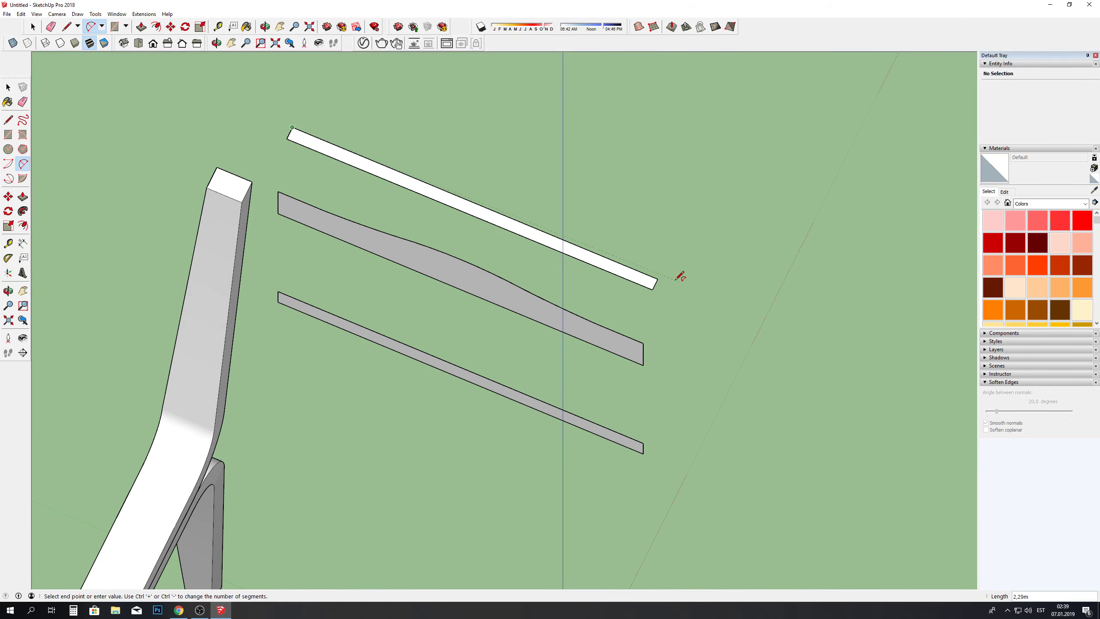
left_click(658, 278)
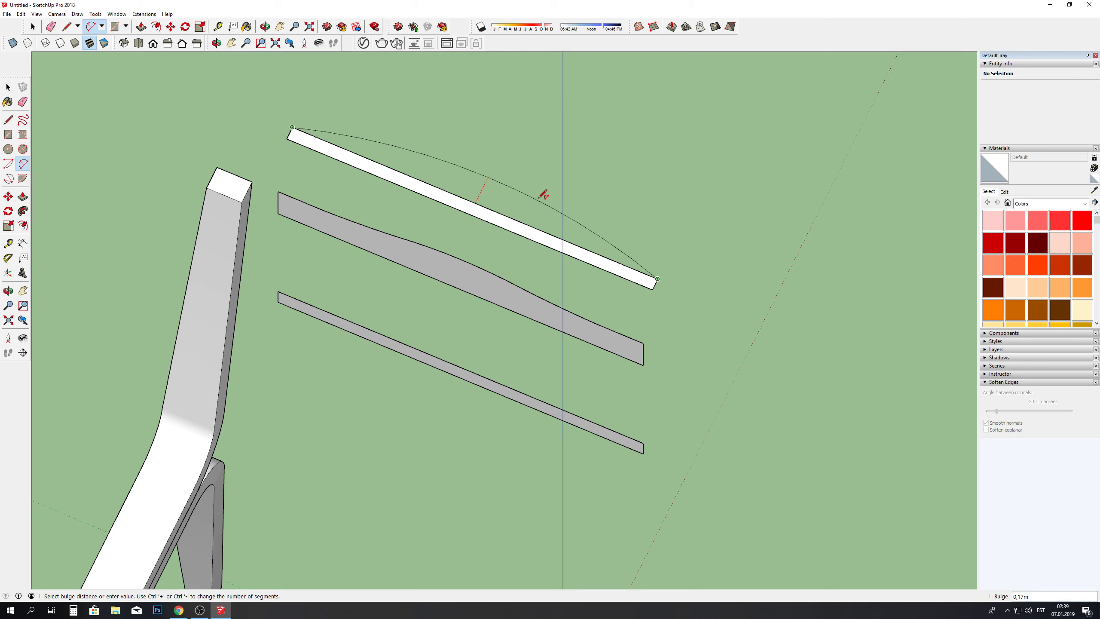
left_click(540, 199)
left_click(287, 138)
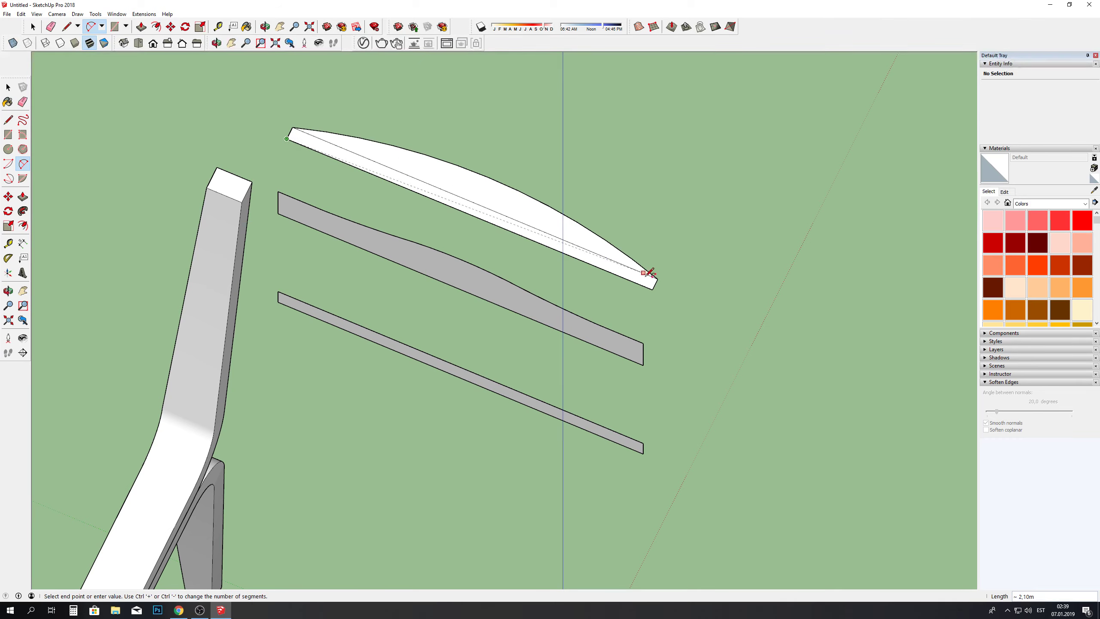
left_click(652, 289)
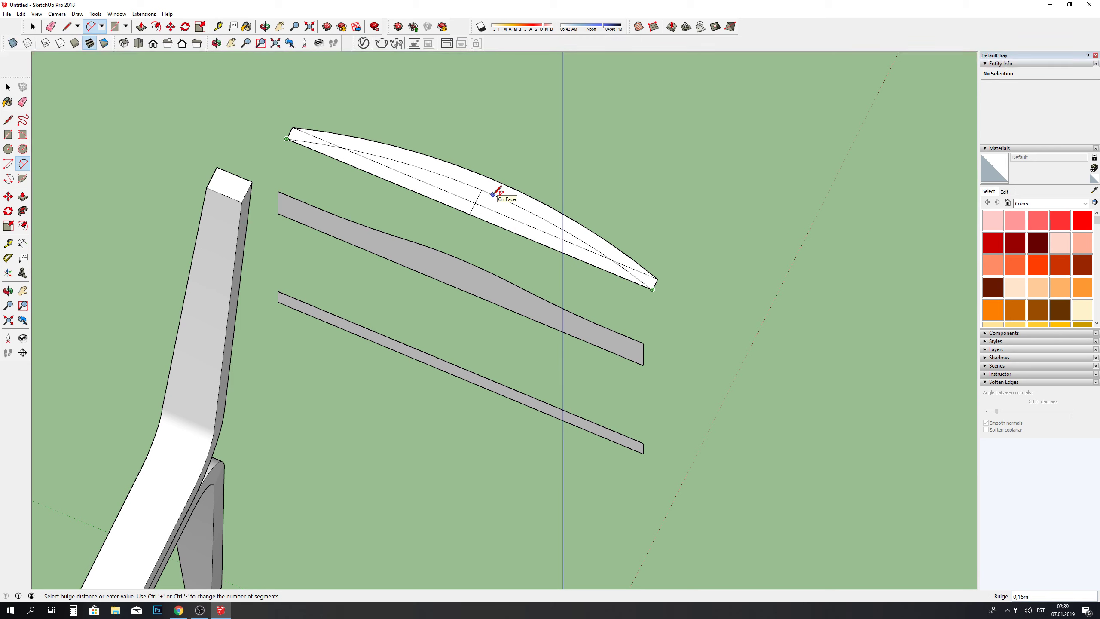
left_click(495, 194)
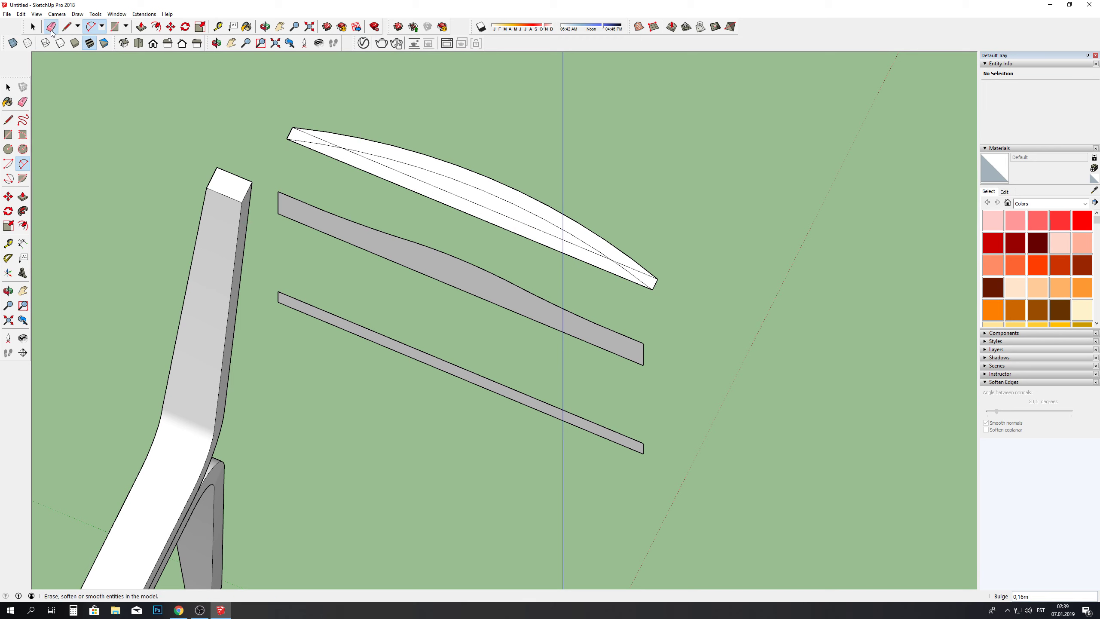
Step: Erase the flat leftover face and the stray edge, leaving a thin curved band
key("e")
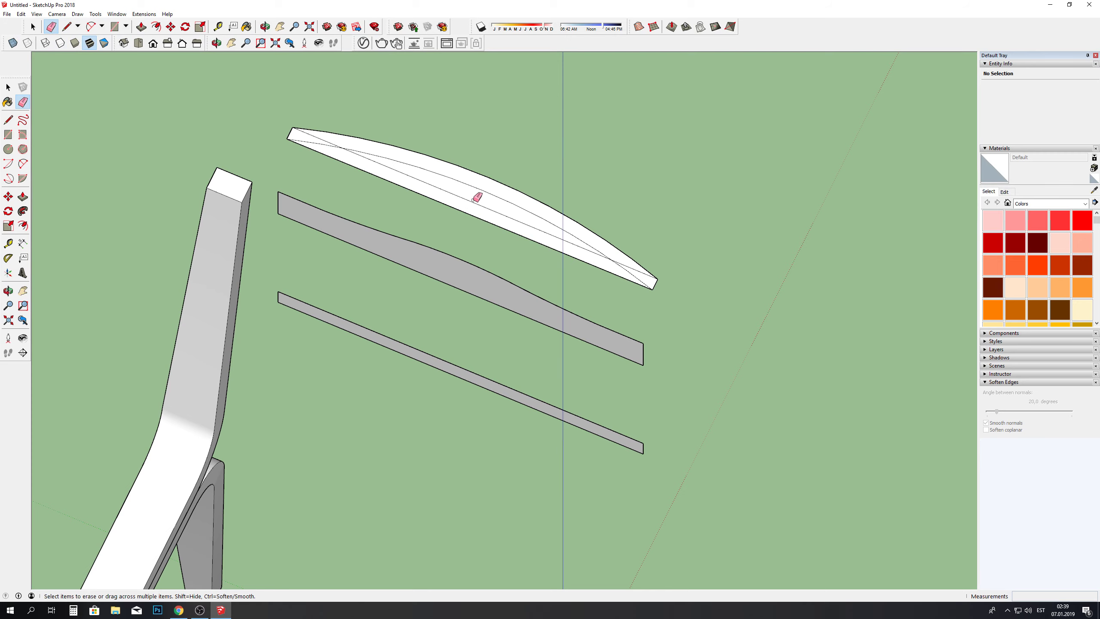
left_click(477, 197)
scroll(630, 263, "up", 2)
scroll(650, 272, "down", 1)
scroll(282, 121, "up", 1)
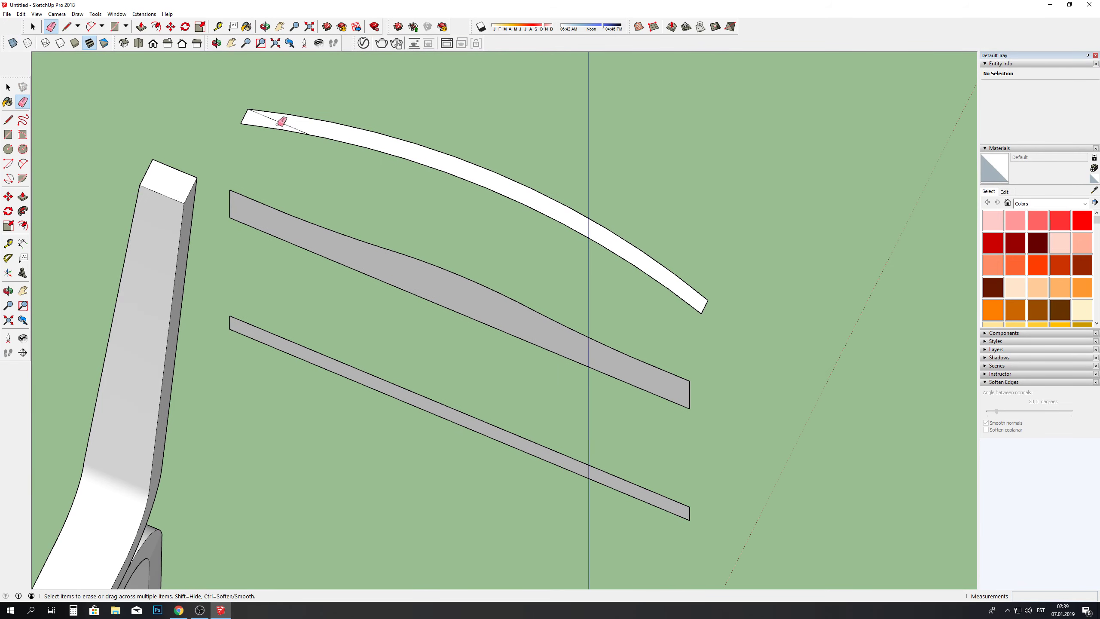
left_click(282, 121)
Step: Push/Pull the arc band up 3.07 m and pull the slat profiles out 0.54 m and 0.44 m
key("p")
scroll(320, 126, "down", 1)
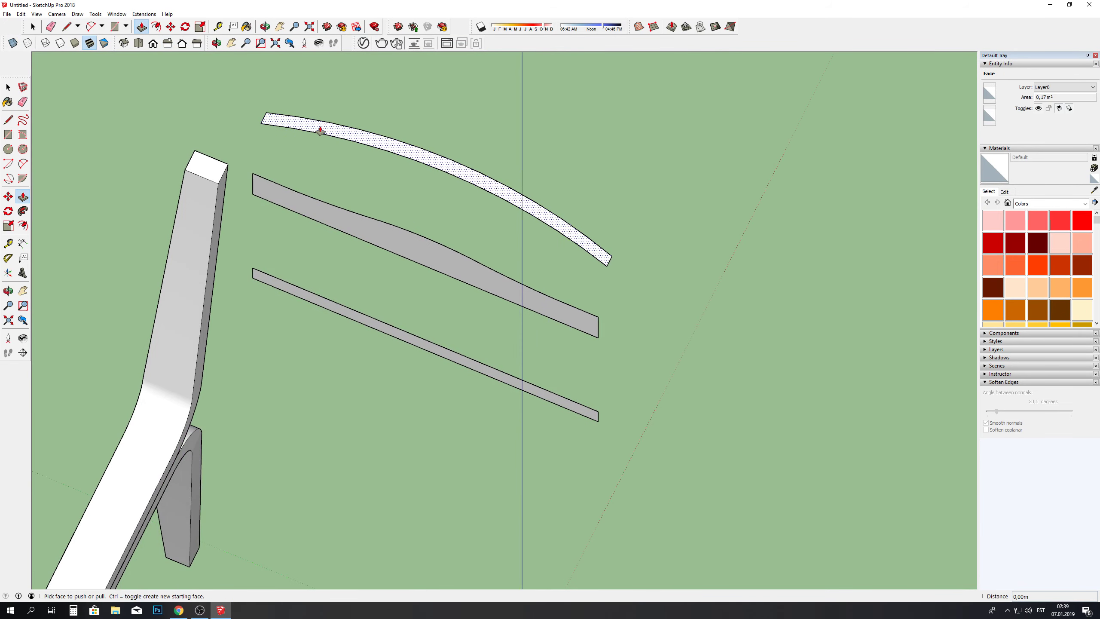
scroll(320, 130, "down", 1)
left_click_drag(320, 130, 319, 302)
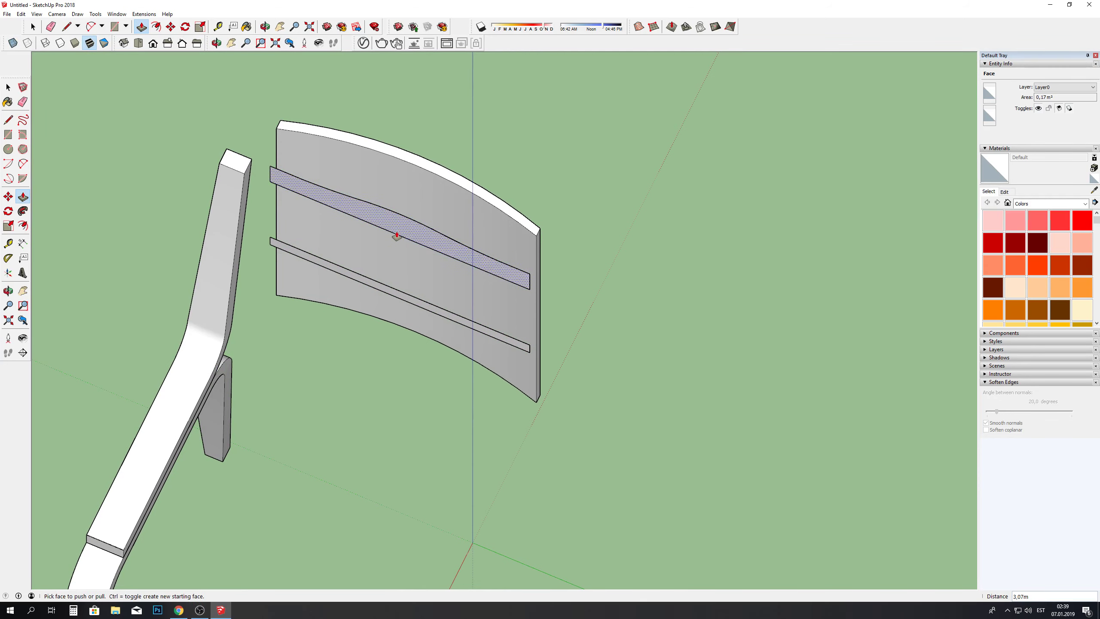
left_click_drag(396, 236, 549, 258)
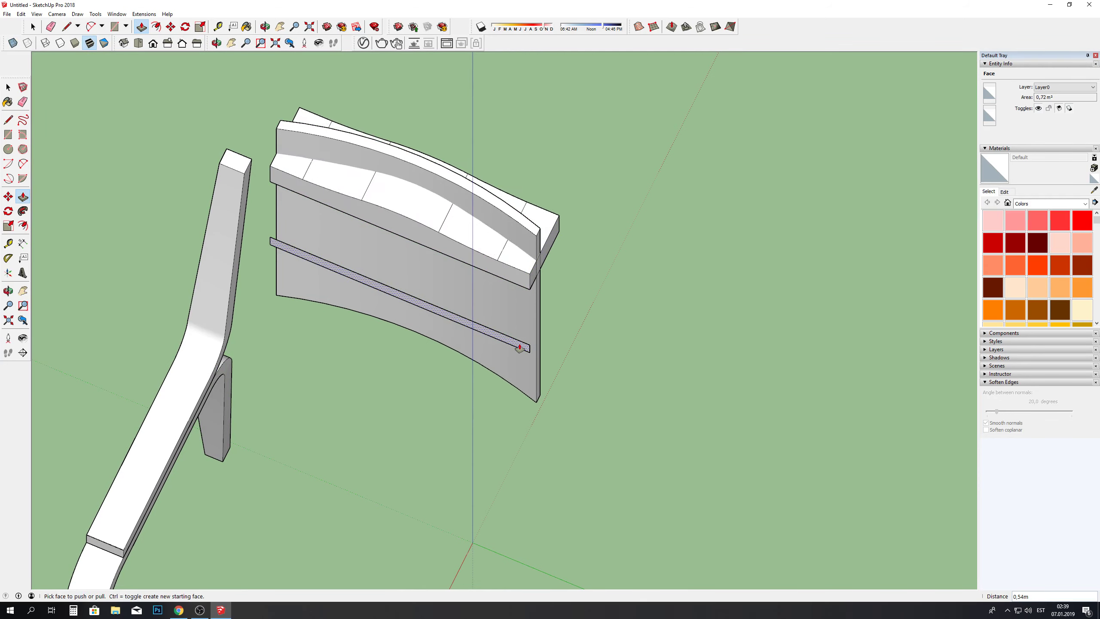
left_click_drag(520, 348, 569, 315)
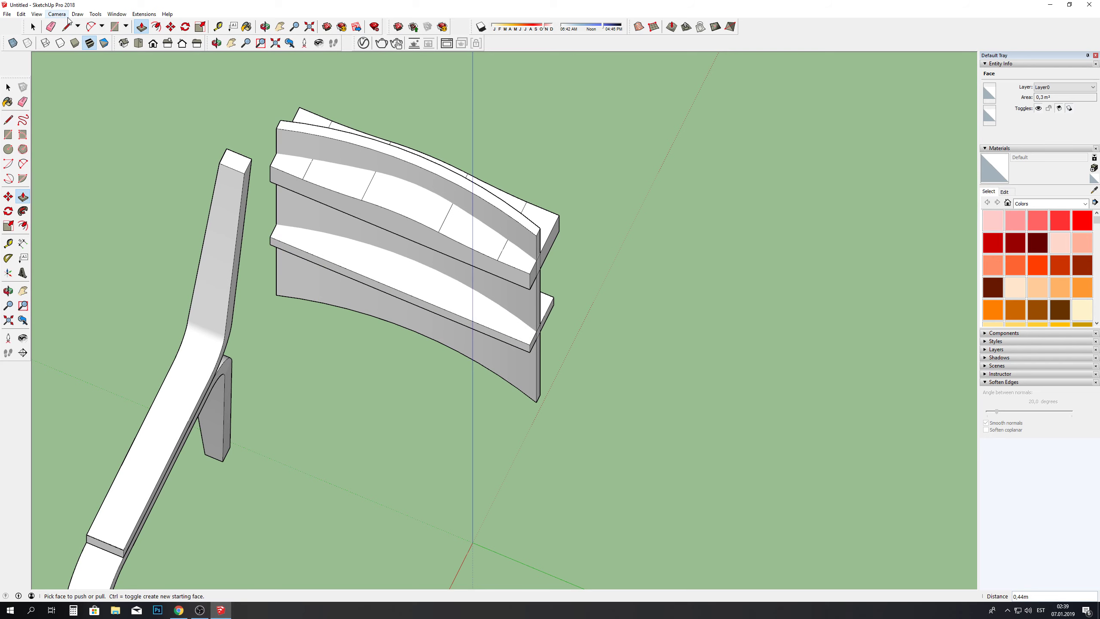
Step: Select the whole curved panel and apply Intersect Faces With Model
left_click(32, 27)
triple_click(381, 189)
right_click(381, 191)
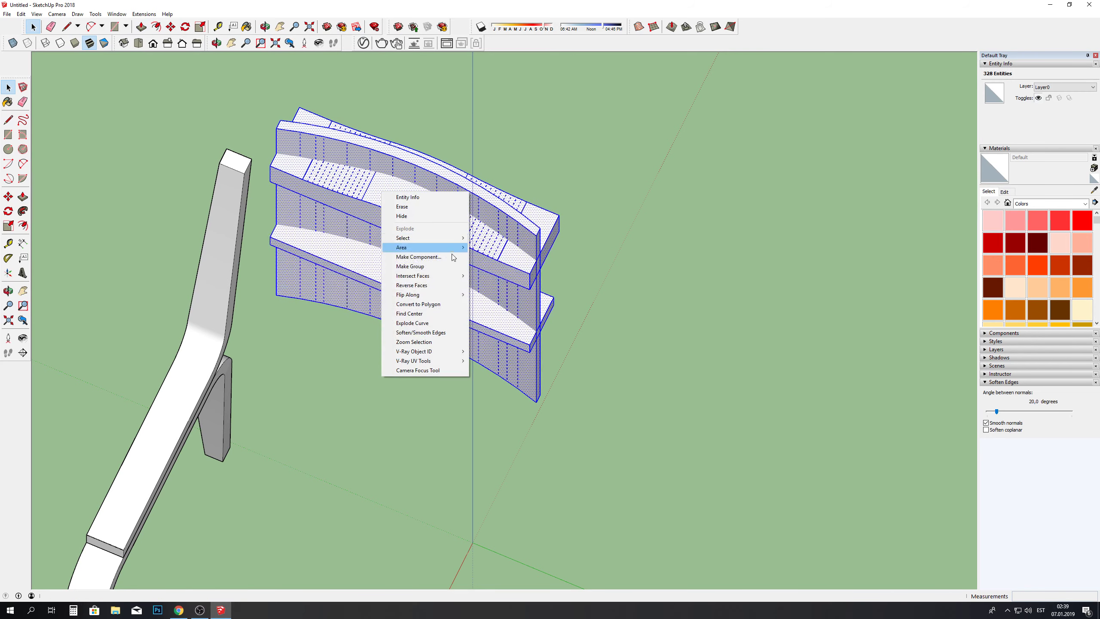
left_click(490, 276)
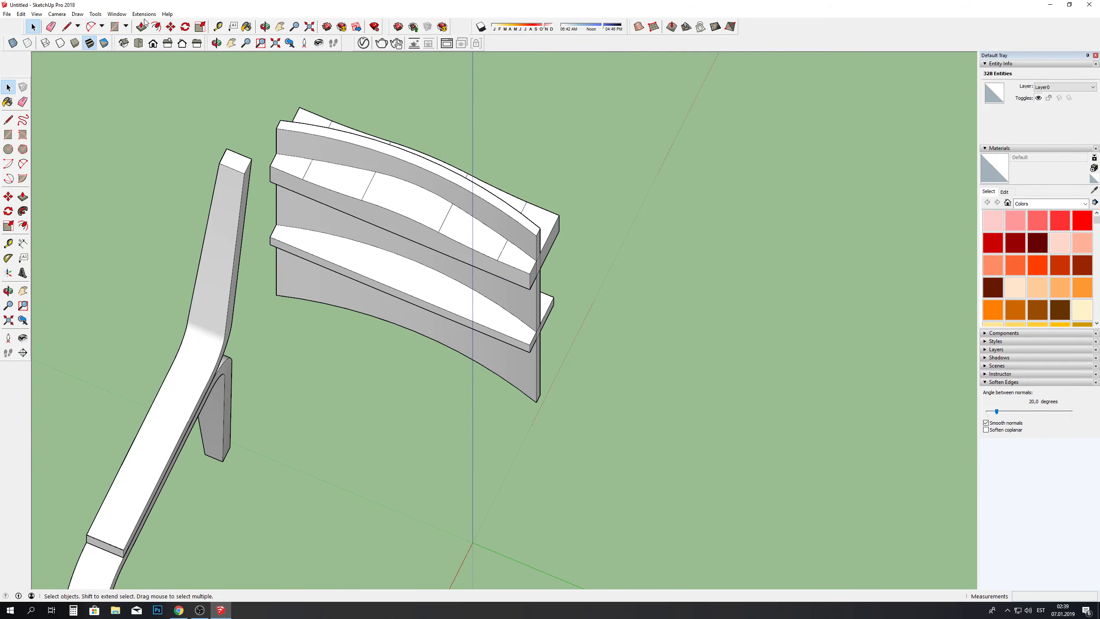
scroll(278, 143, "up", 3)
Step: Erase the panel's top curved edge, the raised end block, right-end edges and the stray front curve
key("e")
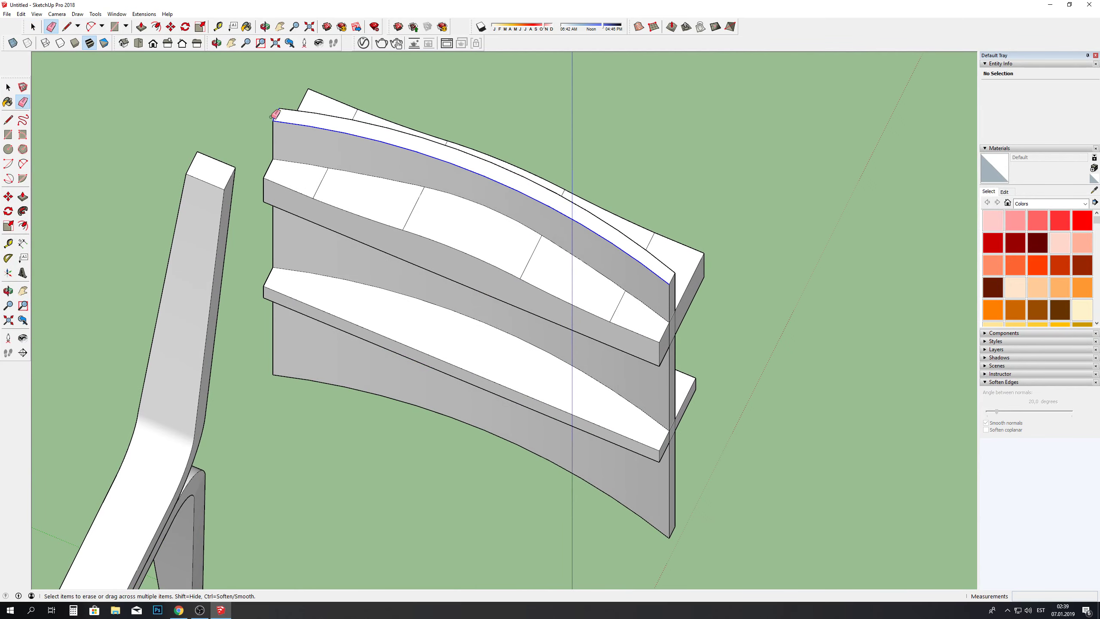
mouse_move(275, 115)
left_mouse_down()
mouse_move(291, 102)
mouse_move(357, 107)
mouse_move(429, 143)
mouse_move(459, 140)
mouse_move(619, 213)
mouse_move(662, 271)
left_mouse_up()
scroll(662, 271, "up", 1)
left_click(674, 281)
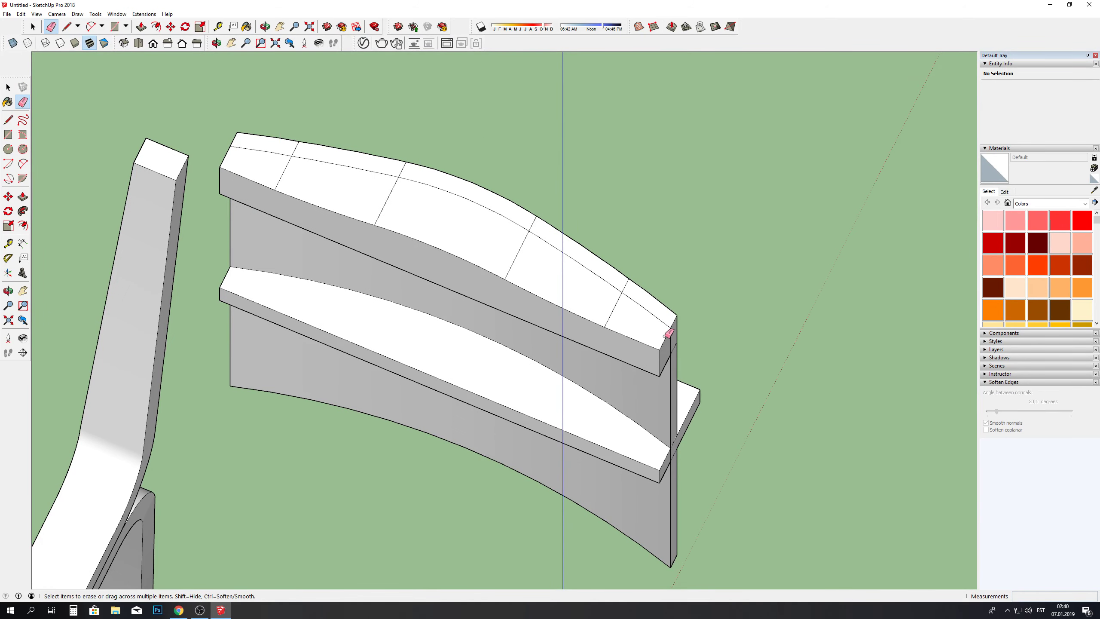
mouse_move(663, 334)
left_mouse_down()
mouse_move(655, 371)
mouse_move(689, 363)
left_mouse_up()
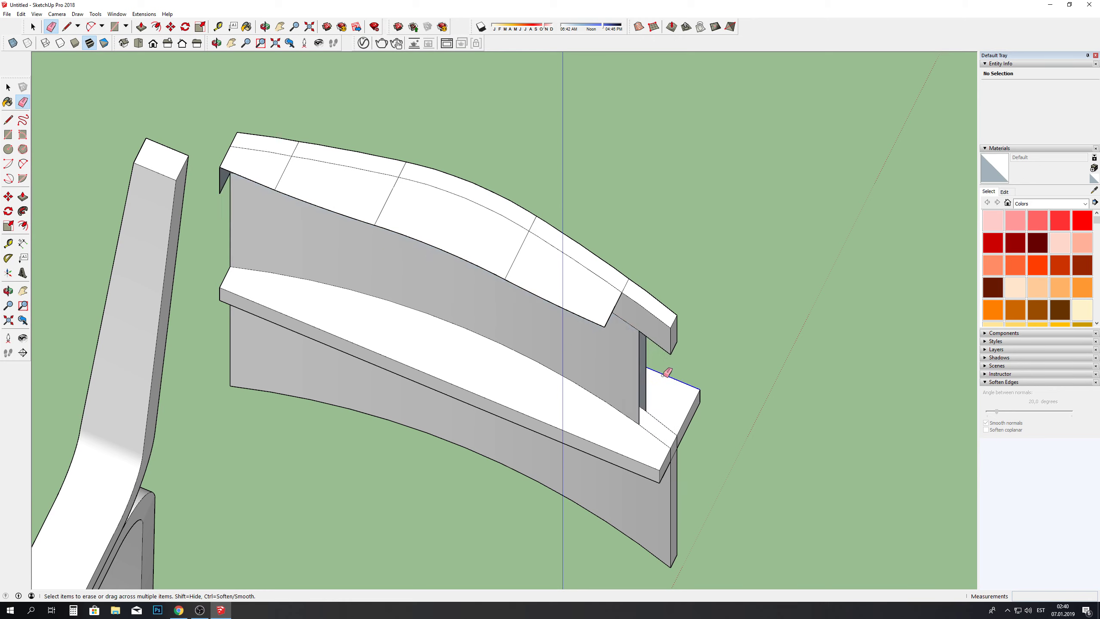
left_click(663, 466)
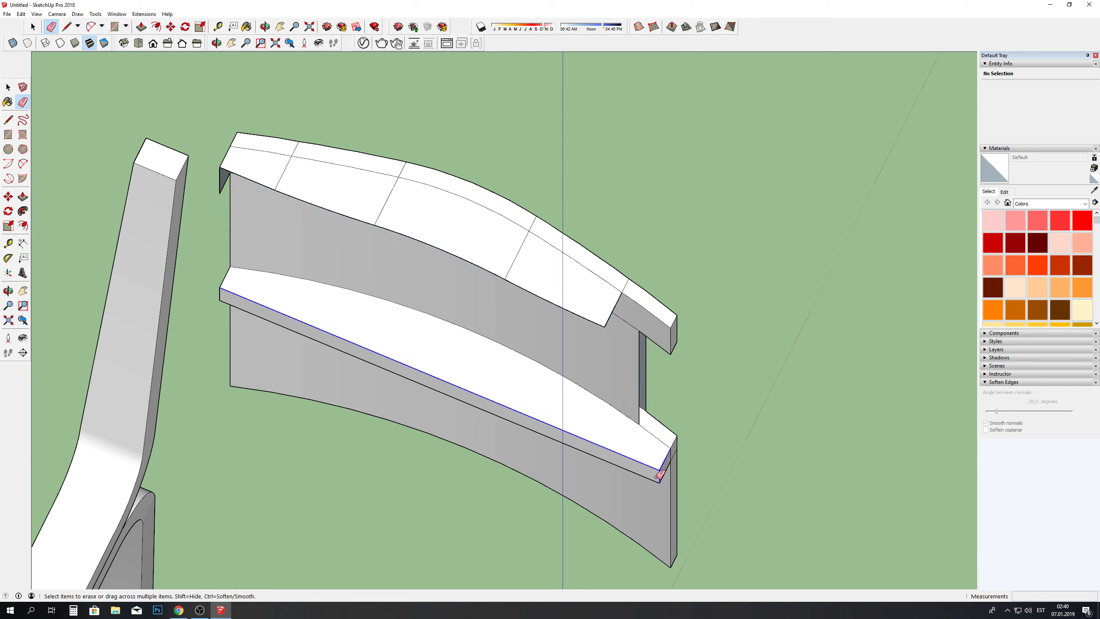
left_click(655, 474)
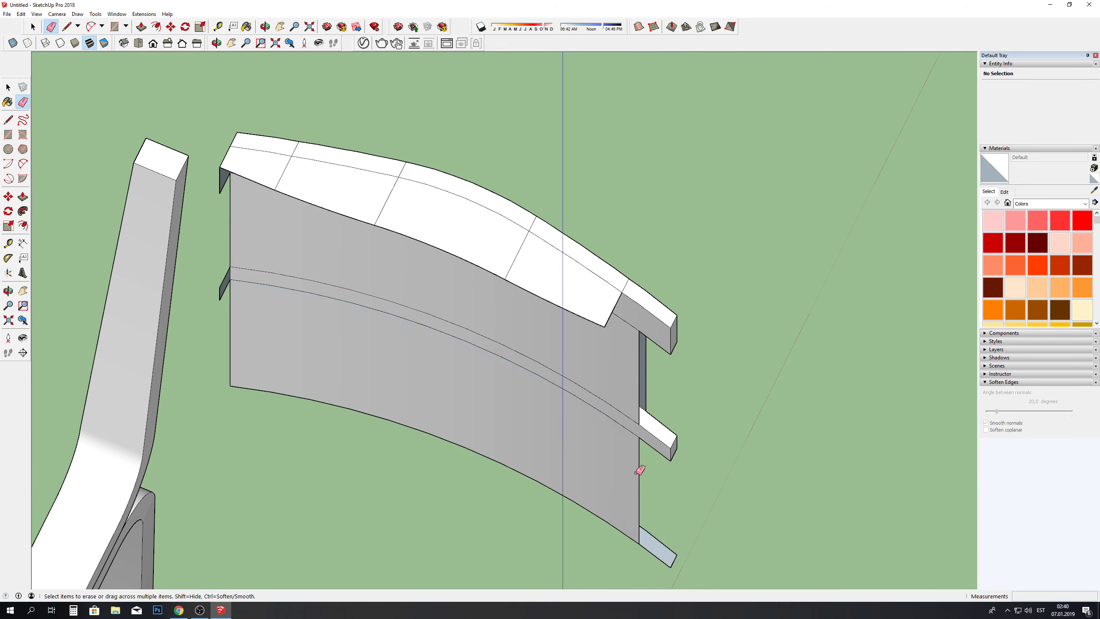
key("space")
Step: Delete the upper and lower front grey faces, the dark band face and the dark back face
left_click(250, 201)
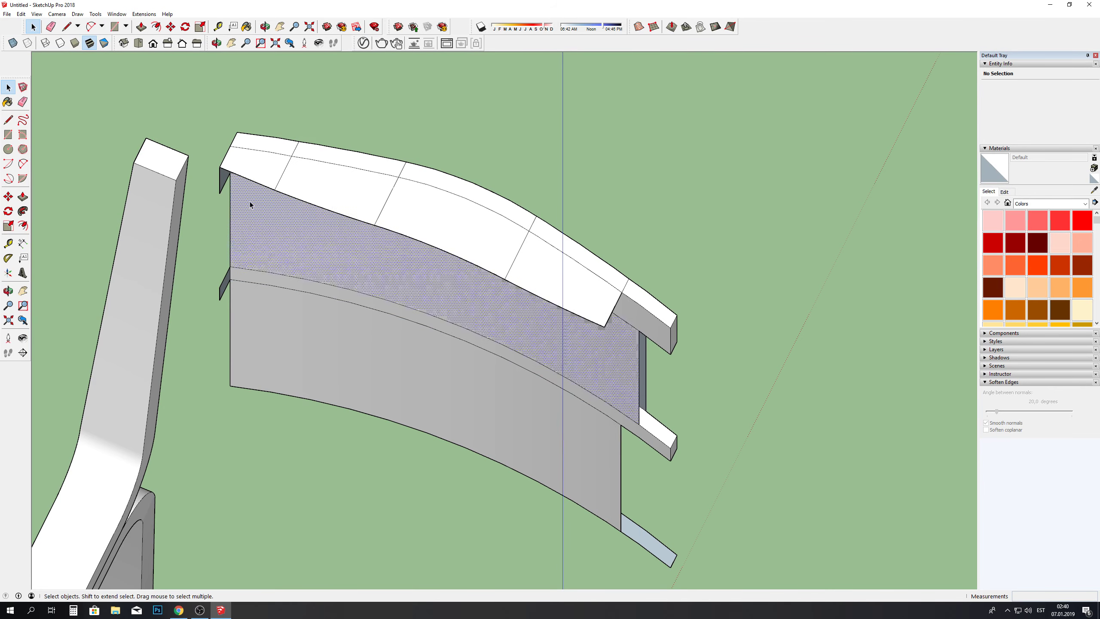
key("Delete")
left_click(402, 225)
key("Delete")
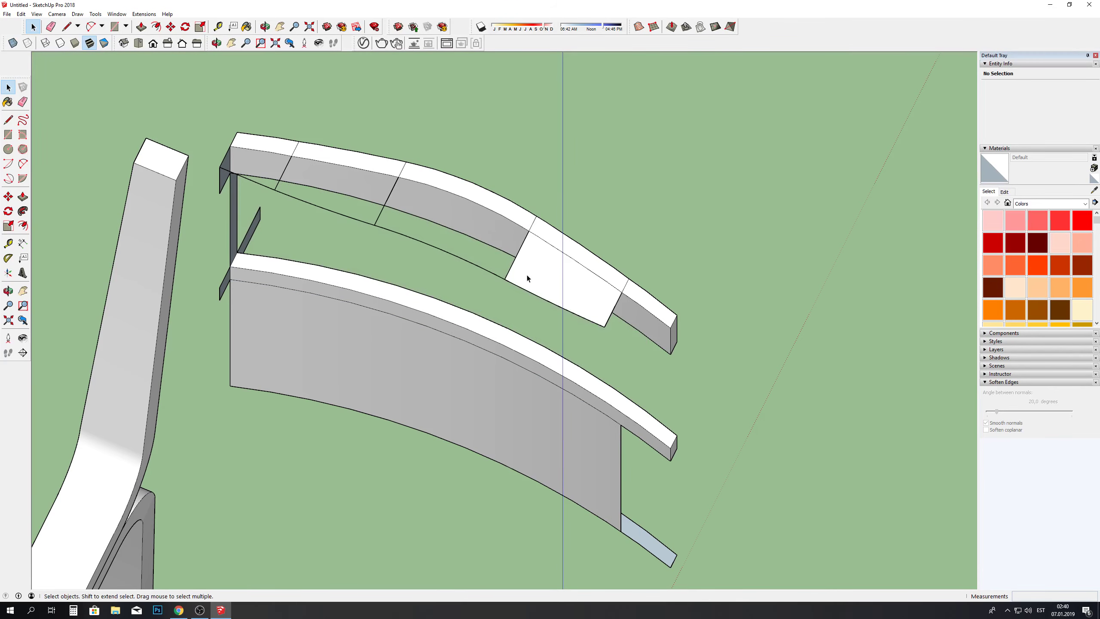
left_click(479, 372)
key("Delete")
left_click(259, 305)
key("Delete")
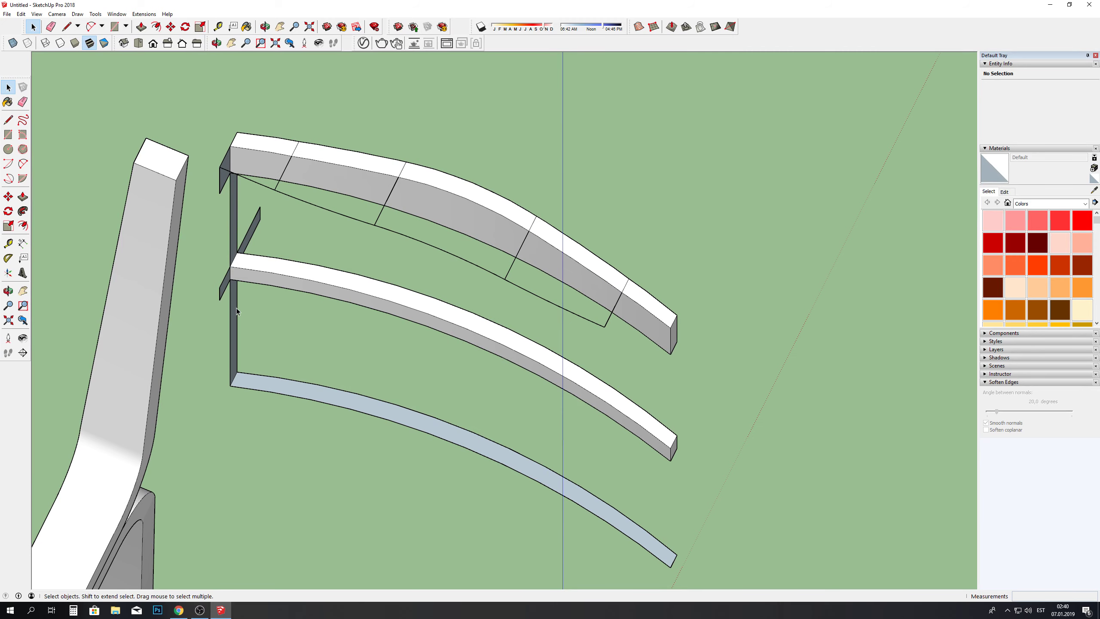
Step: Delete the diagonal dark sliver and the tall vertical dark faces
scroll(242, 249, "up", 3)
left_click(243, 249)
key("Delete")
key("Delete")
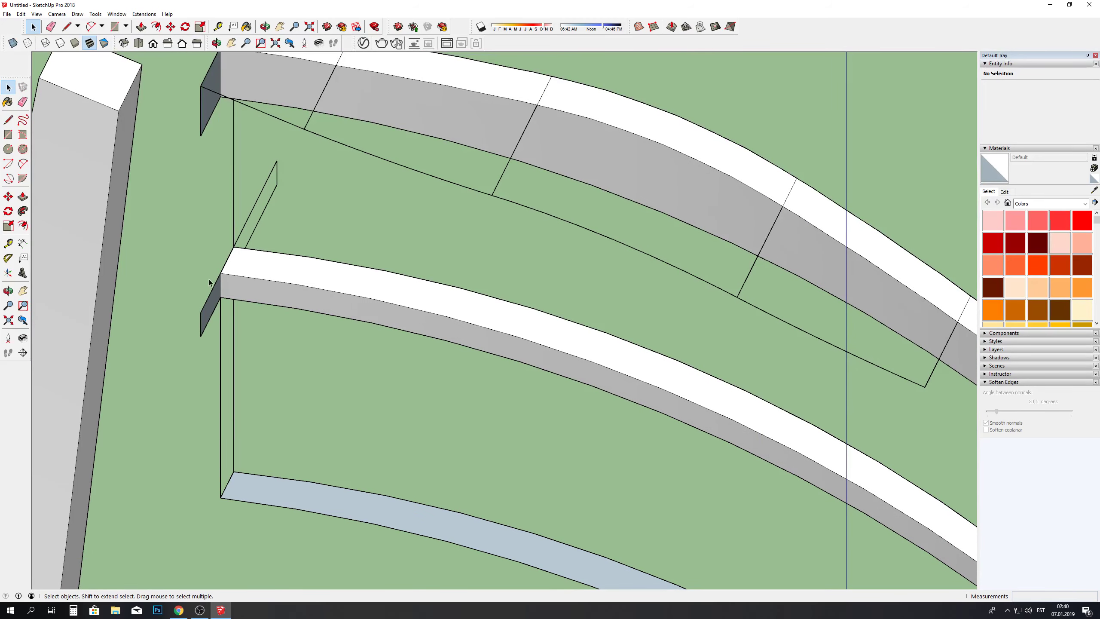
left_click(212, 294)
key("Delete")
left_click(205, 99)
key("Delete")
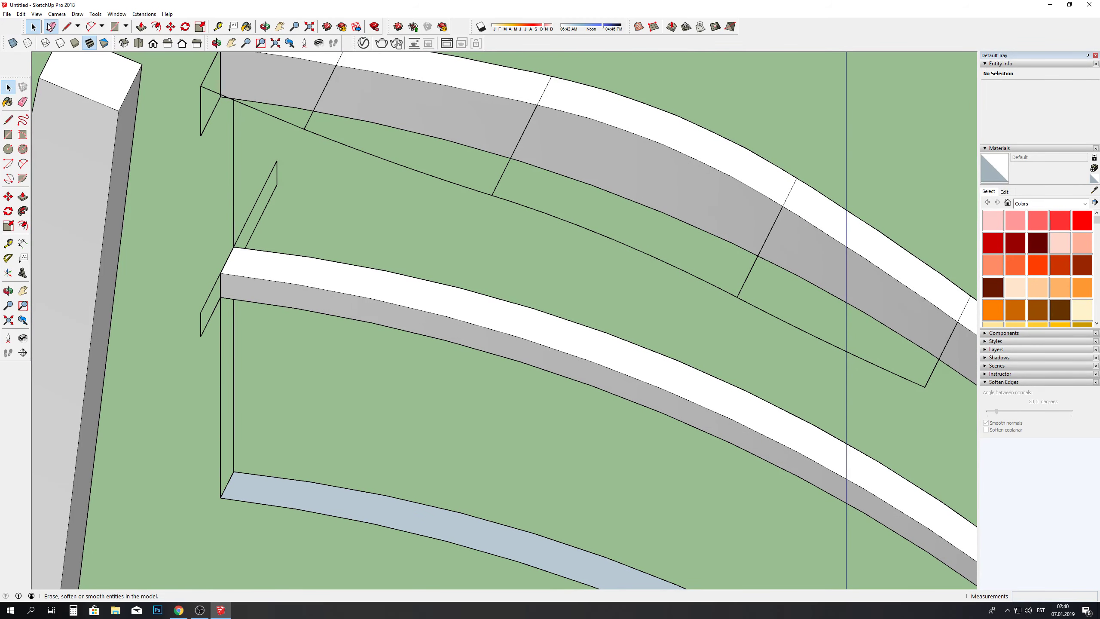
Step: Erase the leftover edges between the slats and the rectangle edges below the upper slat
left_click(50, 27)
mouse_move(203, 125)
left_mouse_down()
mouse_move(216, 121)
mouse_move(247, 217)
left_mouse_up()
left_click(306, 130)
left_click(277, 173)
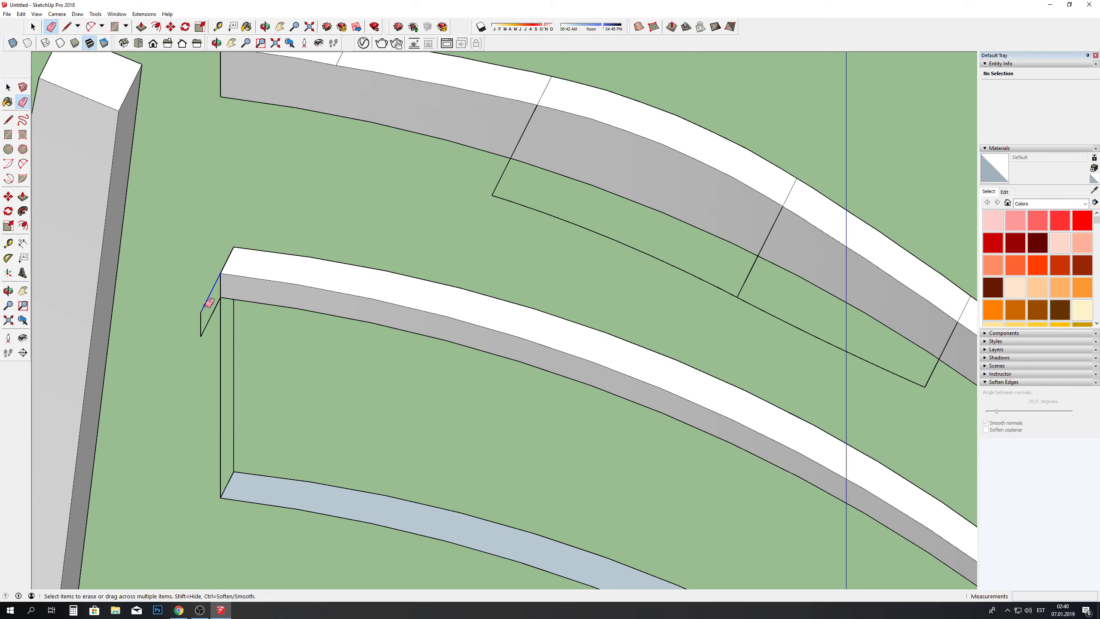
mouse_move(209, 302)
left_mouse_down()
mouse_move(206, 319)
mouse_move(236, 337)
left_mouse_up()
scroll(225, 299, "down", 2)
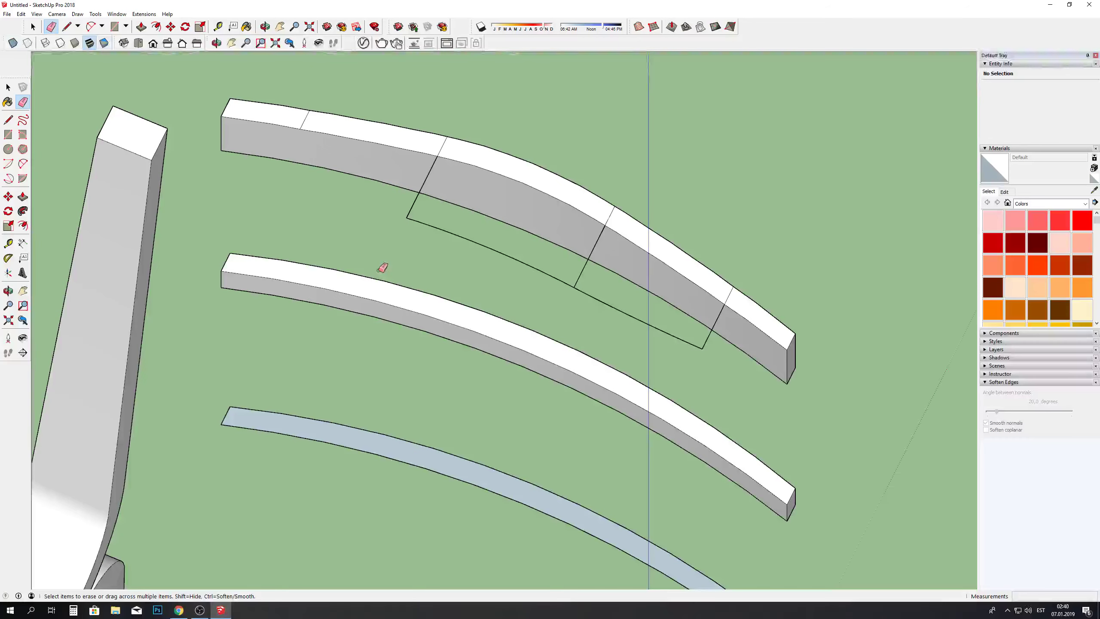
left_click_drag(417, 225, 414, 197)
Step: Erase the light-blue bottom strip, remaining rectangle edges and the upper slat's segment lines
left_click(232, 432)
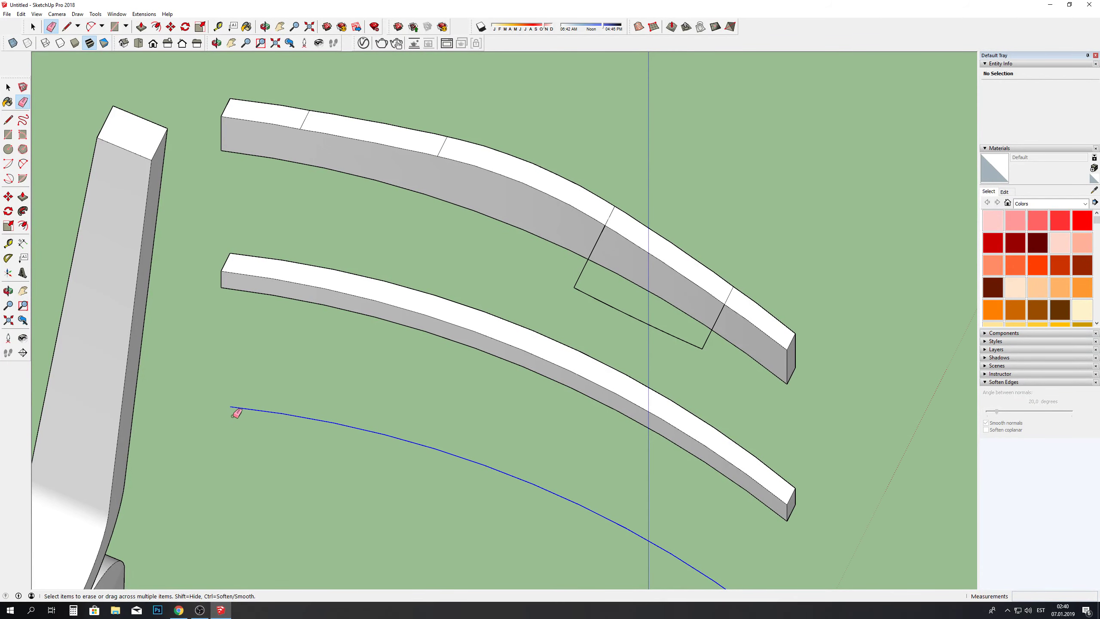
scroll(405, 381, "down", 1)
scroll(405, 381, "down", 1)
left_click_drag(611, 363, 541, 325)
left_click(523, 308)
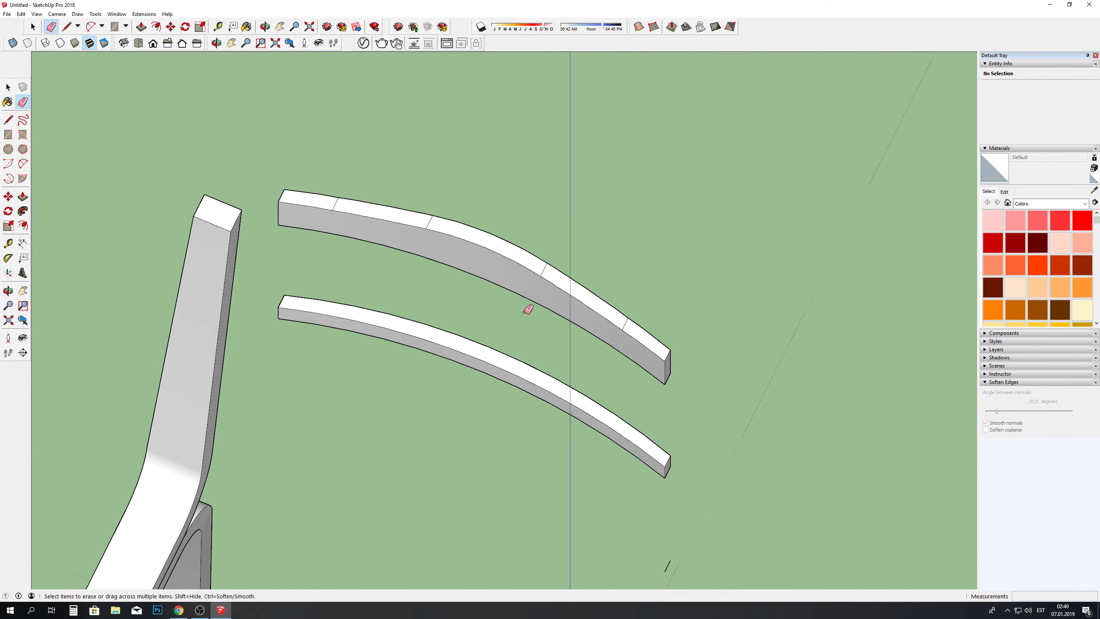
scroll(509, 304, "down", 1)
scroll(600, 299, "up", 1)
scroll(589, 333, "up", 2)
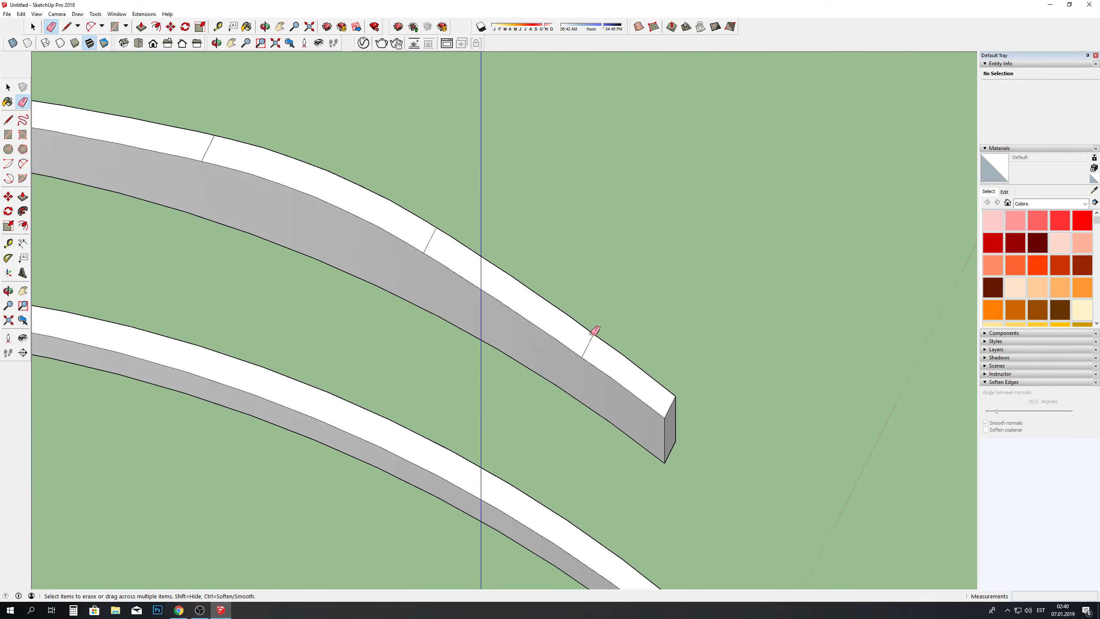
left_click(585, 339)
left_click(429, 238)
scroll(234, 148, "down", 2)
scroll(216, 147, "up", 1)
scroll(381, 174, "down", 1)
scroll(382, 174, "down", 1)
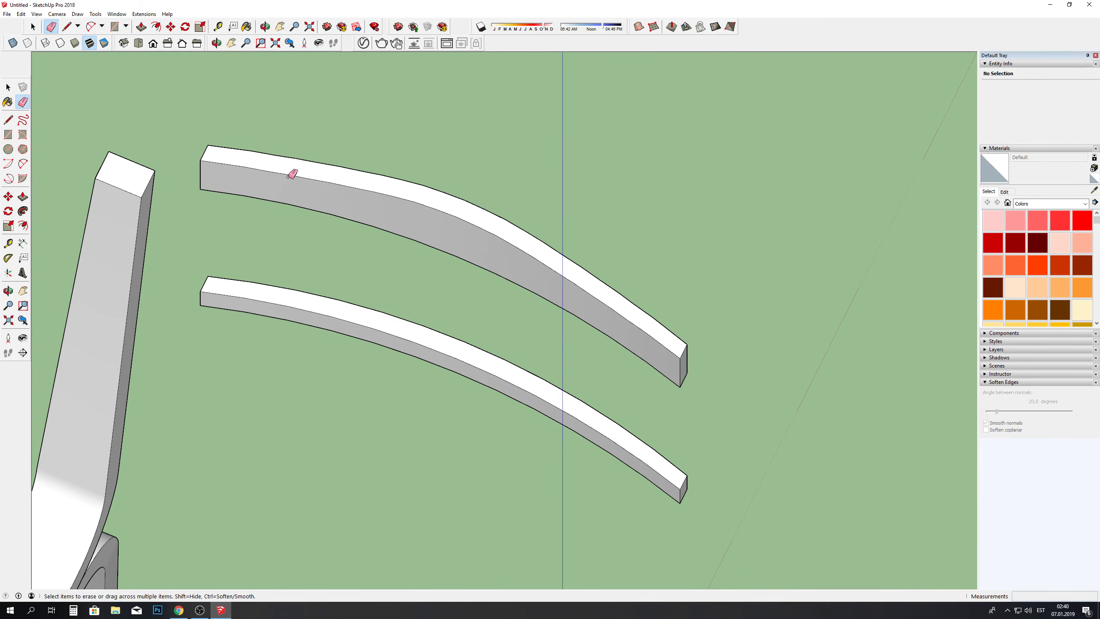
scroll(377, 386, "up", 1)
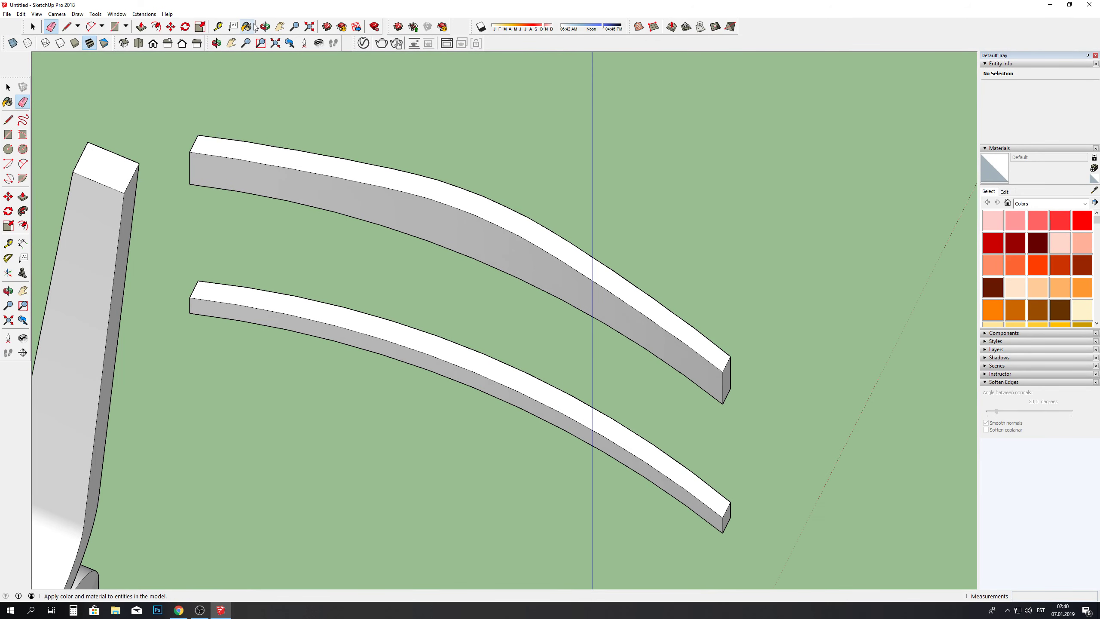
Step: Try an offset outline on the lower slat's top face, then undo it
left_click(217, 43)
mouse_move(398, 212)
left_mouse_down()
mouse_move(407, 204)
mouse_move(412, 222)
left_mouse_up()
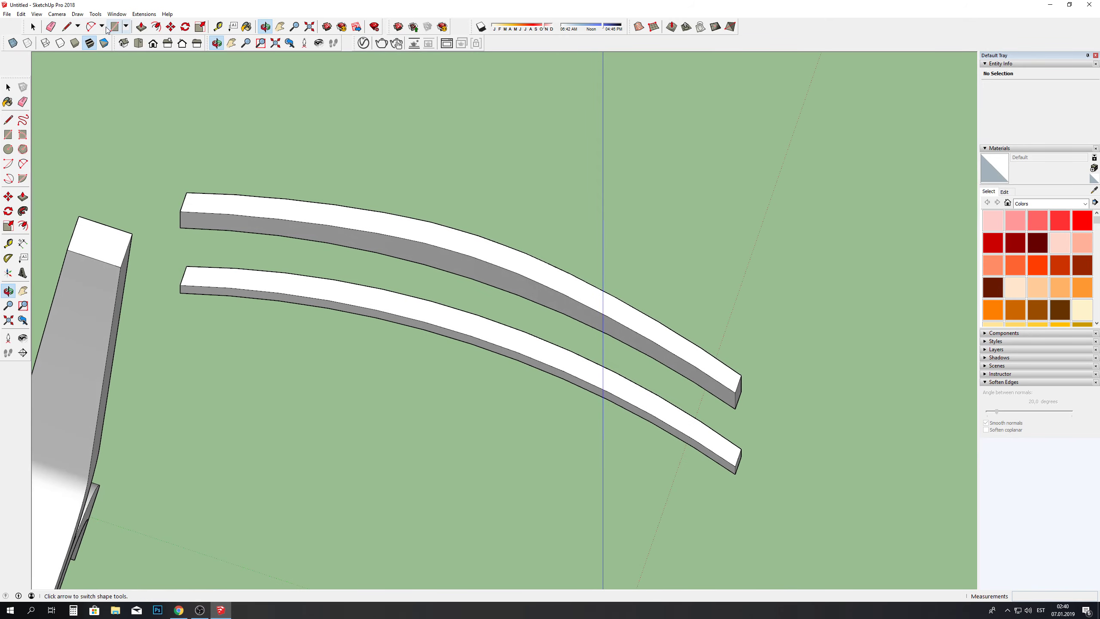
left_click(156, 27)
scroll(396, 281, "up", 2)
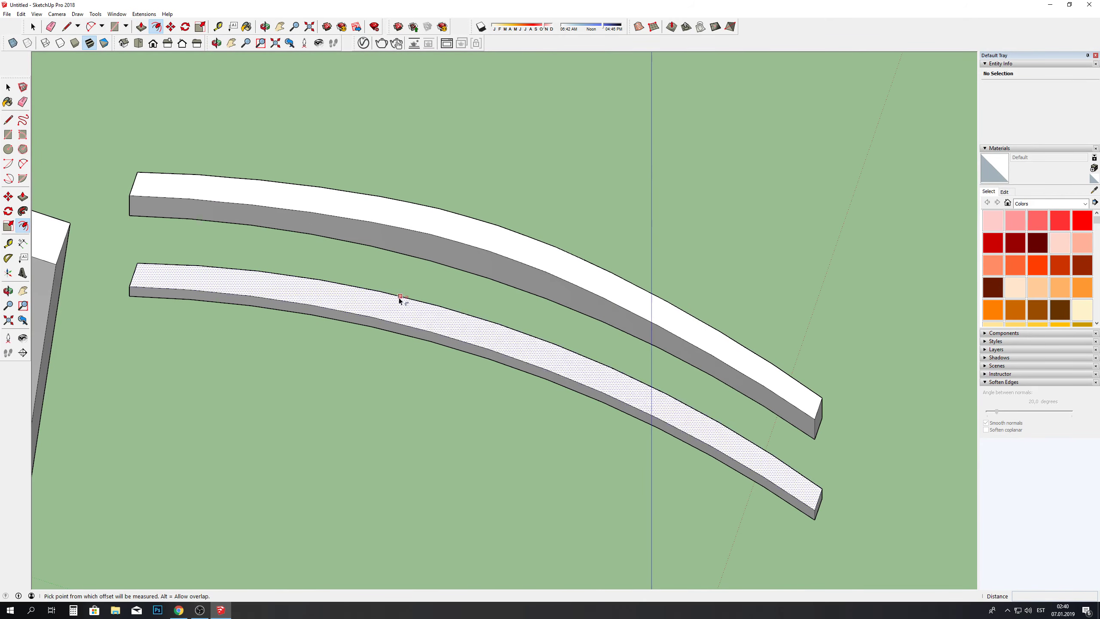
left_click(399, 297)
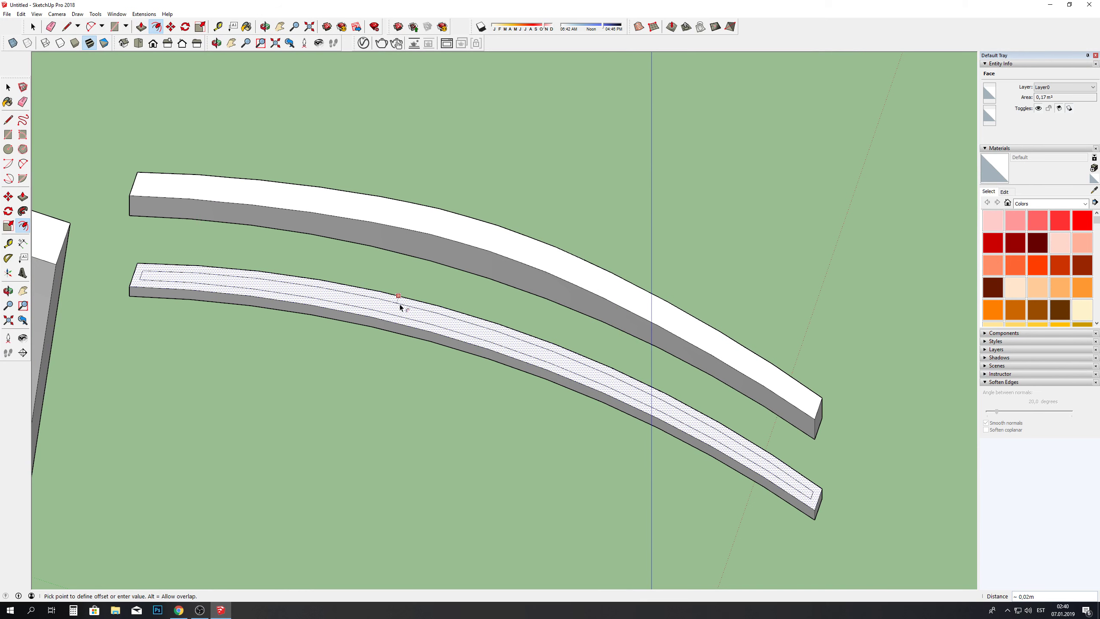
left_click(466, 311)
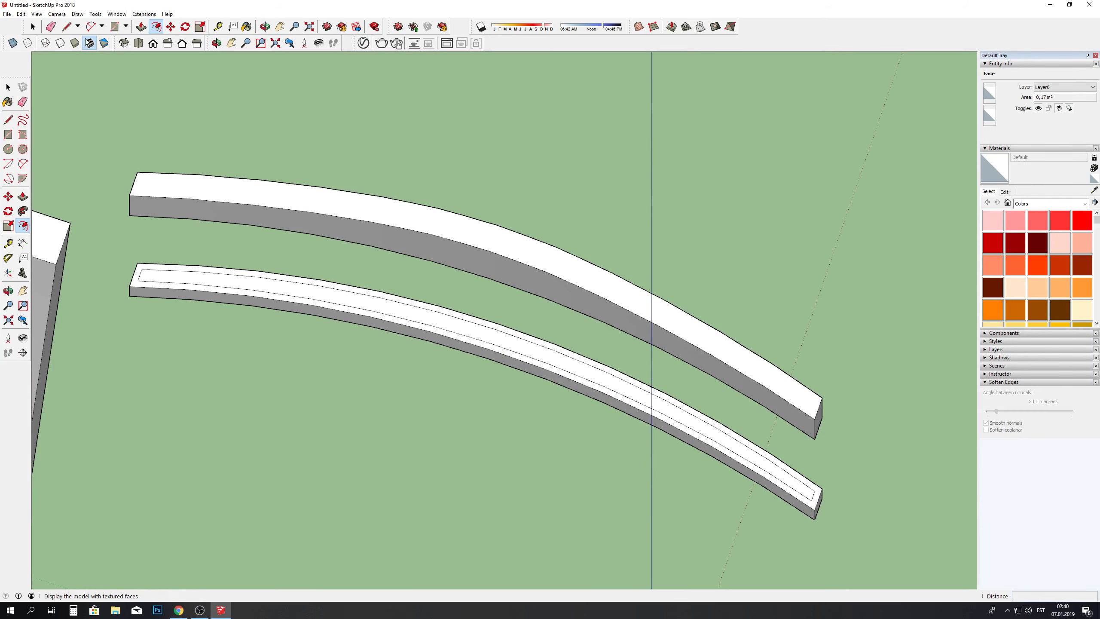
key("l")
left_click(432, 325)
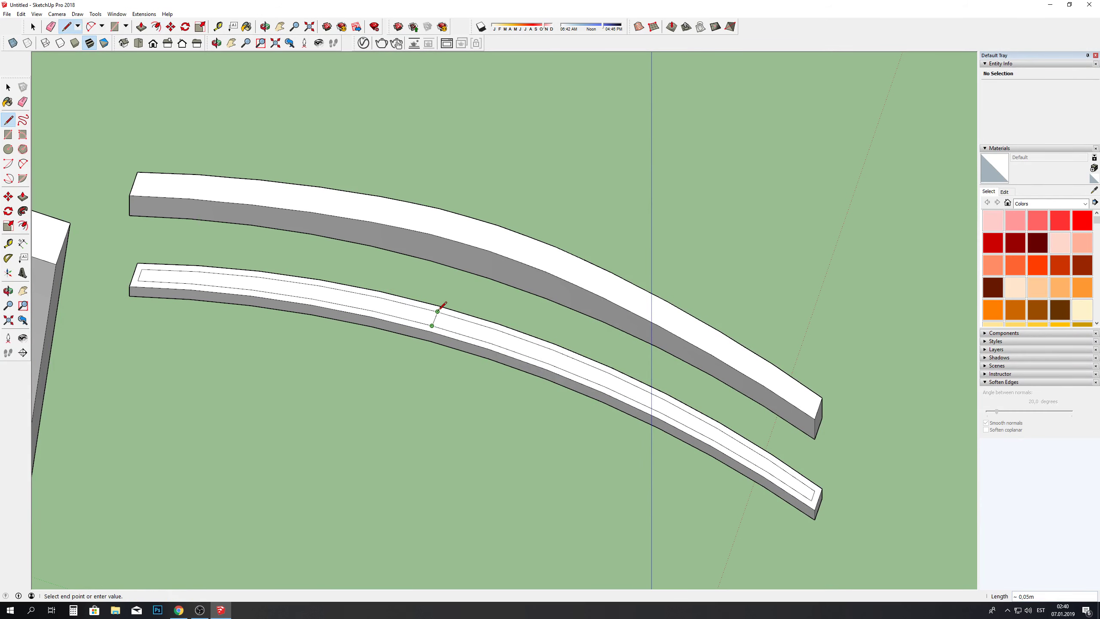
key("ctrl+z")
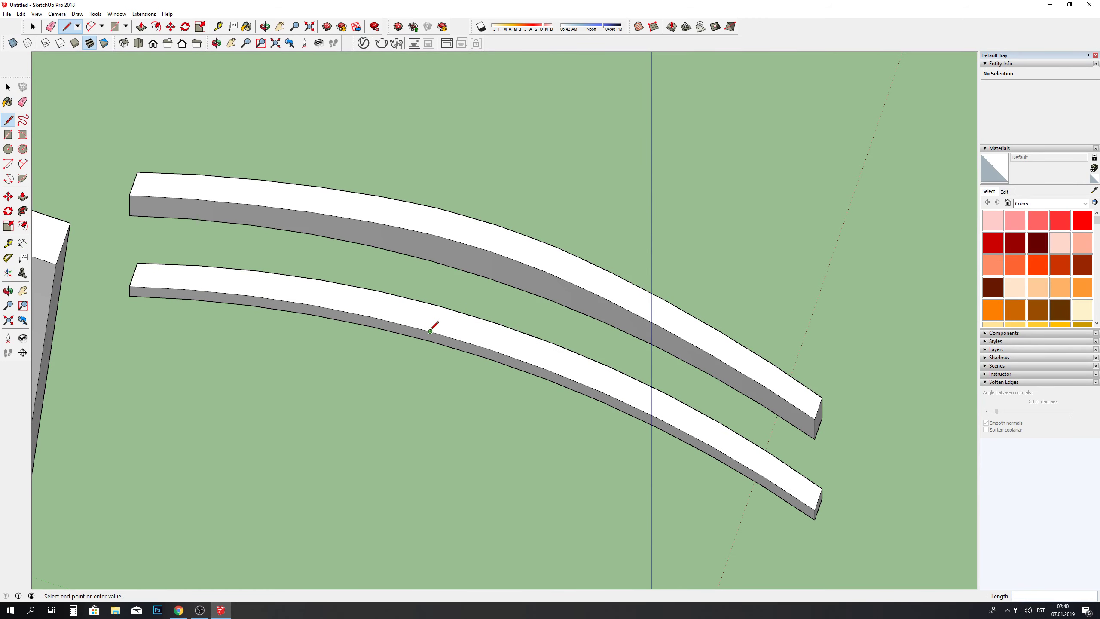
Step: Draw short cross lines at regular intervals across the lower slat's top face
left_click(439, 306)
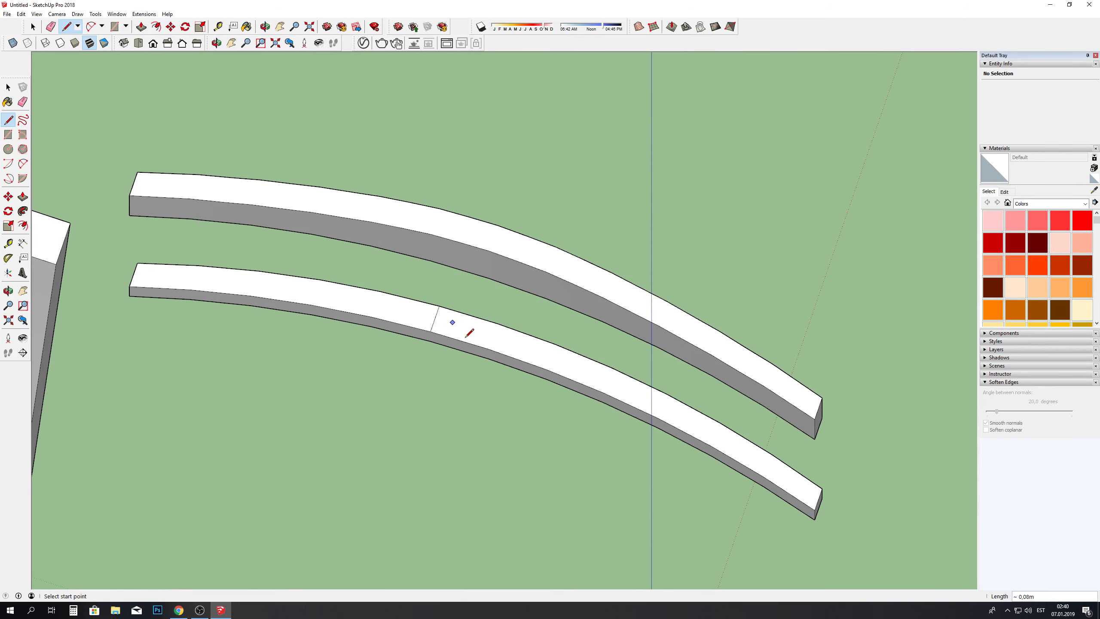
left_click(499, 326)
left_click(547, 368)
left_click(555, 345)
left_click(371, 316)
left_click(381, 291)
left_click(312, 305)
Step: Draw the remaining cross lines dividing the lower slat's top into sections
left_click(320, 279)
left_click(259, 271)
left_click(251, 296)
left_click(602, 392)
left_click(611, 367)
Step: Offset 0,02m inset rectangles inside the first four slat sections
key("f")
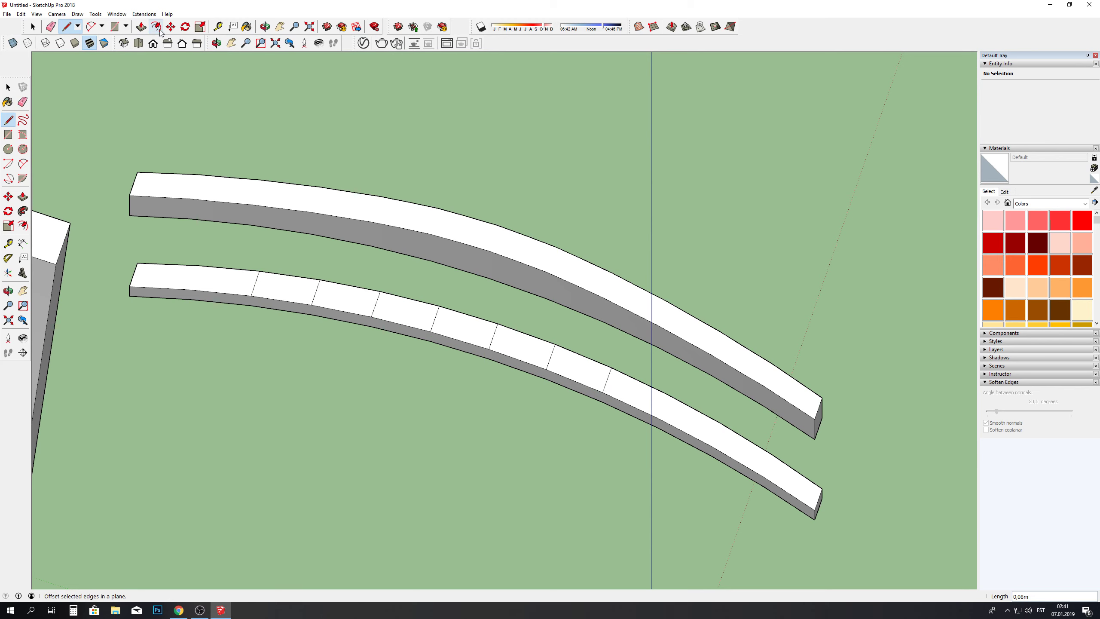
scroll(292, 296, "up", 2)
scroll(292, 295, "up", 1)
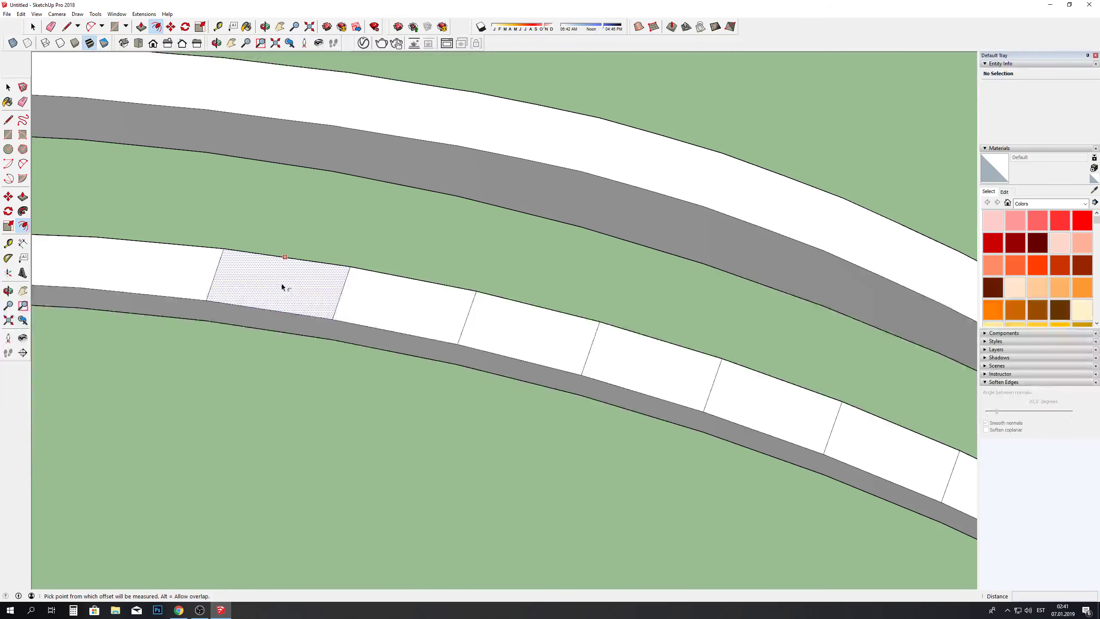
left_click(281, 288)
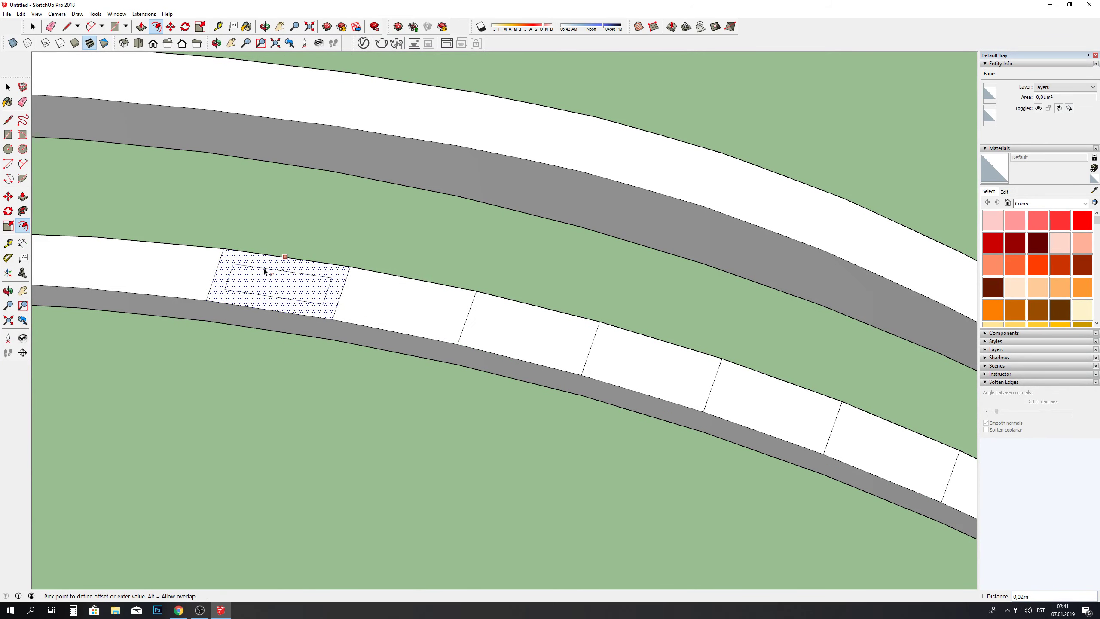
left_click(265, 272)
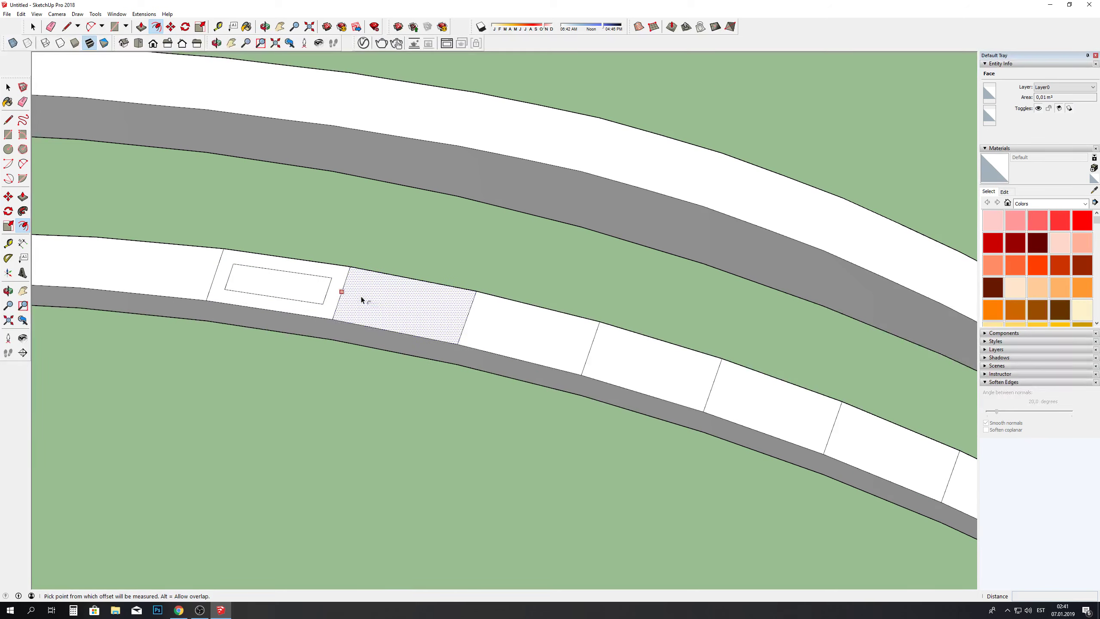
double_click(376, 301)
double_click(536, 332)
double_click(647, 363)
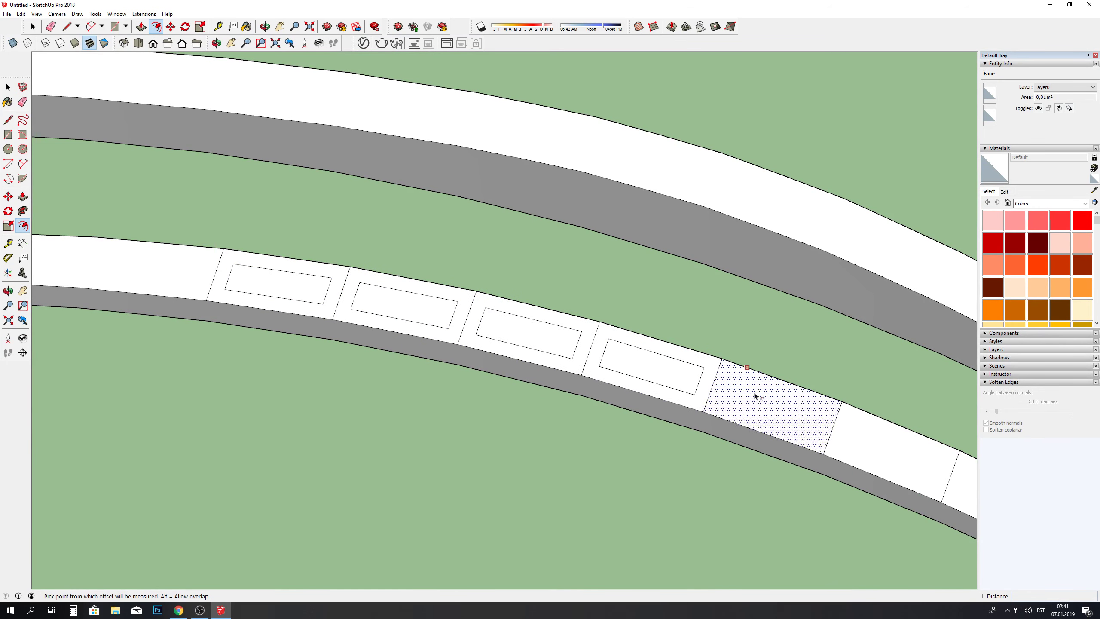
Step: Add matching 0,02m inset rectangles in the fifth and sixth sections
left_click(731, 387)
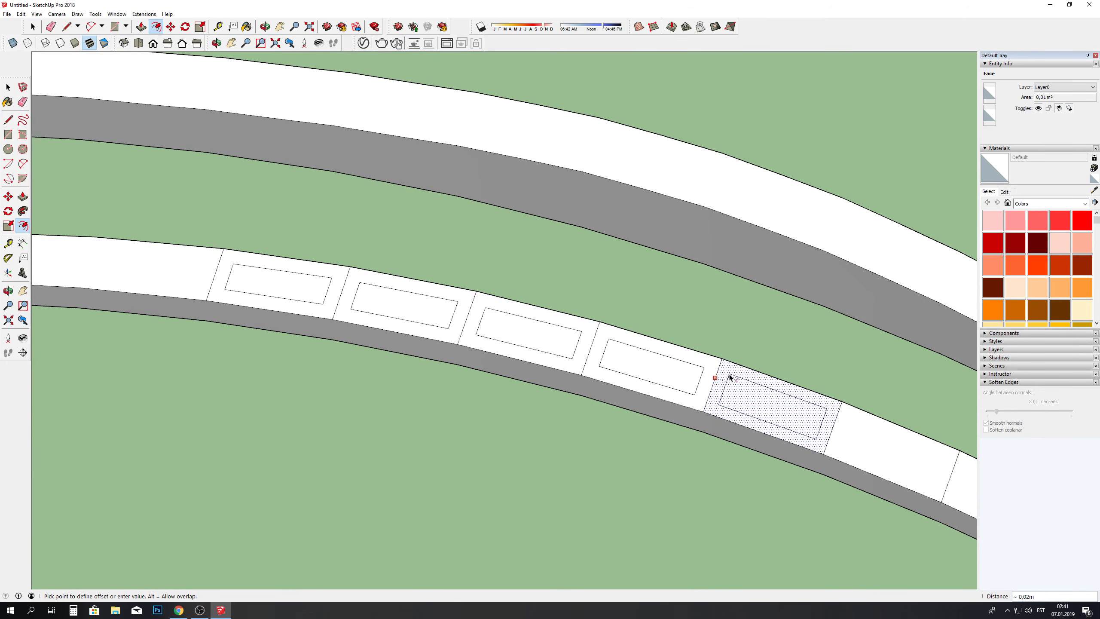
left_click(715, 373)
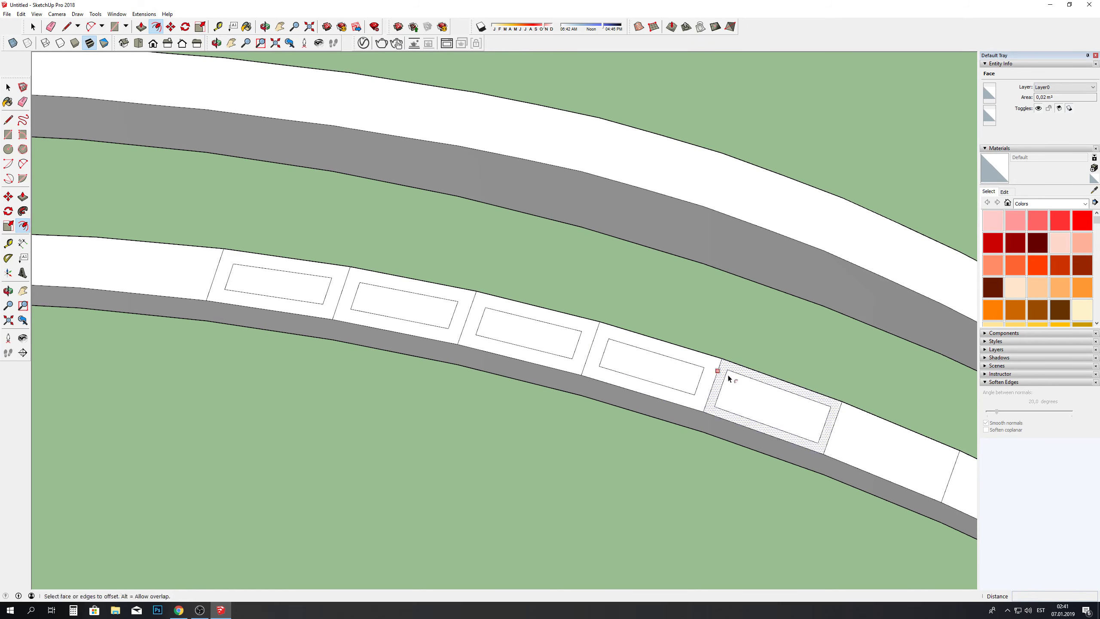
scroll(736, 381, "up", 2)
scroll(732, 386, "up", 2)
left_click(723, 386)
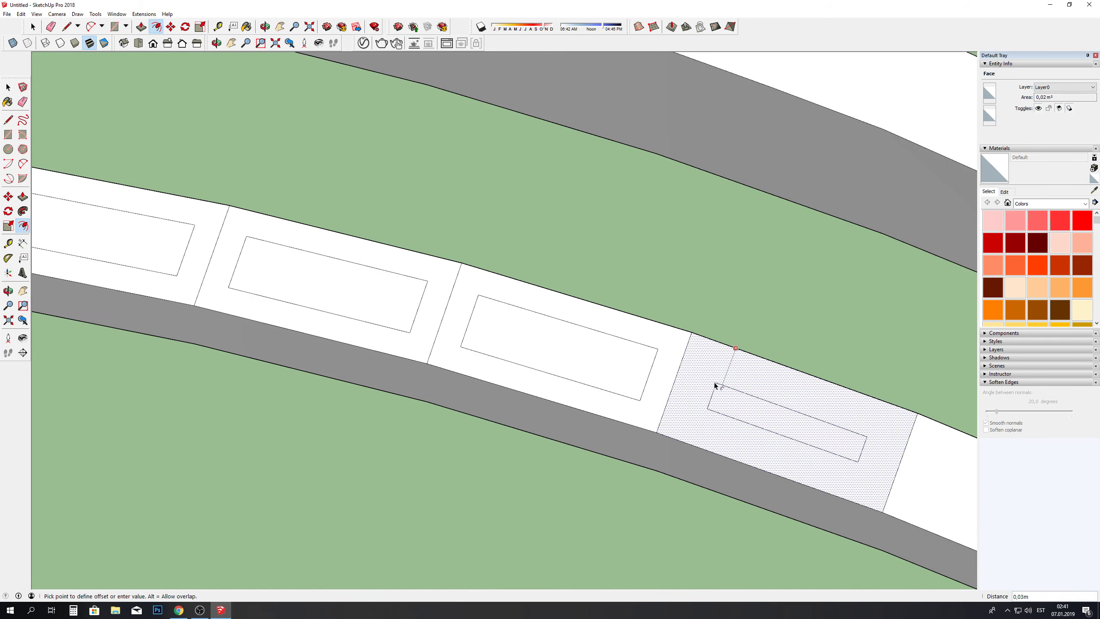
left_click(715, 371)
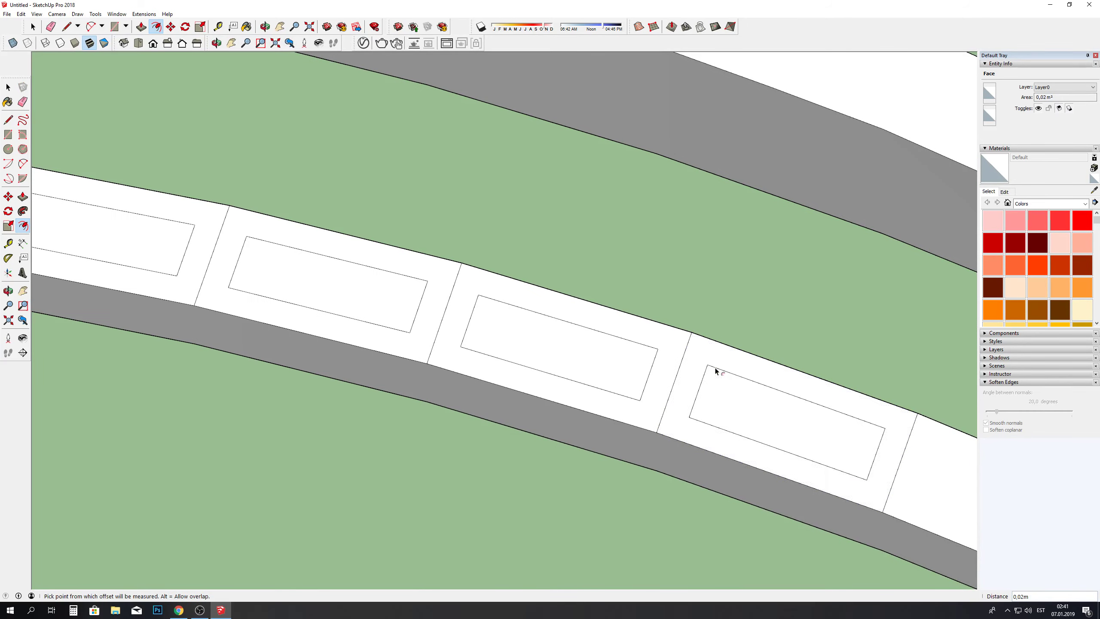
scroll(476, 312, "down", 4)
scroll(660, 371, "down", 3)
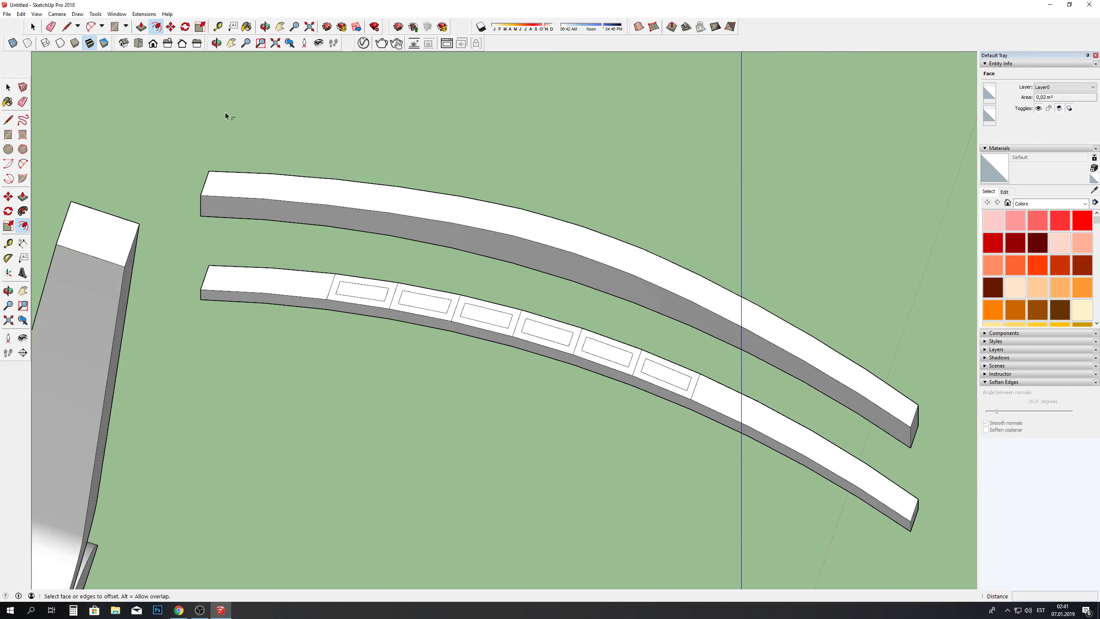
left_click(89, 27)
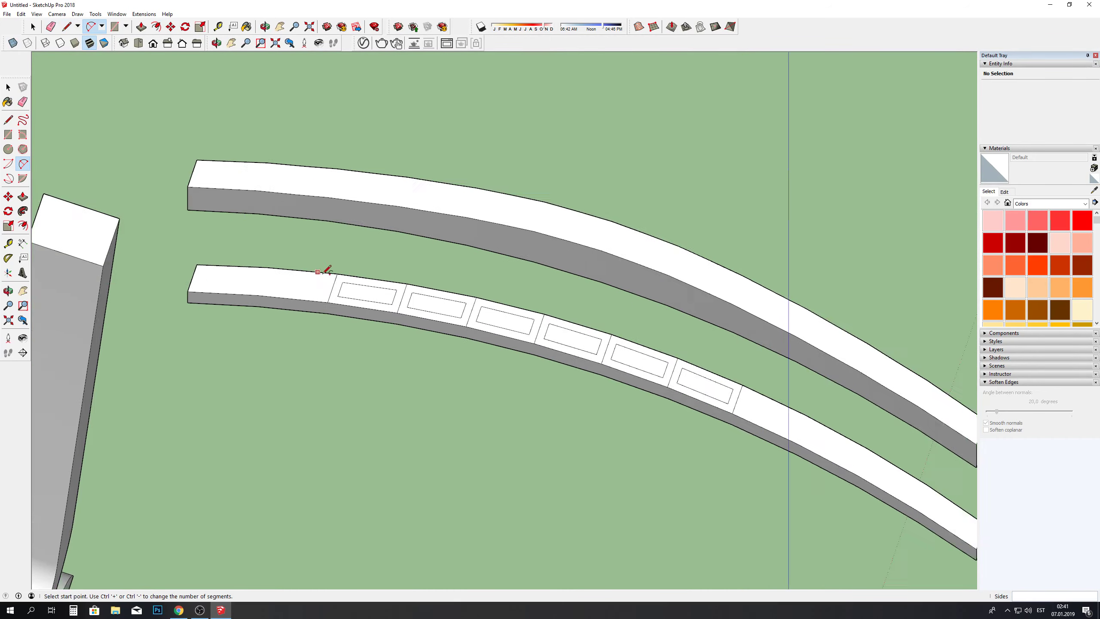
scroll(338, 280, "up", 3)
scroll(368, 288, "up", 2)
left_click(389, 279)
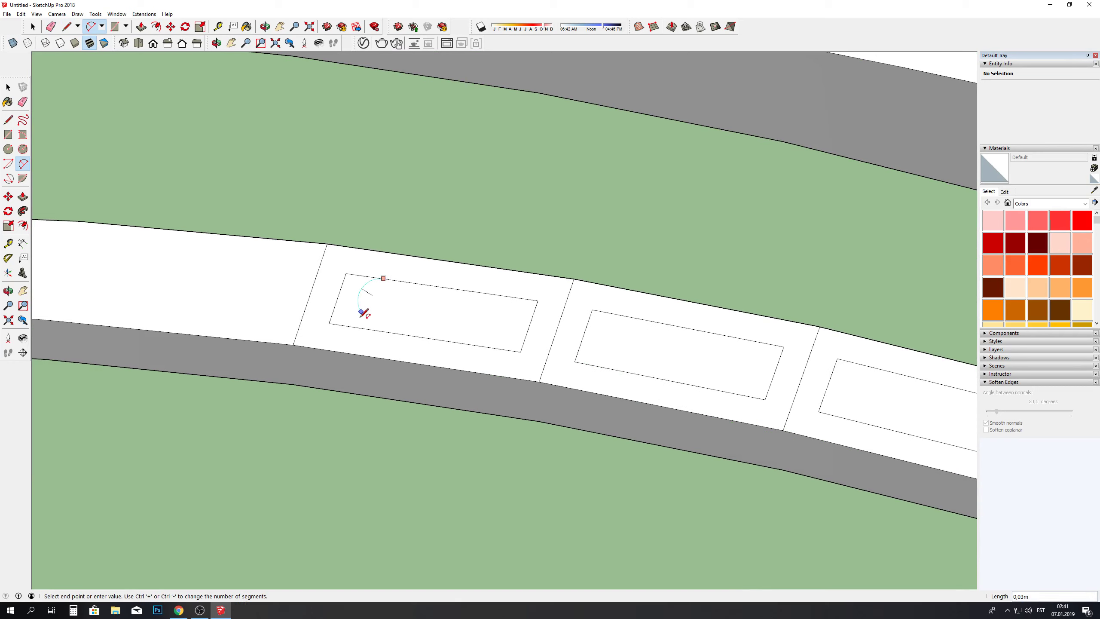
key("Escape")
left_click(350, 326)
key("Escape")
left_click(377, 277)
left_click(360, 328)
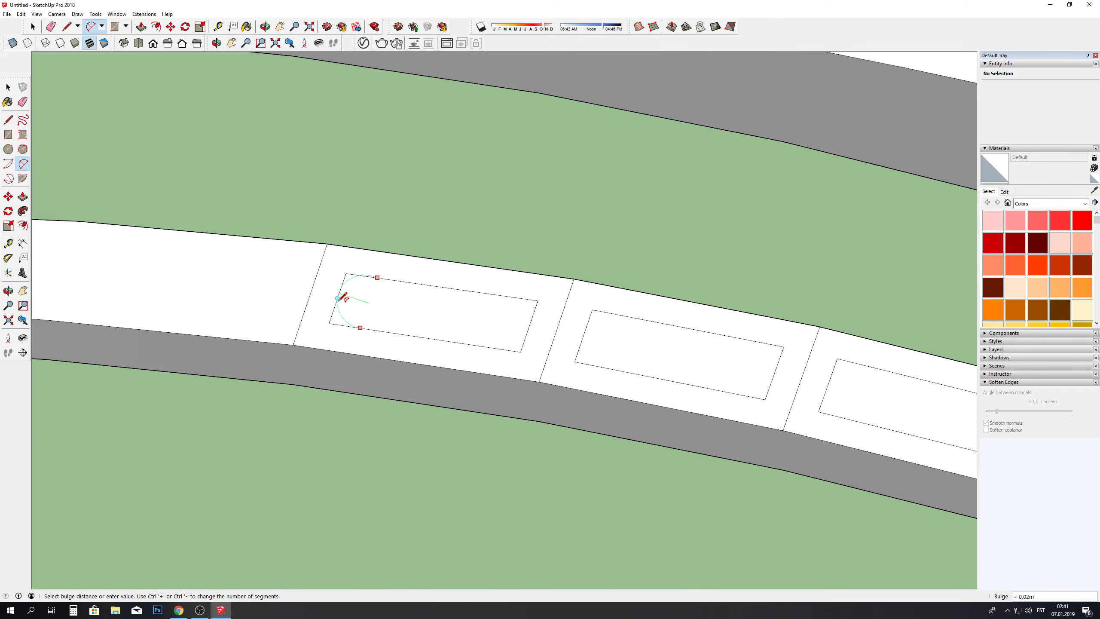
scroll(341, 296, "up", 2)
scroll(346, 297, "up", 3)
key("Escape")
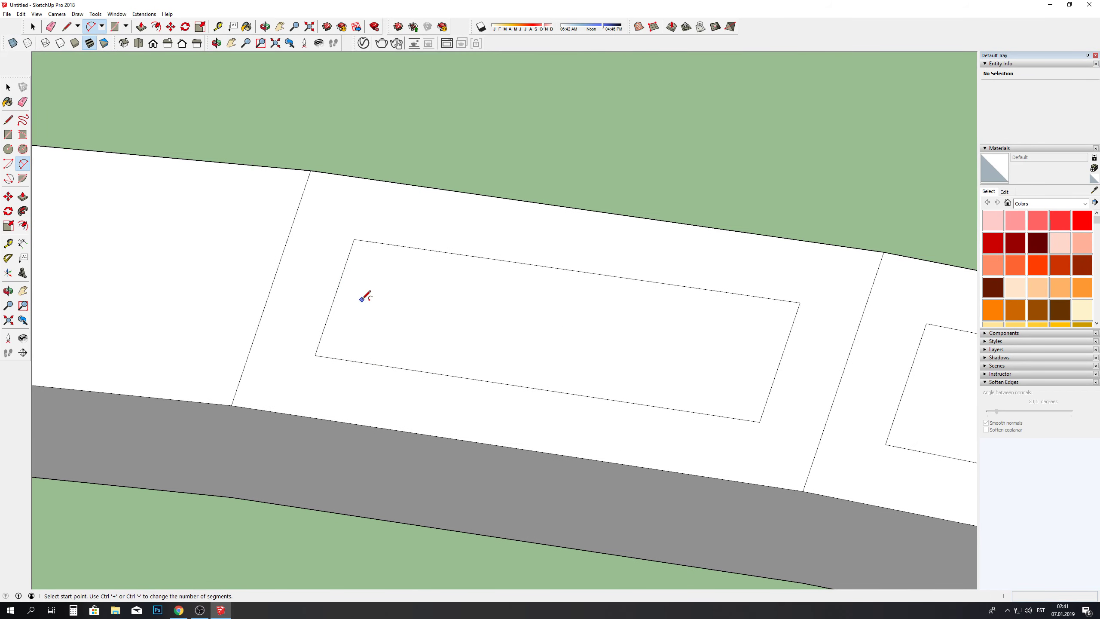
scroll(363, 295, "down", 3)
mouse_move(379, 253)
middle_mouse_down()
mouse_move(404, 204)
mouse_move(266, 197)
middle_mouse_up()
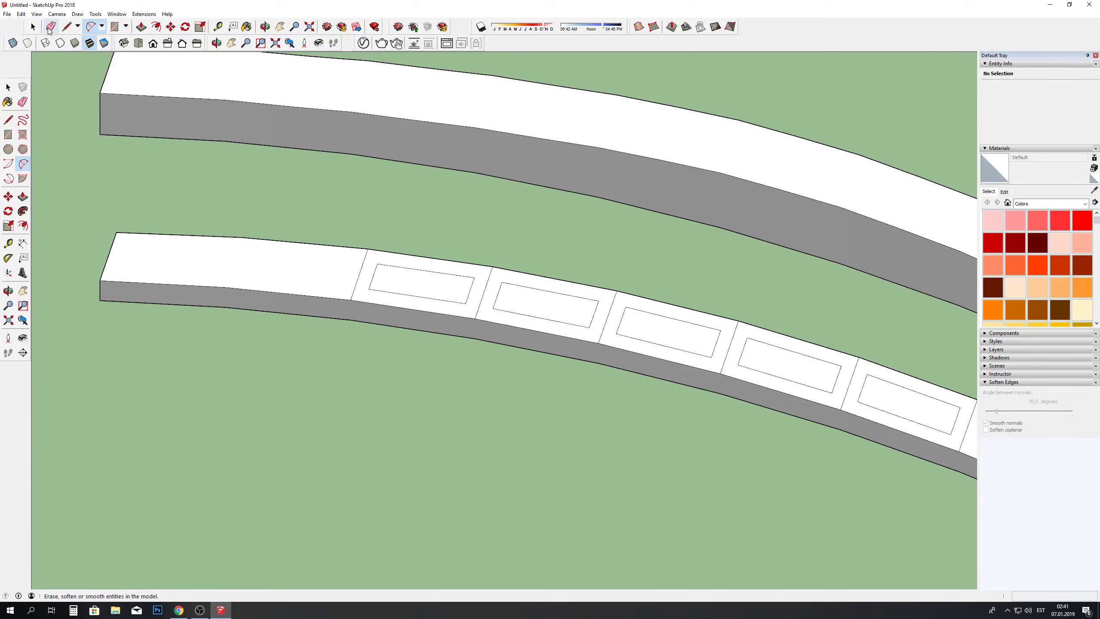
Step: Erase the dividing cross lines between the inset rectangles along the lower slat
left_click(51, 27)
left_click(366, 255)
left_click(489, 281)
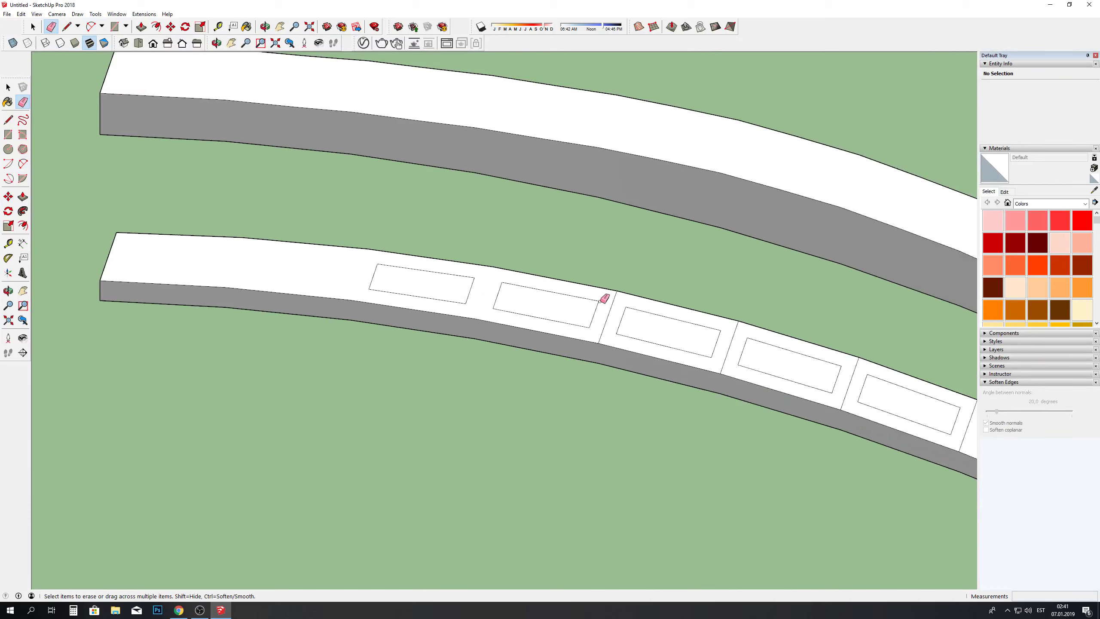
left_click(612, 305)
left_click(739, 337)
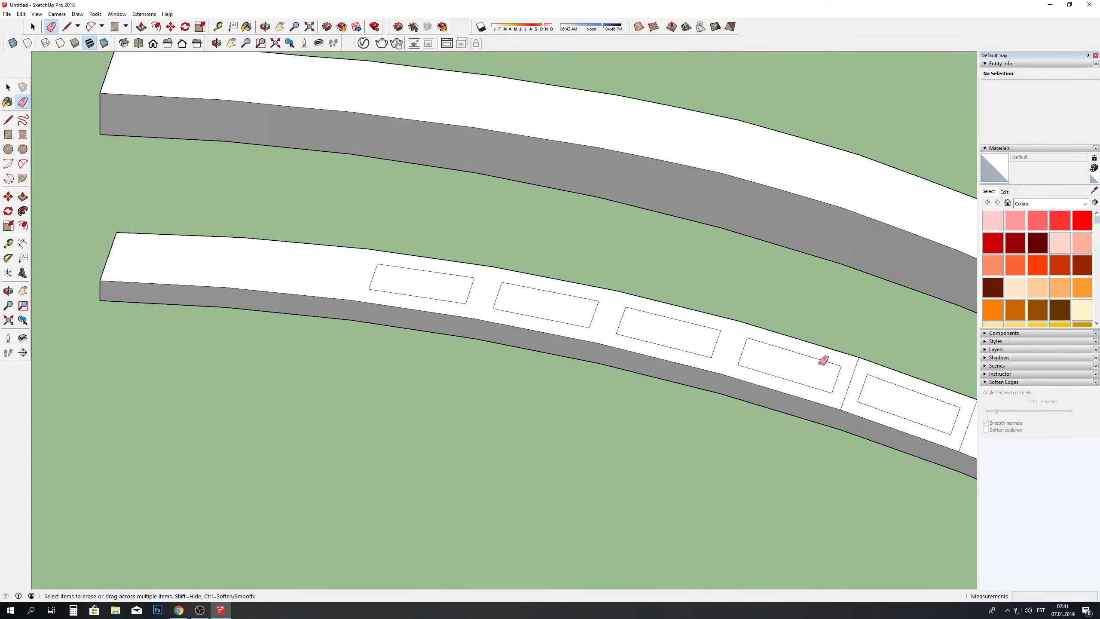
left_click(858, 367)
scroll(346, 234, "down", 2)
scroll(825, 363, "up", 1)
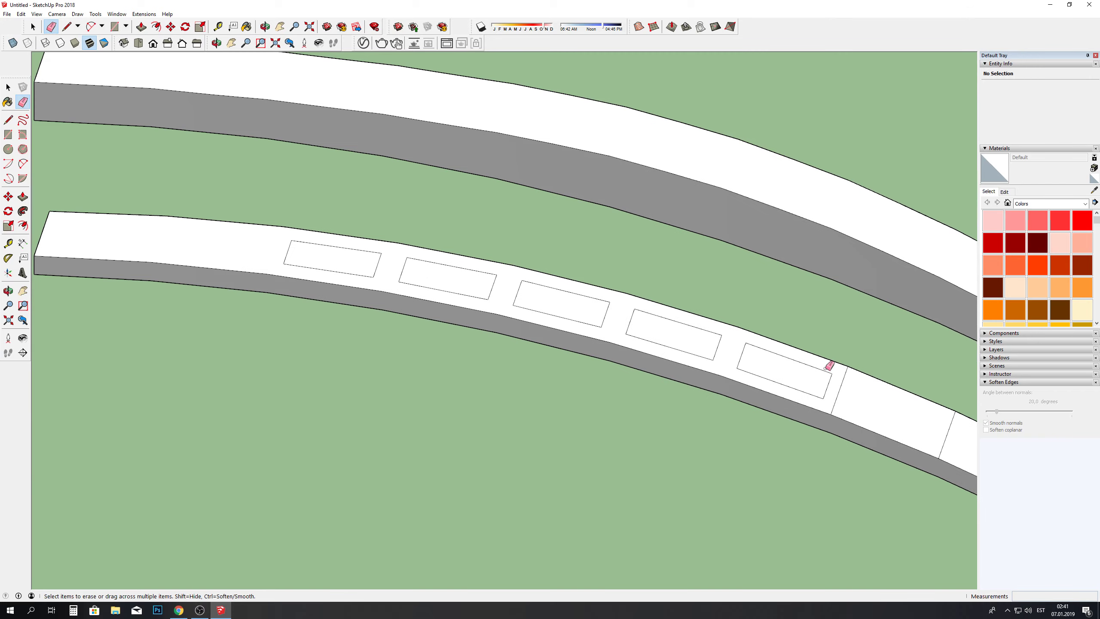
left_click(944, 426)
scroll(392, 276, "down", 1)
scroll(375, 284, "down", 3)
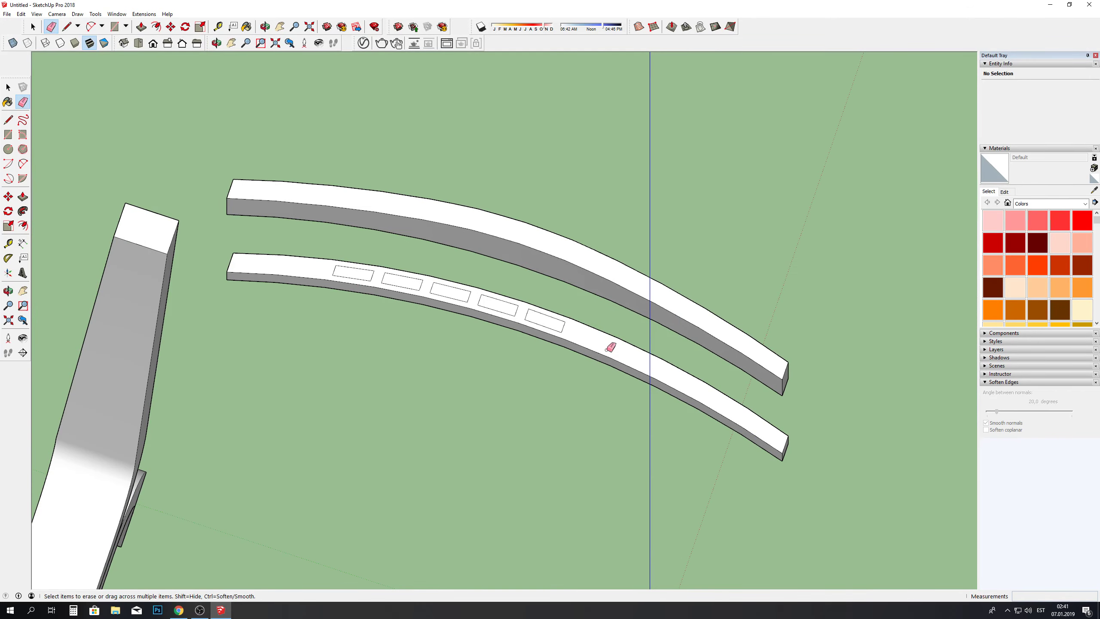
scroll(607, 350, "down", 2)
scroll(602, 380, "up", 3)
scroll(597, 351, "up", 3)
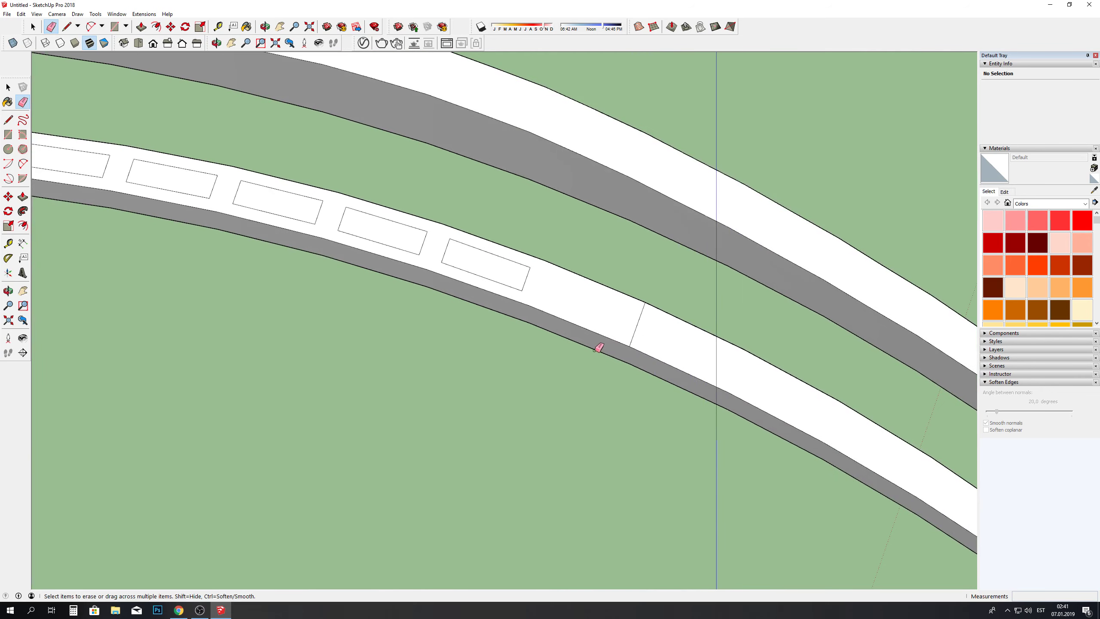
Step: Restore one cell edge and offset a sixth inset rectangle inside that cell
key("ctrl+z")
left_click(156, 29)
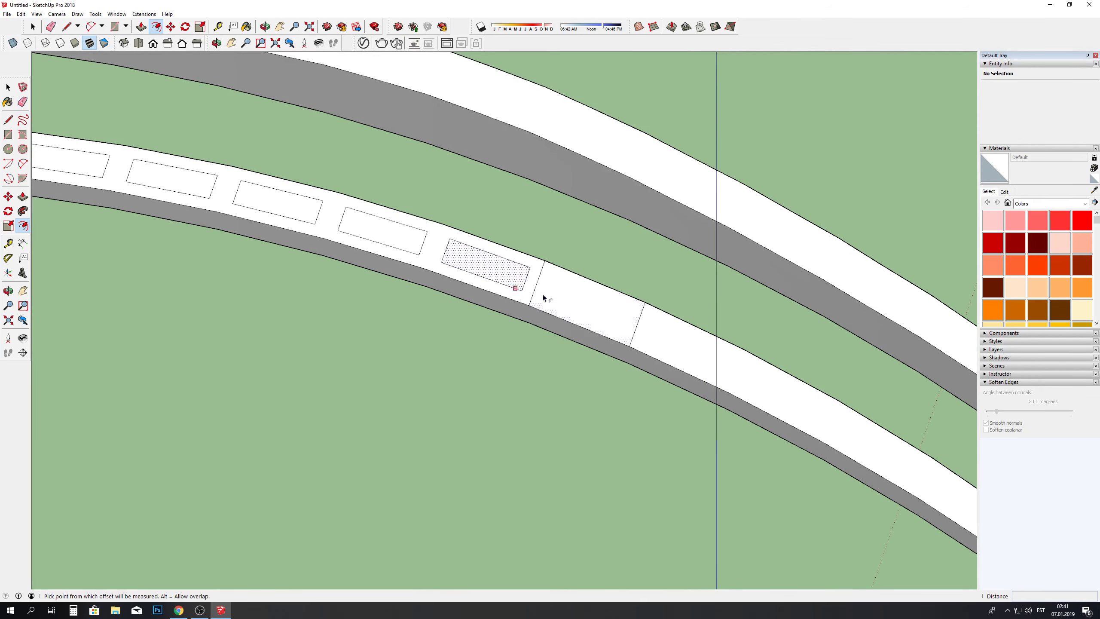
double_click(542, 298)
left_click(52, 27)
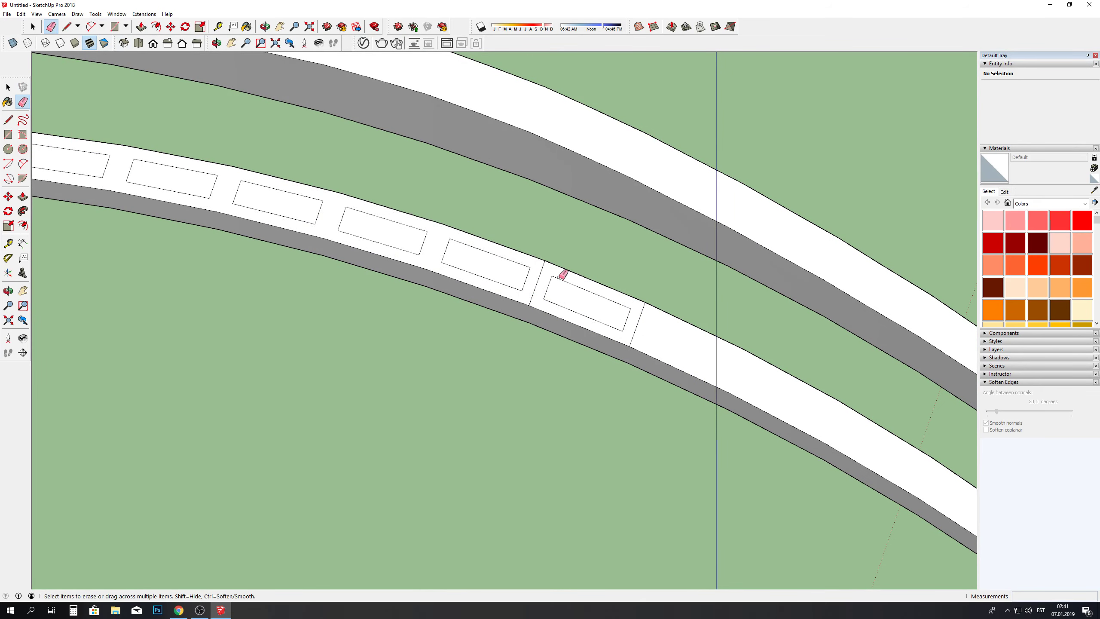
scroll(581, 283, "down", 3)
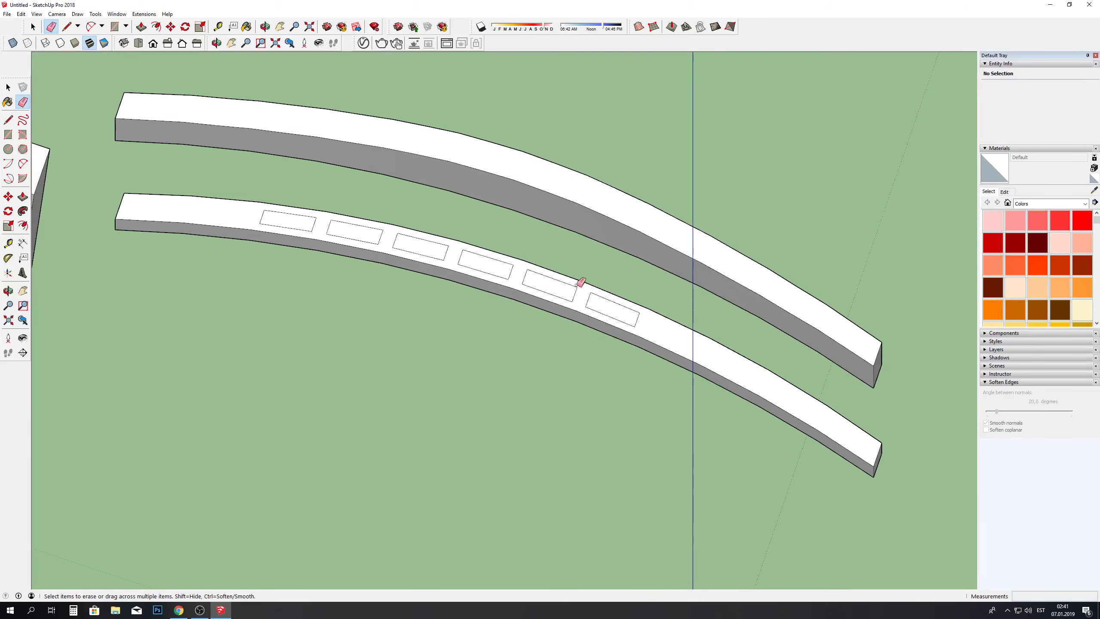
Step: Push/Pull all six inset rectangles up to the curved upper slat as spindles
left_click(142, 26)
left_click_drag(288, 221, 322, 165)
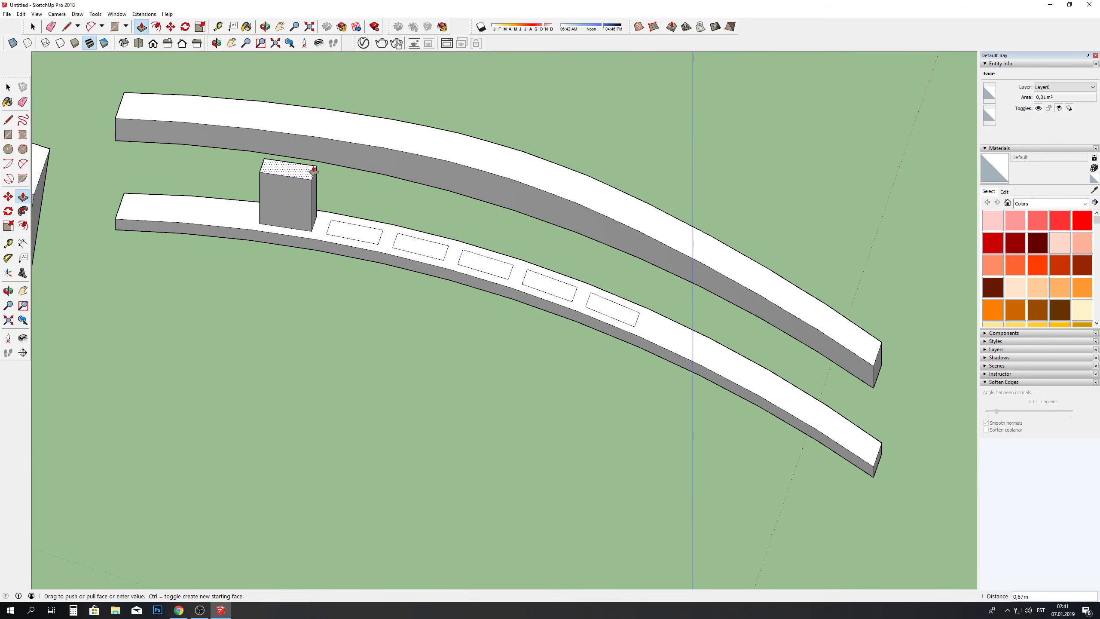
double_click(342, 229)
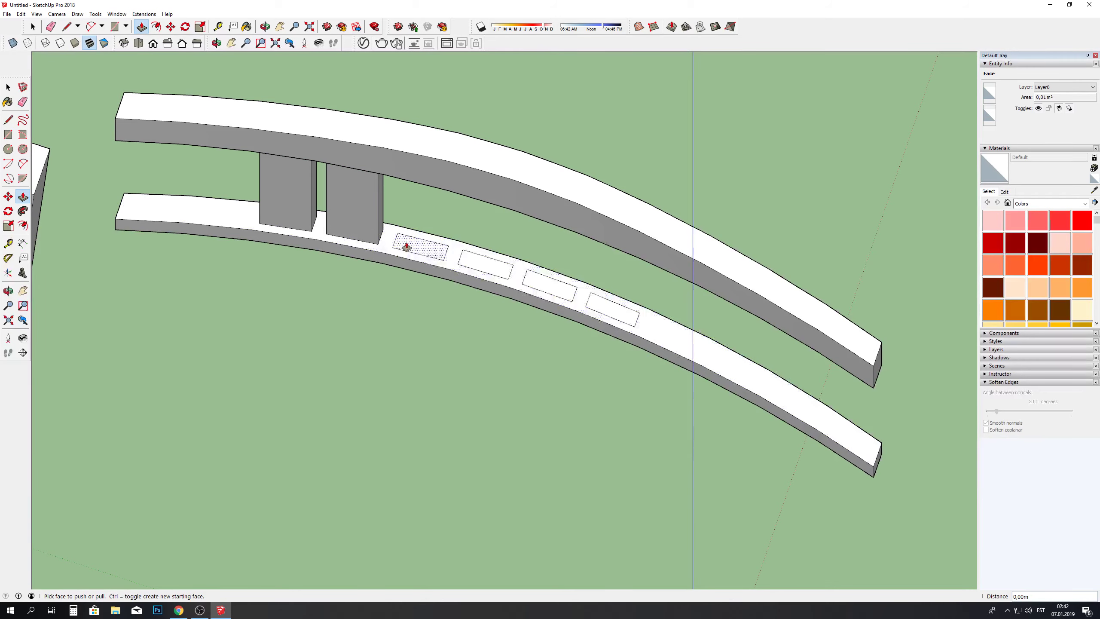
double_click(409, 246)
double_click(464, 264)
double_click(548, 288)
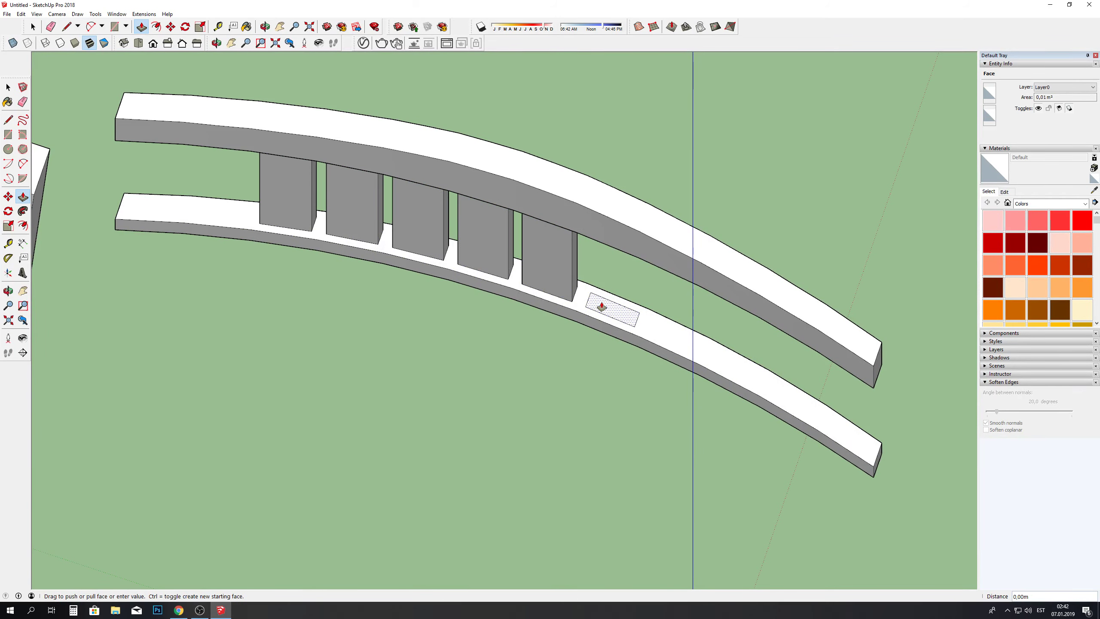
double_click(612, 309)
Step: Orbit to a front view of the chair back
key("o")
mouse_move(309, 60)
left_mouse_down()
mouse_move(563, 381)
mouse_move(454, 140)
mouse_move(612, 192)
mouse_move(735, 143)
mouse_move(675, 192)
mouse_move(646, 425)
mouse_move(607, 477)
left_mouse_up()
scroll(636, 434, "up", 4)
Step: Divide off a new slat cell beside the last spindle and inset a rectangle in it
scroll(635, 434, "up", 2)
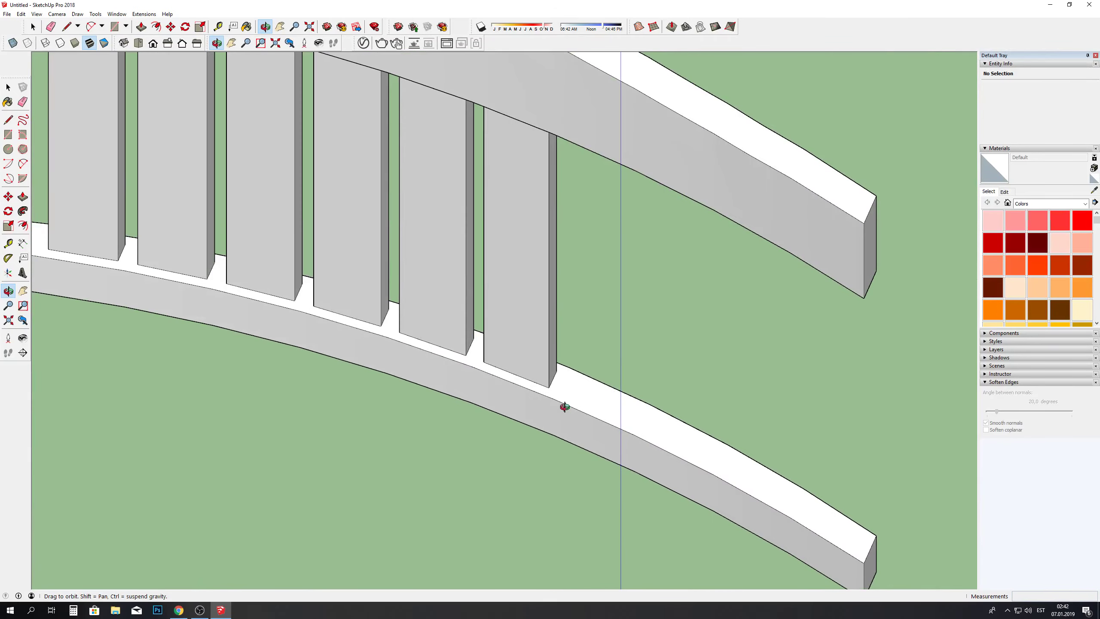
left_click(66, 27)
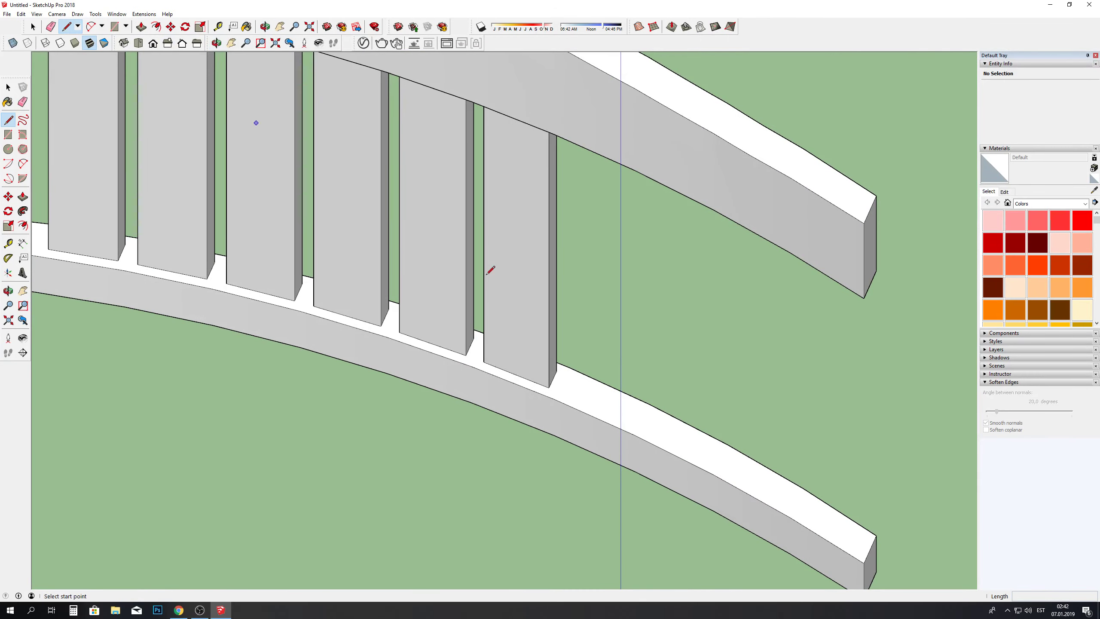
left_click(569, 367)
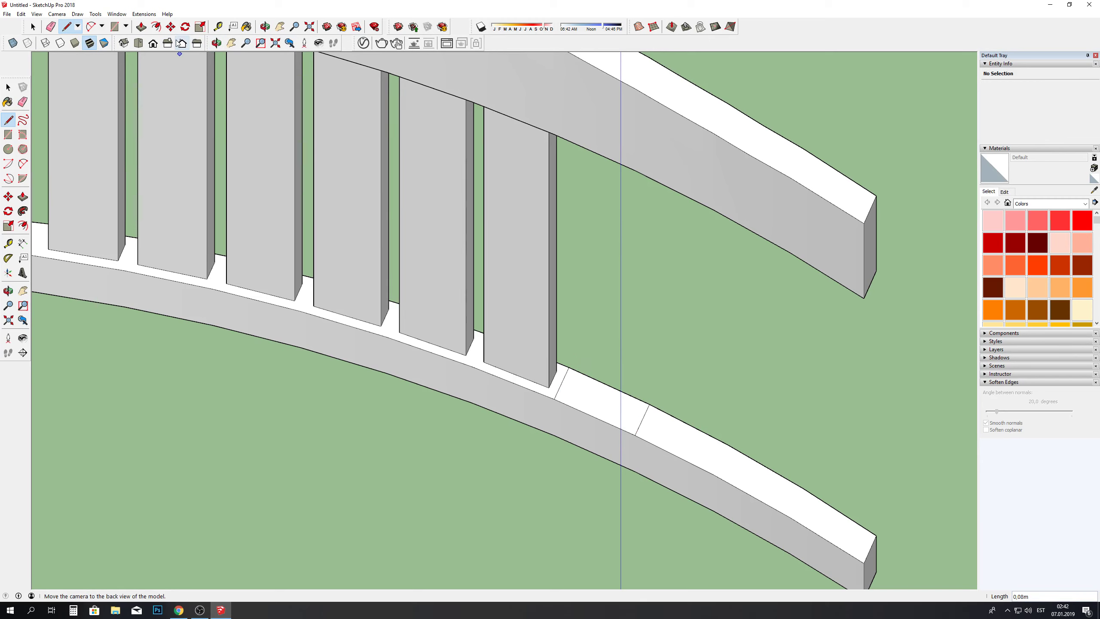
left_click(158, 29)
left_click_drag(608, 399, 605, 405)
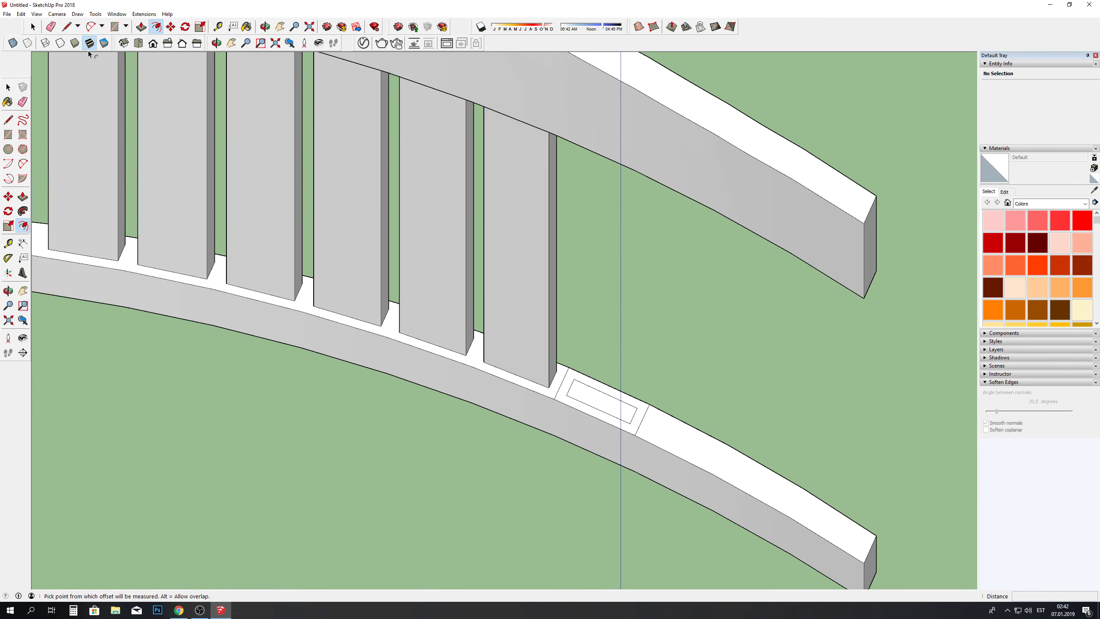
Step: Erase the new dividing line and pull the rectangle up 1,02m into a seventh spindle
left_click(51, 26)
left_click(567, 373)
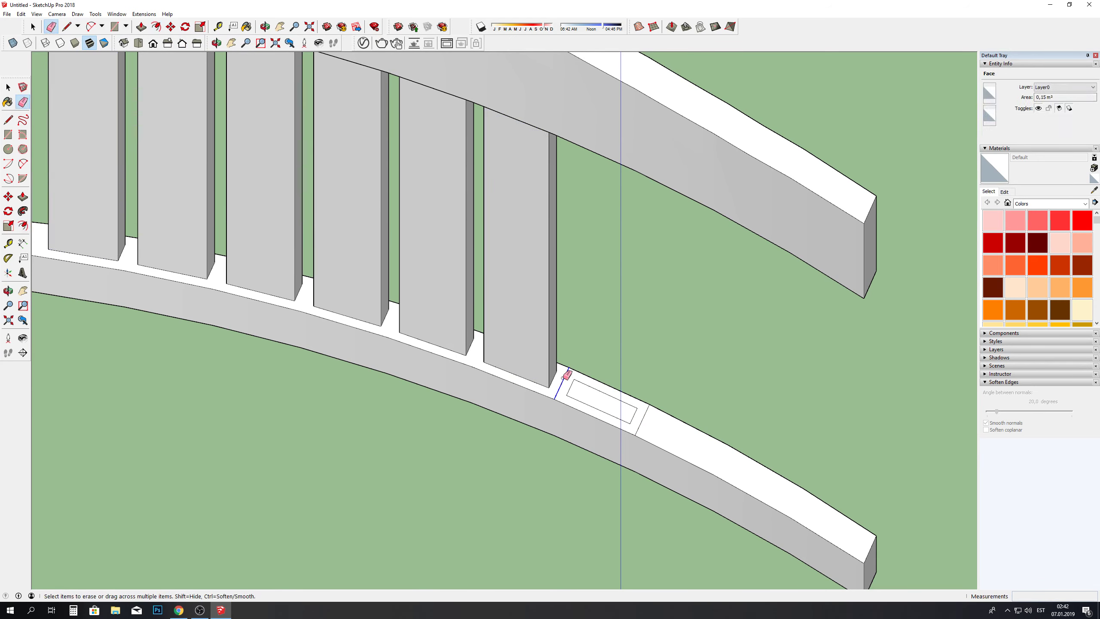
left_click(642, 416)
left_click(141, 27)
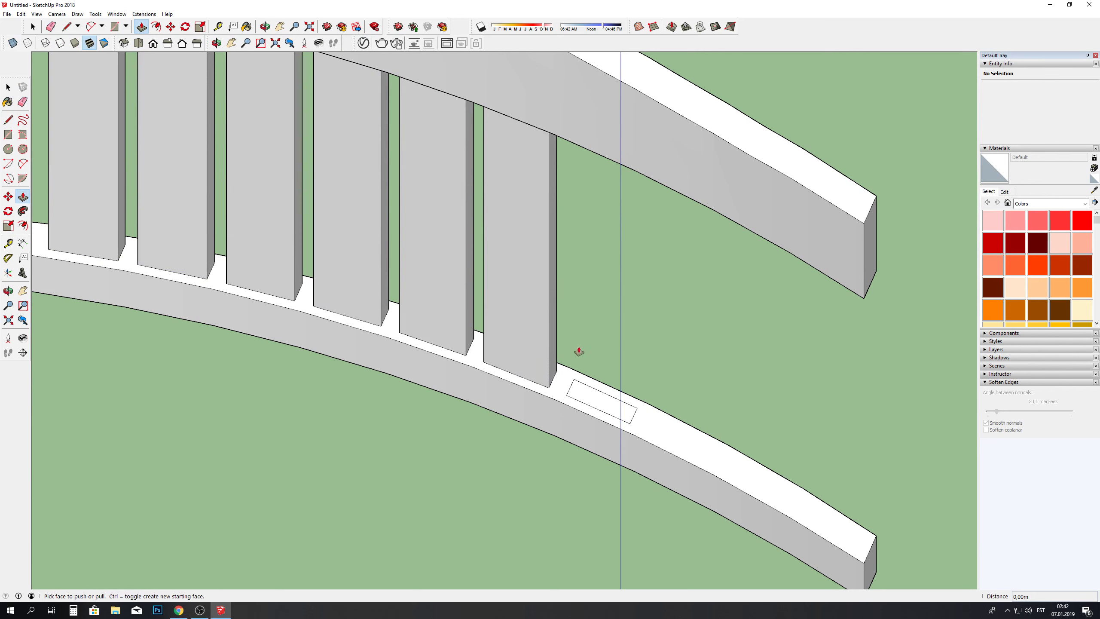
left_click_drag(604, 397, 798, 265)
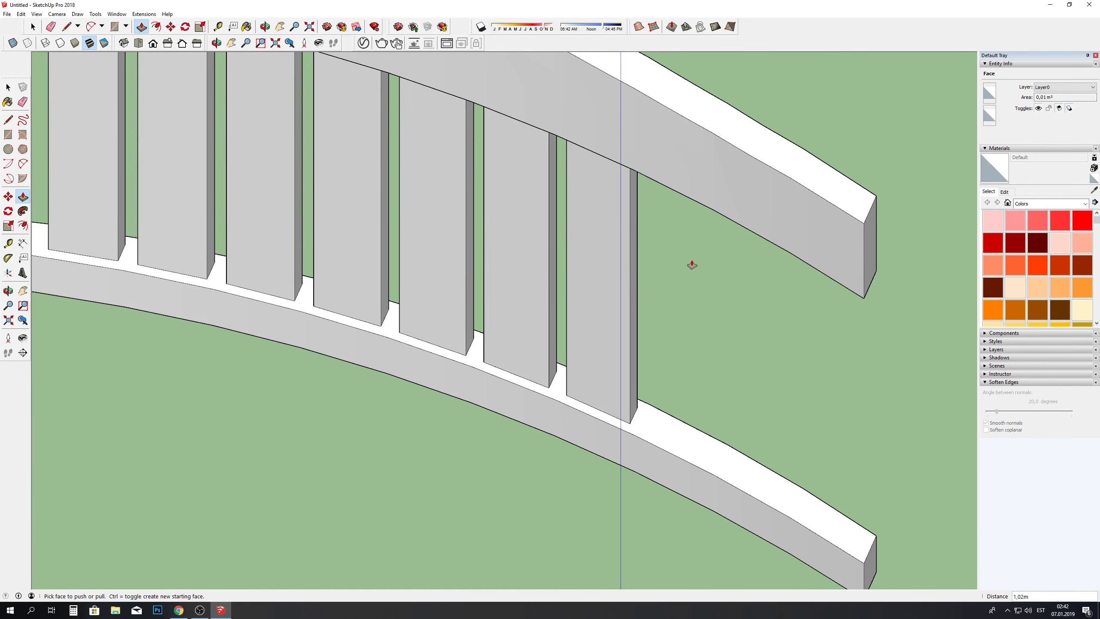
scroll(692, 265, "down", 3)
scroll(602, 239, "down", 2)
Step: Turn off Parallel Projection for perspective and orbit around to the chair back
left_click(57, 13)
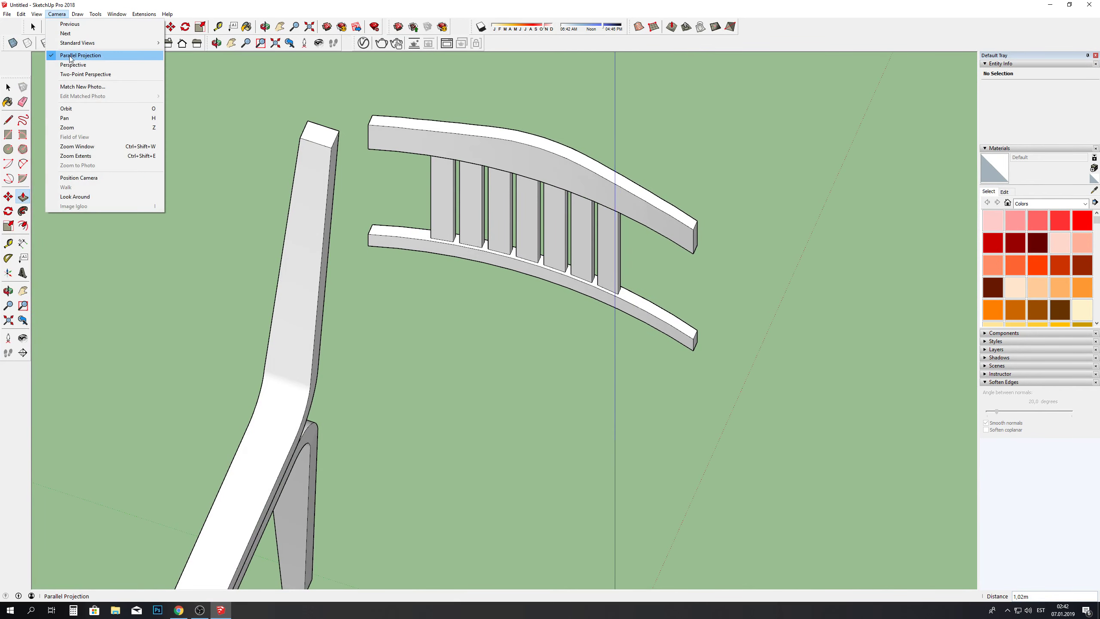
left_click(72, 64)
left_click(264, 27)
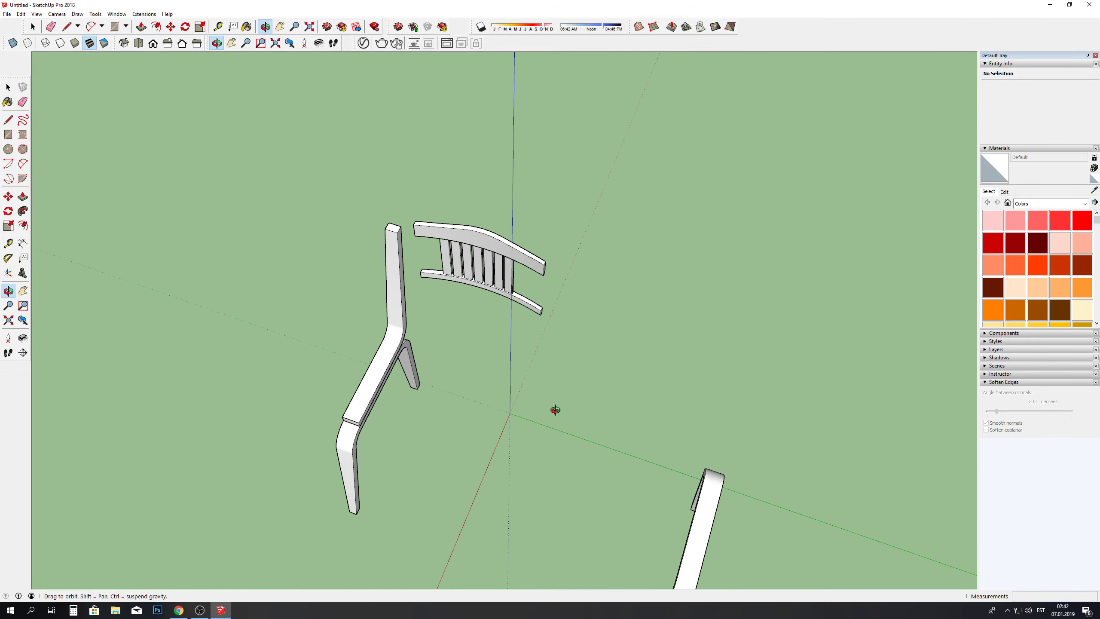
mouse_move(553, 410)
left_mouse_down()
mouse_move(106, 169)
mouse_move(233, 148)
mouse_move(3, 133)
mouse_move(745, 233)
left_mouse_up()
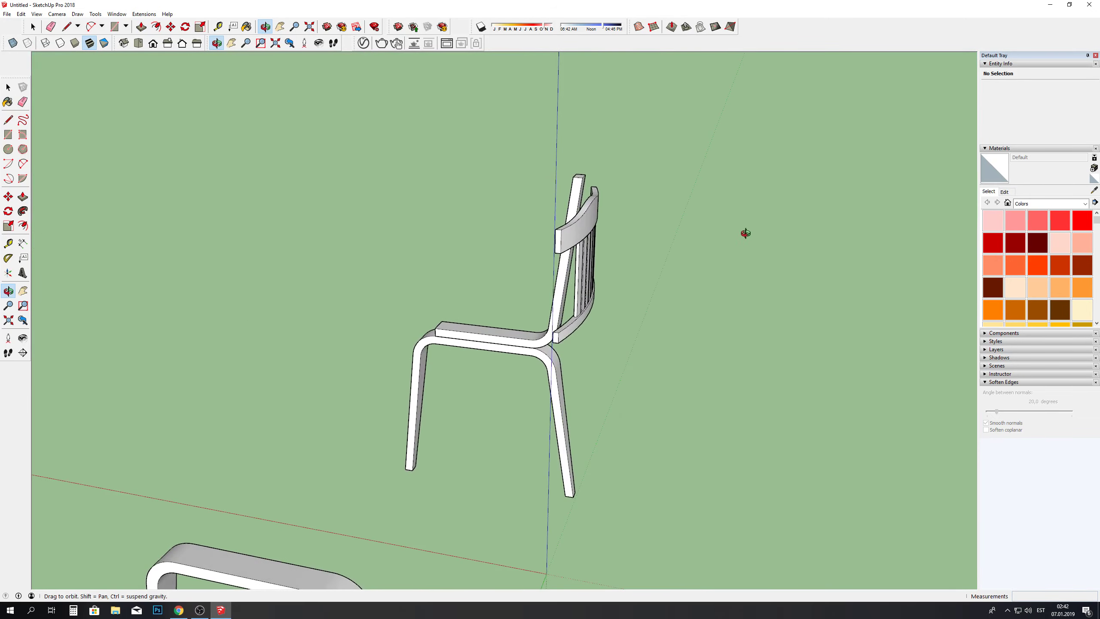
mouse_move(621, 251)
left_mouse_down()
mouse_move(197, 283)
mouse_move(34, 186)
mouse_move(96, 187)
mouse_move(179, 239)
mouse_move(175, 523)
mouse_move(436, 414)
mouse_move(481, 349)
mouse_move(623, 342)
mouse_move(956, 263)
left_mouse_up()
Step: Switch to the right-side view, then orbit down and zoom onto the lower slat's end
key("3")
mouse_move(644, 189)
left_mouse_down()
mouse_move(612, 471)
mouse_move(602, 381)
left_mouse_up()
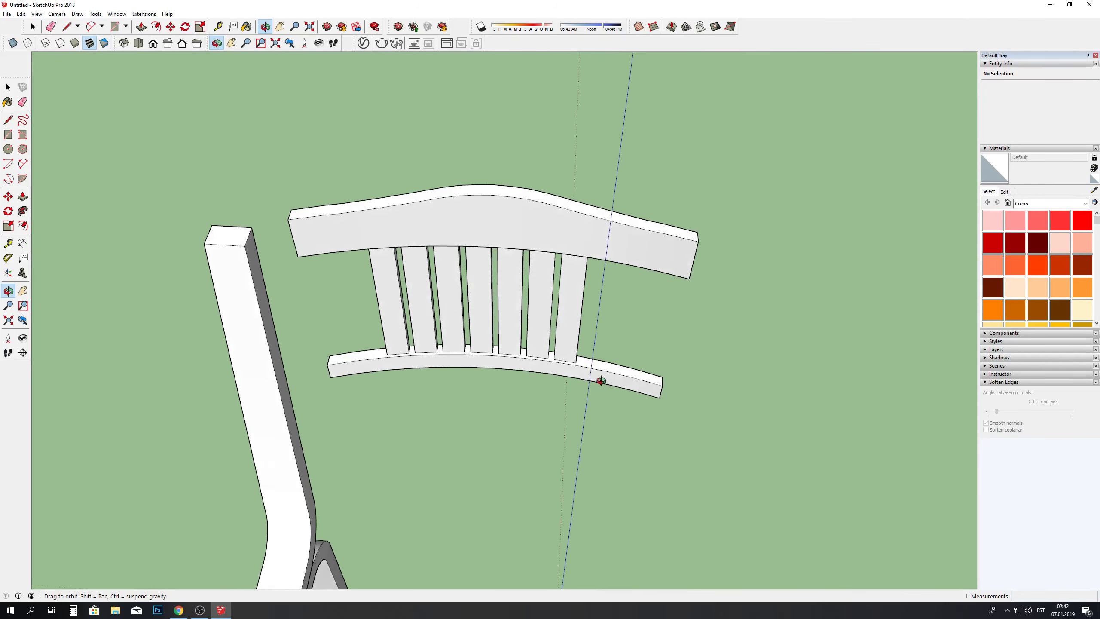
scroll(602, 377, "up", 5)
scroll(601, 369, "up", 2)
key("l")
scroll(608, 353, "up", 2)
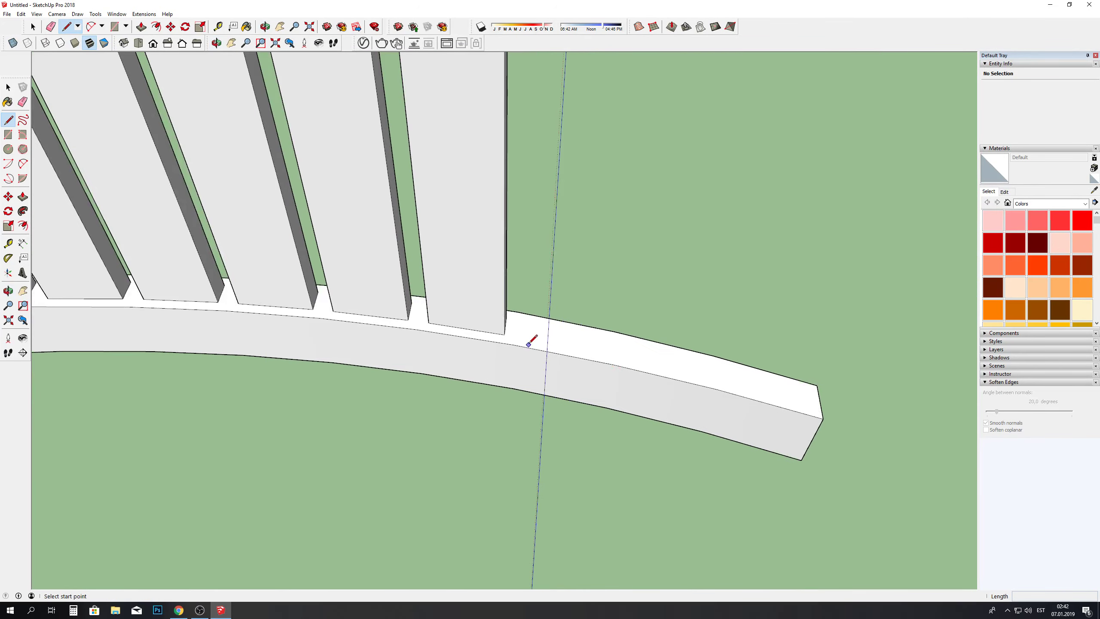
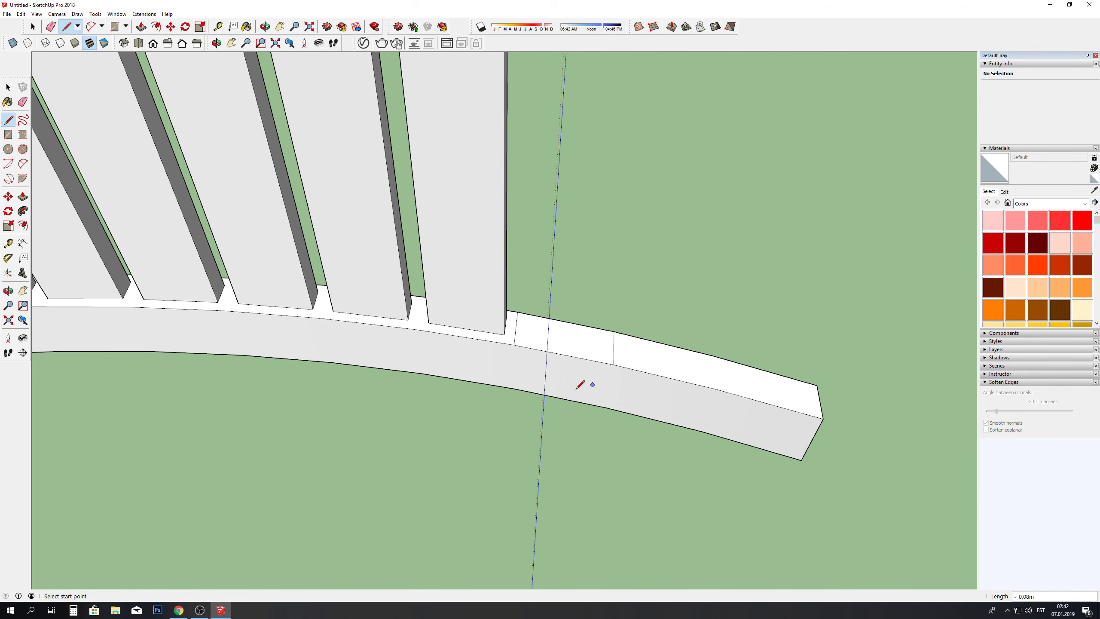
Step: Offset an inset outline on the bottom rail's top face and erase the stray edges
scroll(580, 384, "down", 2)
left_click(156, 27)
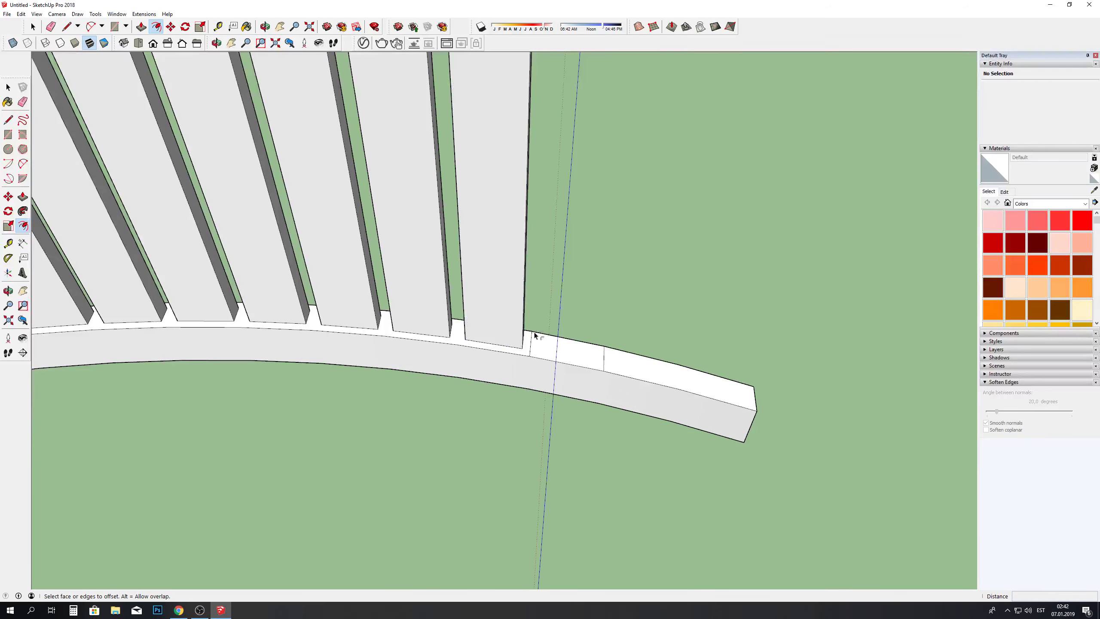
left_click(563, 352)
scroll(383, 364, "down", 3)
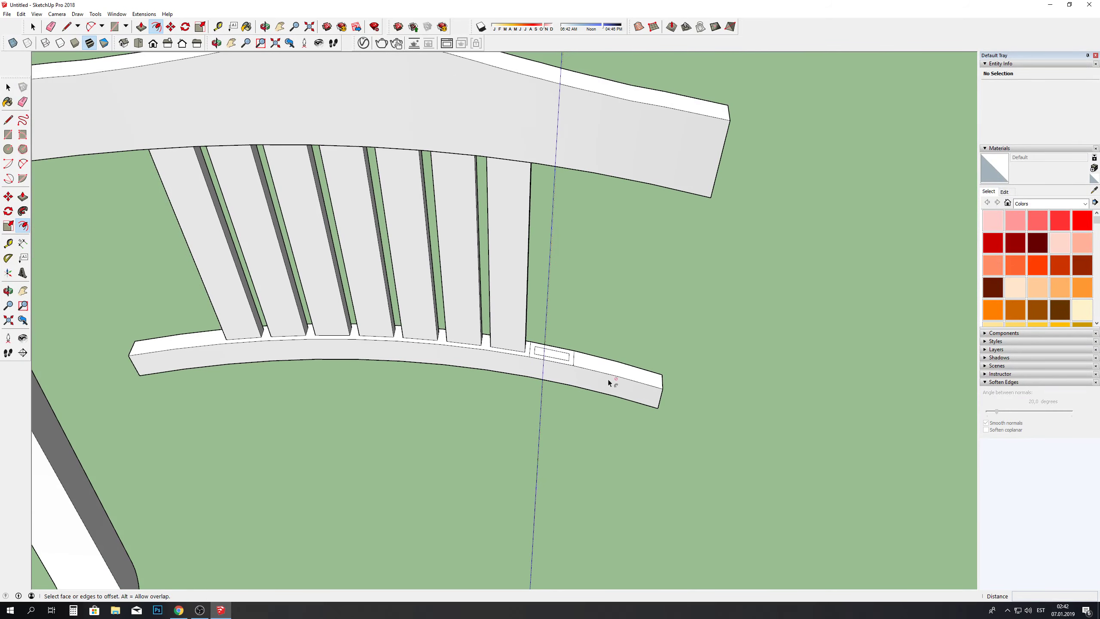
scroll(565, 367, "up", 2)
scroll(566, 366, "up", 2)
key("e")
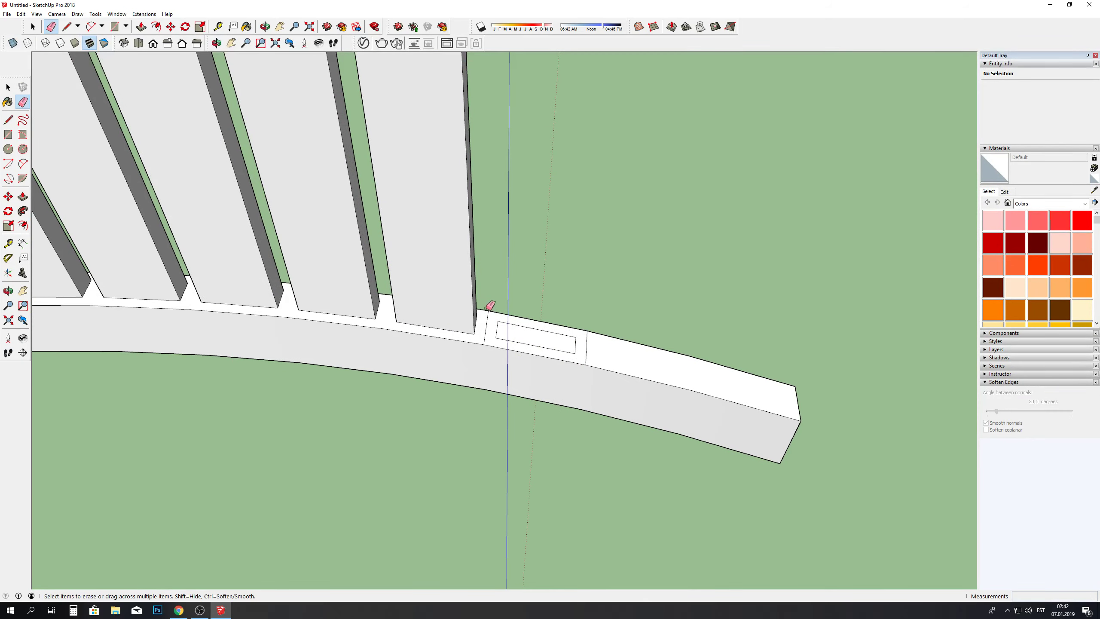
Step: Push/Pull the inset rectangle up to the top rail, forming the right-end slat
left_click(140, 31)
left_click(523, 329)
scroll(525, 334, "down", 4)
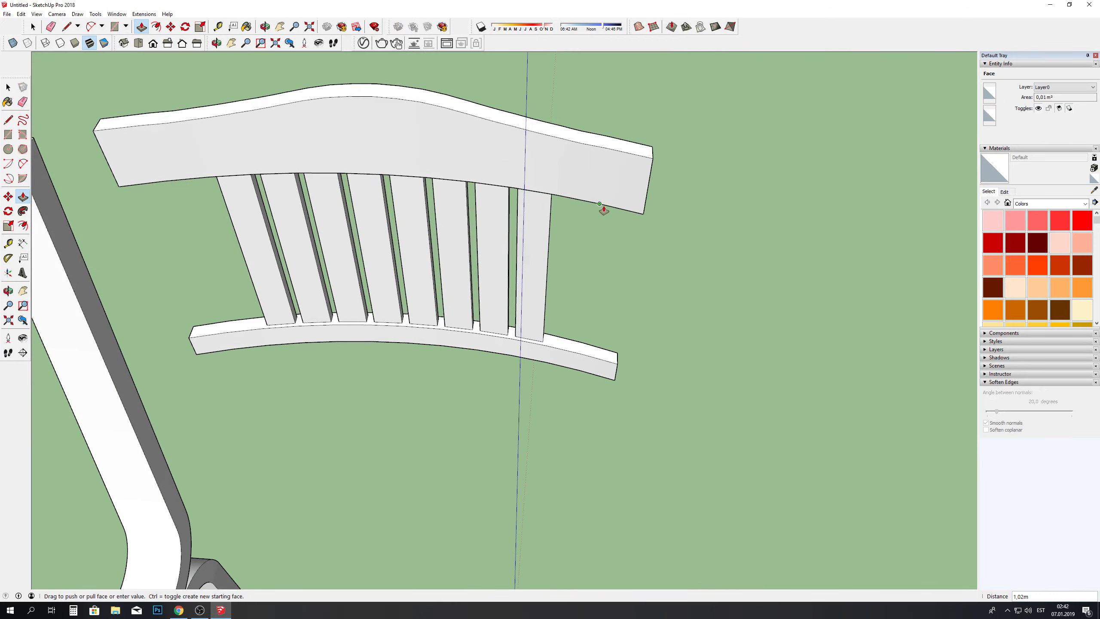
scroll(547, 272, "down", 3)
left_click(548, 272)
mouse_move(319, 66)
middle_mouse_down()
mouse_move(528, 81)
mouse_move(570, 35)
mouse_move(70, 259)
mouse_move(63, 317)
middle_mouse_up()
scroll(376, 293, "down", 5)
mouse_move(376, 292)
middle_mouse_down()
mouse_move(426, 302)
mouse_move(747, 246)
mouse_move(521, 267)
mouse_move(450, 319)
mouse_move(898, 349)
mouse_move(520, 444)
mouse_move(493, 329)
mouse_move(555, 187)
mouse_move(377, 117)
middle_mouse_up()
scroll(426, 302, "up", 4)
scroll(478, 338, "up", 5)
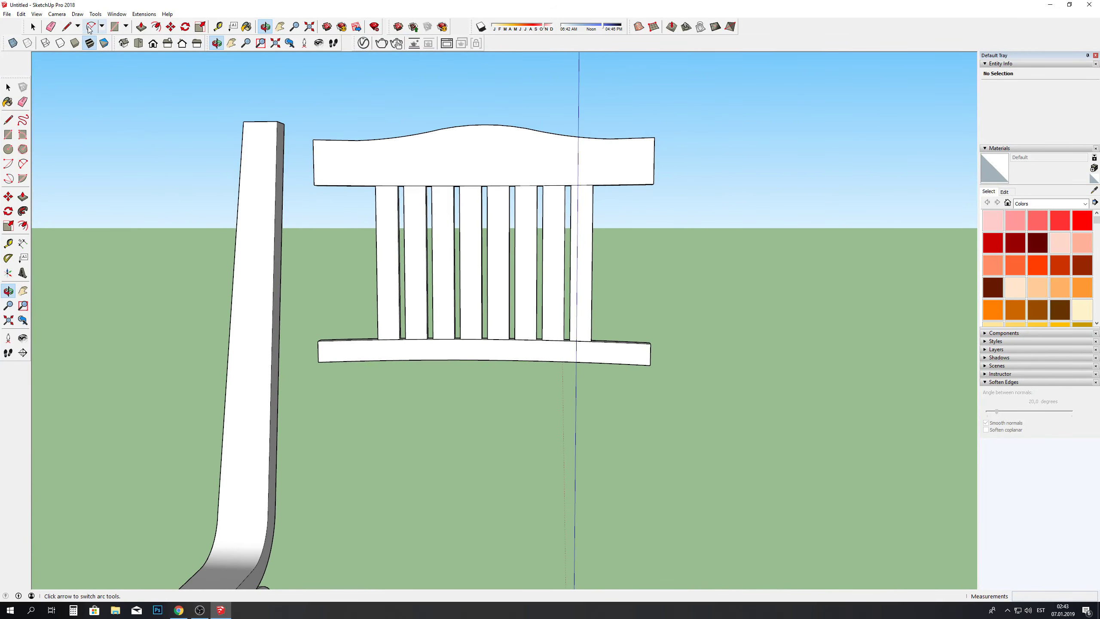
Step: Set the camera to a parallel-projection Right view of the chair
left_click(152, 44)
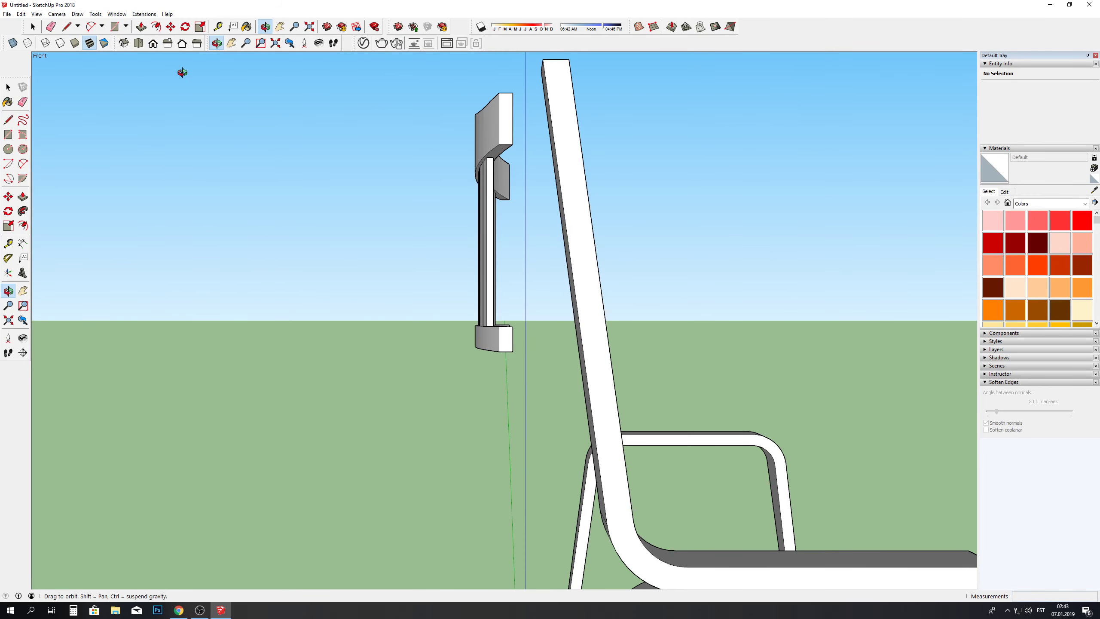
left_click(57, 14)
left_click(73, 55)
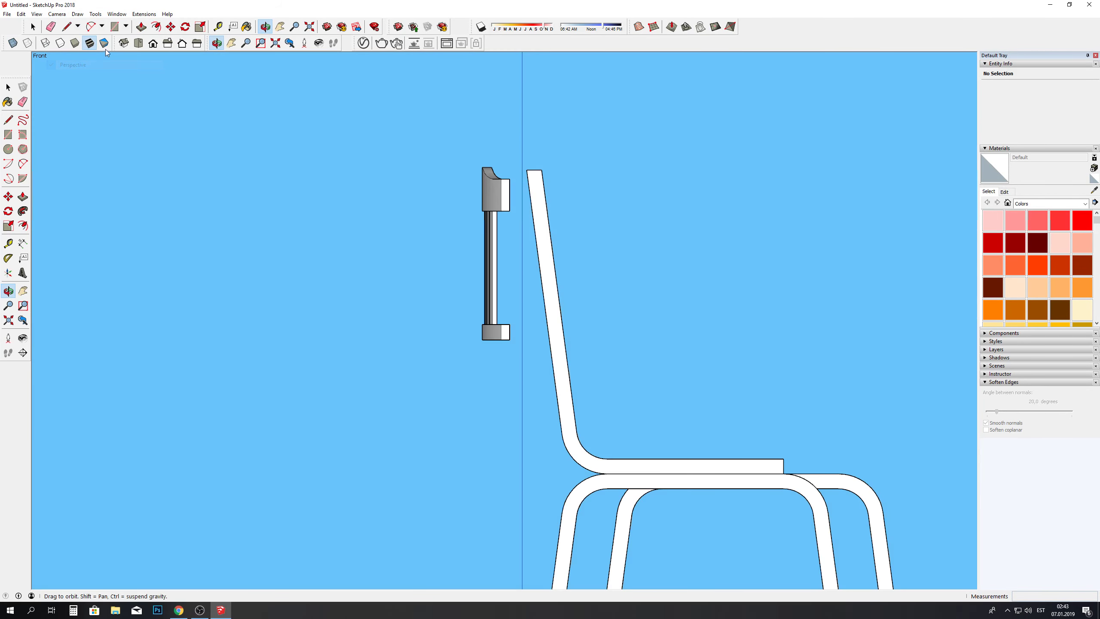
left_click(174, 45)
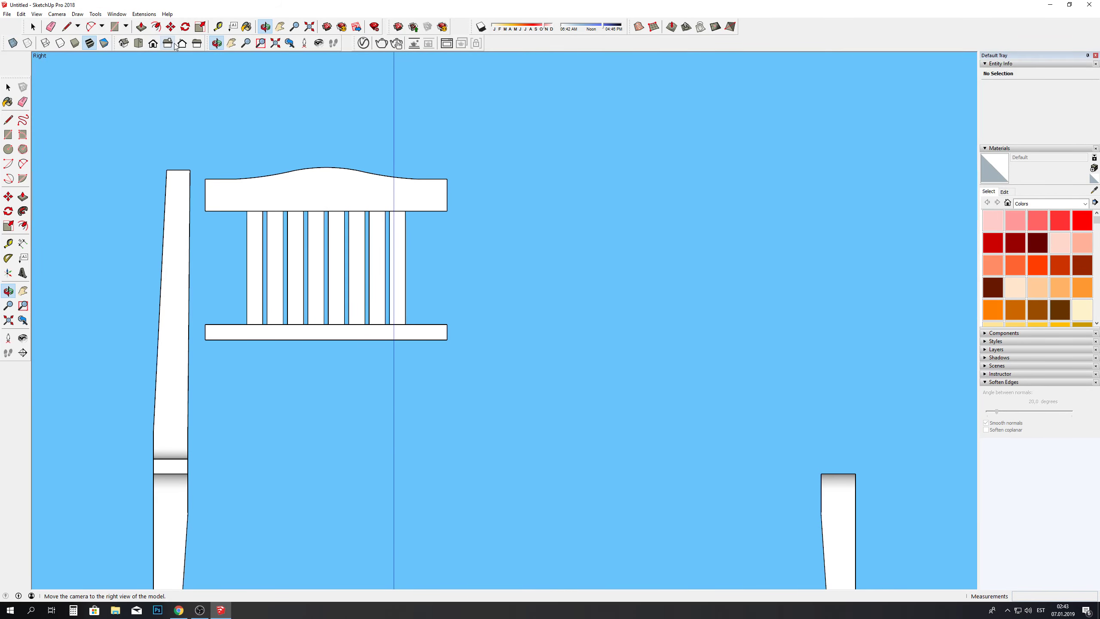
Step: Draw a flat rectangle below the backrest rail
left_click(115, 27)
scroll(206, 363, "up", 2)
scroll(204, 363, "up", 2)
left_click(205, 357)
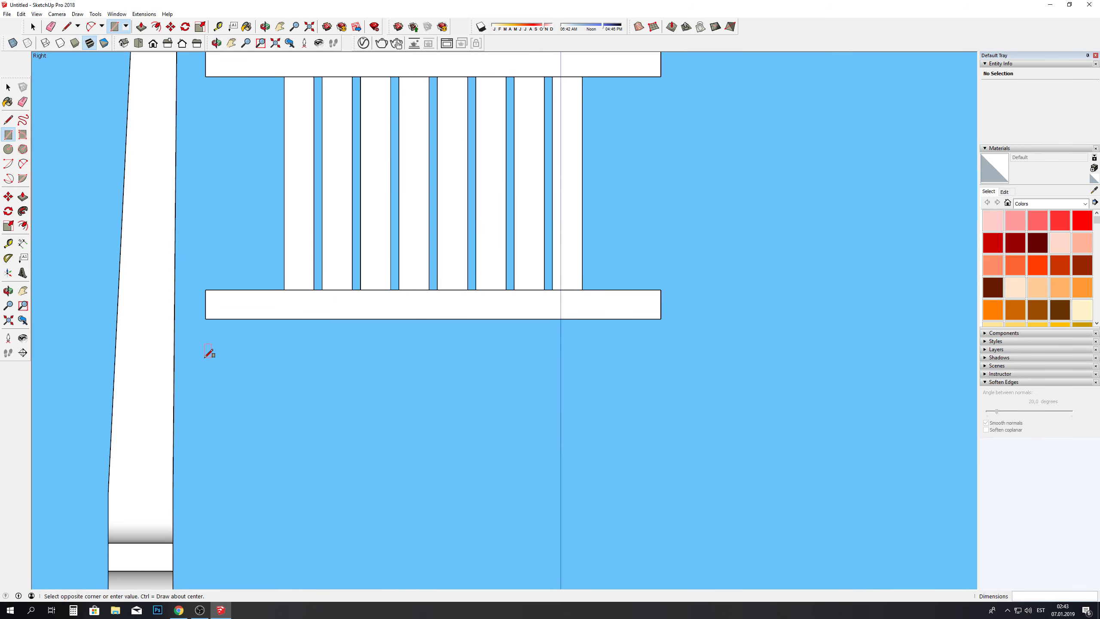
left_click(674, 393)
Step: Orbit into 3D and Push/Pull the rectangle into a 0,08m thick bar
left_click(265, 26)
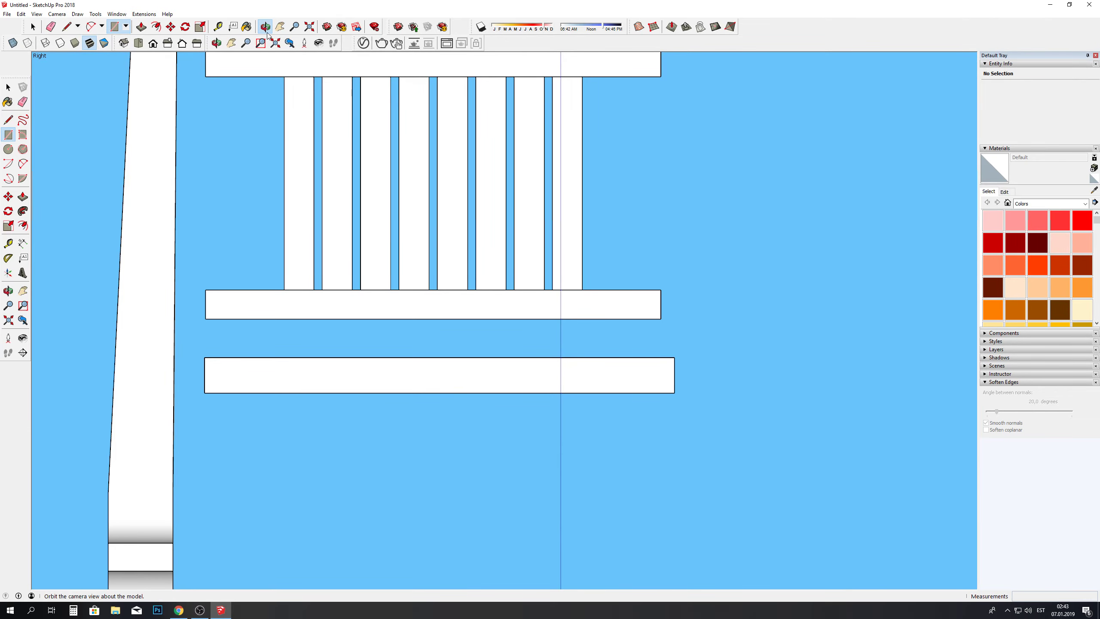
left_click_drag(225, 339, 509, 453)
scroll(507, 447, "up", 3)
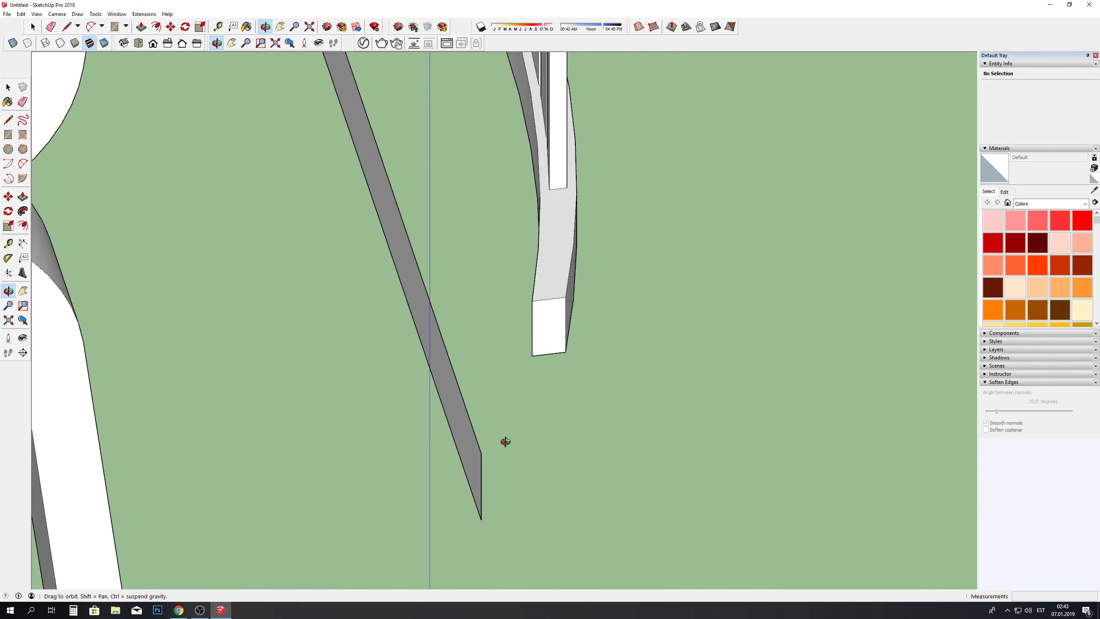
left_click(141, 27)
left_click(475, 441)
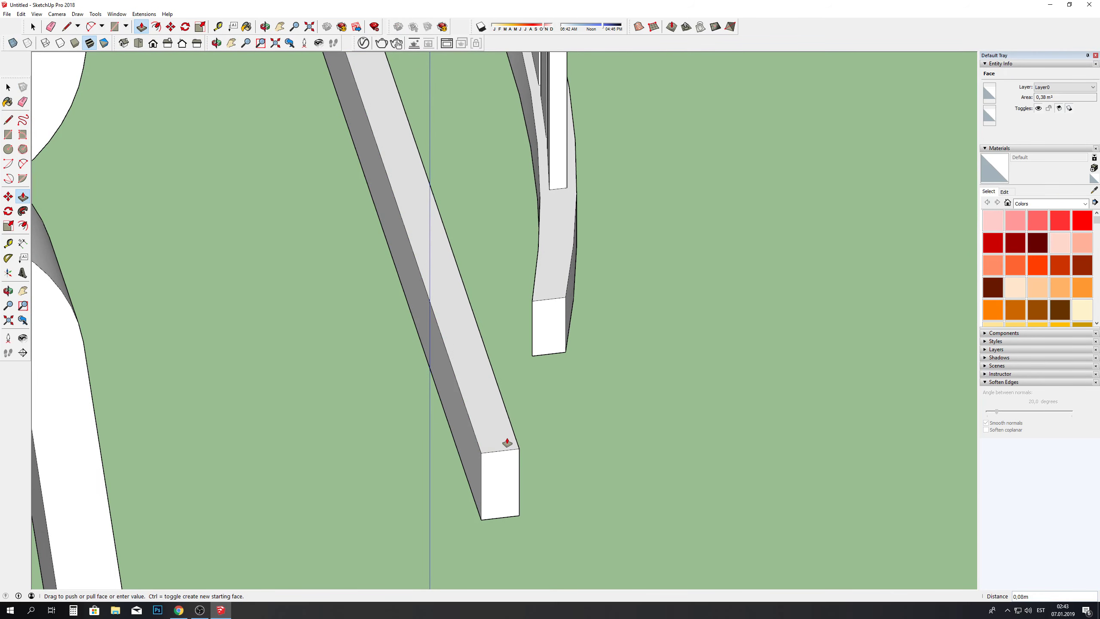
left_click(507, 442)
scroll(440, 312, "down", 5)
Step: Make the backrest and the new bar into separate groups
key("space")
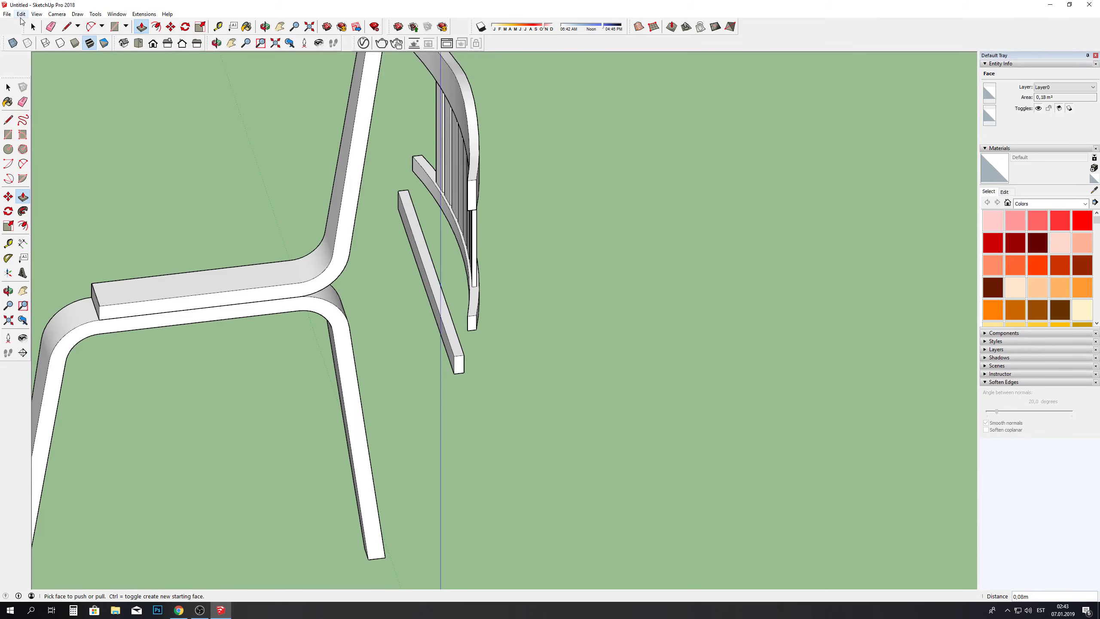
triple_click(464, 222)
right_click(463, 222)
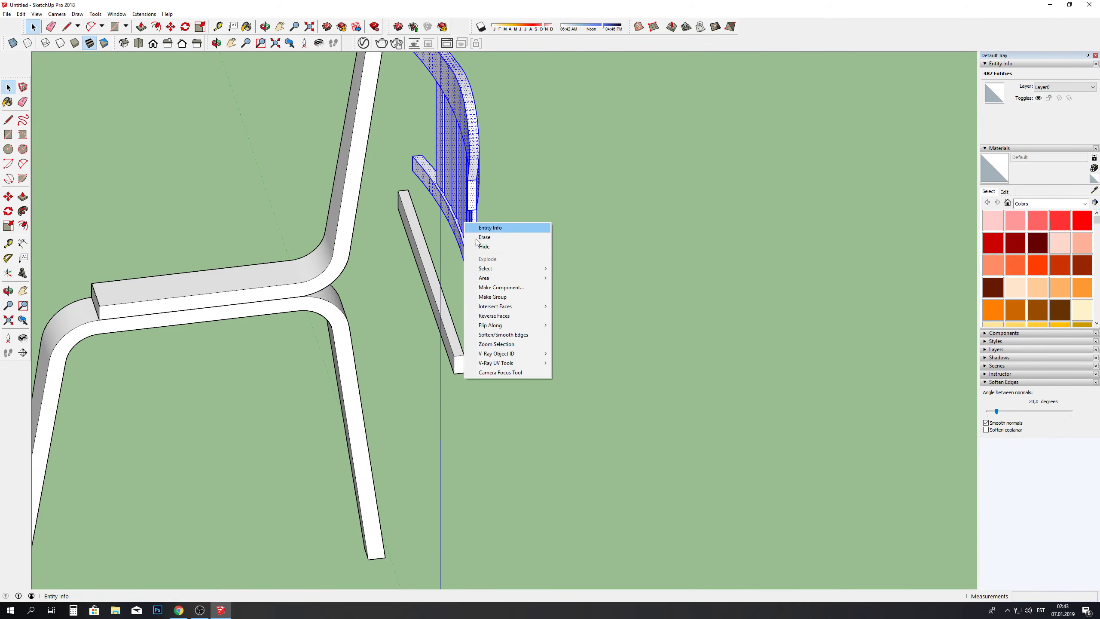
left_click(496, 297)
triple_click(429, 282)
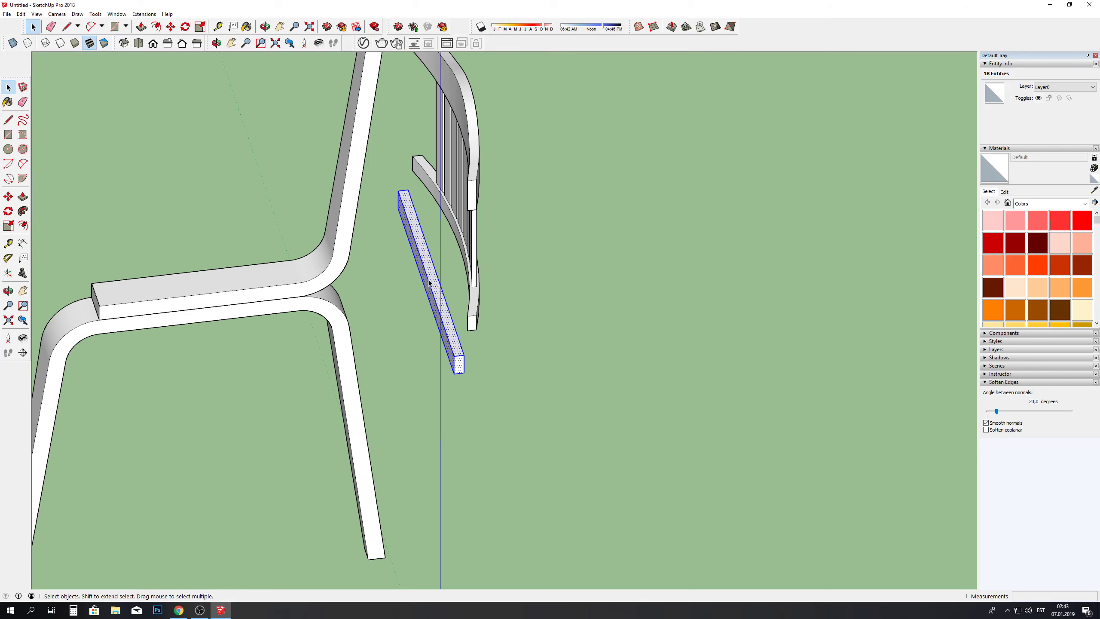
right_click(429, 283)
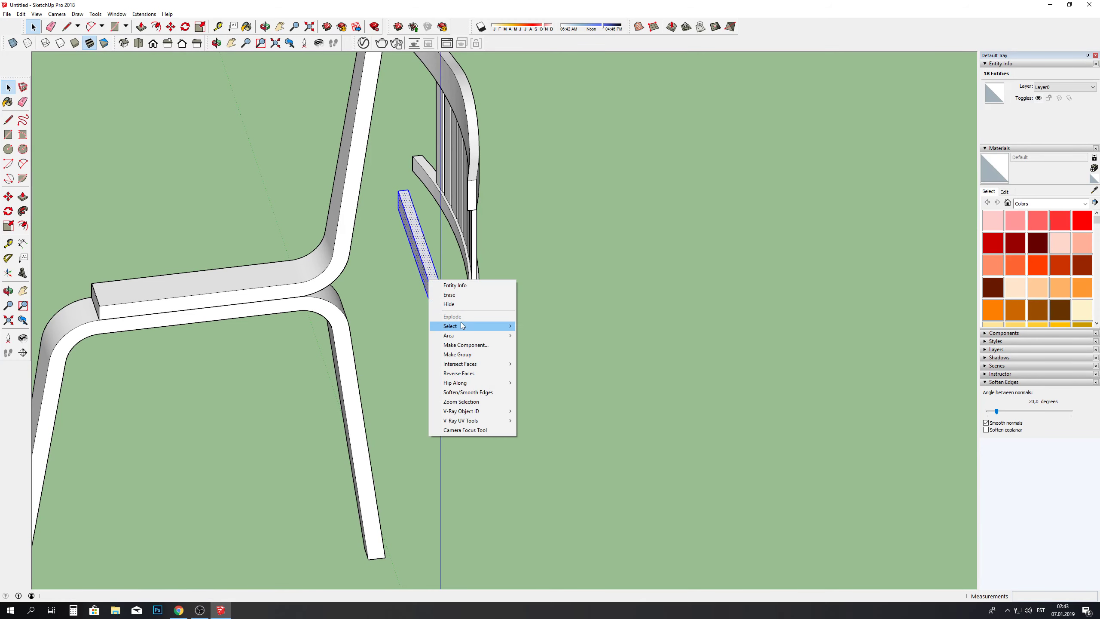
left_click(457, 354)
left_click(538, 307)
Step: Ctrl-Move a copy of the grouped bar to the right
scroll(538, 307, "down", 3)
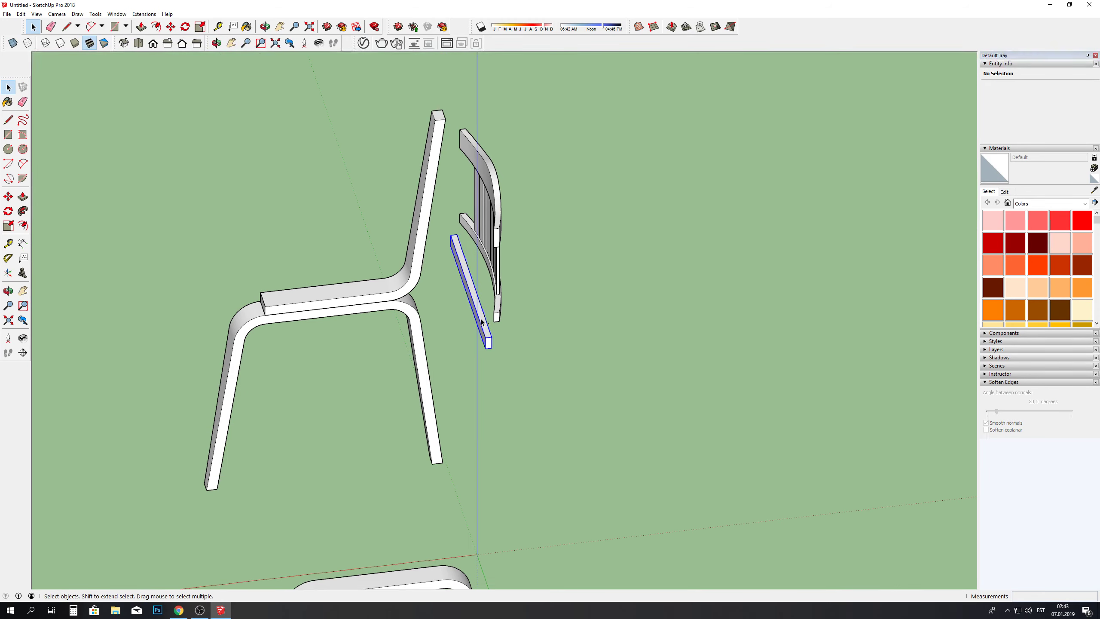
left_click(482, 321)
key("m")
key("ctrl")
left_click(551, 323)
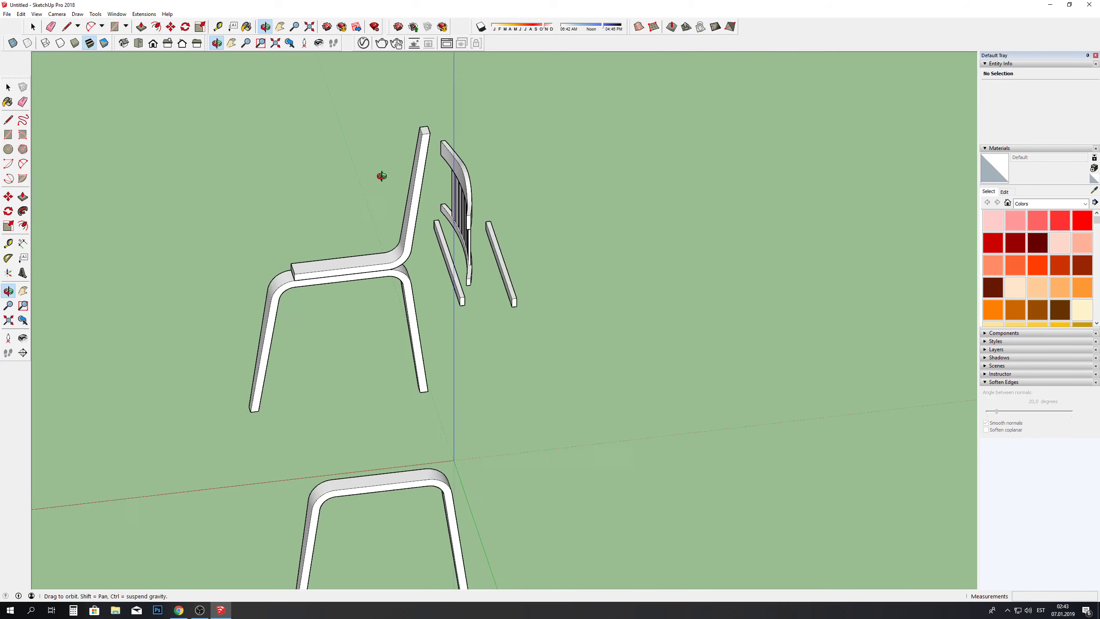
Step: Remove the separate right side piece and select the chair side frame
middle_click_drag(380, 174, 671, 235)
mouse_move(671, 234)
left_mouse_down()
mouse_move(331, 253)
mouse_move(724, 305)
mouse_move(582, 346)
mouse_move(361, 323)
mouse_move(639, 356)
mouse_move(619, 381)
mouse_move(683, 349)
left_mouse_up()
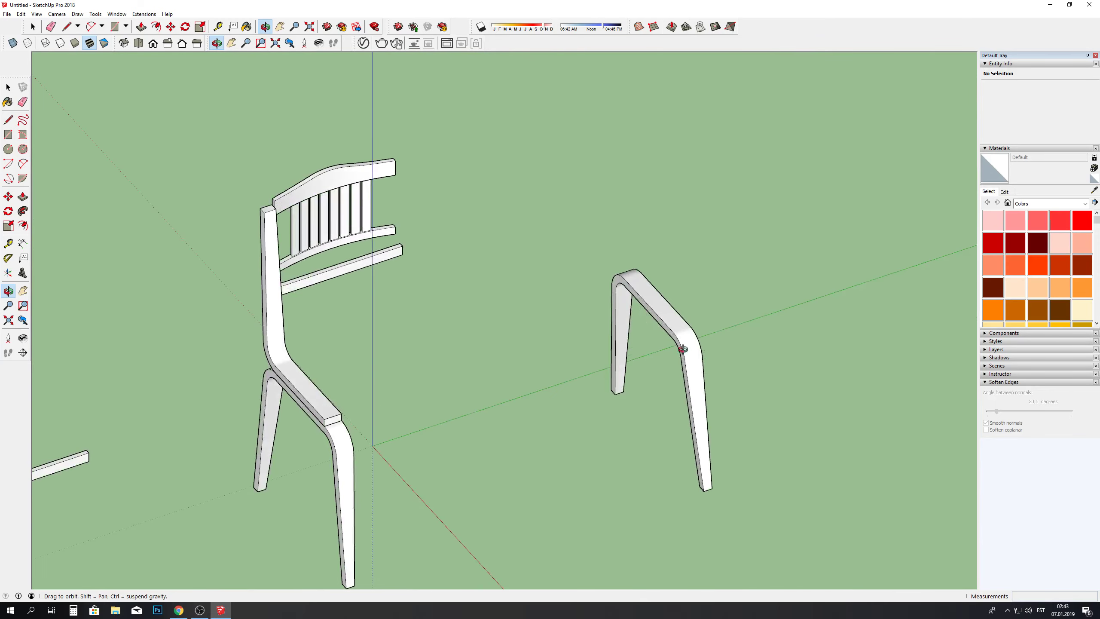
left_click(33, 27)
left_click(657, 338)
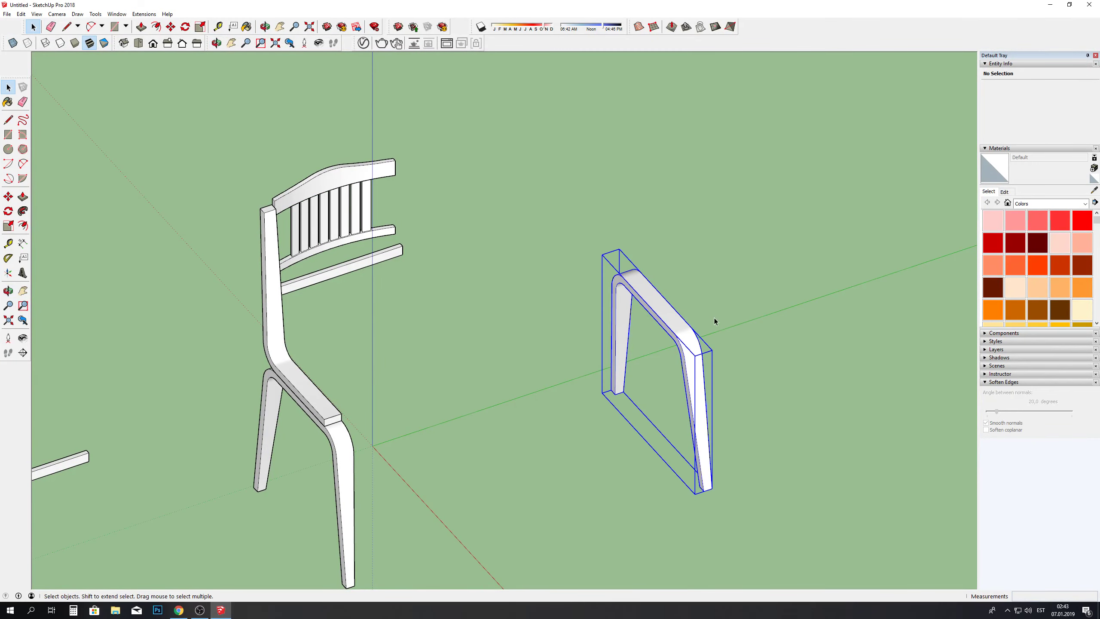
key("ctrl+x")
double_click(279, 362)
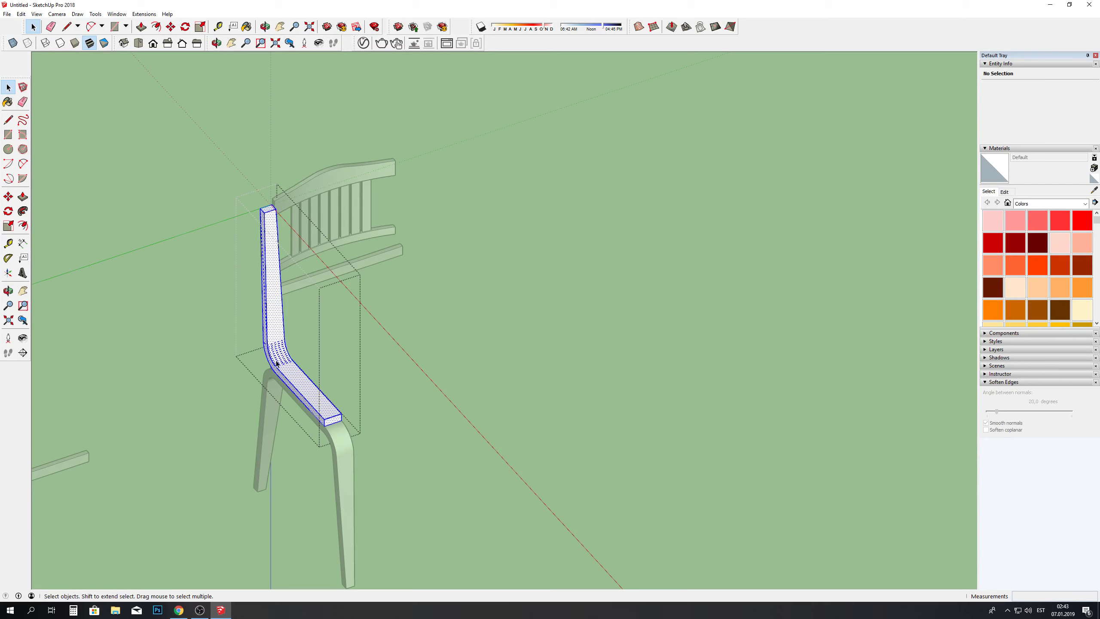
left_click(326, 393)
scroll(325, 392, "down", 2)
Step: Ctrl-copy the side frame and flip the copy along the green axis
key("m")
key("ctrl")
left_click(314, 400)
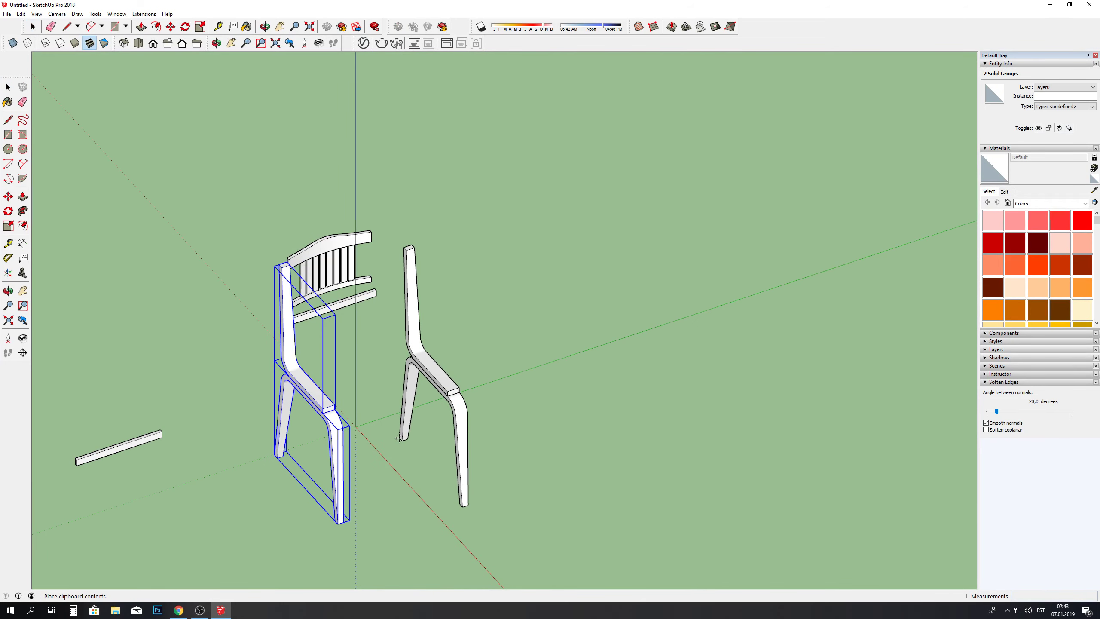
right_click(440, 380)
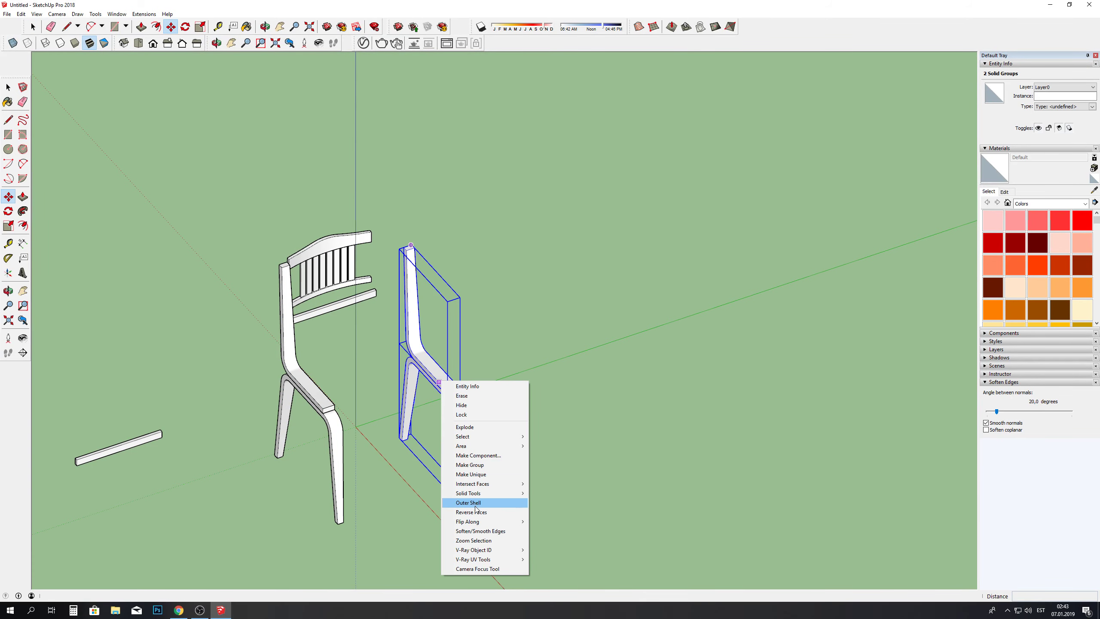
mouse_move(482, 521)
left_click(553, 530)
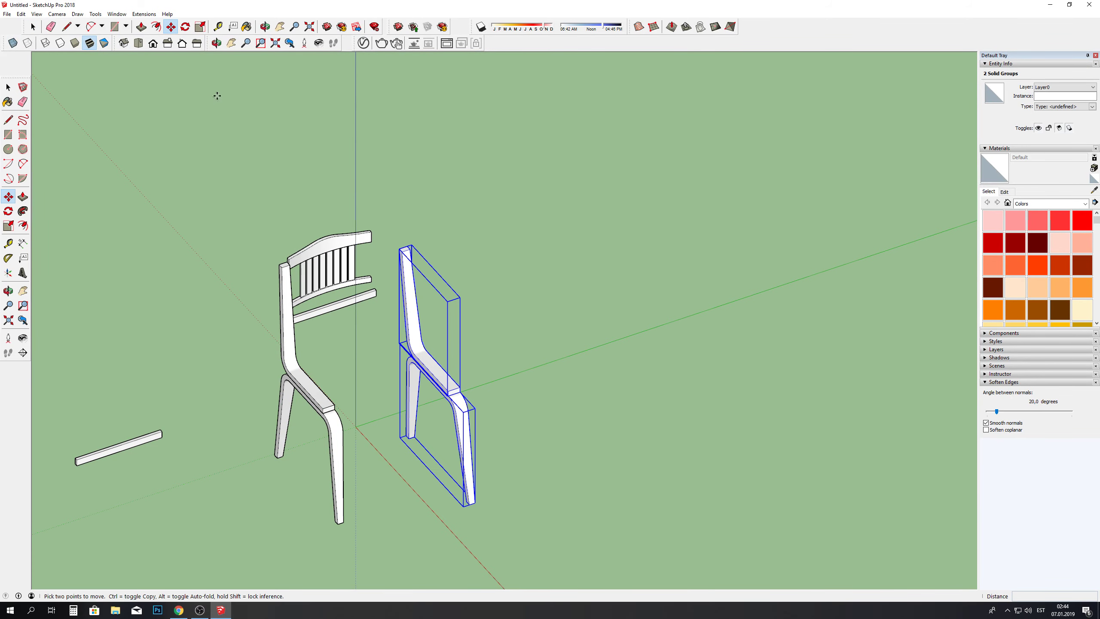
Step: Switch to a perspective Front view and orbit to an elevated angle
left_click(161, 46)
left_click(57, 14)
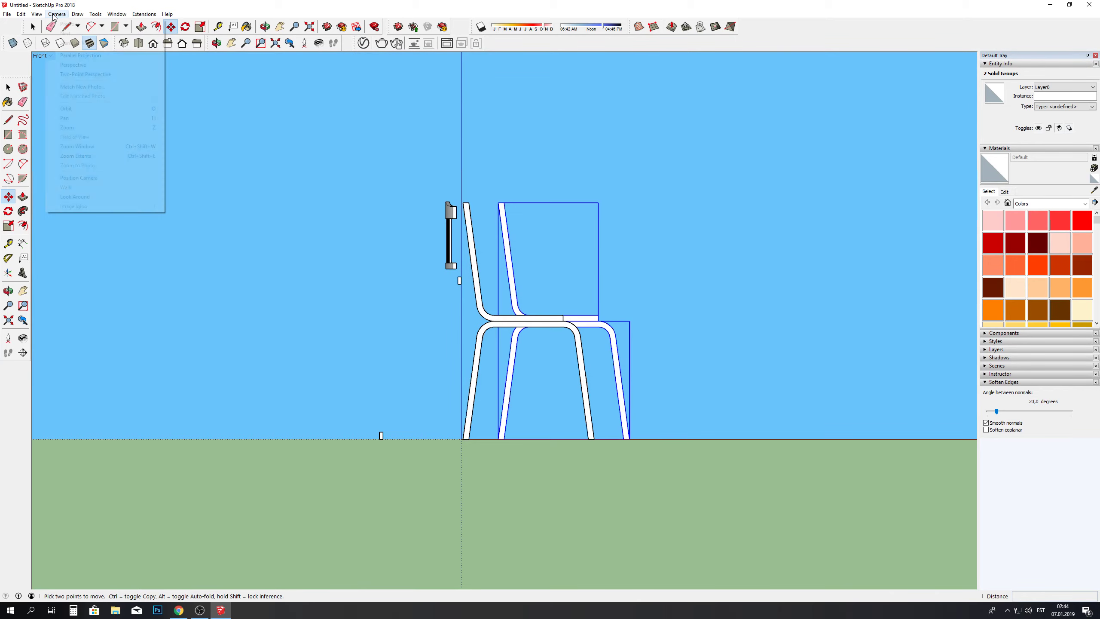
left_click(87, 65)
scroll(565, 301, "up", 5)
scroll(565, 301, "down", 5)
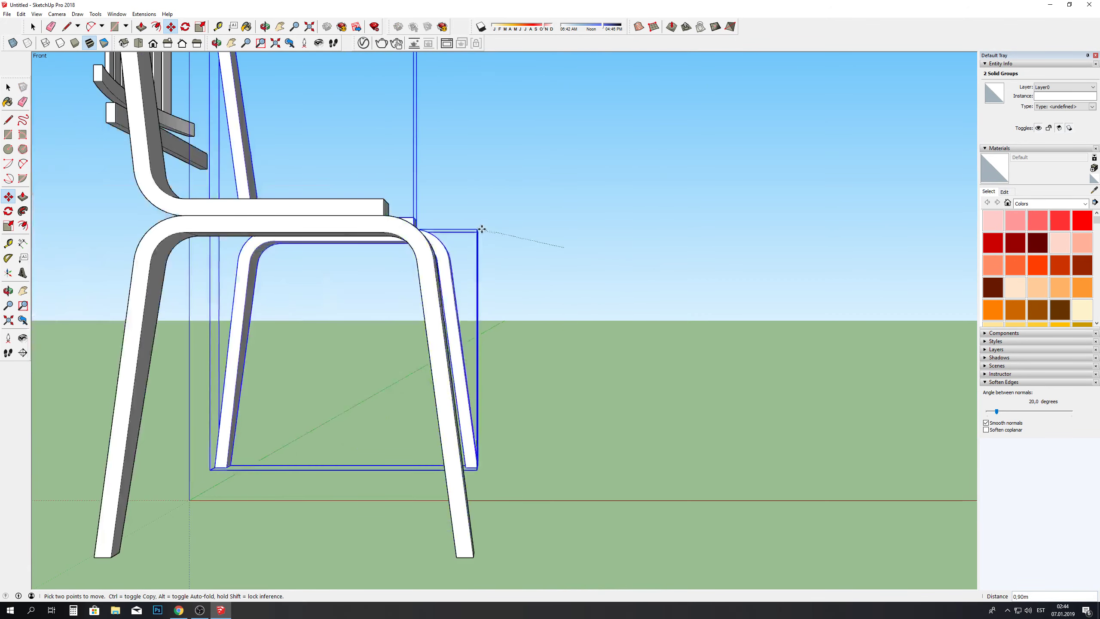
left_click(249, 26)
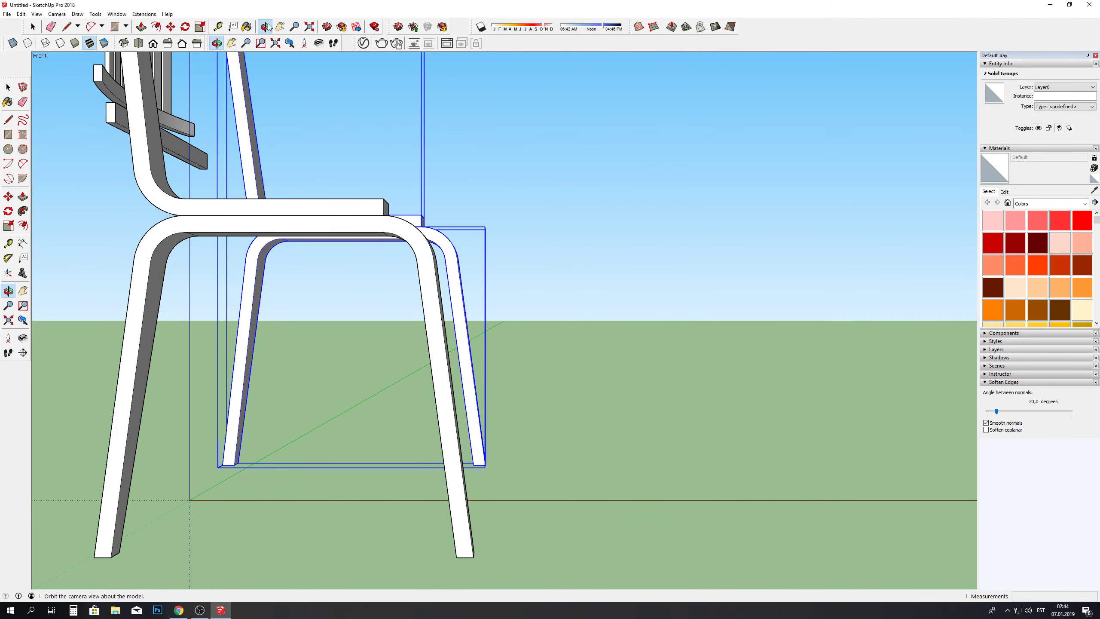
scroll(425, 234, "down", 5)
mouse_move(425, 233)
left_mouse_down()
mouse_move(344, 332)
mouse_move(456, 189)
mouse_move(429, 199)
left_mouse_up()
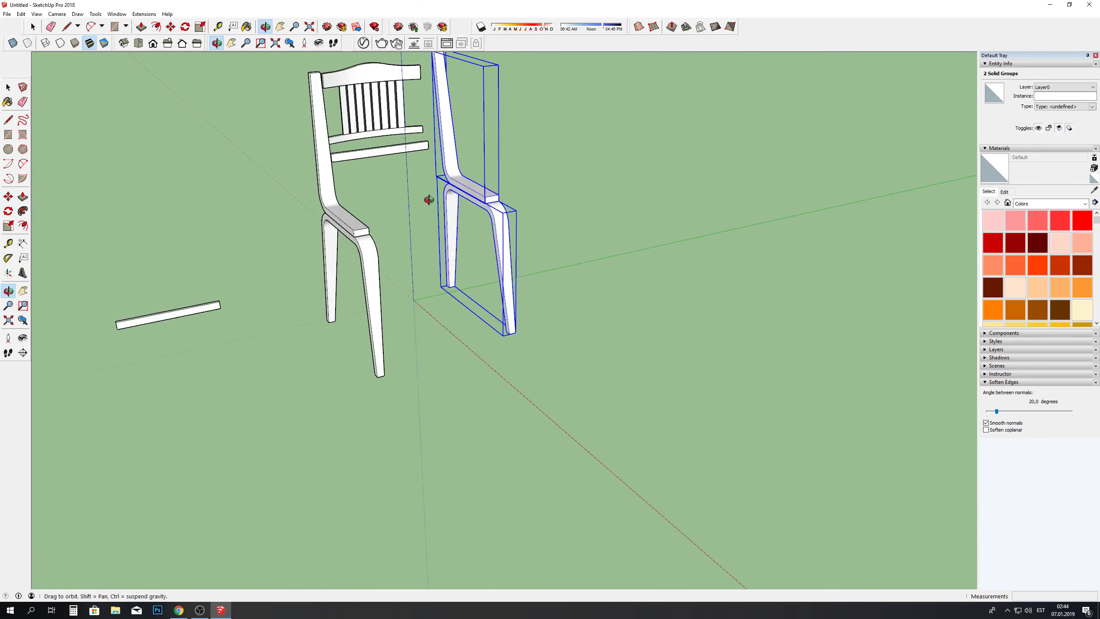
scroll(429, 199, "up", 2)
Step: Move the copied side frame over and snap it to the leg corner
left_click(172, 28)
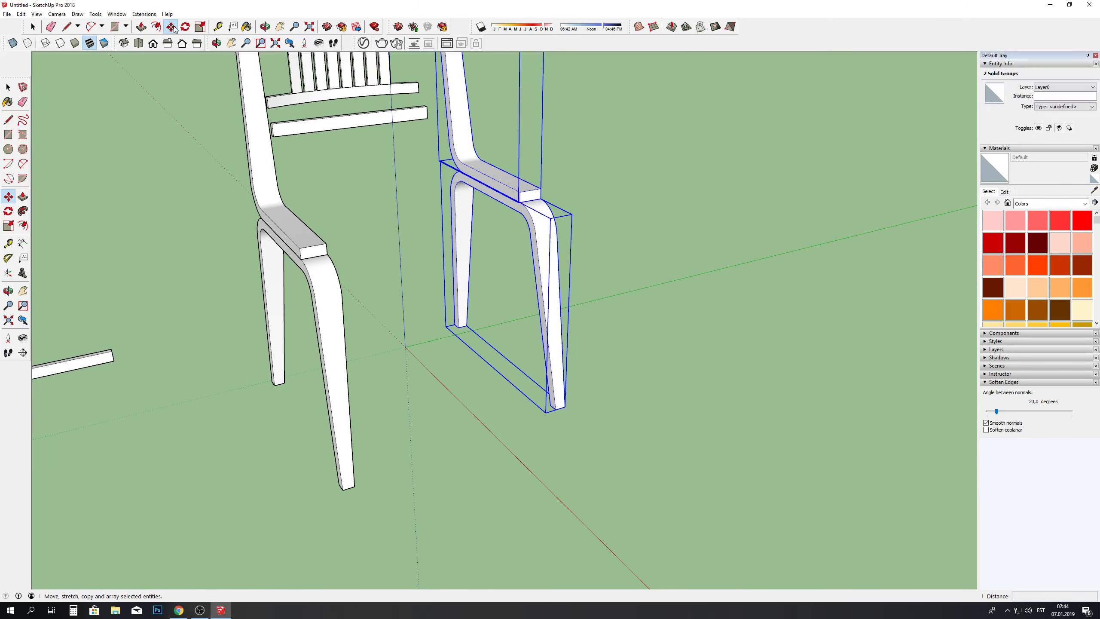
left_click(556, 413)
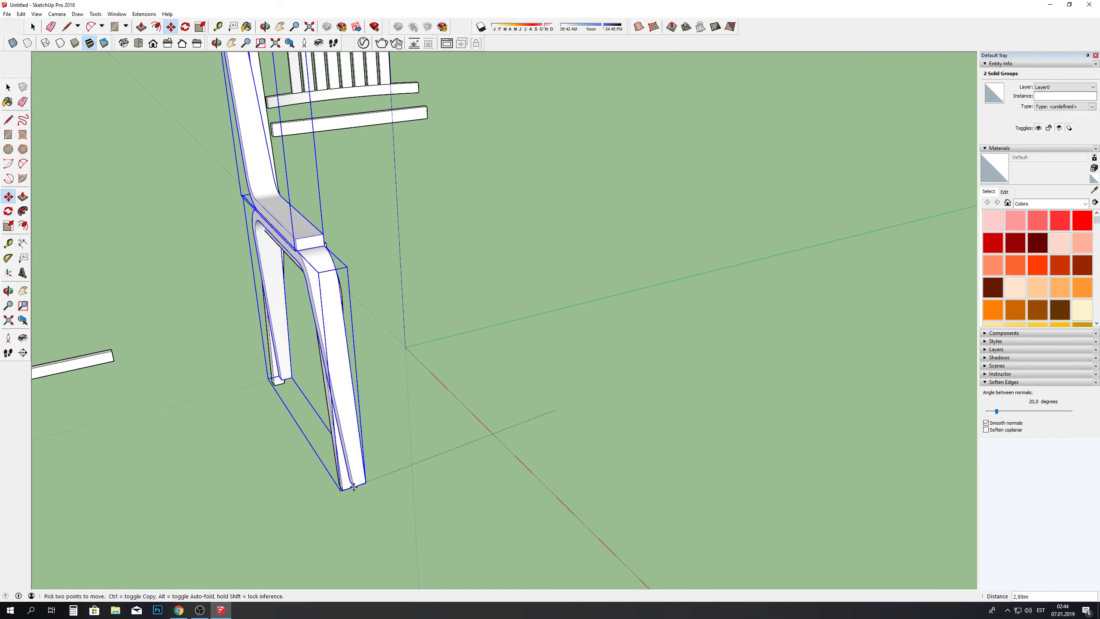
scroll(353, 487, "up", 2)
scroll(353, 488, "up", 2)
scroll(353, 491, "up", 2)
scroll(353, 493, "up", 3)
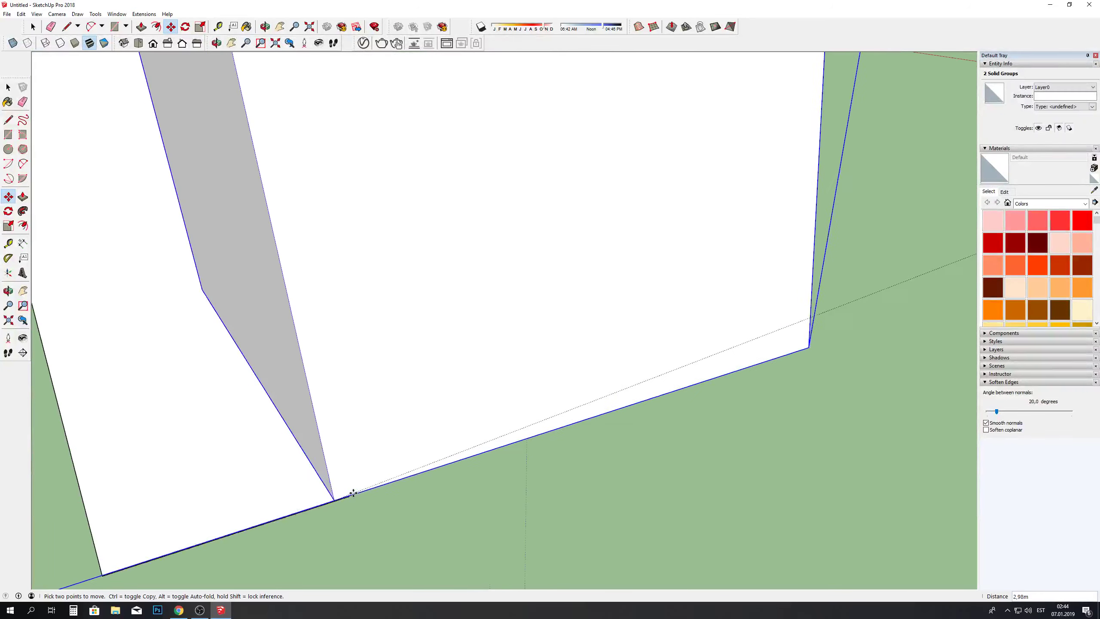
scroll(390, 477, "up", 2)
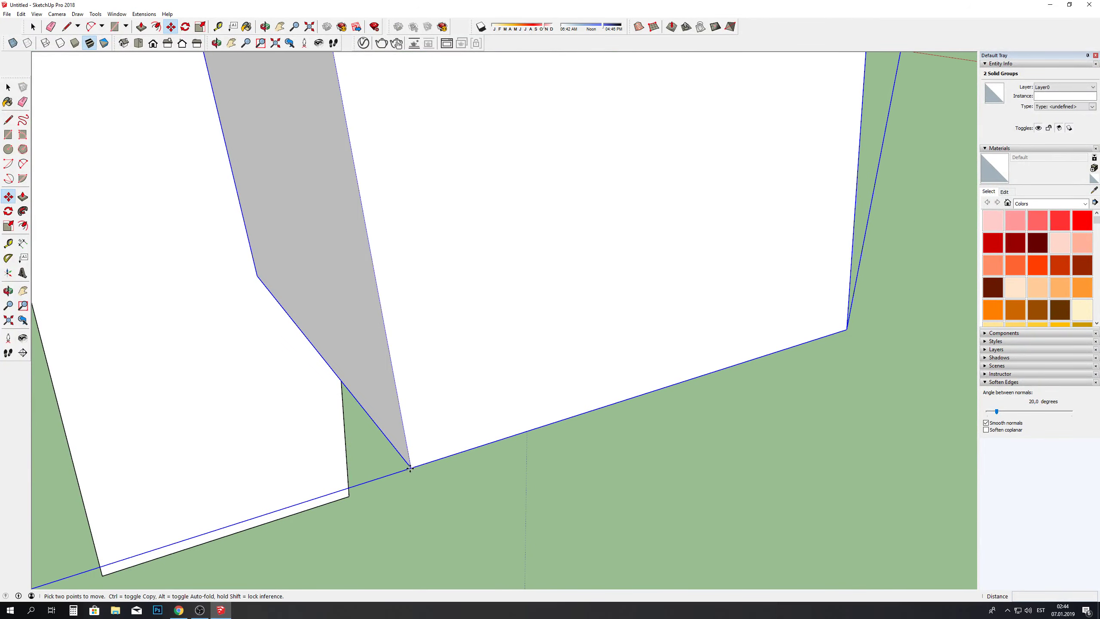
scroll(347, 498, "up", 2)
scroll(342, 499, "up", 1)
scroll(350, 498, "up", 2)
scroll(349, 491, "up", 2)
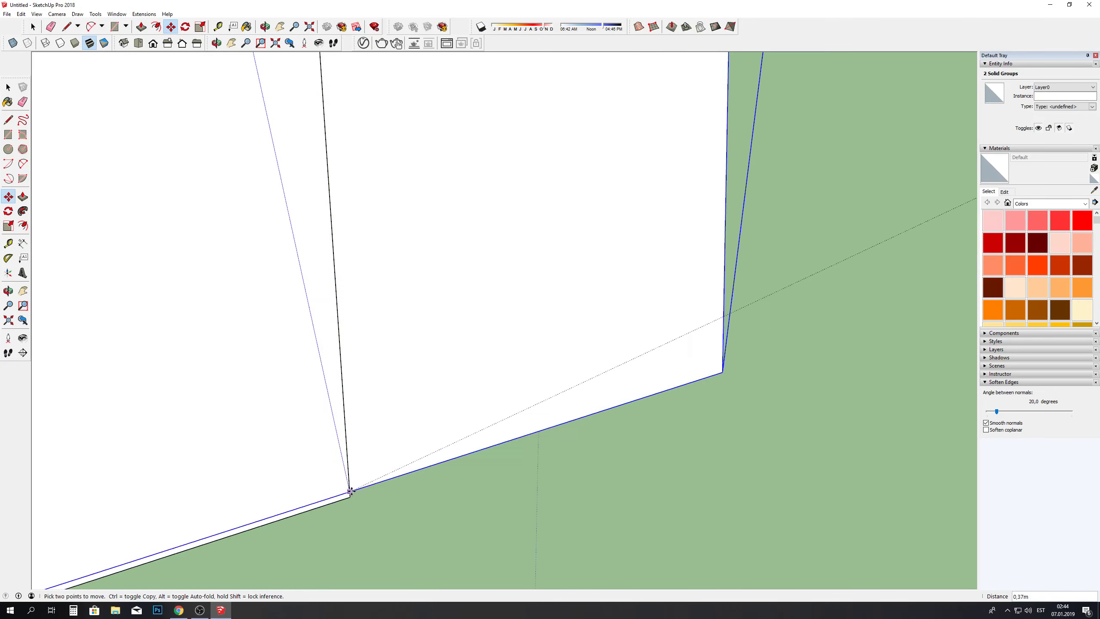
left_click(350, 491)
Step: Reposition the side frame into its final spot beside the backrest
scroll(353, 499, "down", 2)
scroll(354, 504, "down", 2)
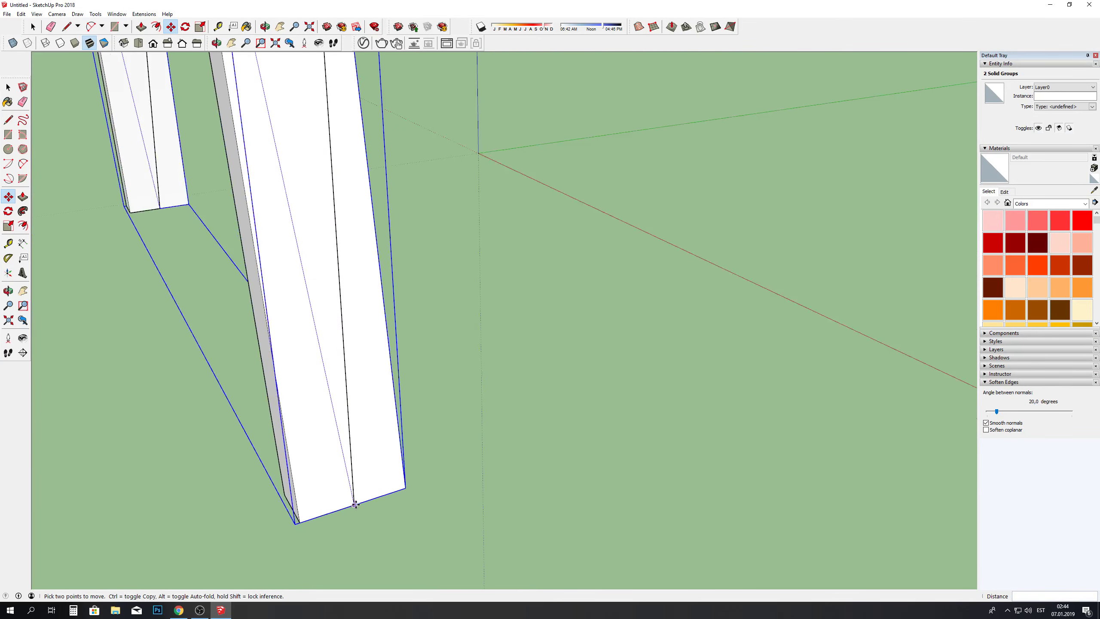
scroll(354, 504, "down", 2)
scroll(354, 504, "down", 1)
scroll(354, 505, "down", 1)
scroll(351, 507, "up", 1)
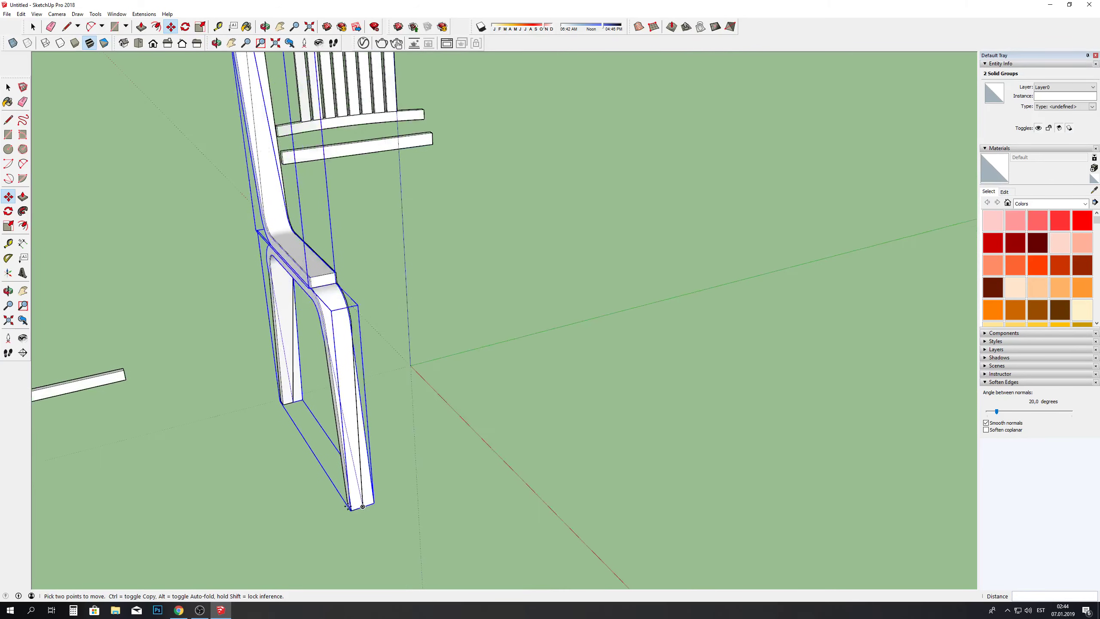
left_click(421, 514)
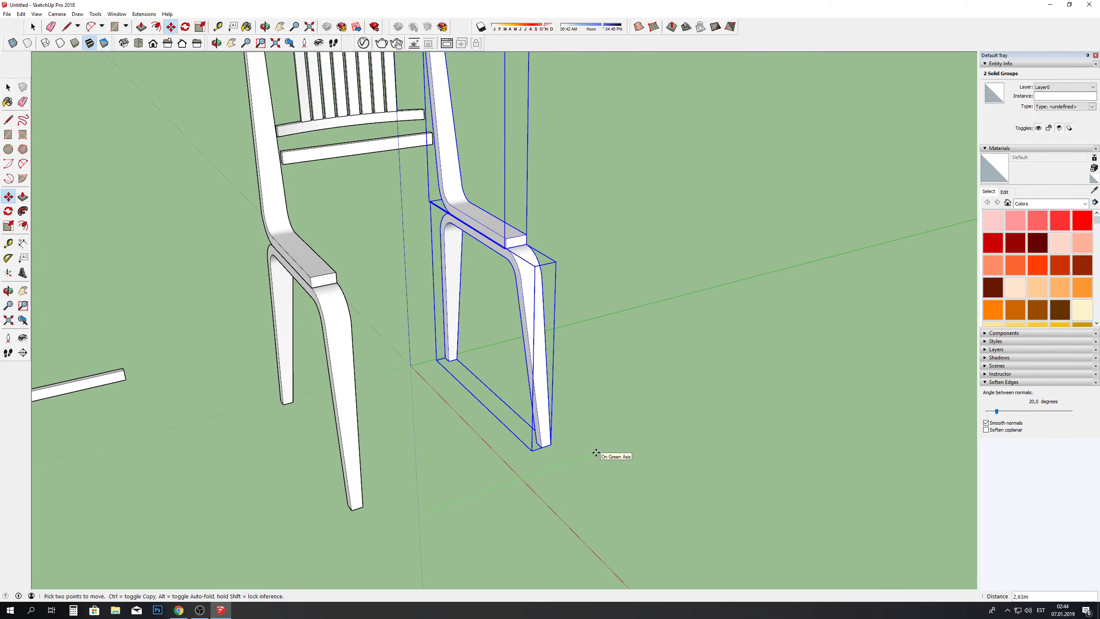
left_click(588, 459)
scroll(483, 527, "down", 2)
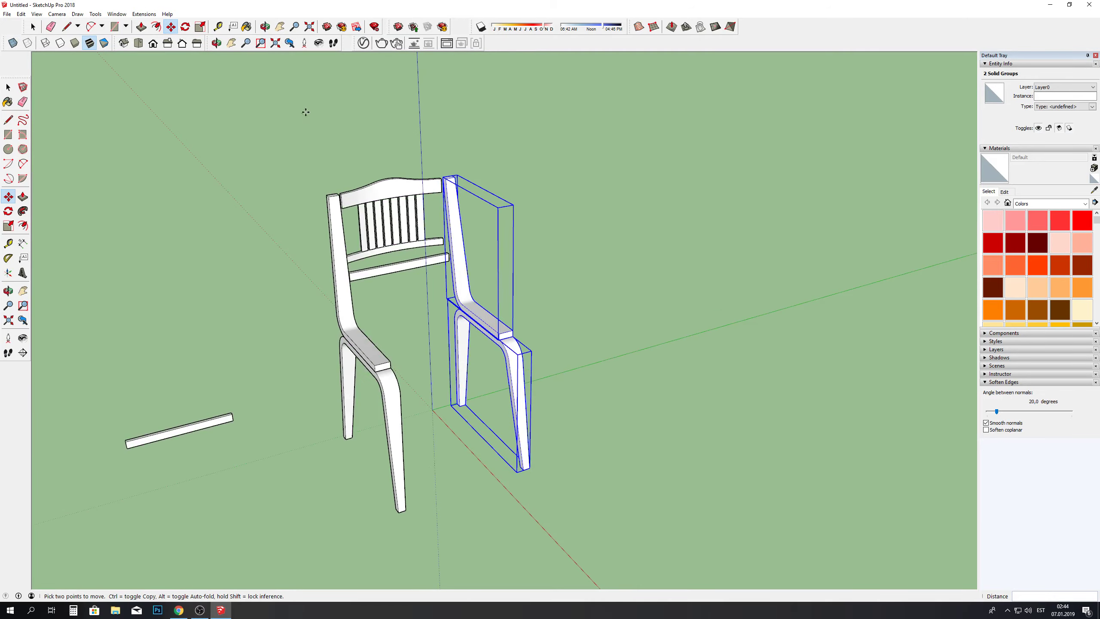
Step: Orbit, then return to a perspective Front view of the chair
left_click(266, 27)
mouse_move(260, 182)
left_mouse_down()
mouse_move(337, 492)
mouse_move(449, 246)
mouse_move(673, 165)
mouse_move(290, 207)
mouse_move(157, 204)
mouse_move(148, 228)
mouse_move(393, 243)
mouse_move(238, 131)
left_mouse_up()
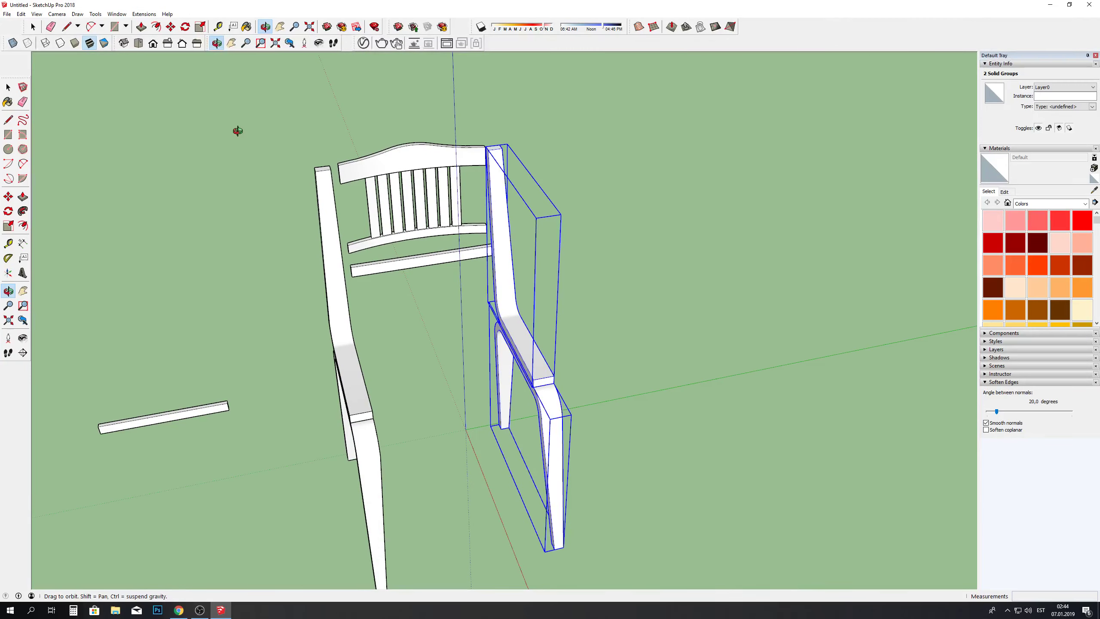
left_click(59, 16)
left_click(74, 64)
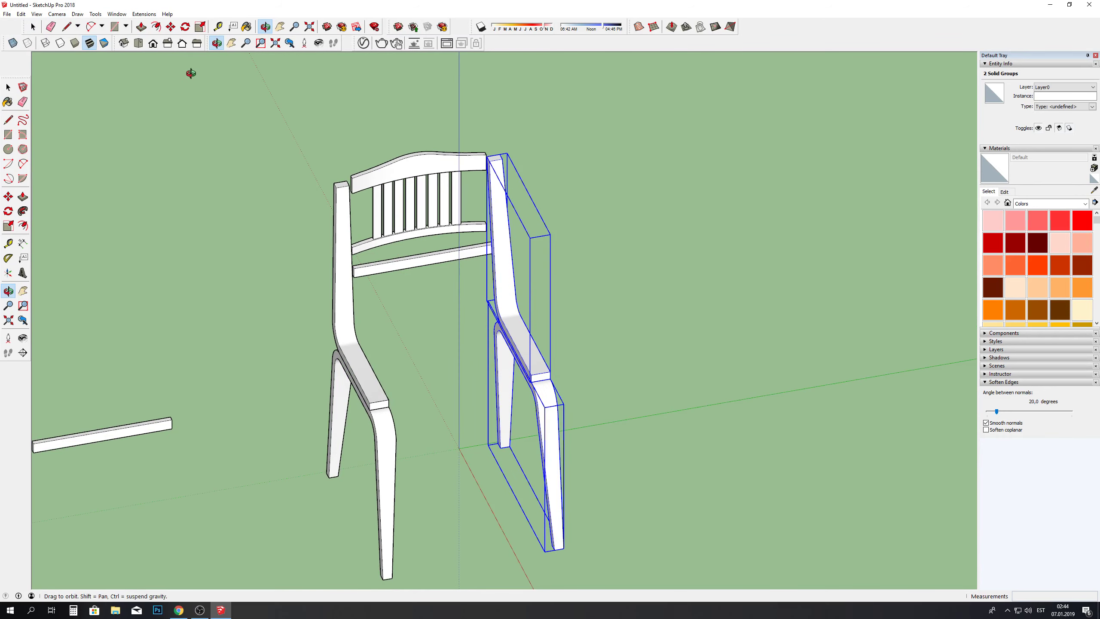
left_click(154, 46)
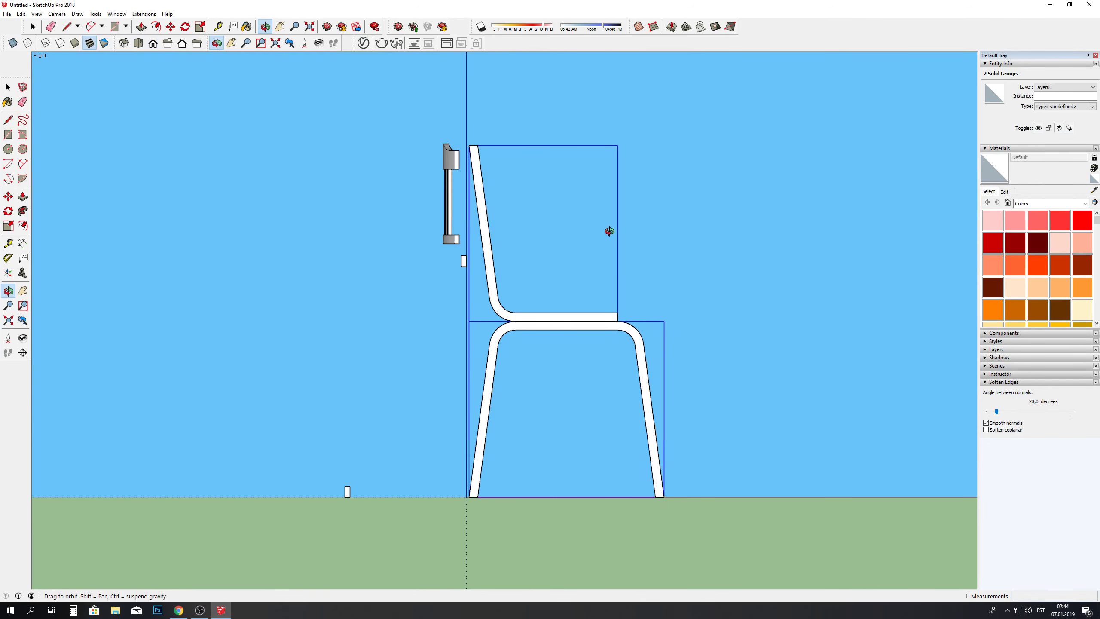
Step: In Right view, slide the back-rest 0,15m along the green axis
scroll(609, 231, "up", 2)
left_click(167, 43)
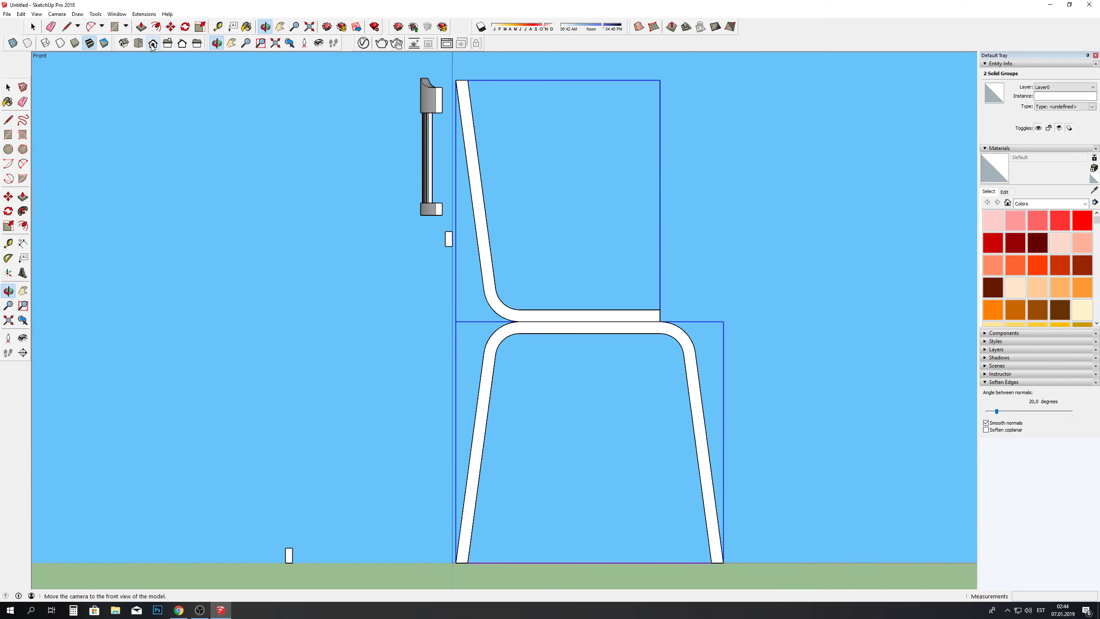
left_click(168, 43)
scroll(701, 154, "up", 3)
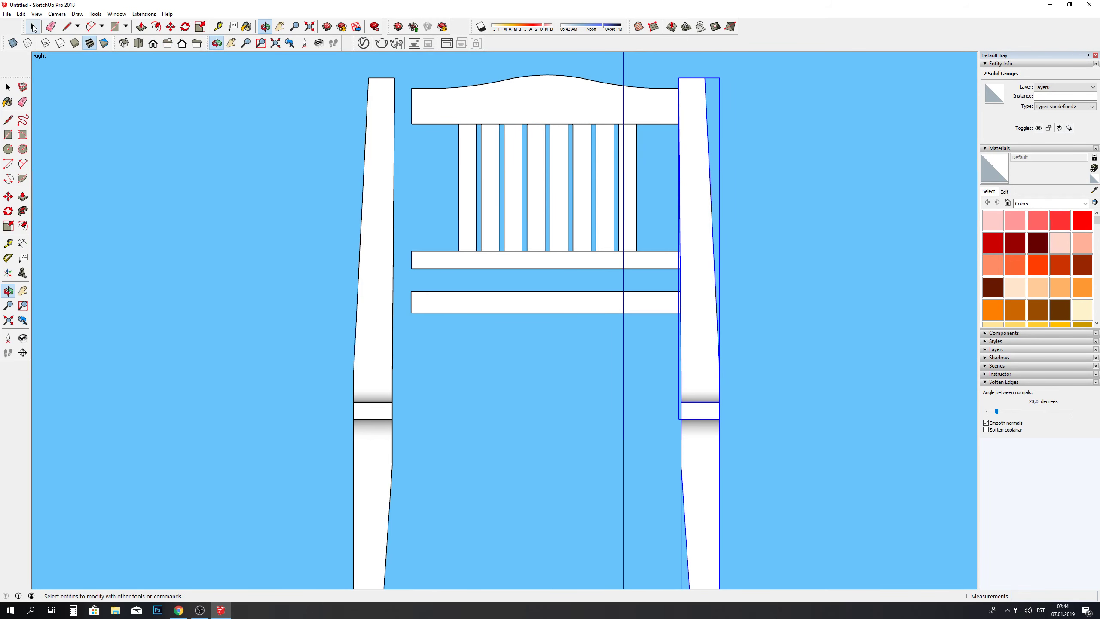
left_click(34, 29)
left_click(541, 107)
left_click(171, 26)
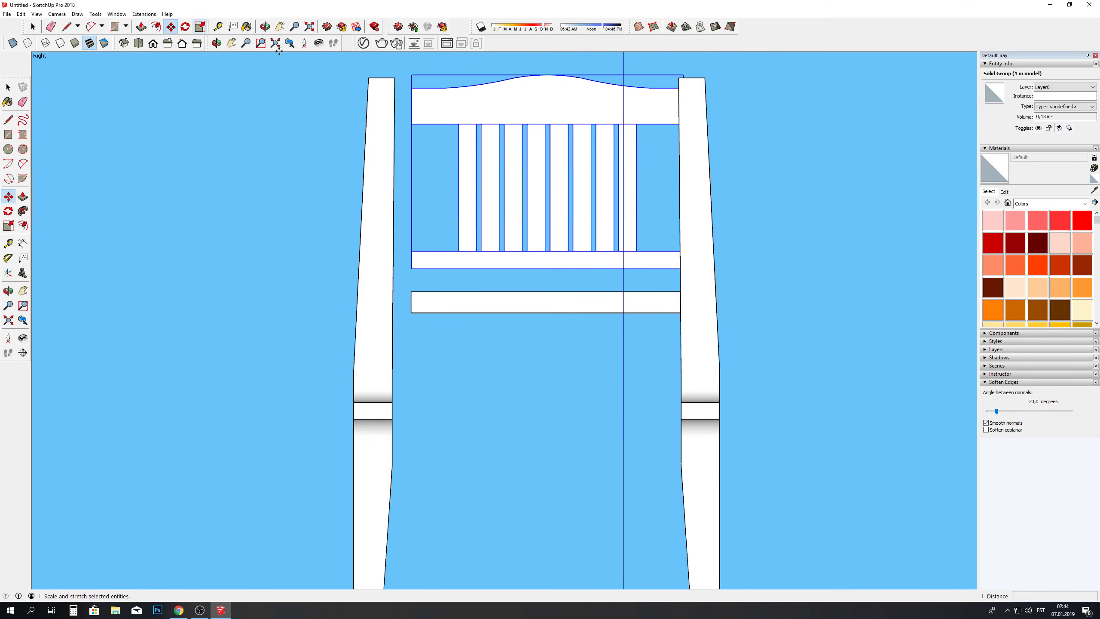
left_click(541, 104)
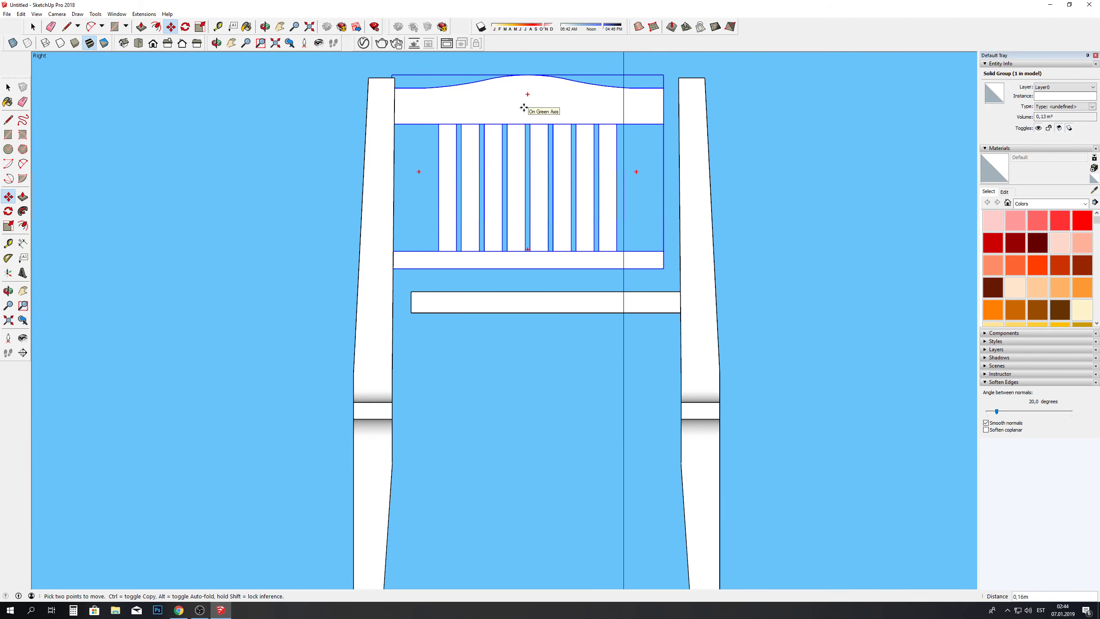
left_click(525, 107)
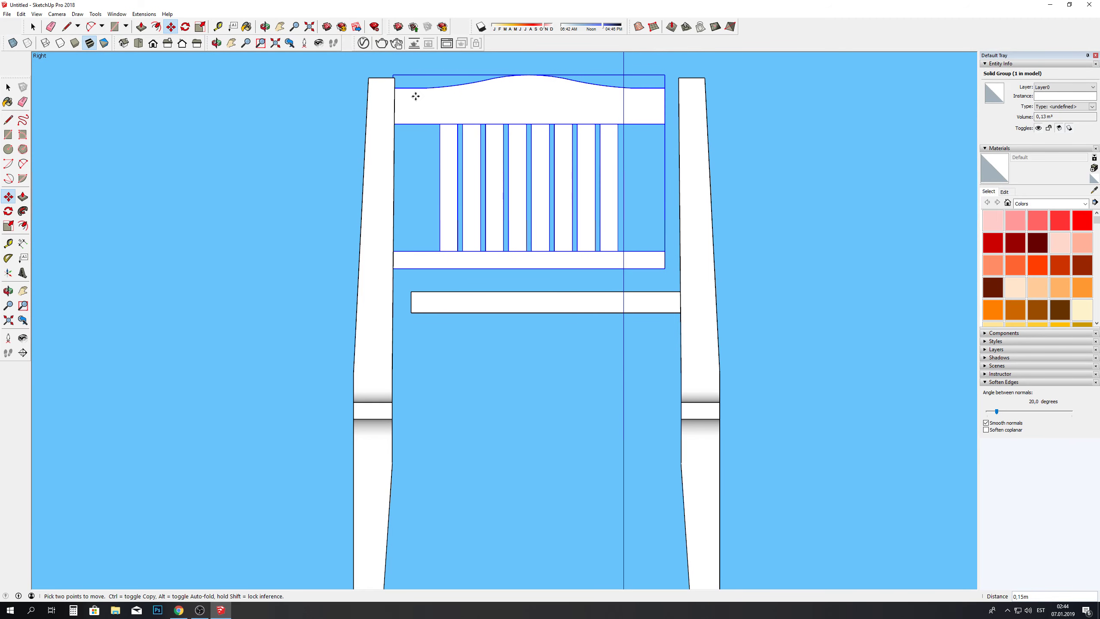
Step: Move the upper right leg piece 0,12m inward
left_click(8, 87)
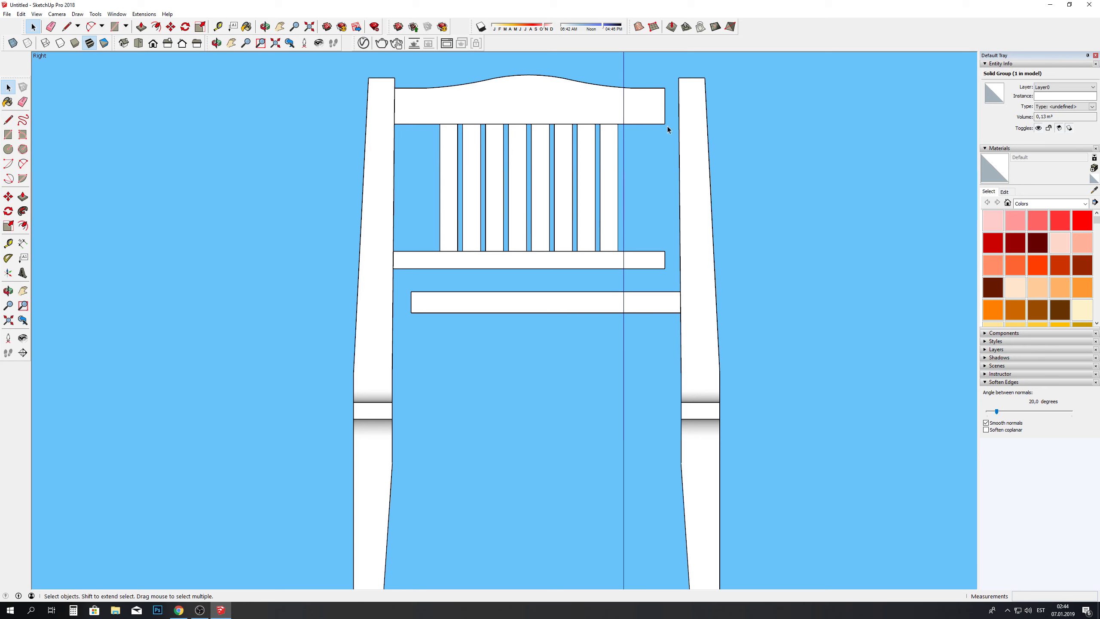
left_click(691, 130)
left_click(170, 27)
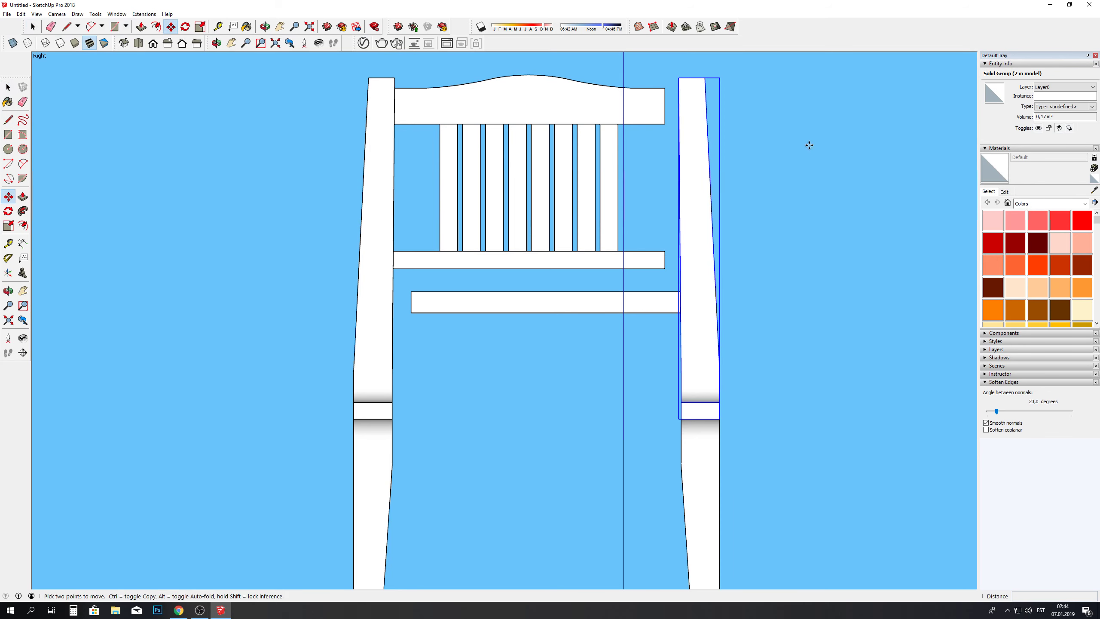
left_click(809, 146)
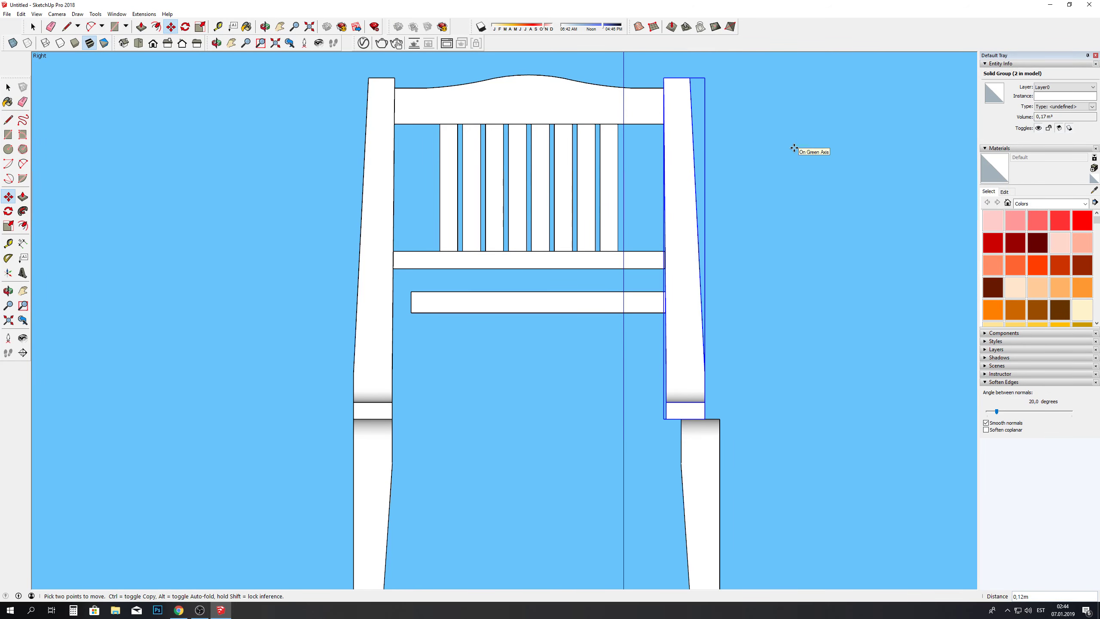
key("space")
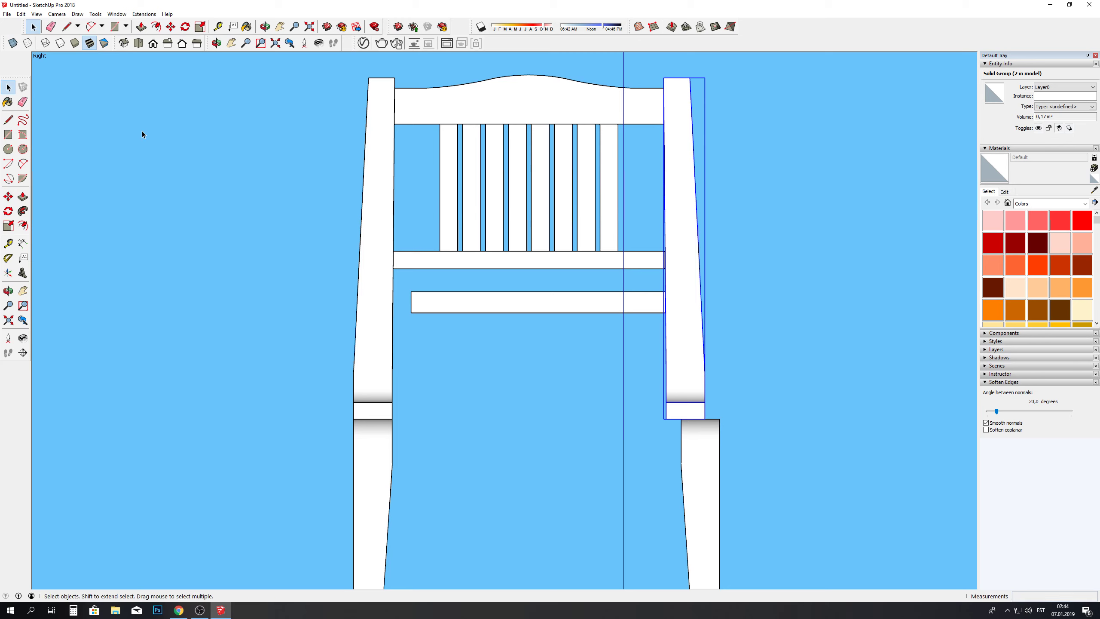
Step: Move the lower right leg piece 0,12m inward to line up with the upper piece
left_click(142, 132)
left_click(690, 433)
left_click(170, 27)
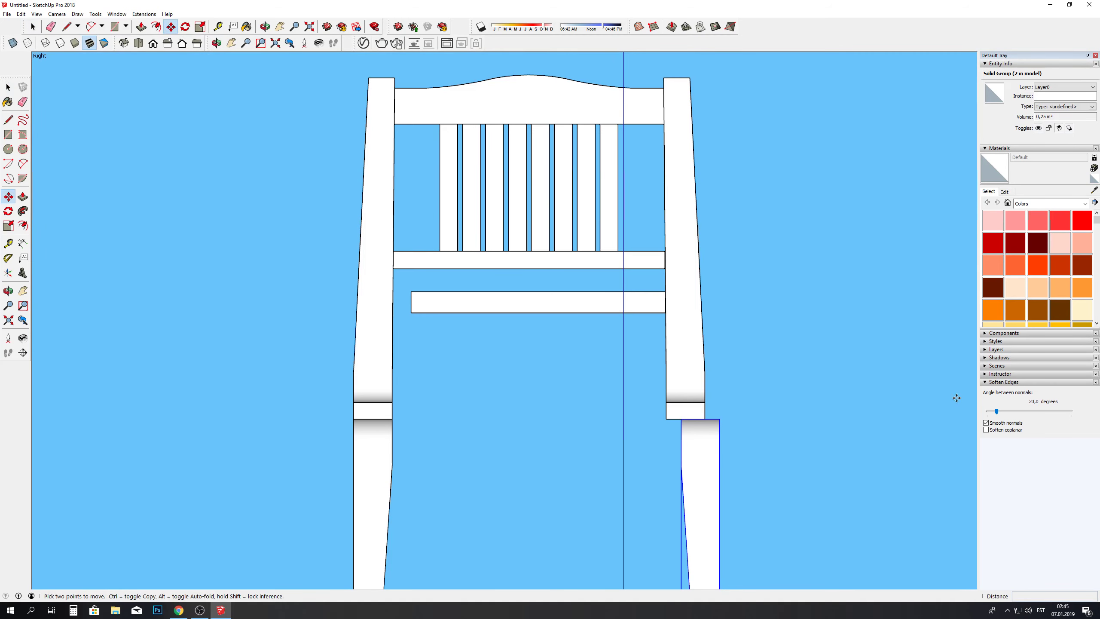
left_click(836, 402)
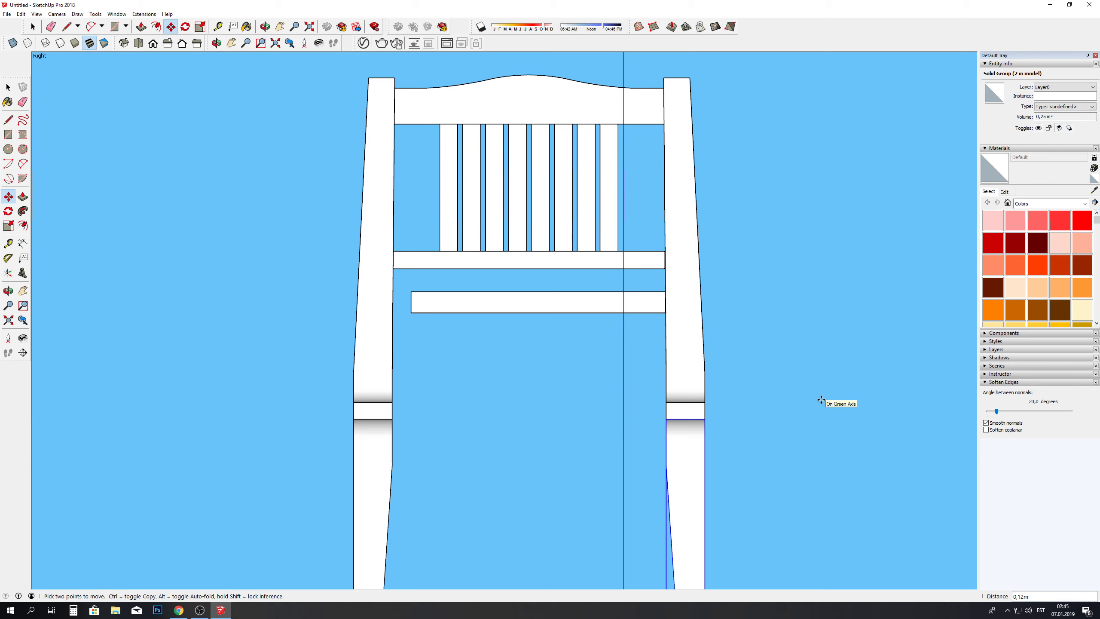
left_click(821, 399)
left_click(39, 27)
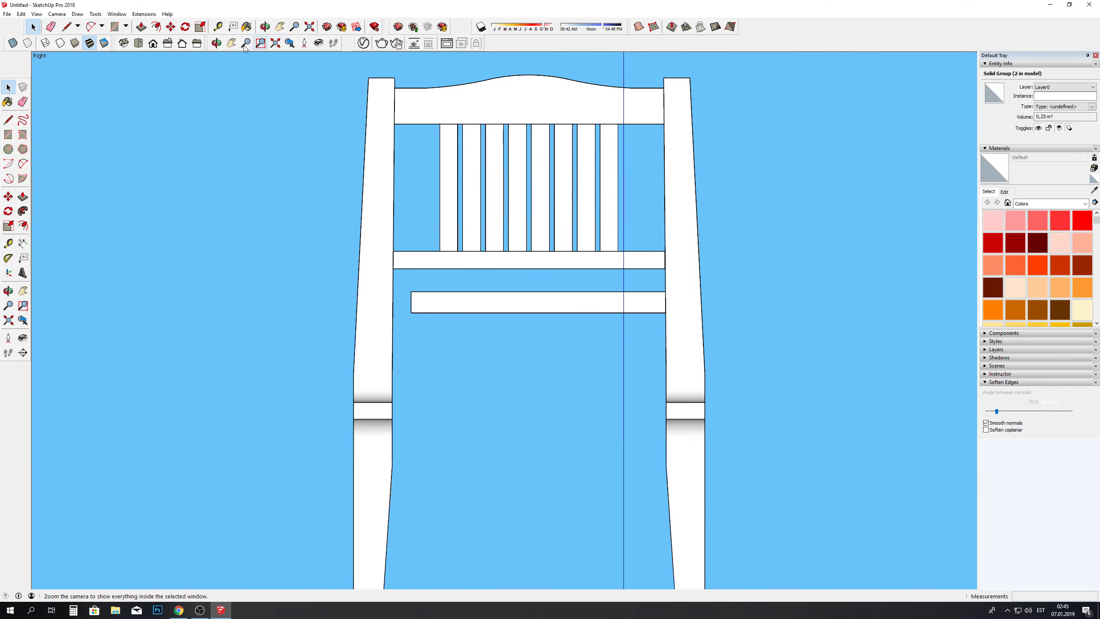
left_click(143, 66)
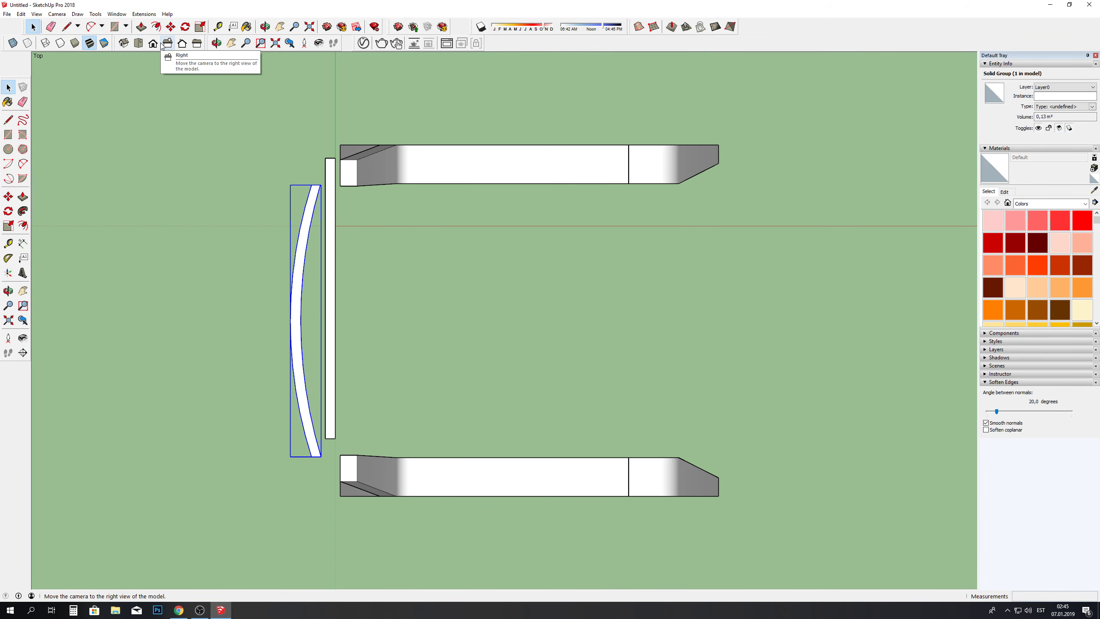
Step: From the back view, move the curved backrest piece beside the back post
key("shift+z")
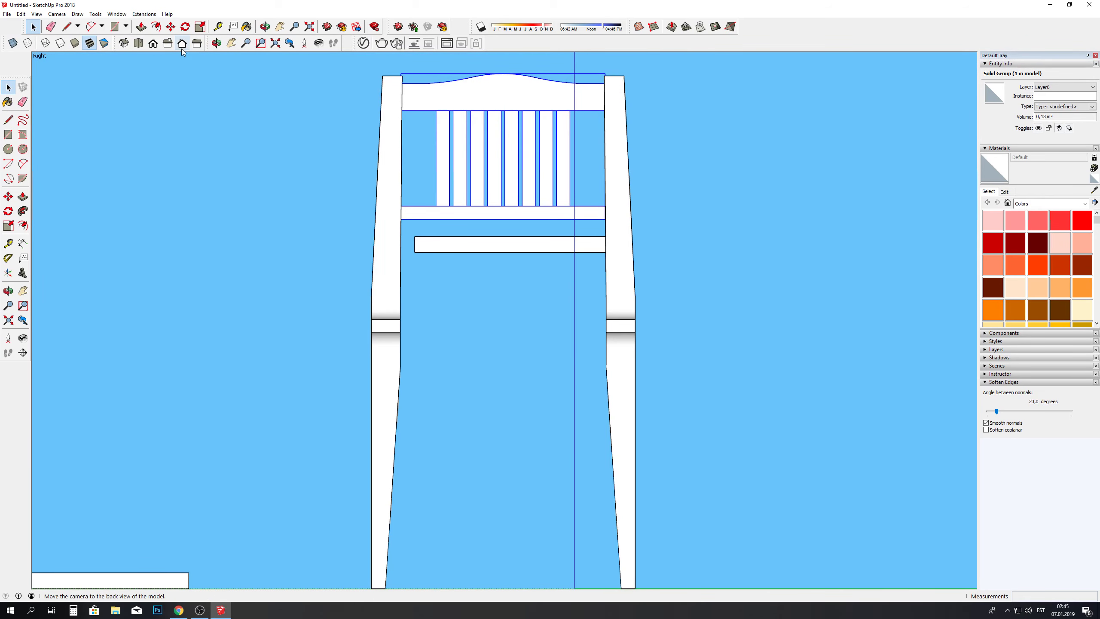
left_click(182, 43)
scroll(572, 176, "up", 3)
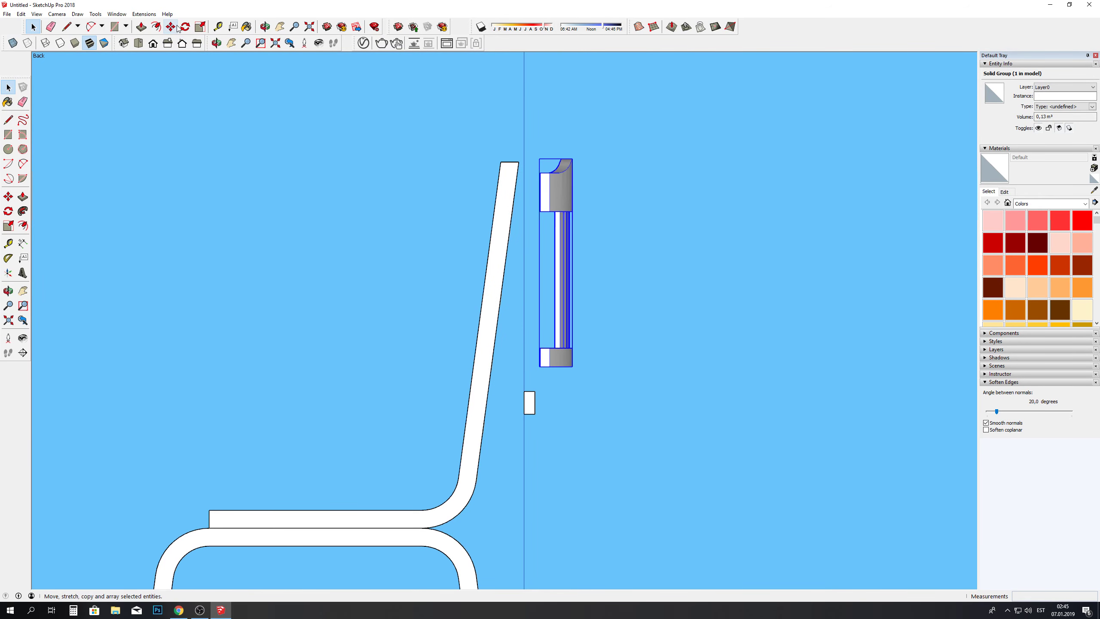
scroll(650, 192, "up", 2)
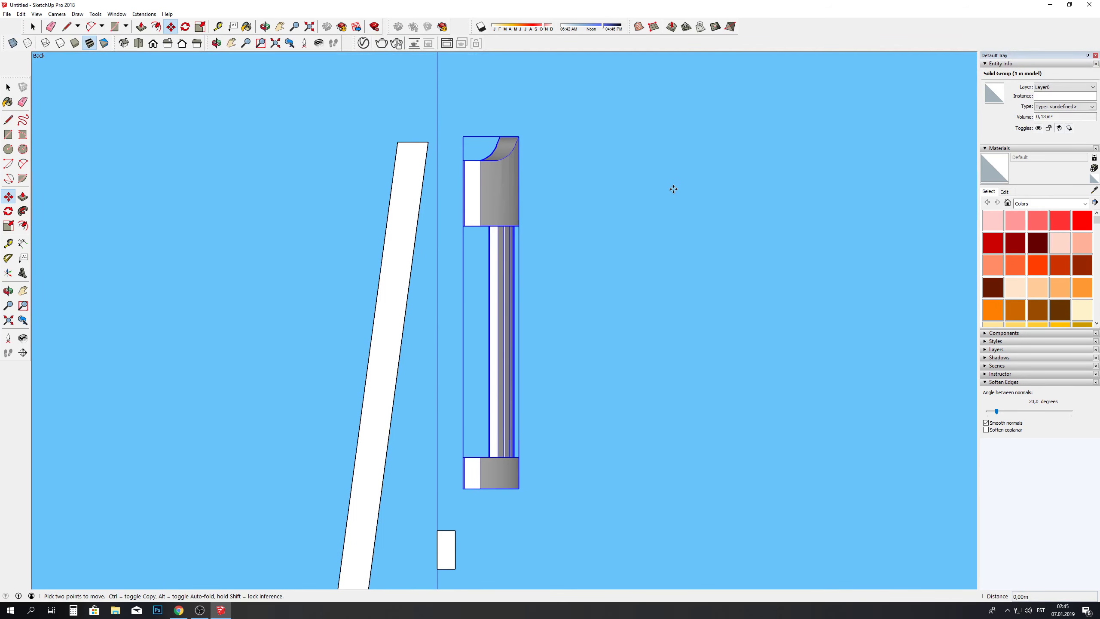
left_click(674, 191)
left_click(618, 189)
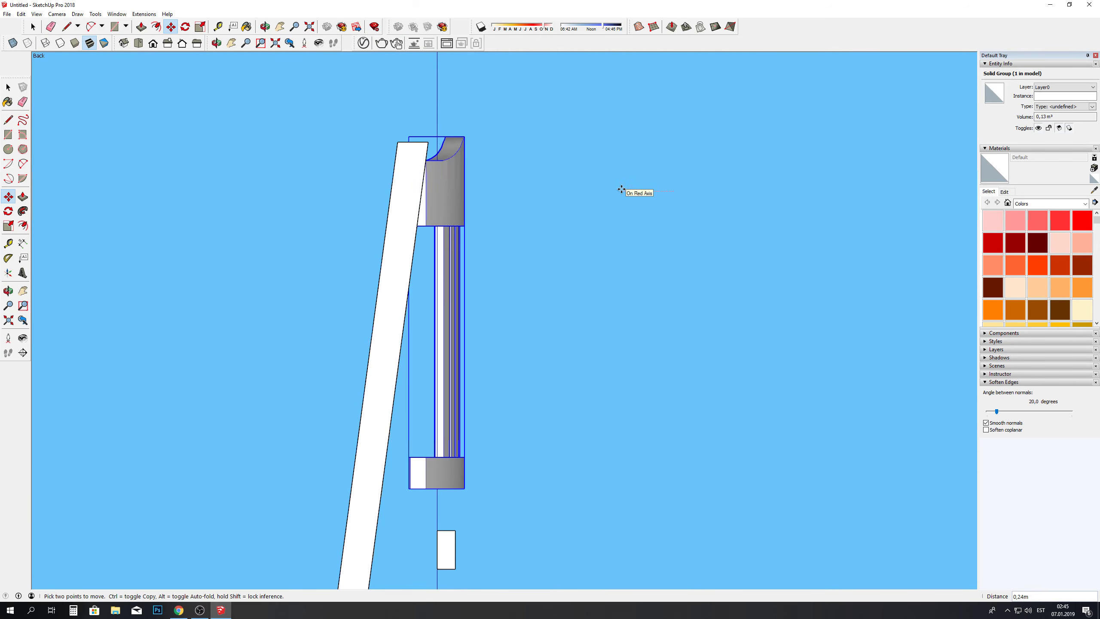
Step: Tilt the slatted backrest panel 7.7° to follow the leaning back posts
left_click(185, 27)
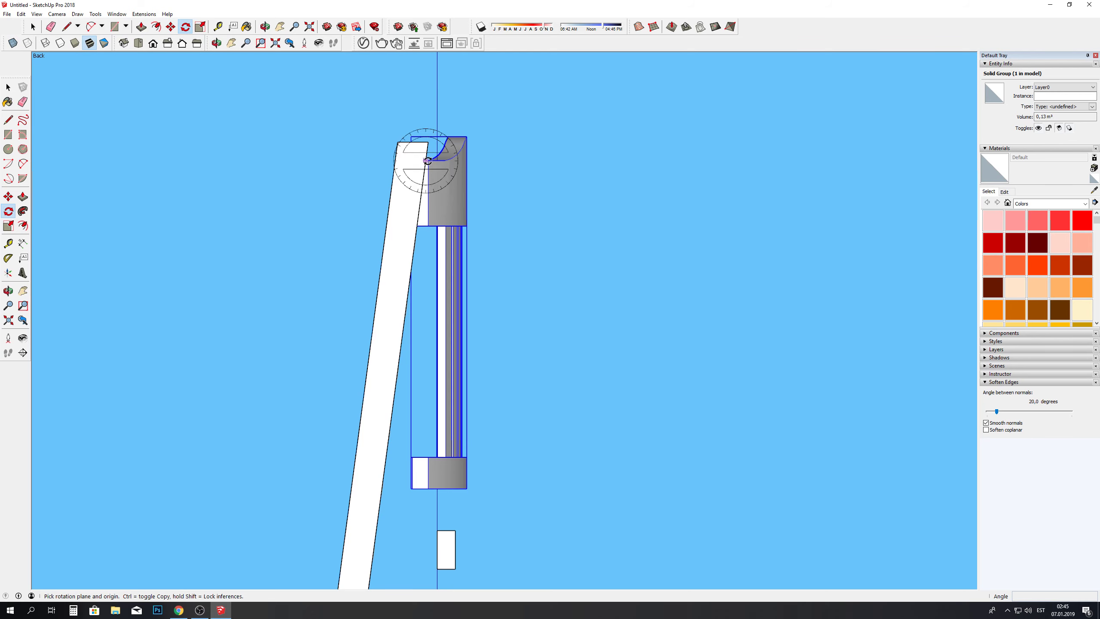
scroll(428, 161, "up", 3)
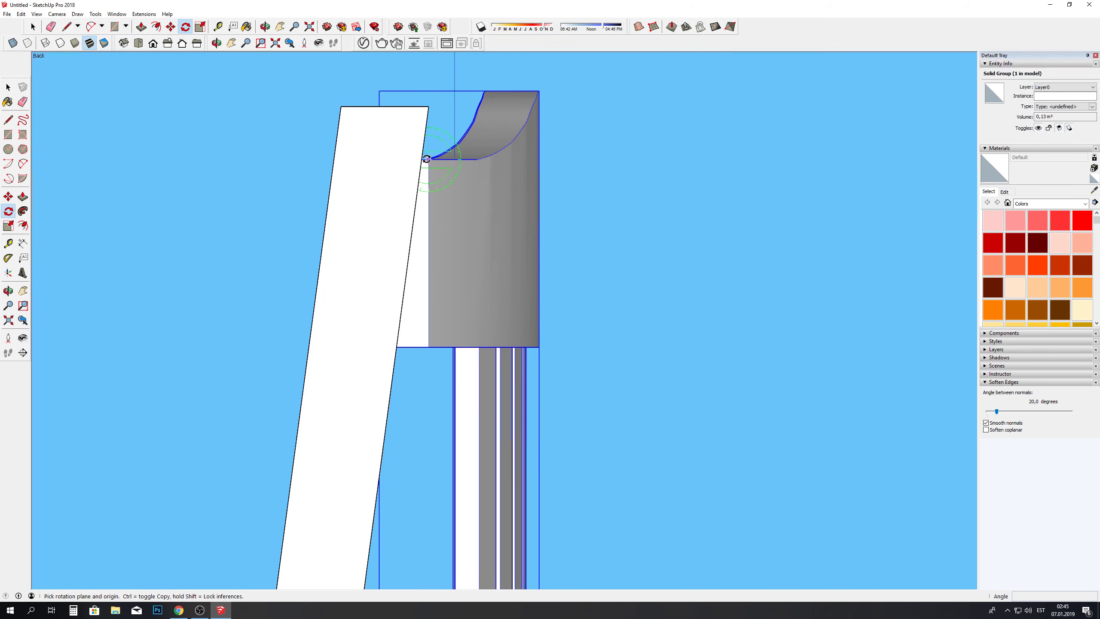
scroll(428, 158, "down", 2)
scroll(428, 159, "down", 2)
scroll(437, 429, "up", 2)
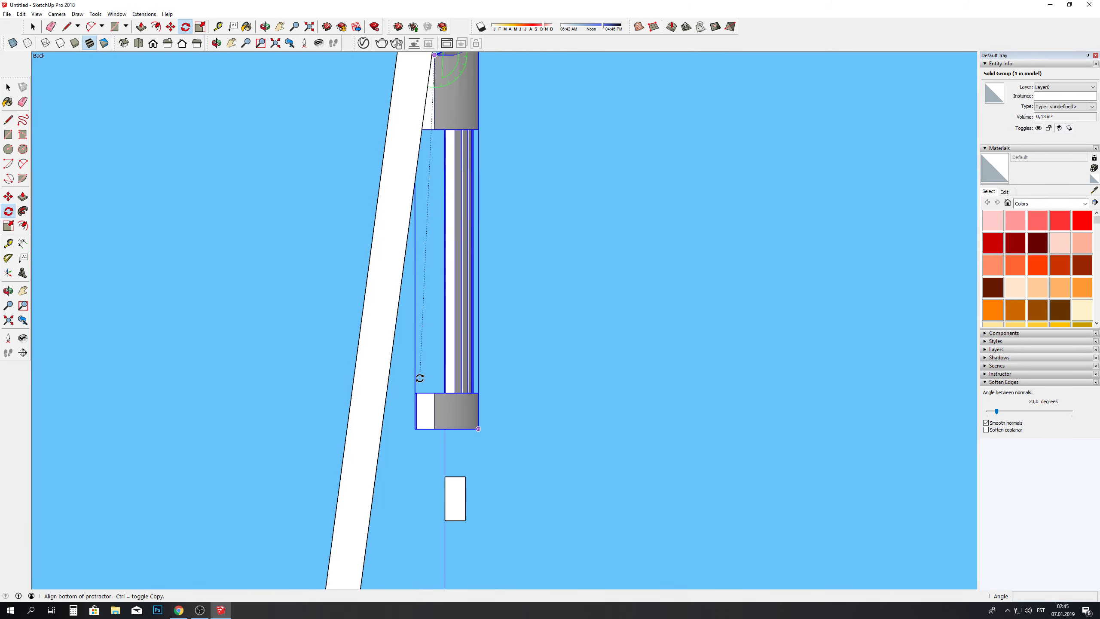
scroll(436, 429, "up", 2)
scroll(411, 432, "down", 2)
left_click(410, 434)
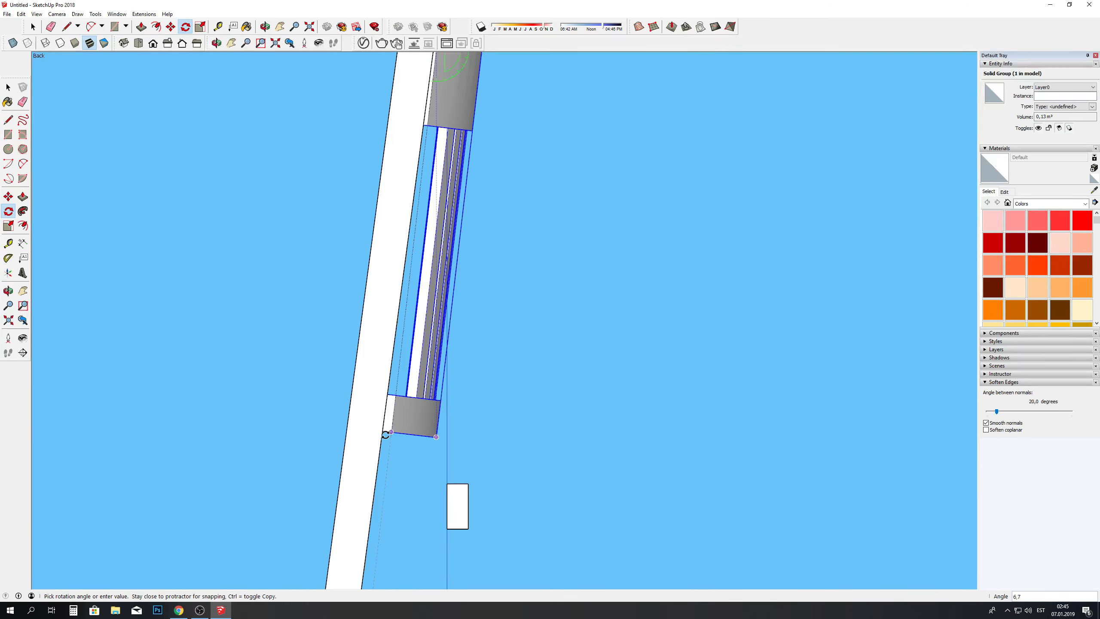
scroll(383, 434, "up", 2)
scroll(384, 435, "up", 2)
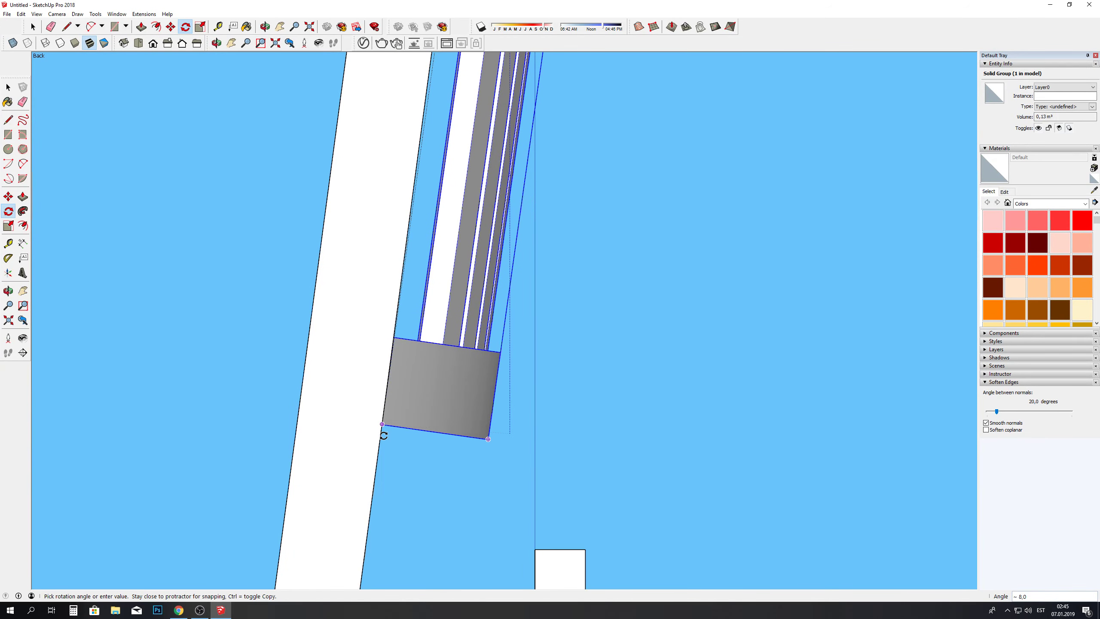
left_click(388, 434)
scroll(388, 434, "down", 2)
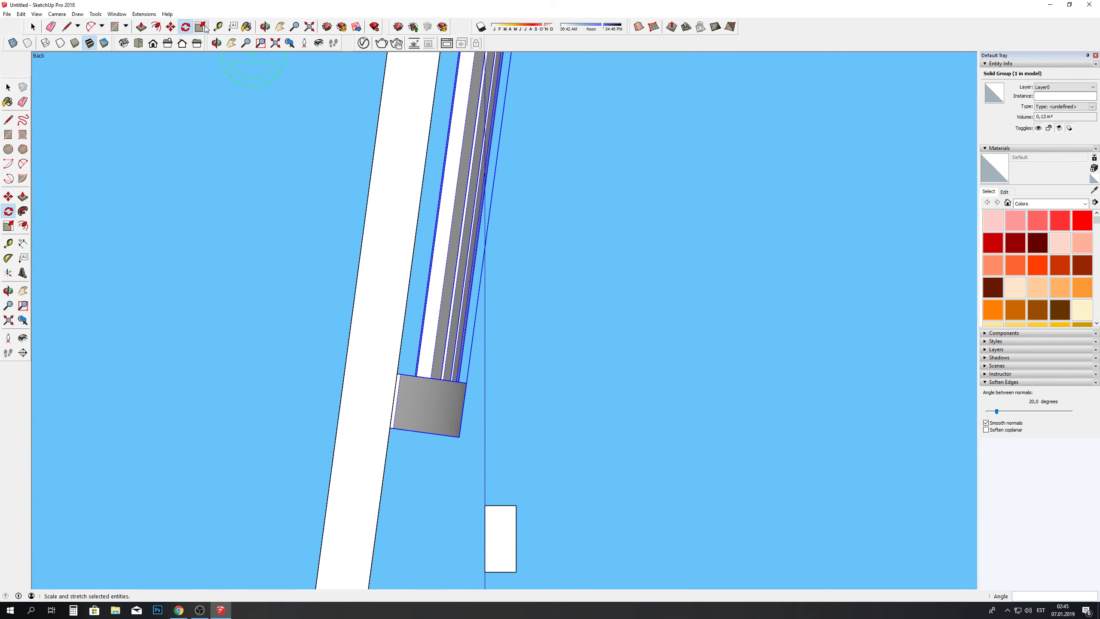
Step: Move the backrest against the back posts, then 0.04m further right viewed from above
left_click(171, 27)
left_click(513, 339)
left_click(536, 349)
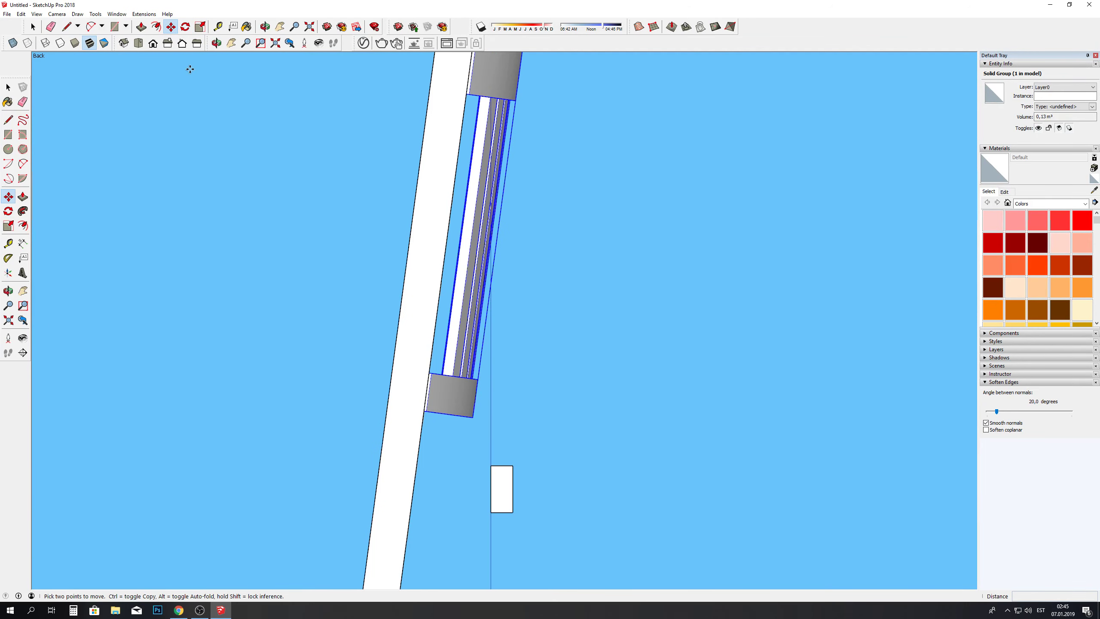
left_click(139, 43)
scroll(403, 282, "down", 2)
scroll(403, 282, "down", 1)
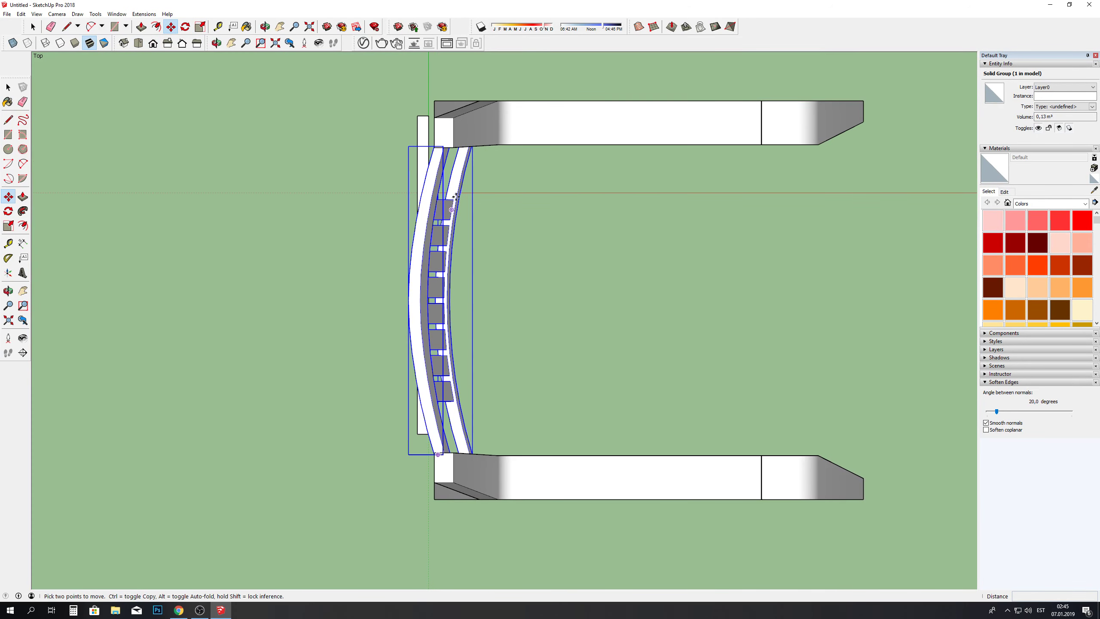
scroll(478, 173, "up", 3)
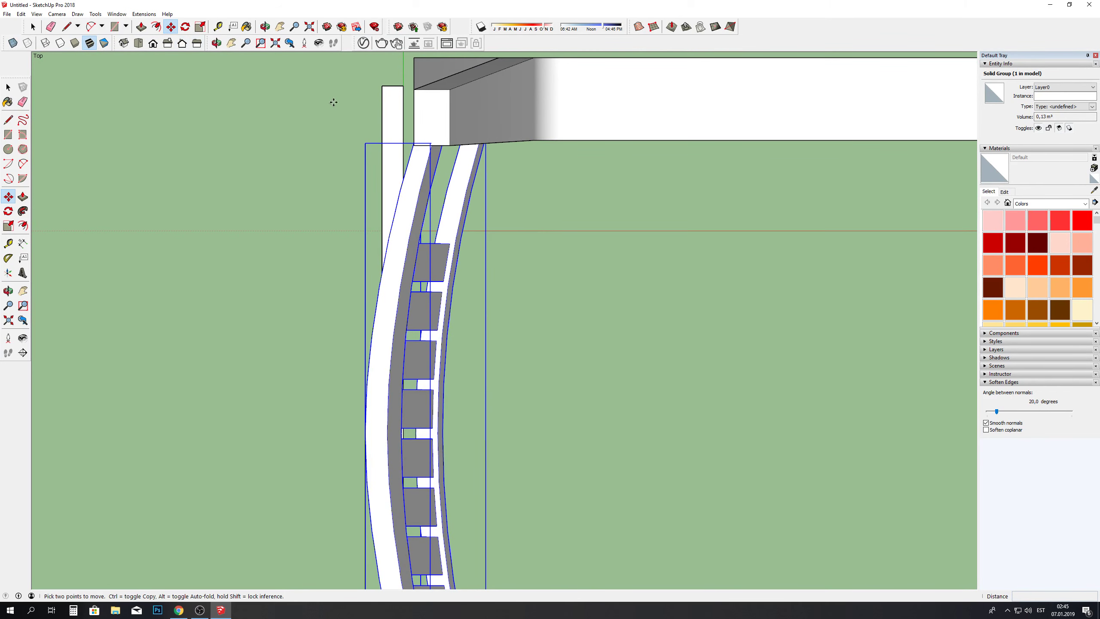
left_click(531, 187)
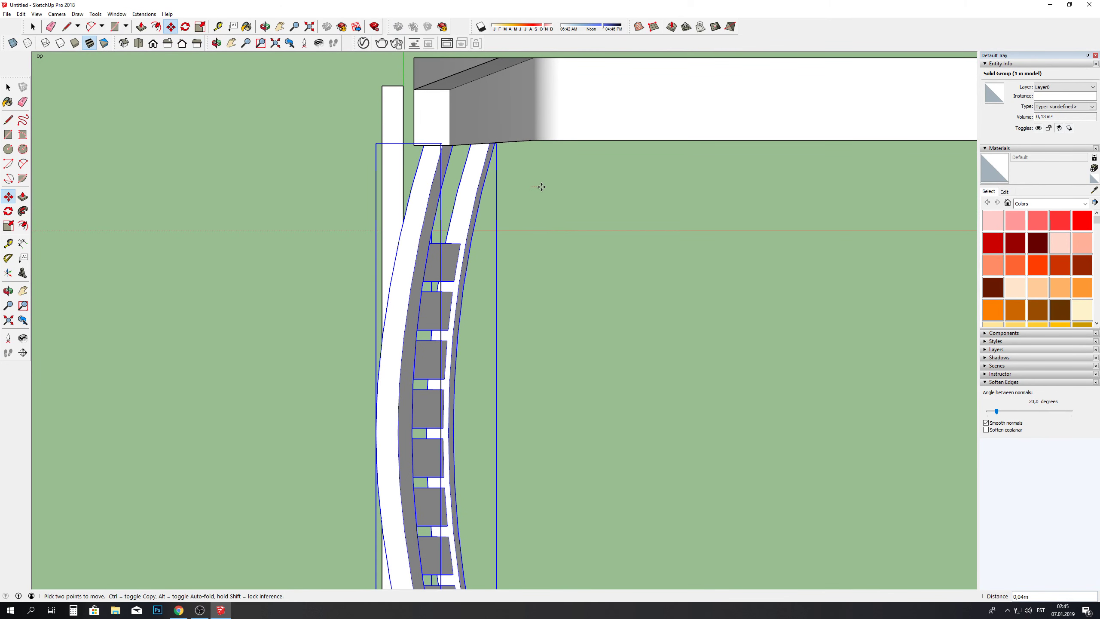
Step: Orbit to a 3D view of the chair back to check the fit
left_click(182, 43)
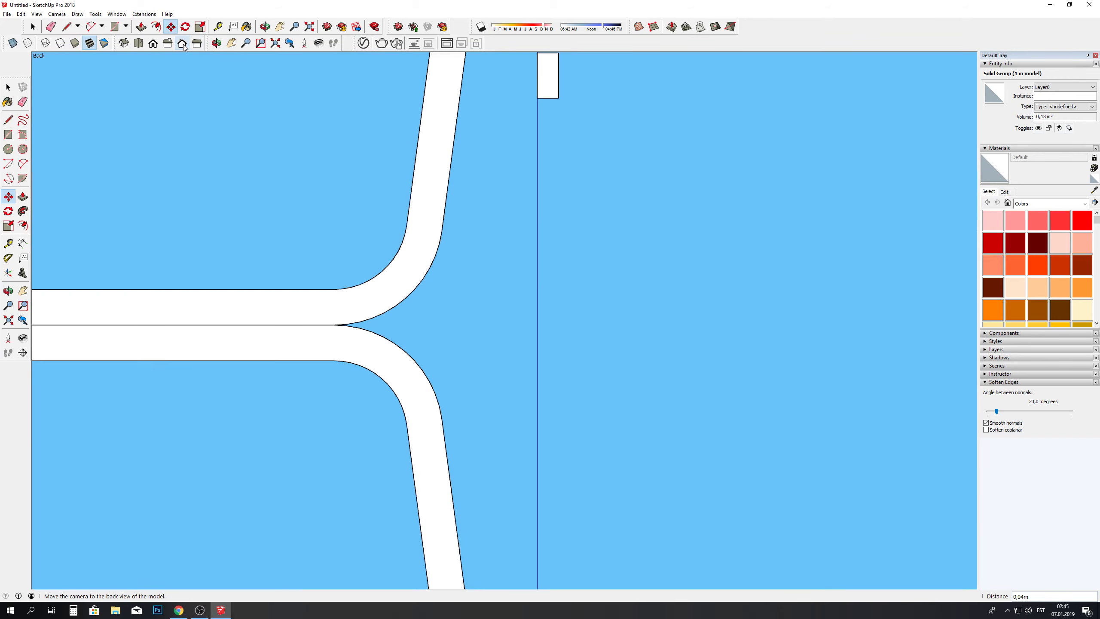
scroll(398, 358, "down", 3)
scroll(398, 359, "down", 2)
middle_click_drag(239, 61, 285, 122, "shift")
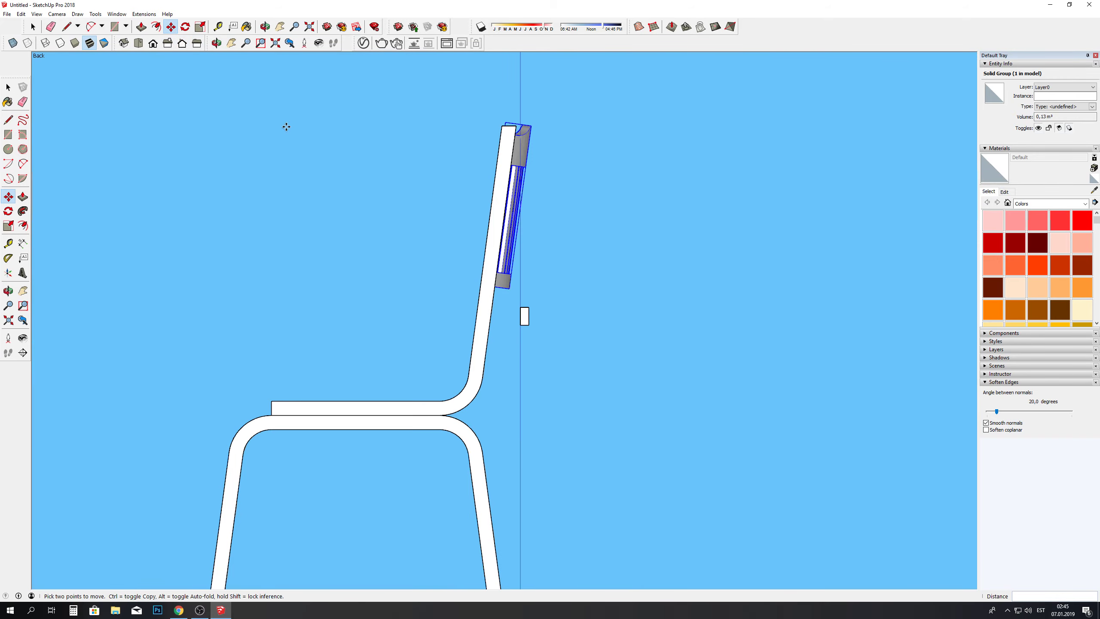
left_click(265, 27)
mouse_move(462, 133)
left_mouse_down()
mouse_move(398, 278)
mouse_move(459, 118)
mouse_move(309, 148)
mouse_move(307, 130)
mouse_move(343, 116)
mouse_move(457, 145)
mouse_move(308, 91)
mouse_move(515, 162)
mouse_move(493, 172)
mouse_move(501, 186)
mouse_move(547, 183)
left_mouse_up()
scroll(309, 91, "down", 5)
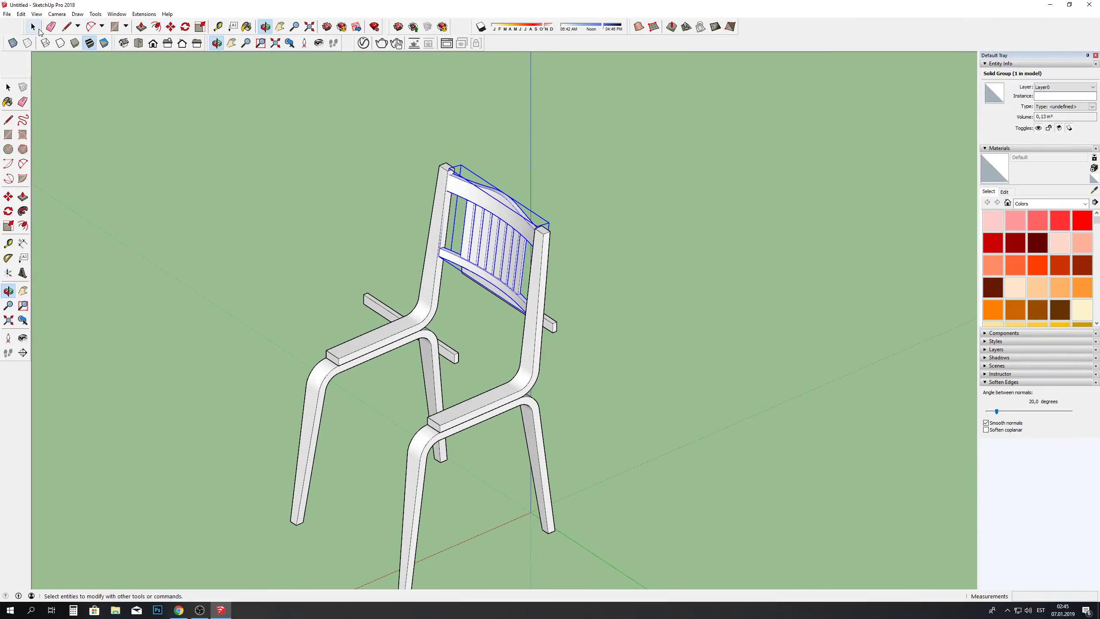
Step: Select the side rail and, in Front view, move it beside the front leg
left_click(33, 28)
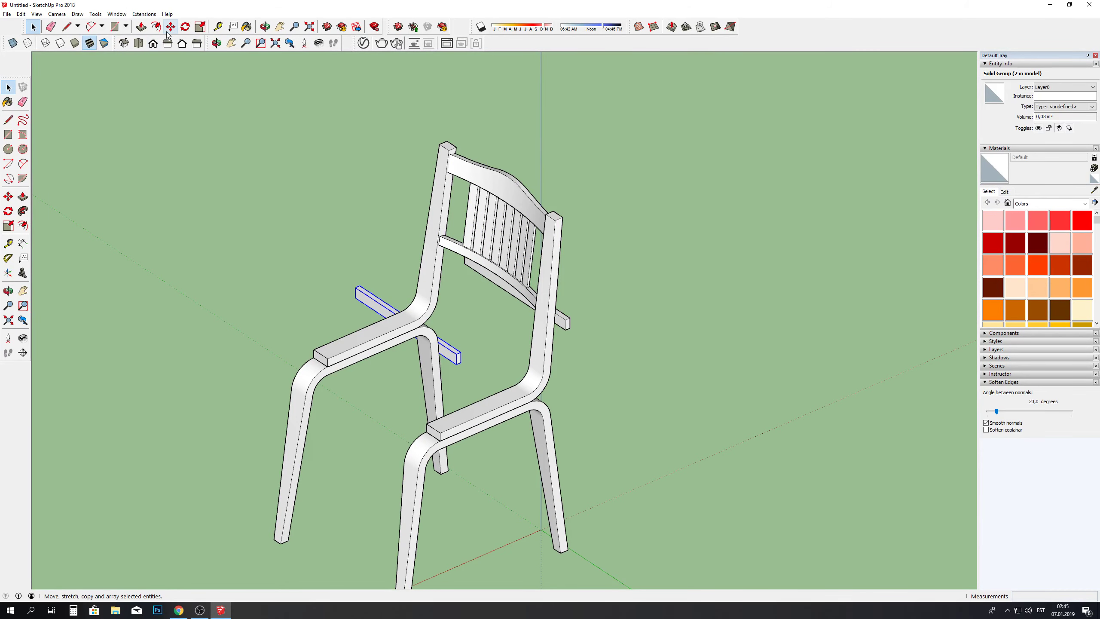
left_click(167, 43)
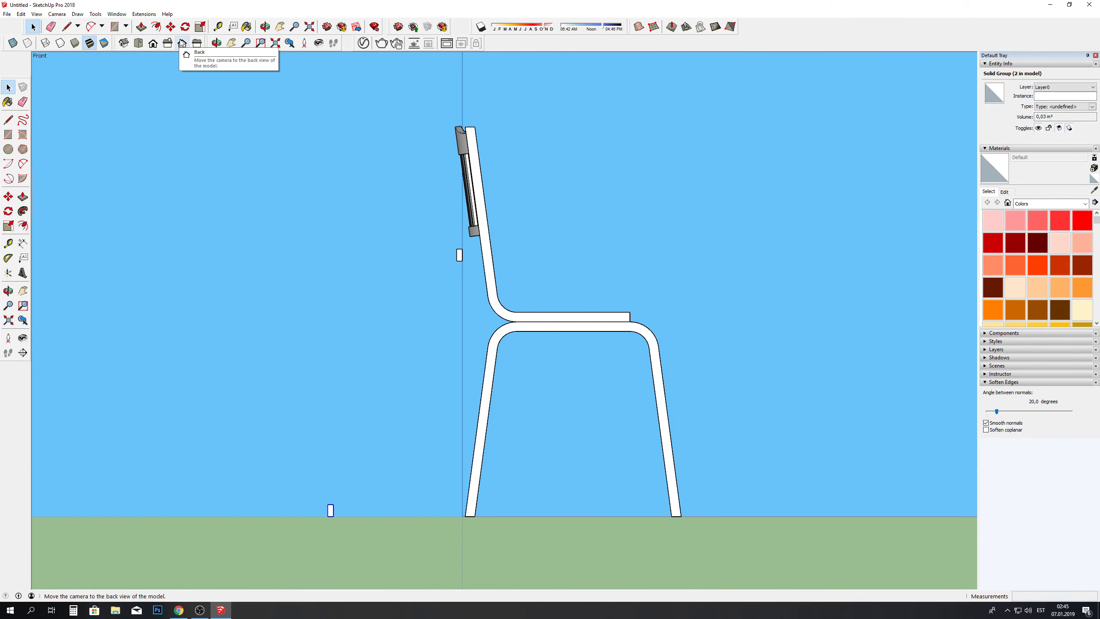
scroll(477, 316, "up", 3)
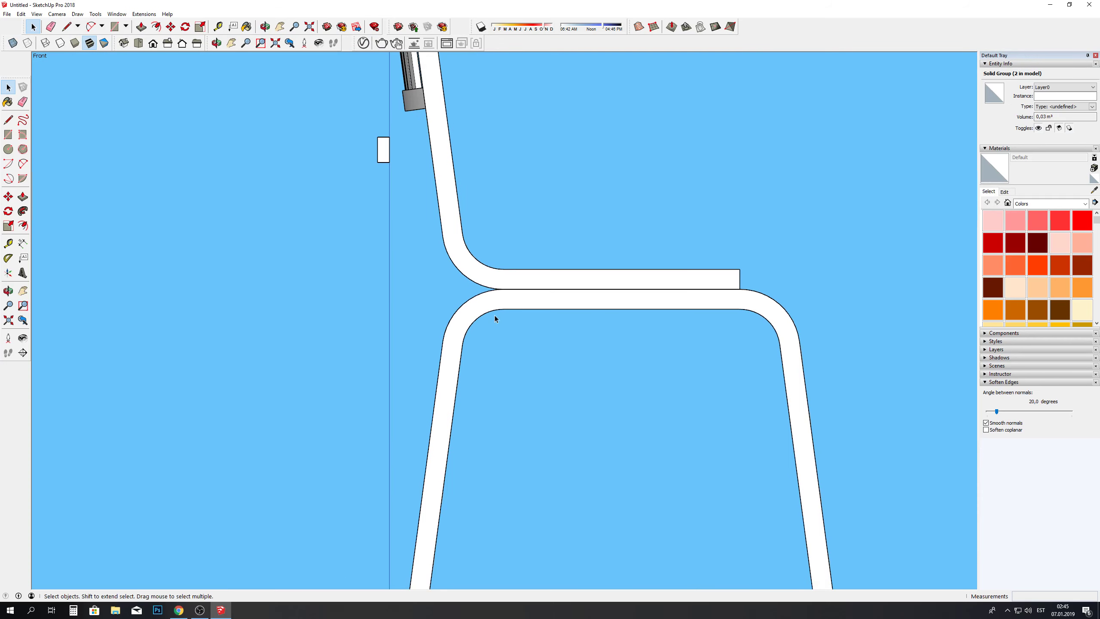
scroll(369, 195, "down", 2)
key("m")
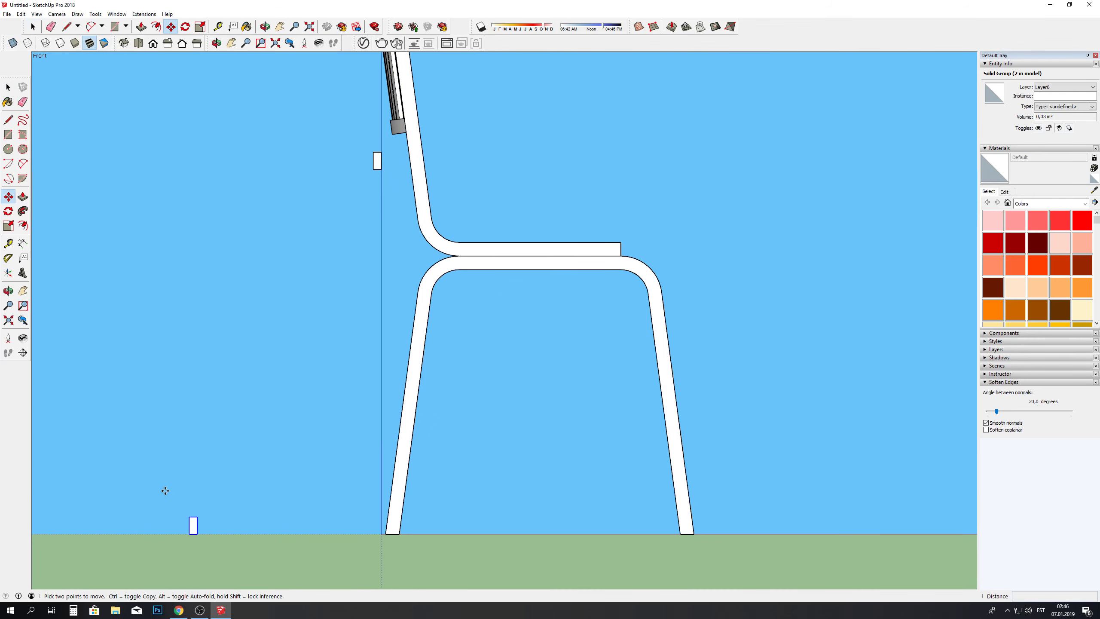
left_click(165, 490)
scroll(377, 266, "up", 2)
scroll(383, 275, "up", 1)
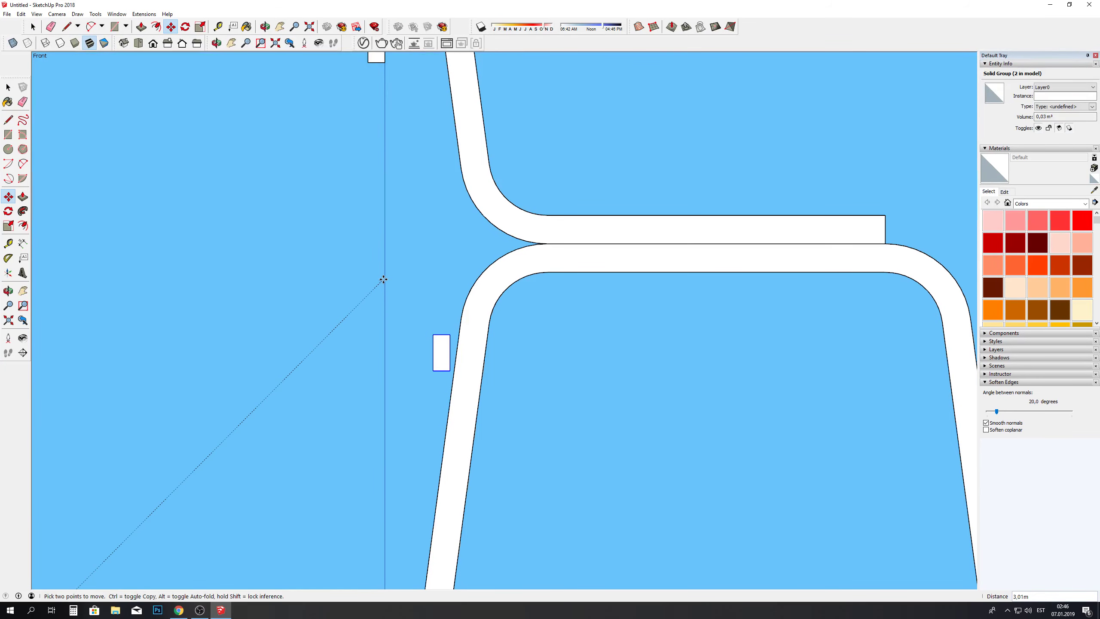
left_click(384, 280)
Step: Tilt the side rail 8.2° about its lower-right corner
left_click(8, 211)
scroll(435, 368, "up", 2)
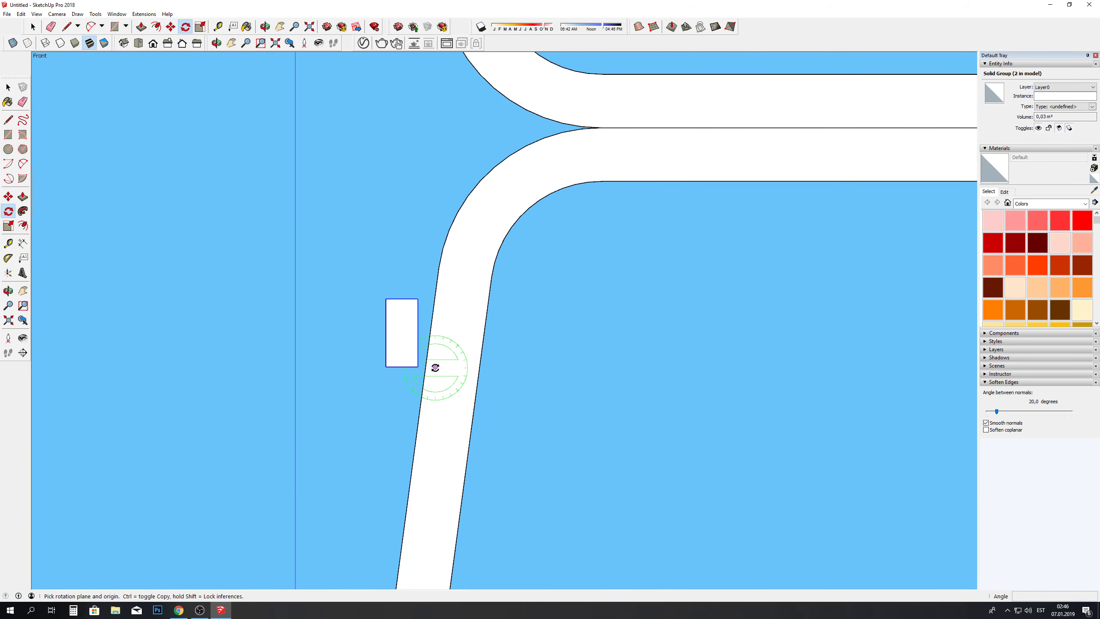
left_click(418, 366)
left_click(418, 300)
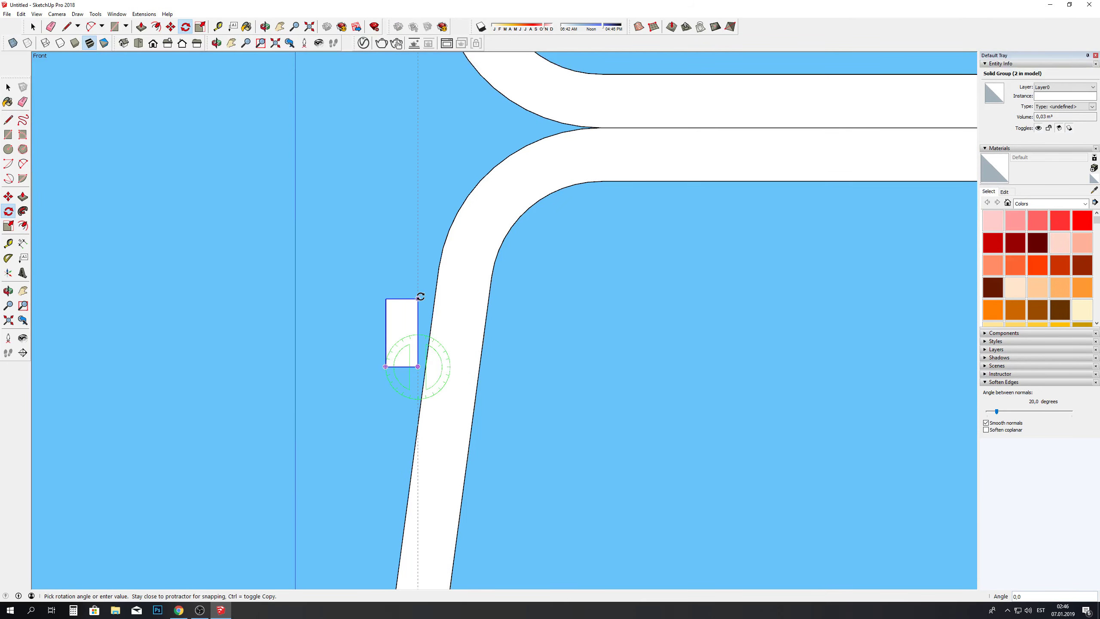
left_click(430, 283)
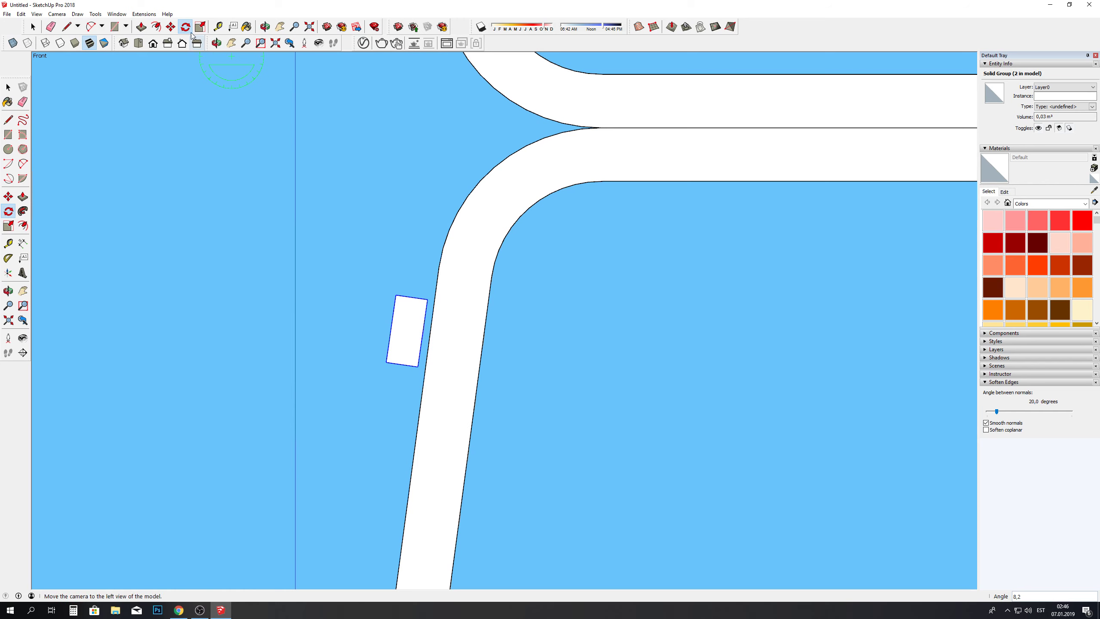
Step: Move the tilted rail 0.13m right into the leg
left_click(171, 27)
left_click(216, 286)
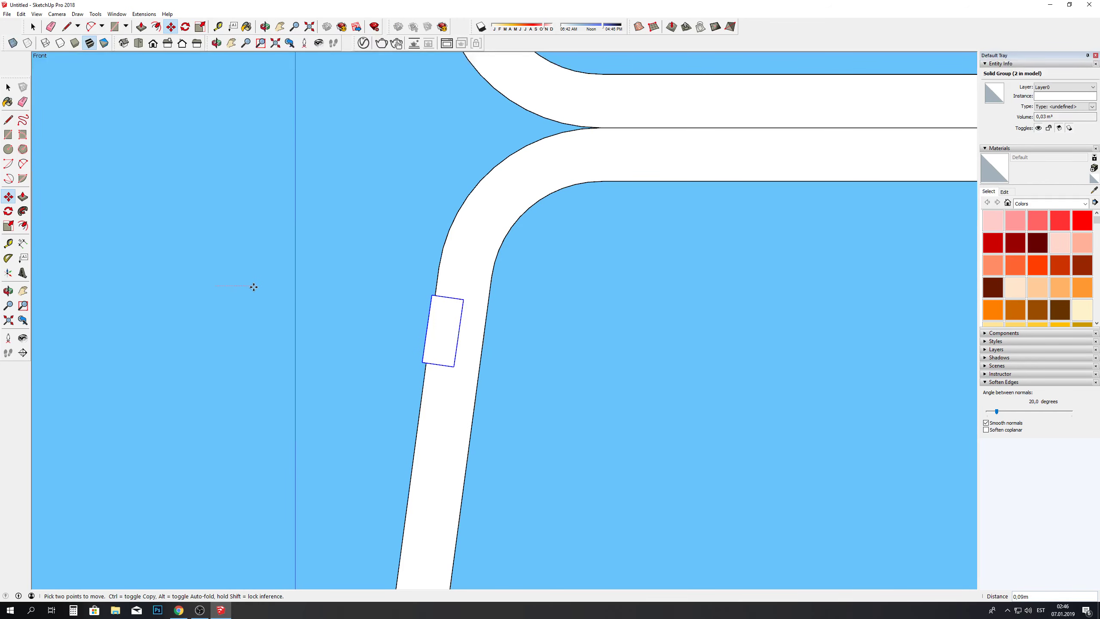
left_click(271, 287)
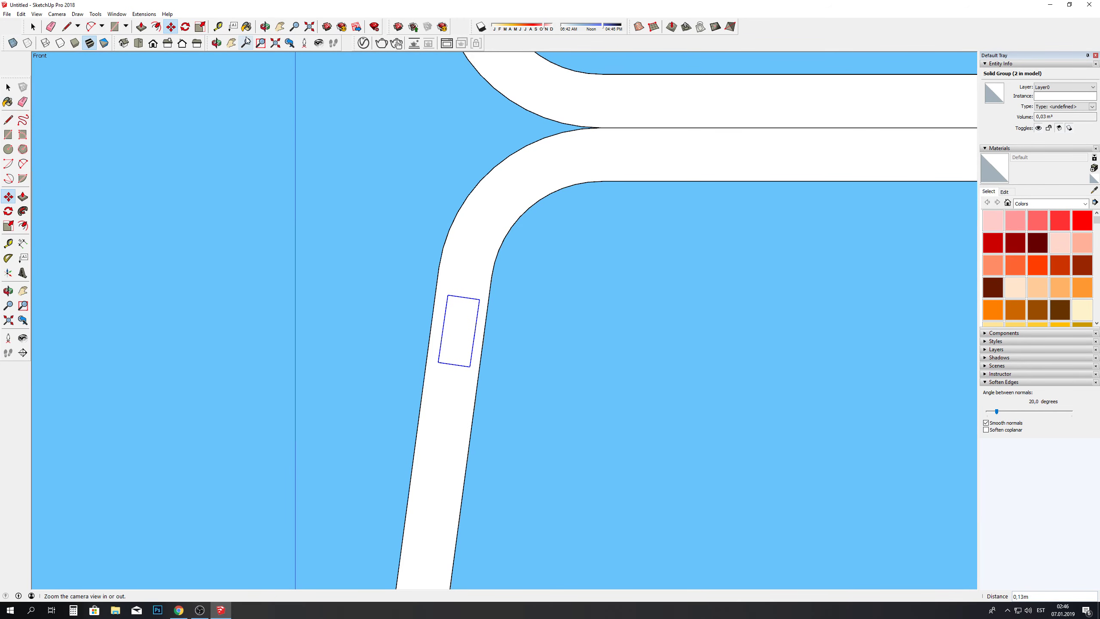
left_click(189, 46)
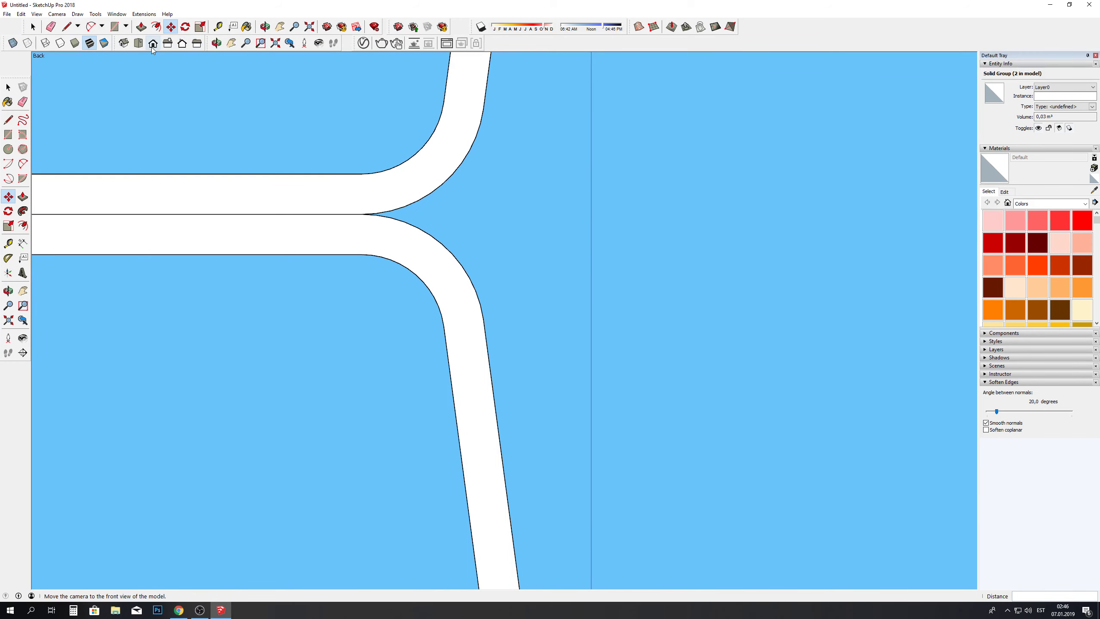
left_click(172, 46)
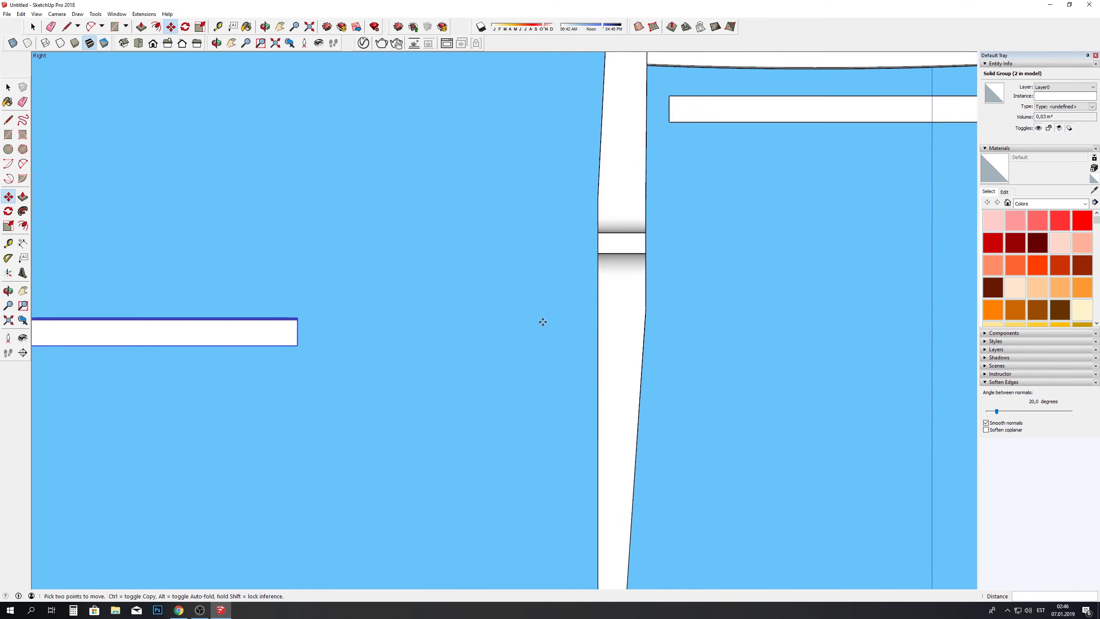
left_click(422, 390)
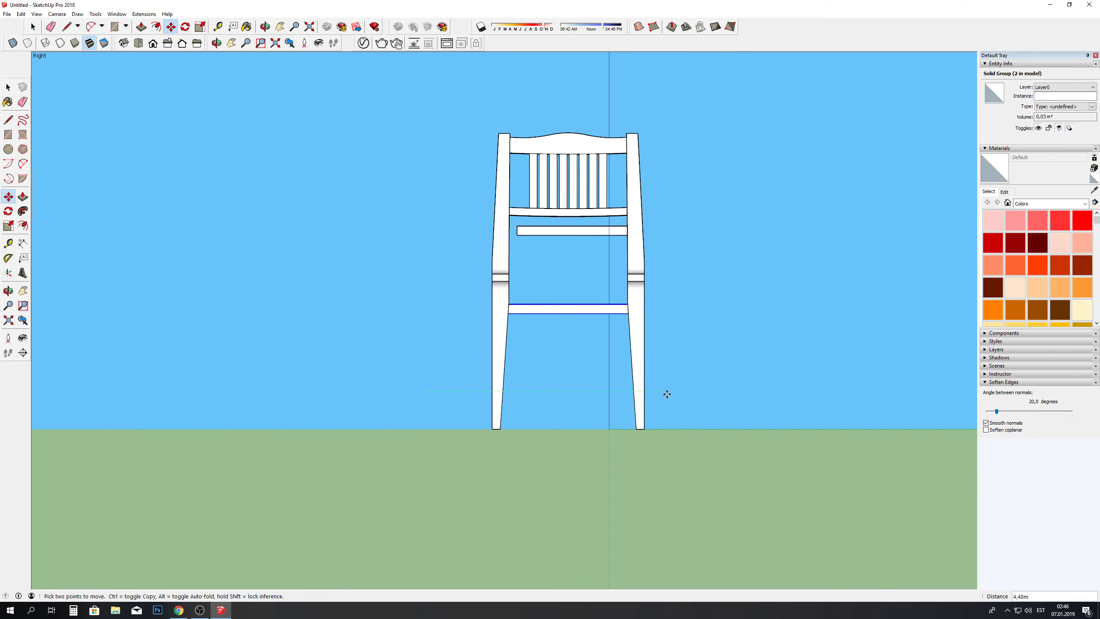
scroll(667, 394, "up", 3)
scroll(667, 394, "up", 2)
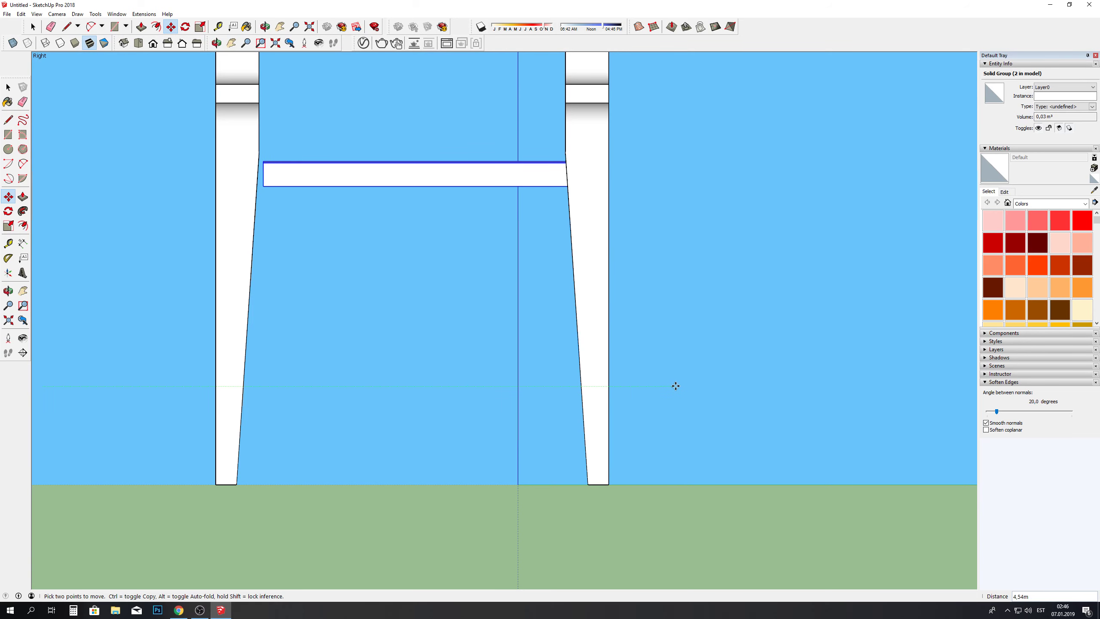
type("0,02")
key("Return")
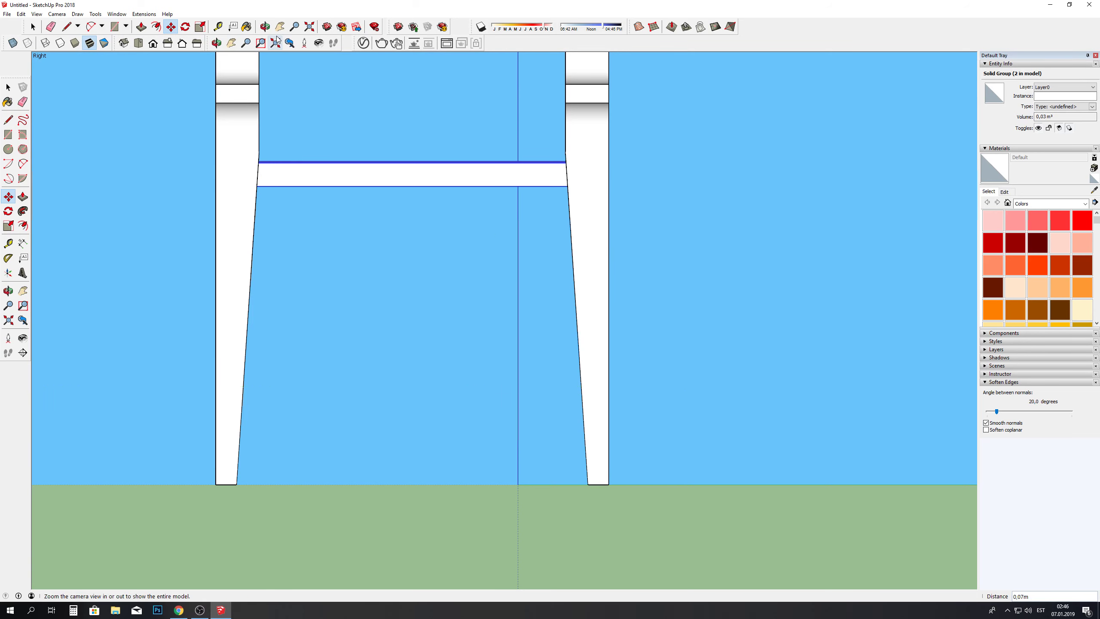
left_click(265, 27)
left_click_drag(327, 145, 693, 345)
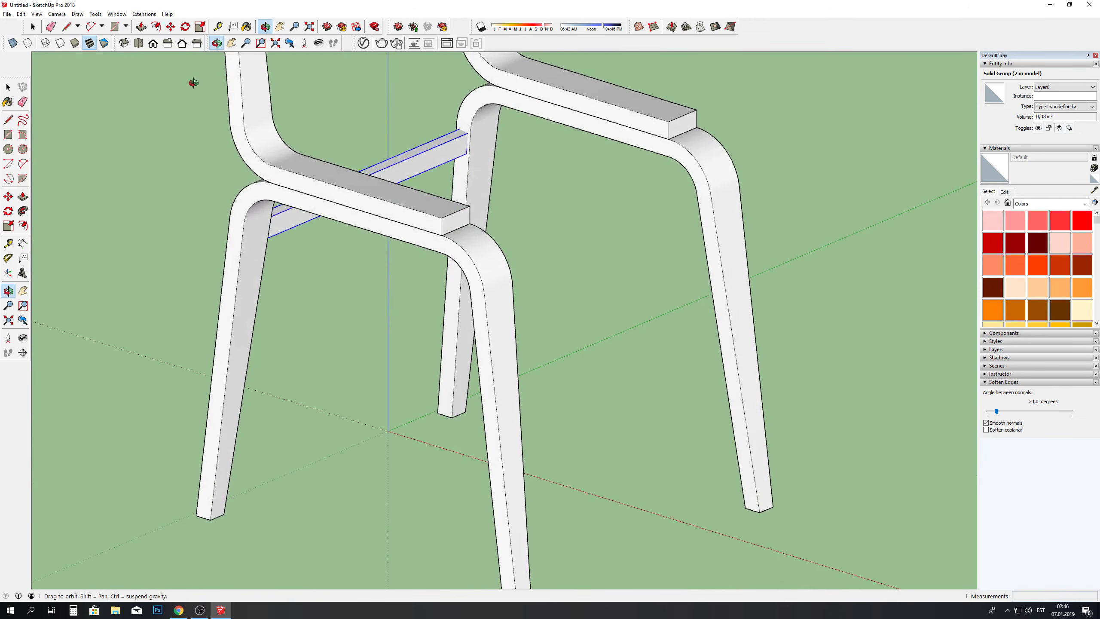
scroll(433, 114, "up", 3)
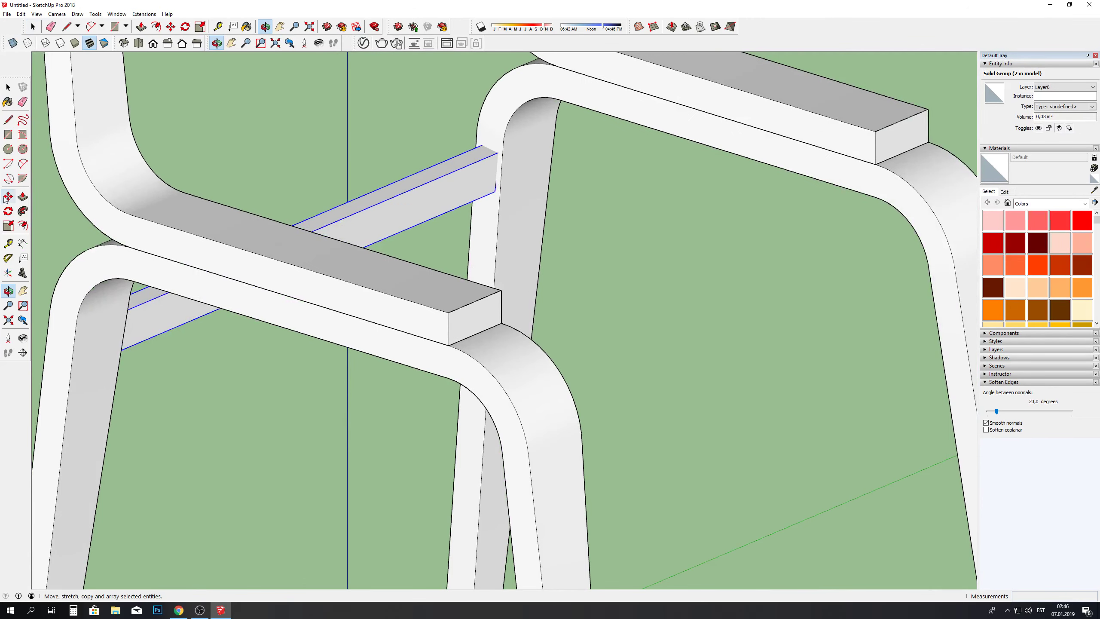
left_click(8, 225)
scroll(489, 173, "up", 2)
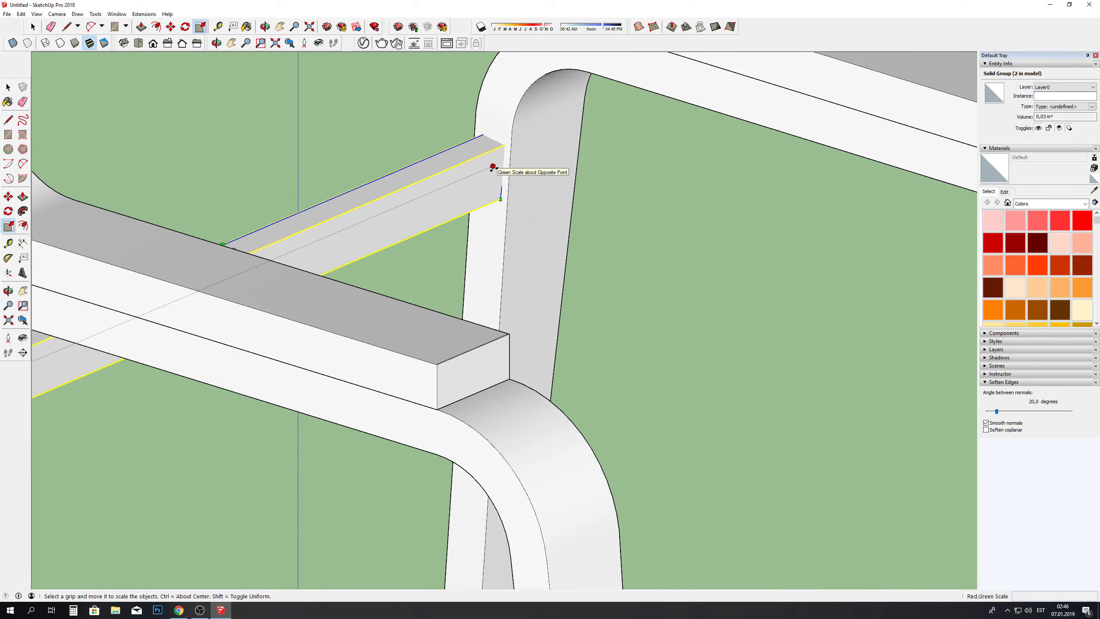
left_click(493, 168)
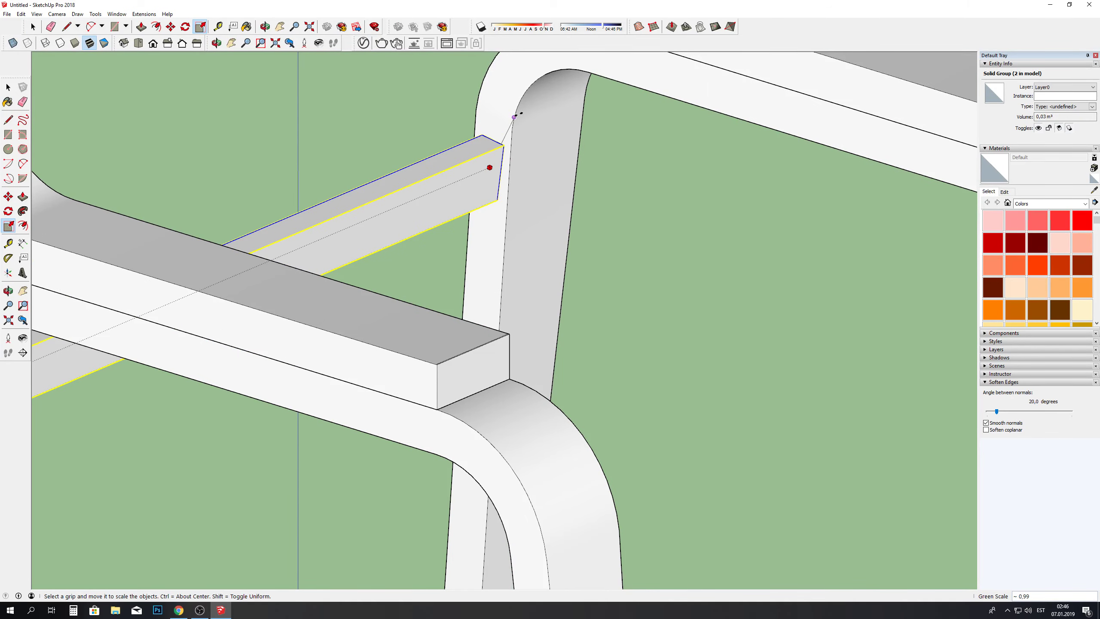
left_click(545, 144)
scroll(566, 179, "down", 5)
middle_click_drag(565, 179, 325, 146)
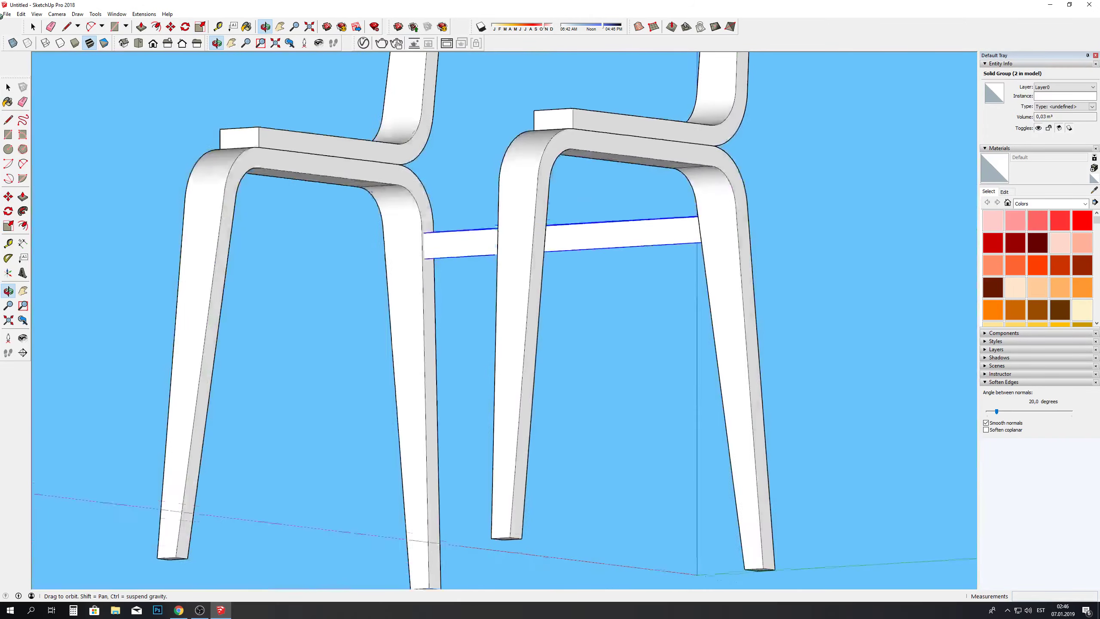
mouse_move(2, 14)
middle_mouse_down()
mouse_move(145, 73)
mouse_move(381, 101)
mouse_move(103, 118)
middle_mouse_up()
scroll(423, 179, "up", 5)
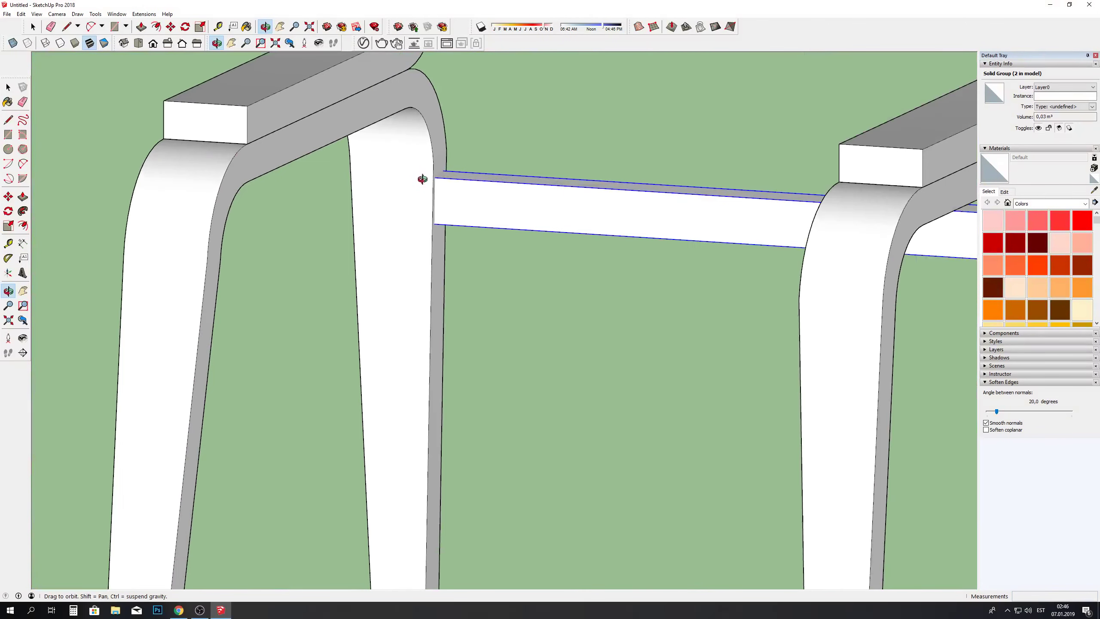
scroll(422, 178, "up", 2)
scroll(441, 223, "up", 1)
scroll(422, 216, "down", 2)
scroll(410, 209, "down", 4)
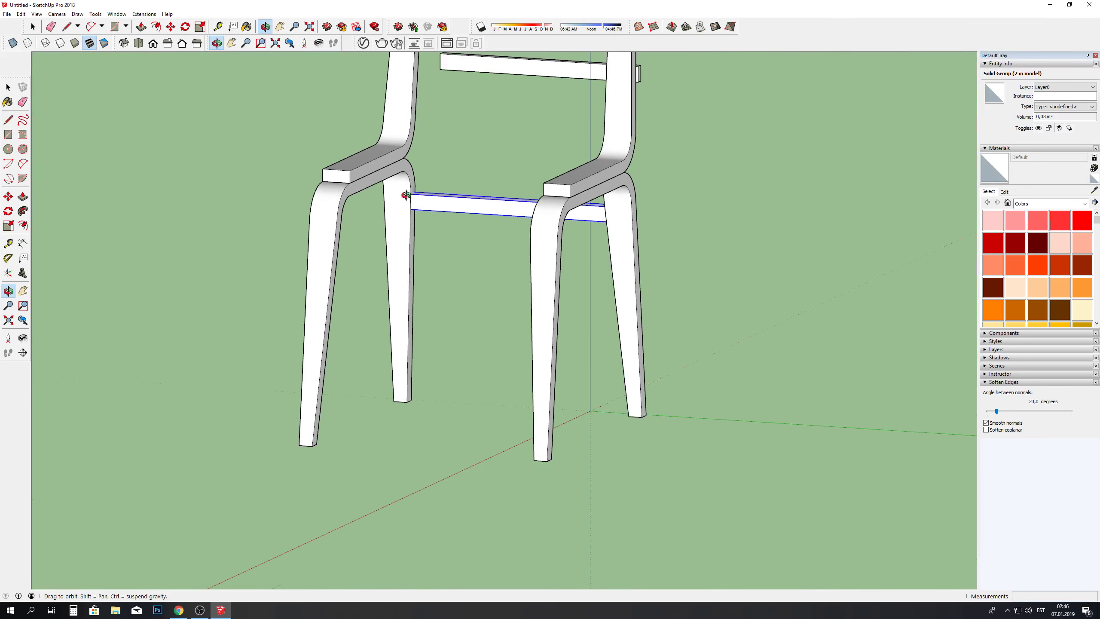
mouse_move(405, 195)
left_mouse_down()
mouse_move(726, 244)
mouse_move(73, 34)
left_mouse_up()
scroll(291, 217, "down", 2)
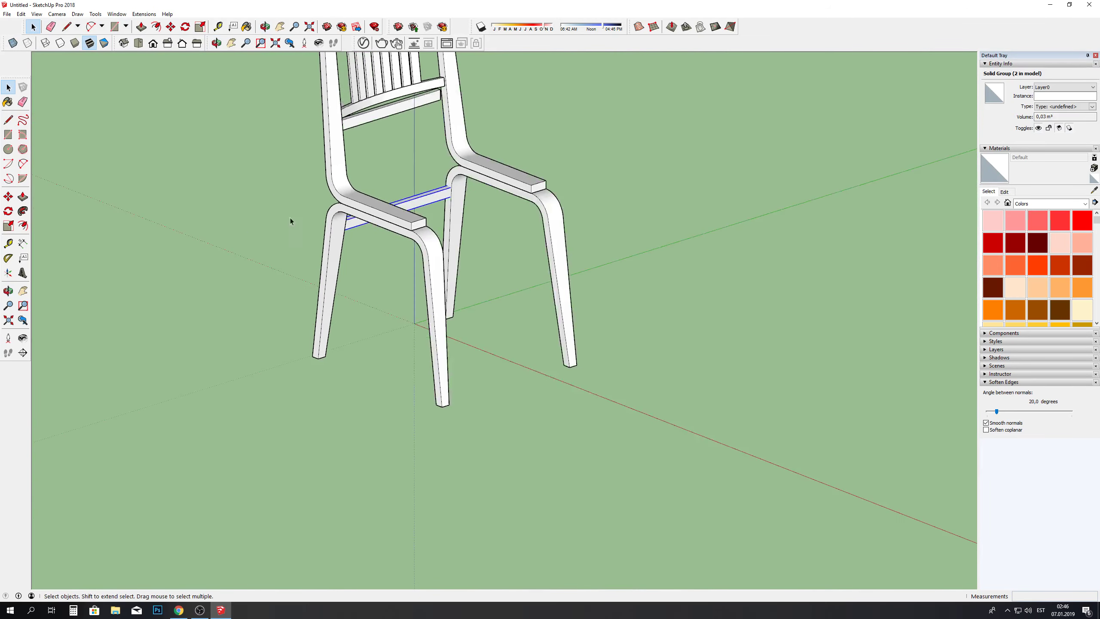
Step: Paste a stretcher copy beside the chair, flip it along red, and switch to Front view
key("ctrl+v")
left_click(600, 290)
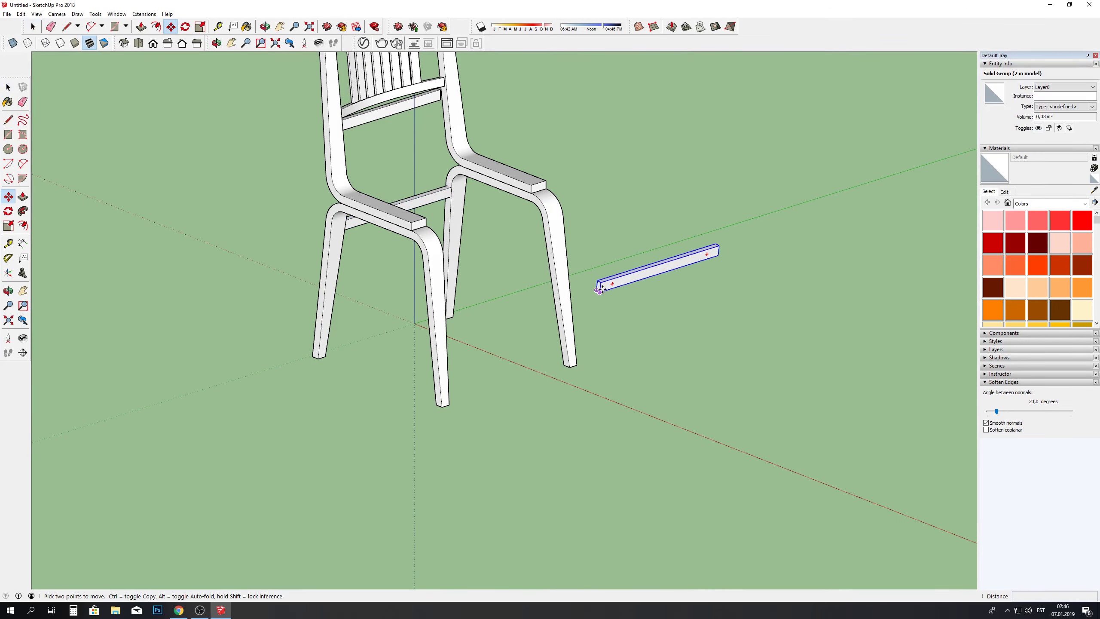
right_click(604, 288)
mouse_move(636, 403)
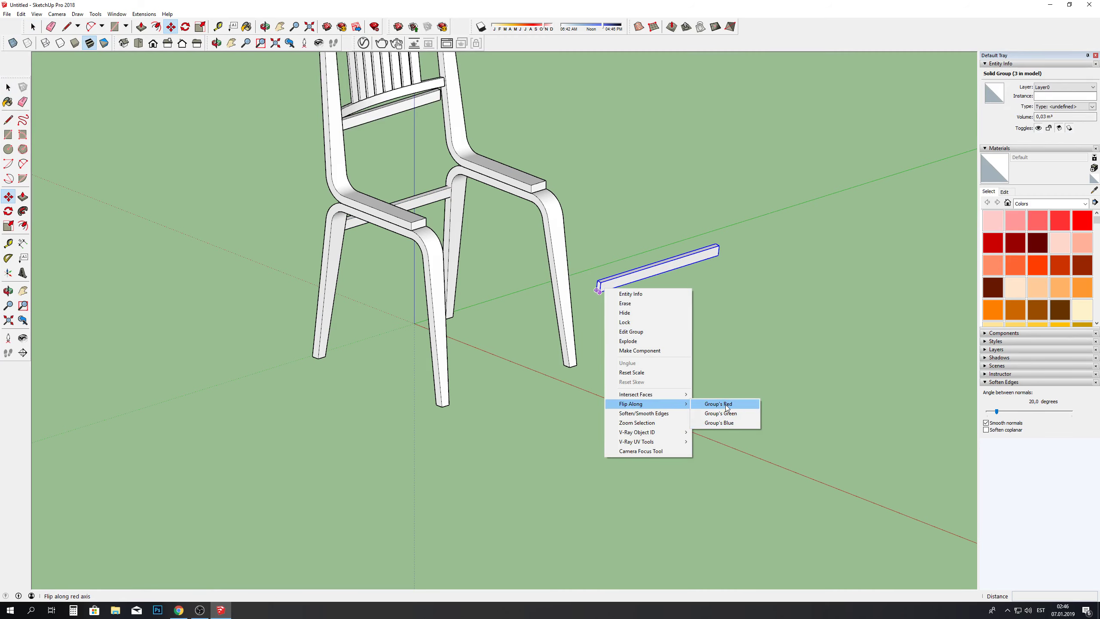
left_click(718, 403)
left_click(167, 45)
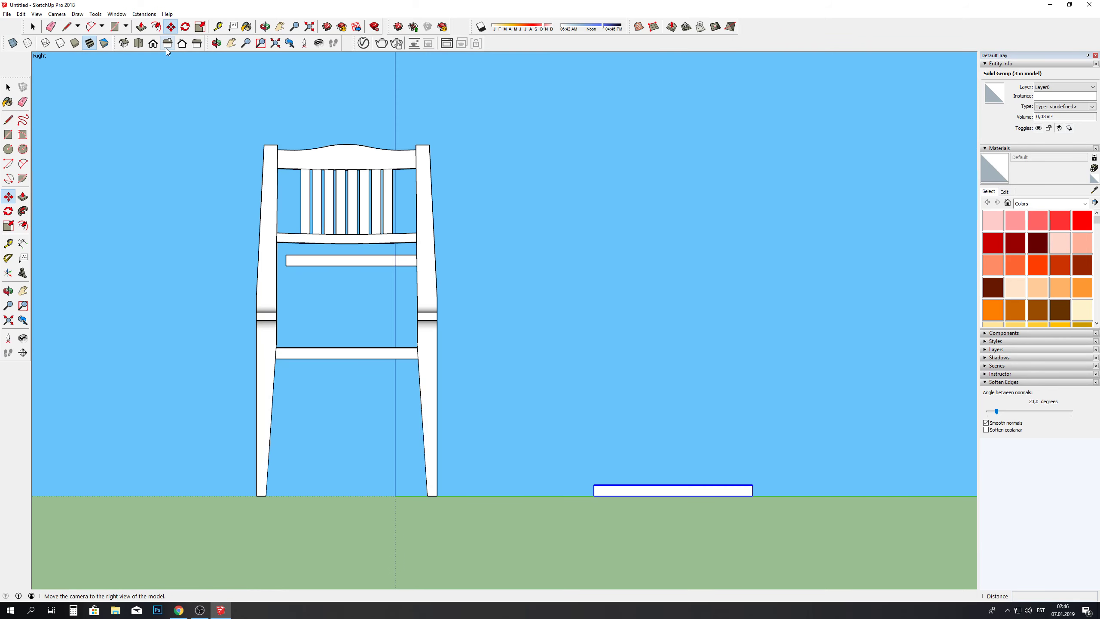
left_click(154, 45)
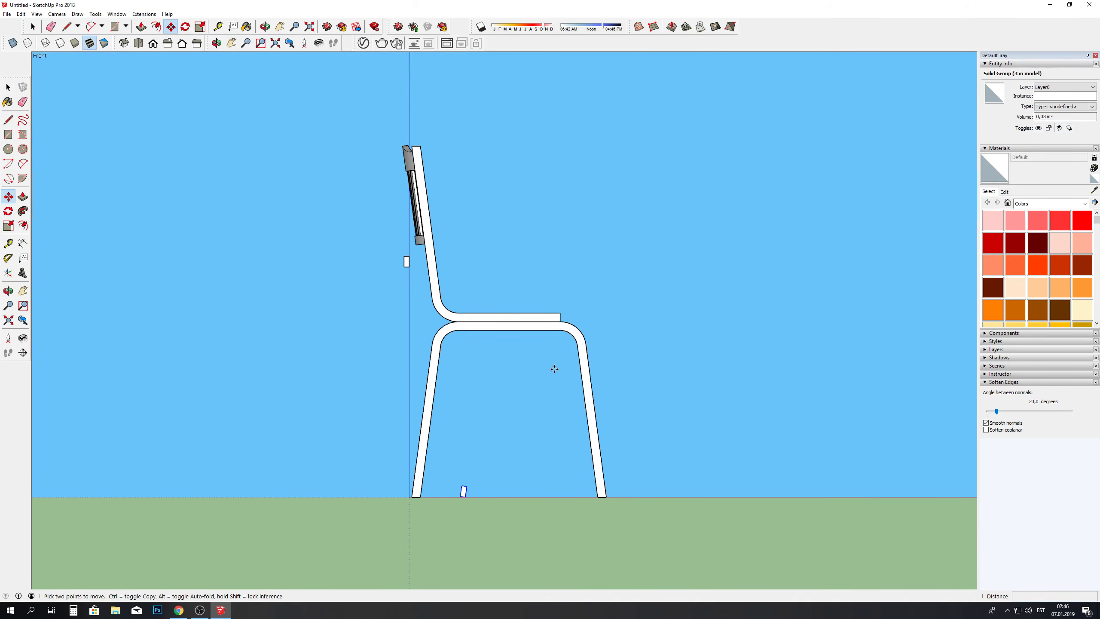
scroll(487, 509, "up", 1)
scroll(488, 509, "up", 1)
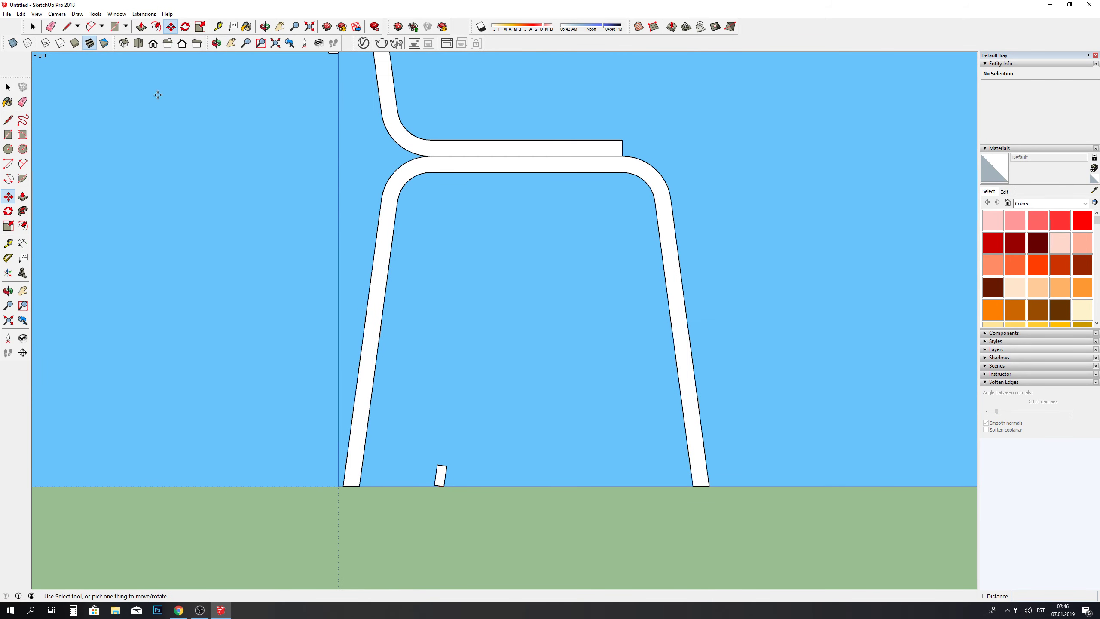
Step: Select the small stretcher copy near the ground and flip it along its red axis
key("ctrl+t")
left_click(32, 27)
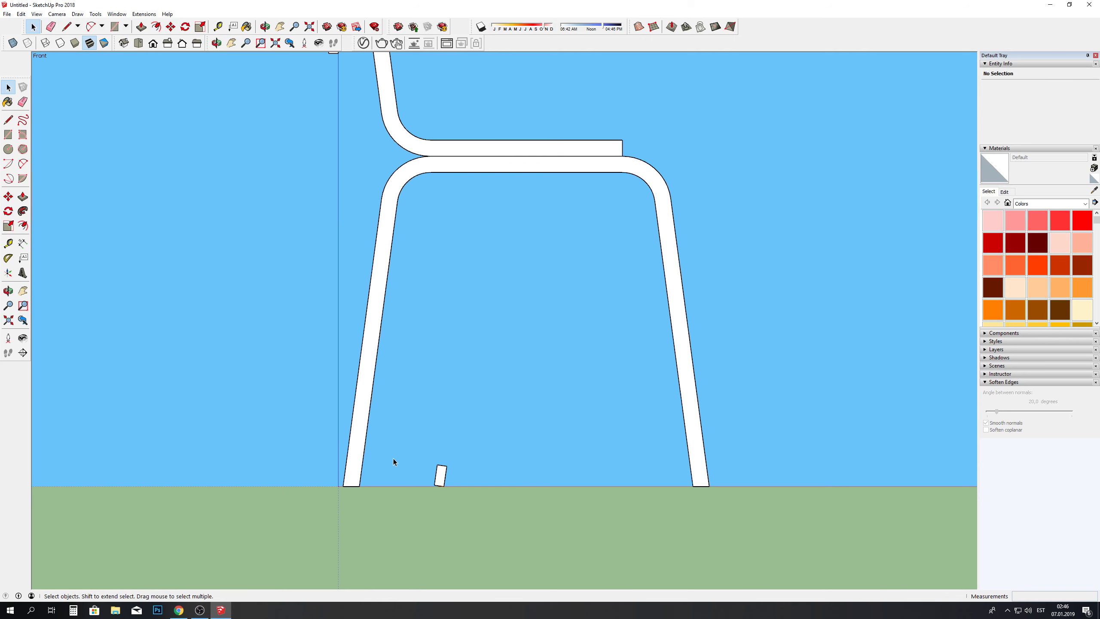
left_click(442, 477)
right_click(441, 476)
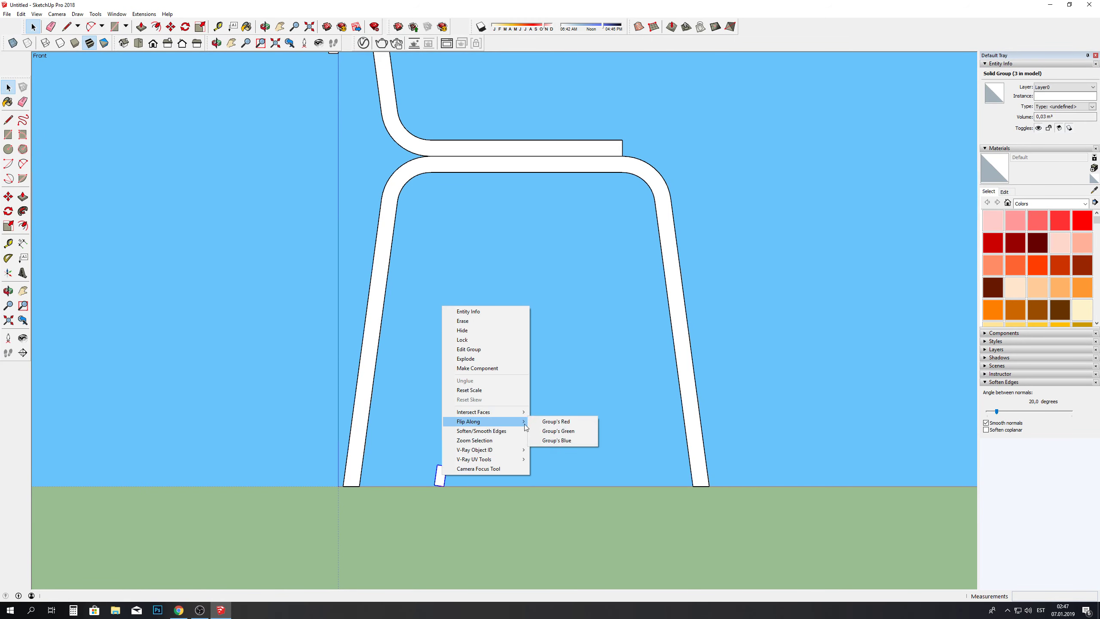
left_click(552, 423)
right_click(440, 479)
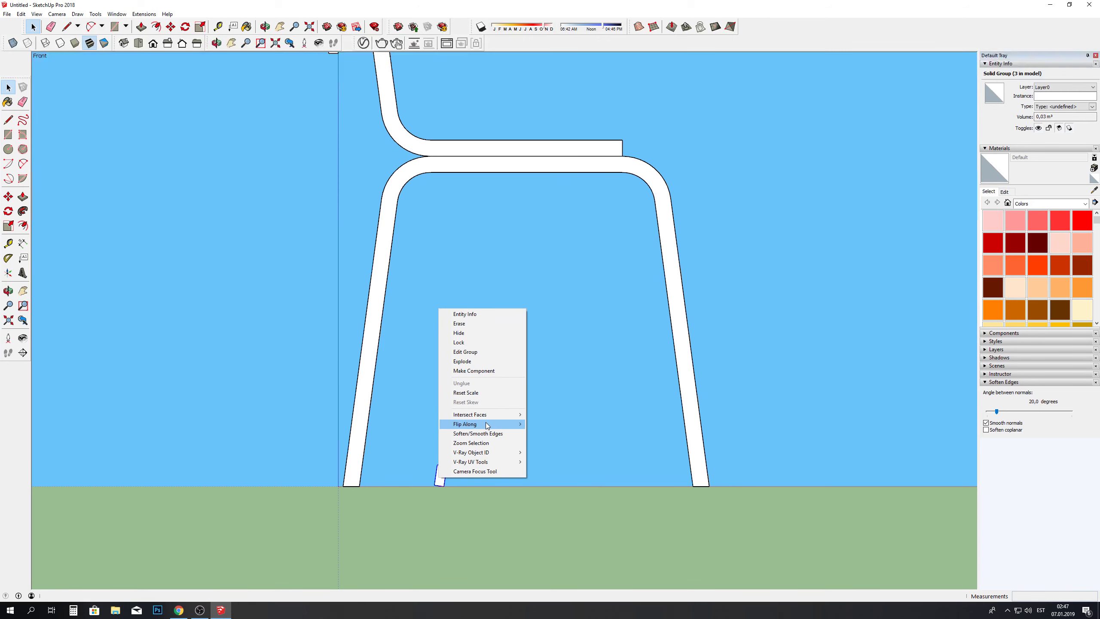
left_click(462, 503)
Step: Move the stretcher copy beside the front leg
left_click(171, 27)
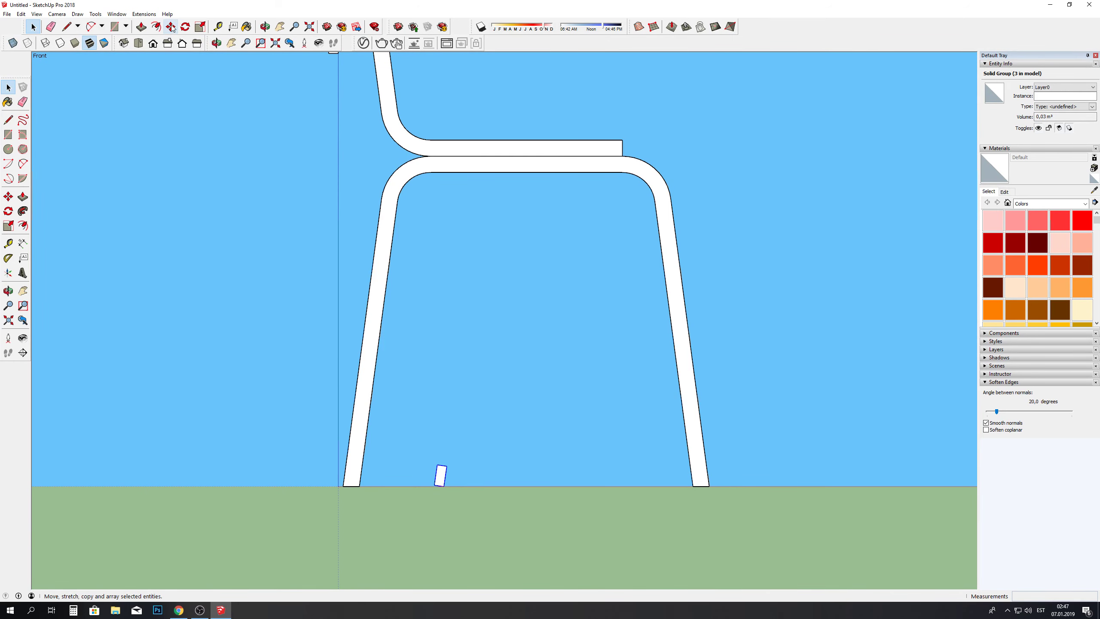
left_click(436, 484)
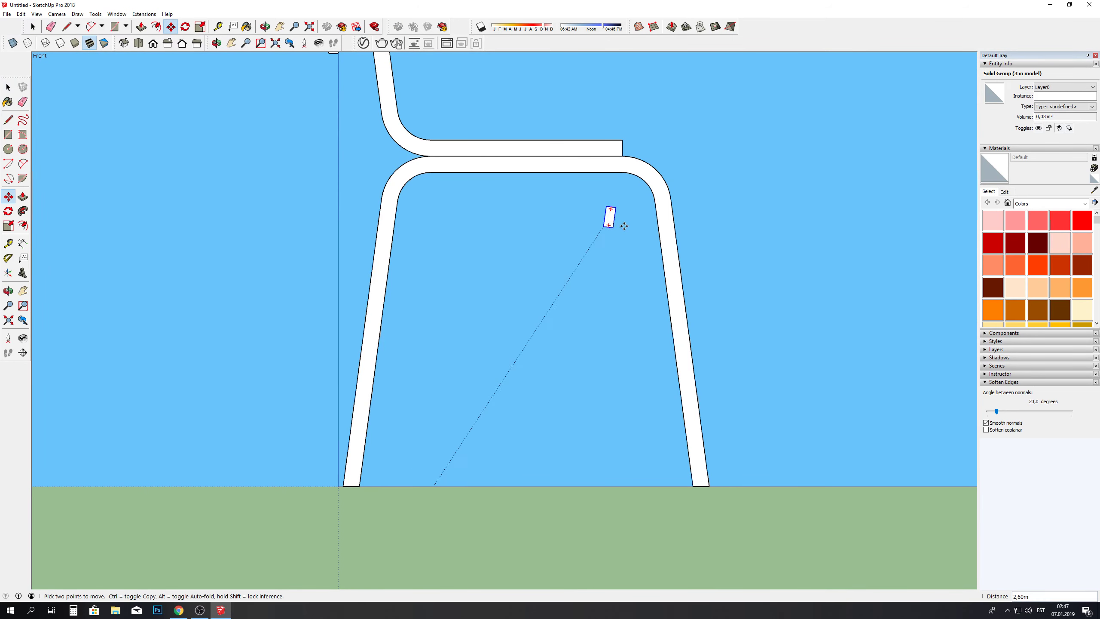
scroll(642, 218, "up", 3)
left_click(675, 237)
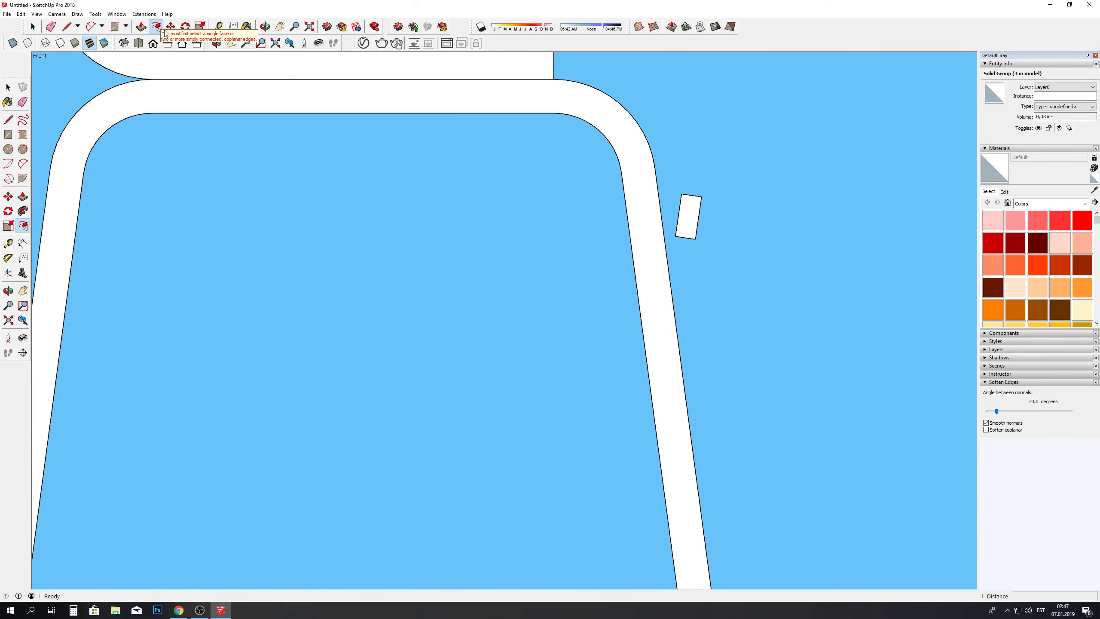
Step: Tilt the stretcher copy about 17.7° to follow the slanted leg
left_click(185, 27)
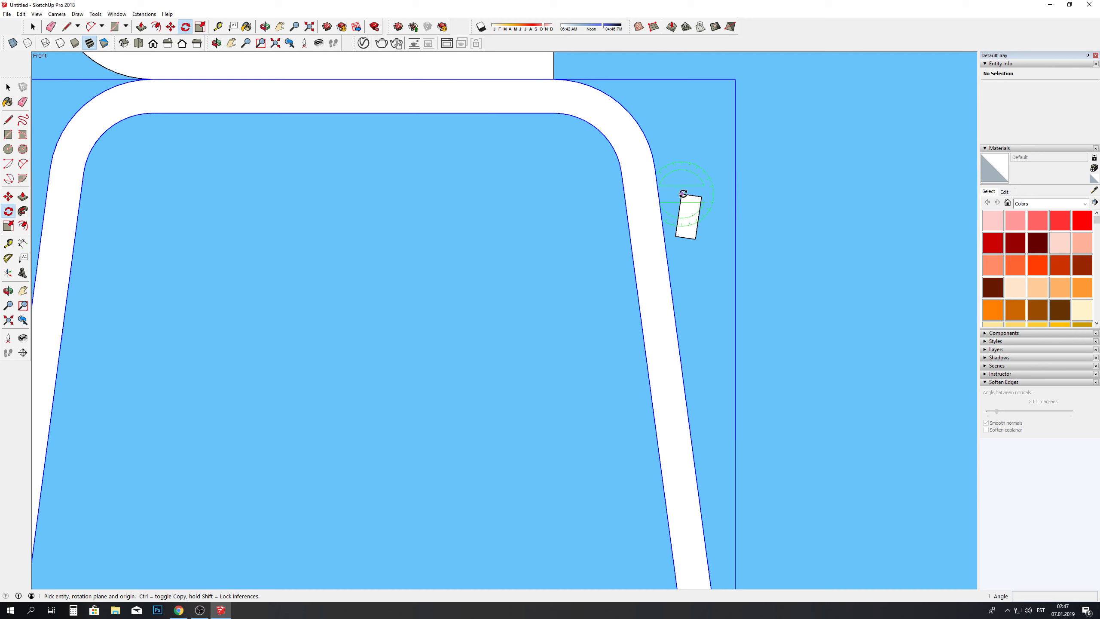
left_click(683, 193)
key("Escape")
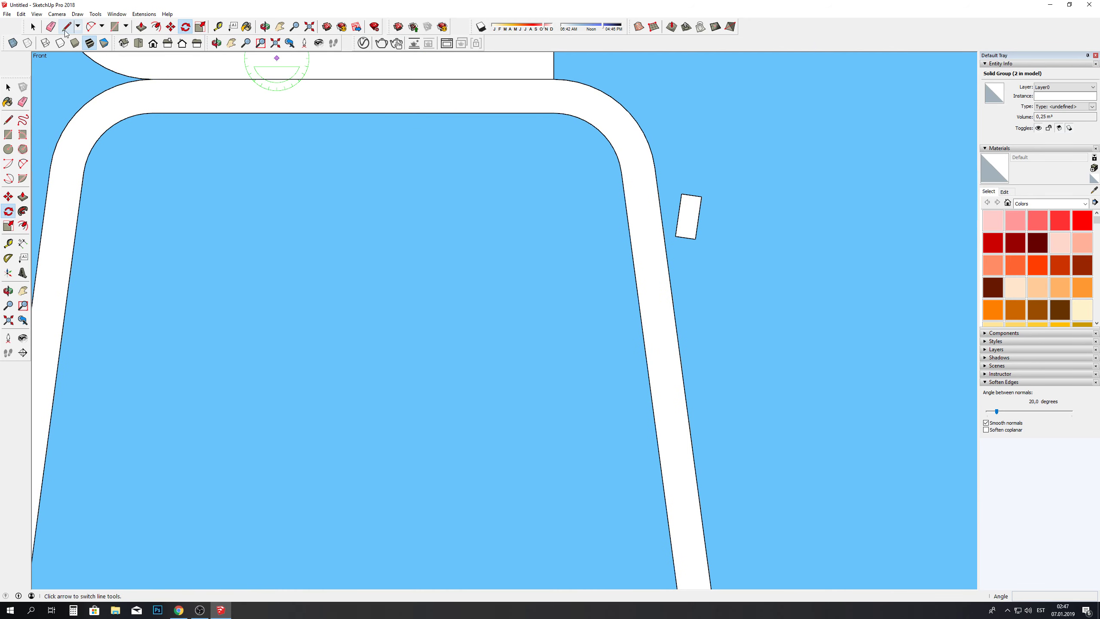
key("space")
left_click(691, 208)
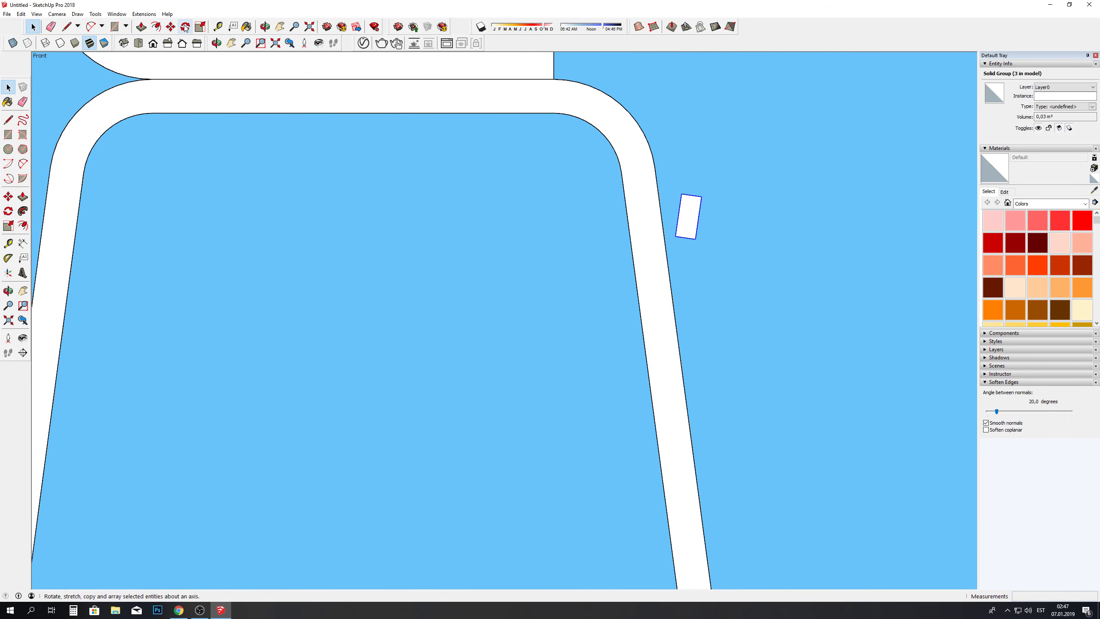
key("q")
left_click(677, 236)
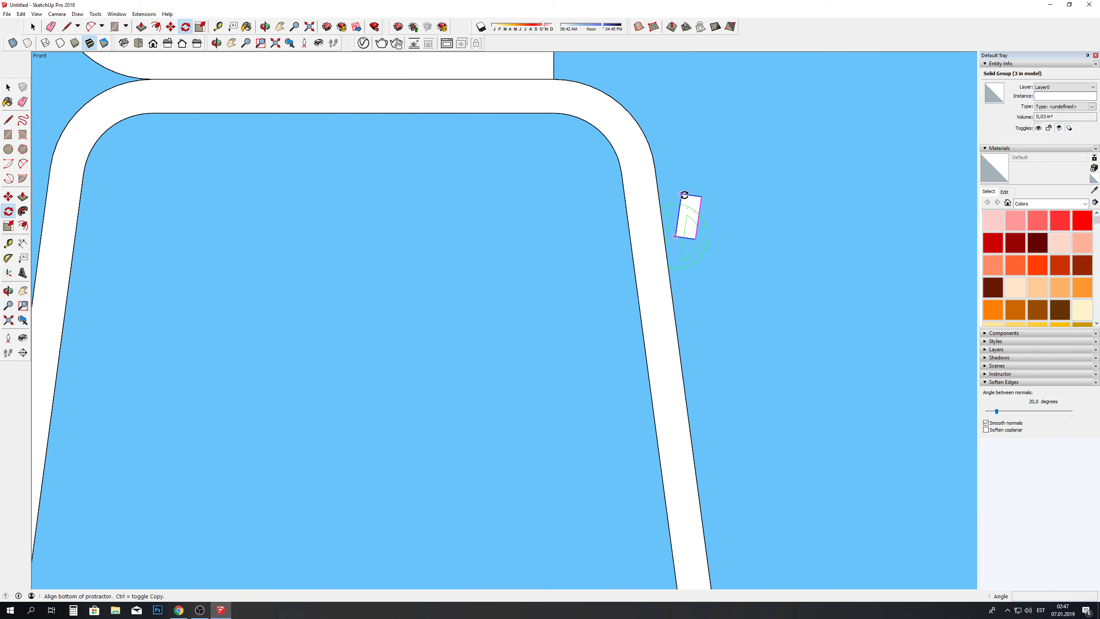
left_click(682, 194)
scroll(684, 189, "up", 2)
scroll(667, 187, "up", 3)
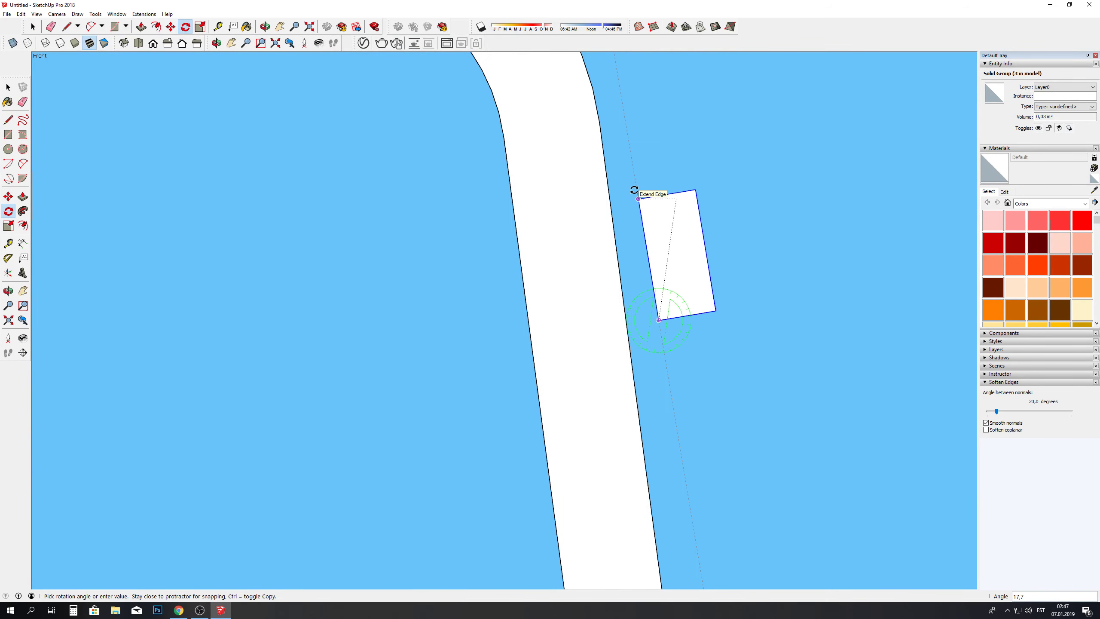
left_click(639, 190)
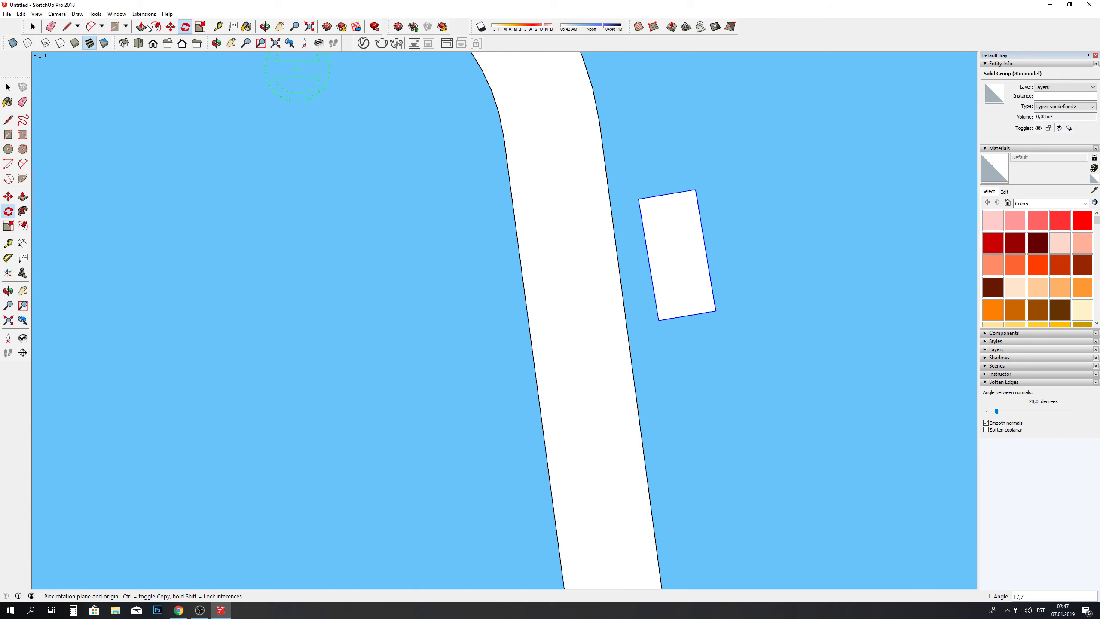
Step: Move the tilted stretcher against the front leg
left_click(170, 27)
left_click(819, 185)
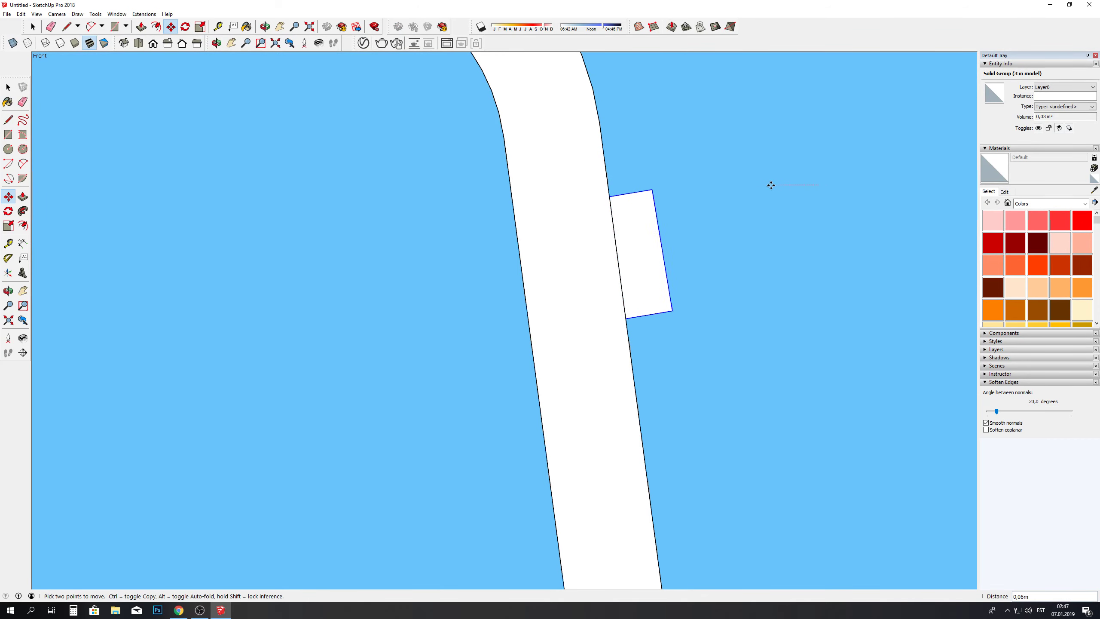
left_click(716, 185)
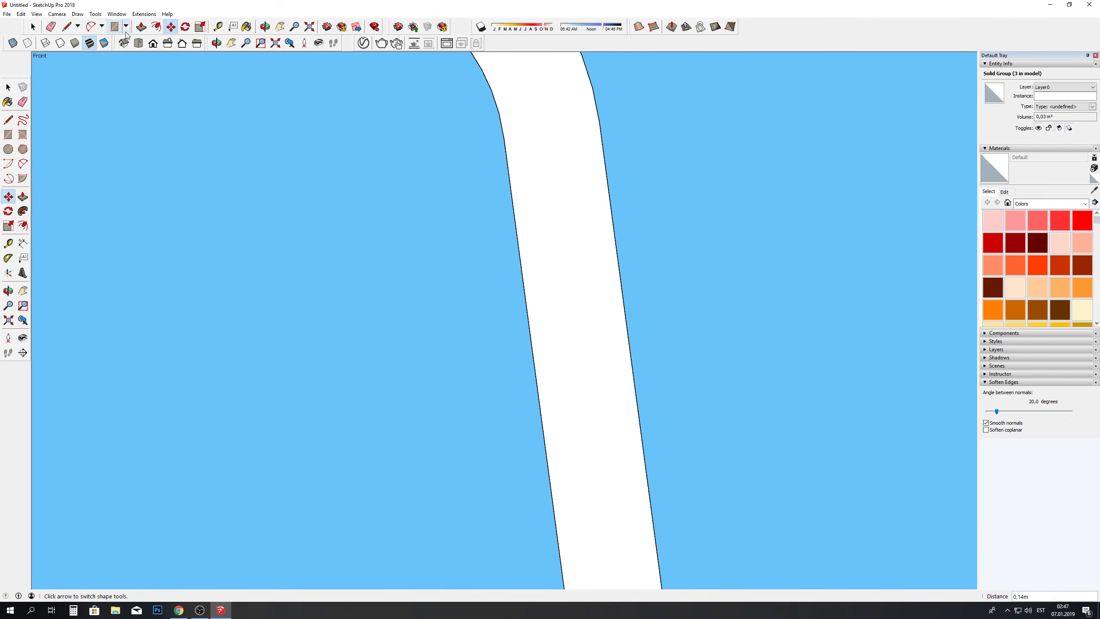
Step: In the right side view, move the stretcher to the lower rail position
left_click(167, 43)
scroll(473, 264, "down", 4)
scroll(476, 263, "down", 3)
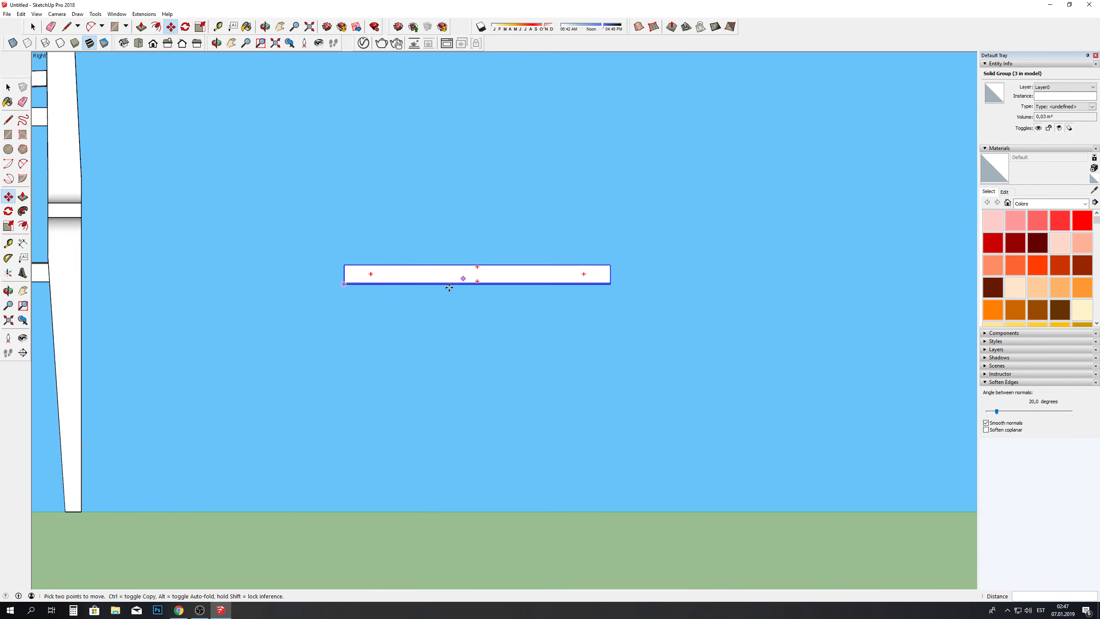
scroll(466, 277, "down", 2)
left_click(491, 322)
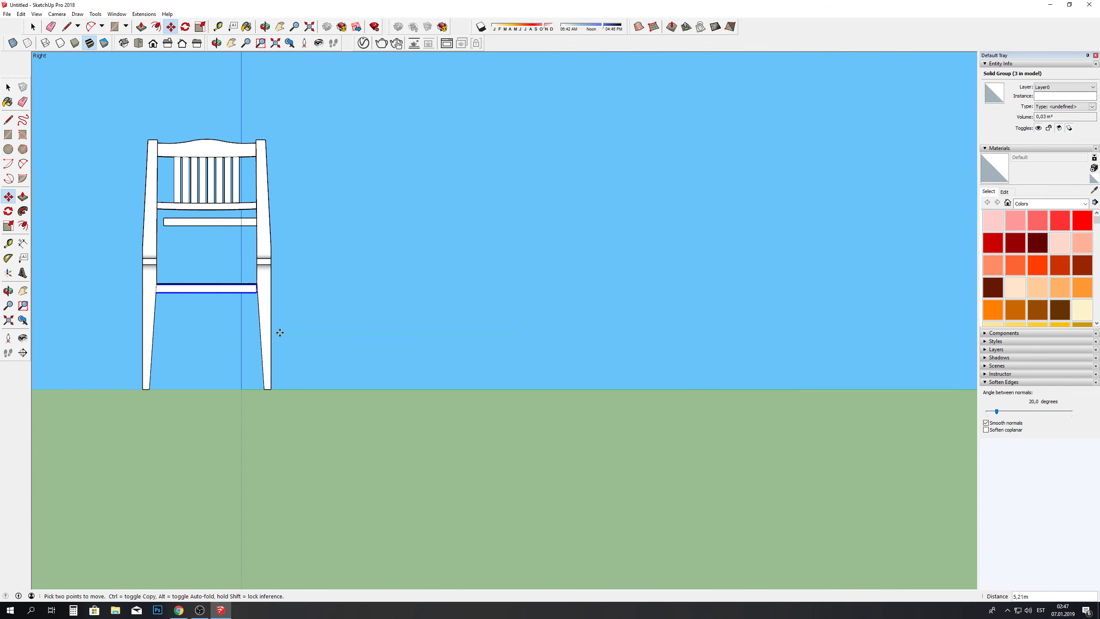
scroll(145, 295, "up", 2)
scroll(258, 327, "up", 4)
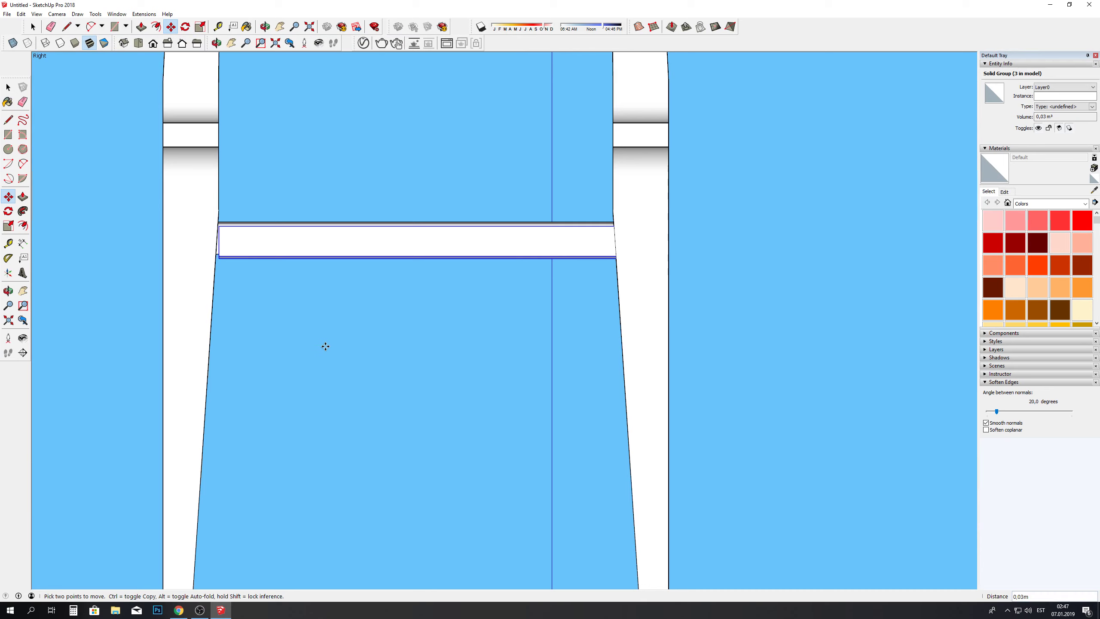
left_click(318, 284)
scroll(346, 260, "up", 2)
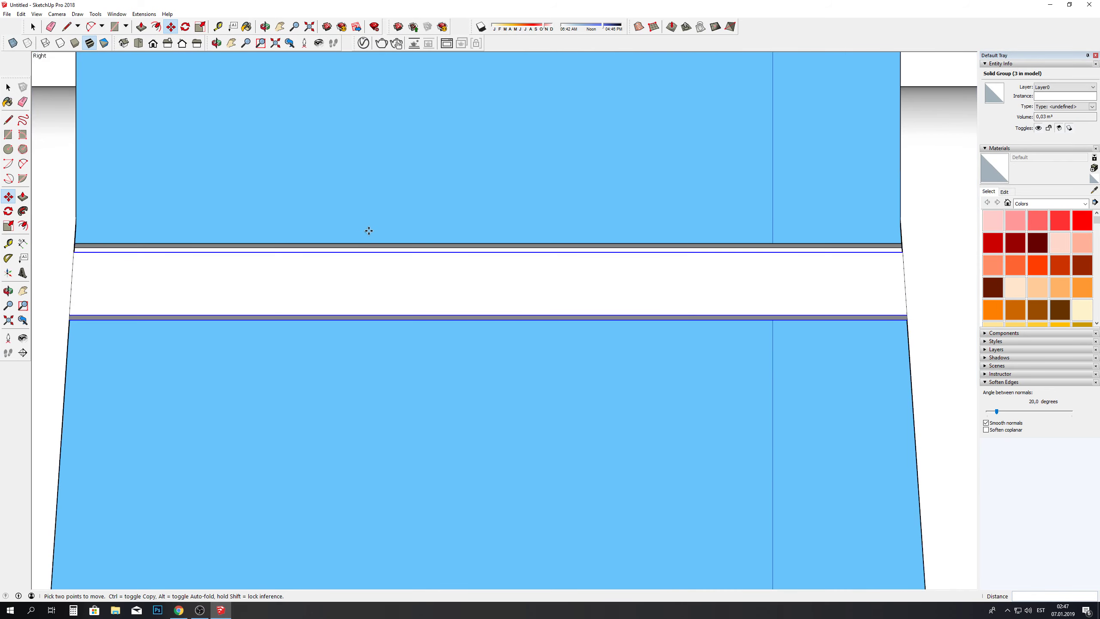
scroll(371, 247, "up", 2)
scroll(373, 263, "up", 1)
Step: Orbit to perspective and raise the lower stretcher into place between the legs
left_click(265, 27)
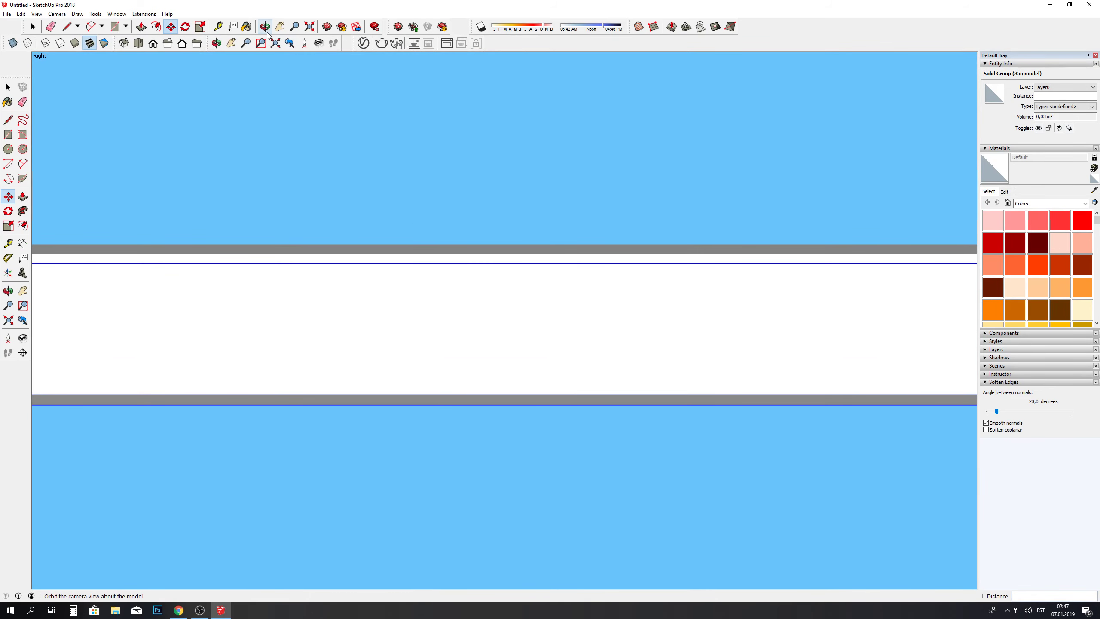
left_click_drag(373, 139, 492, 290)
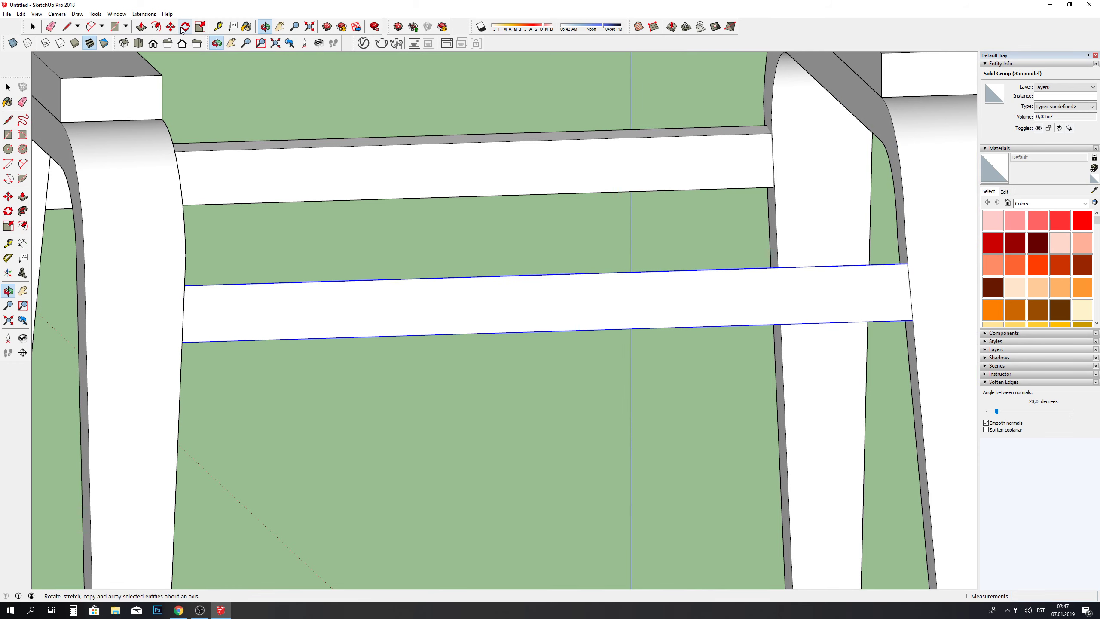
left_click(170, 27)
left_click(497, 275)
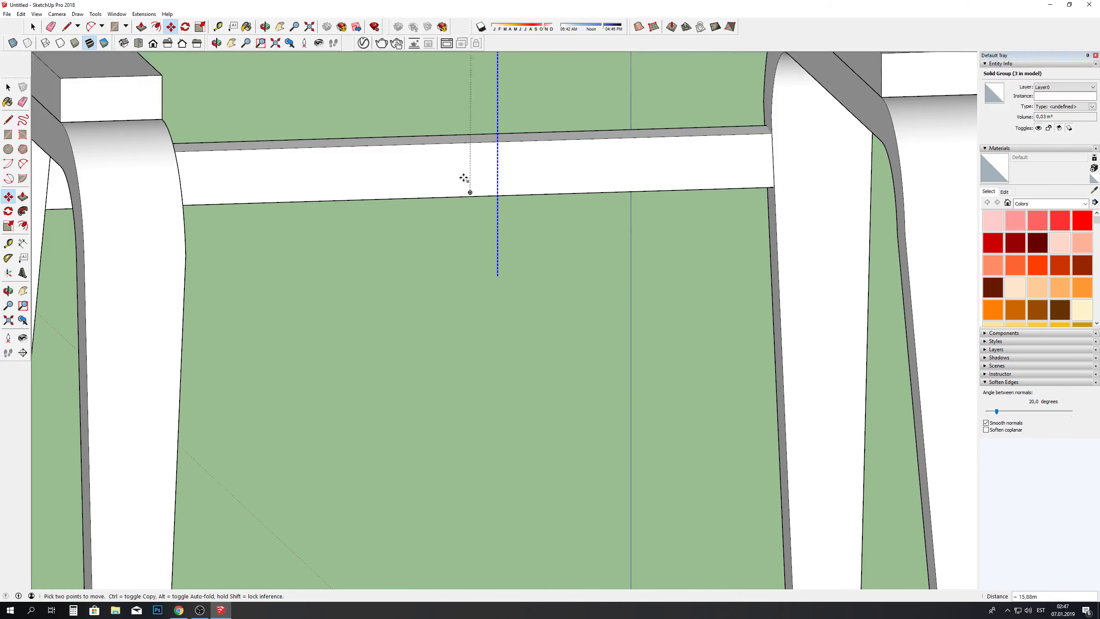
left_click(433, 132)
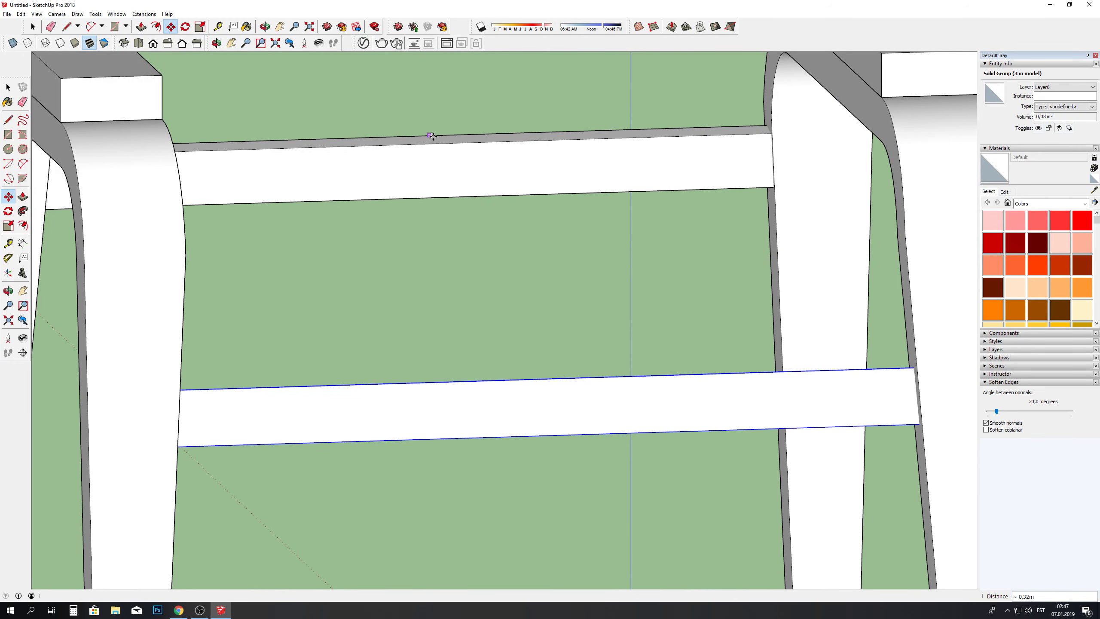
scroll(502, 255, "down", 5)
scroll(501, 256, "down", 3)
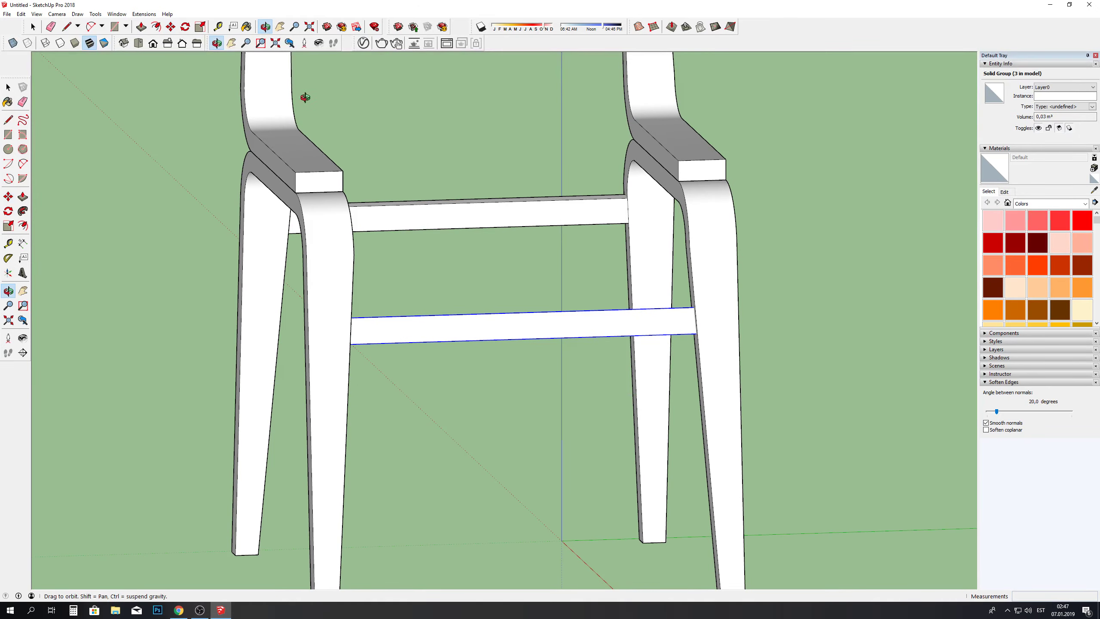
Step: Nudge the side brace 0.03m so it meets the leg
middle_click_drag(305, 98, 833, 359)
scroll(731, 229, "up", 2)
scroll(732, 230, "up", 4)
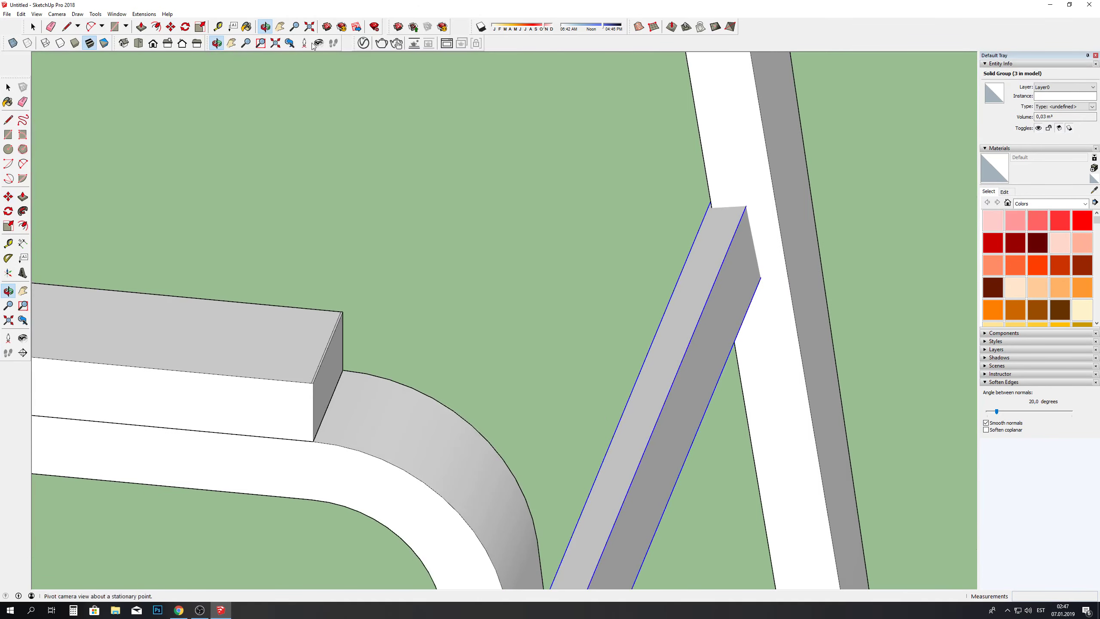
left_click(170, 27)
left_click(363, 106)
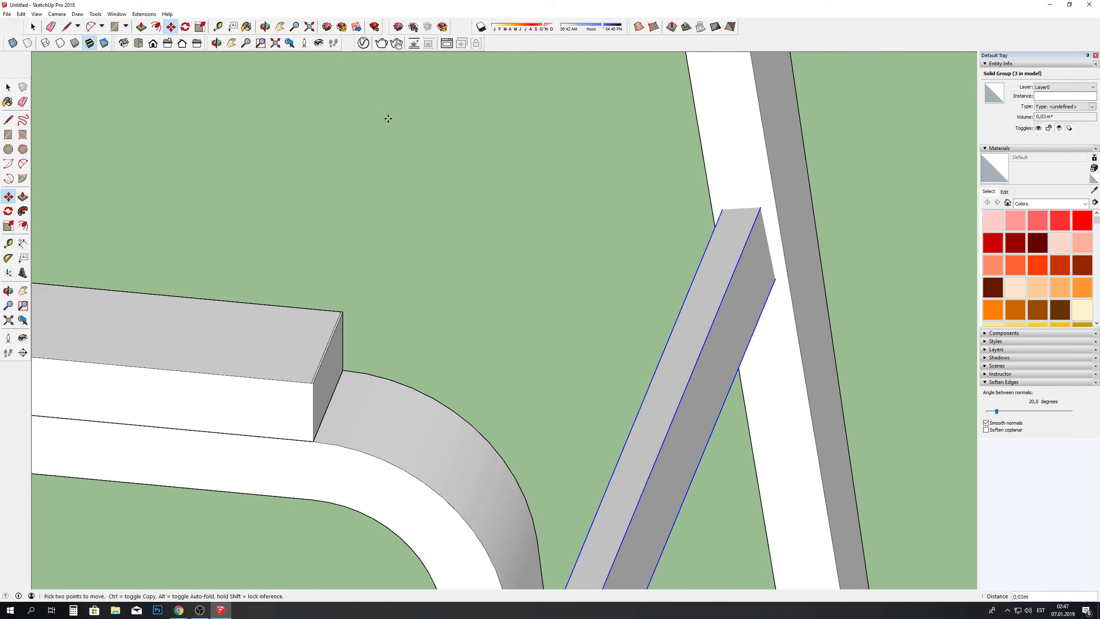
scroll(388, 118, "down", 5)
scroll(437, 171, "down", 5)
scroll(437, 172, "down", 3)
key("space")
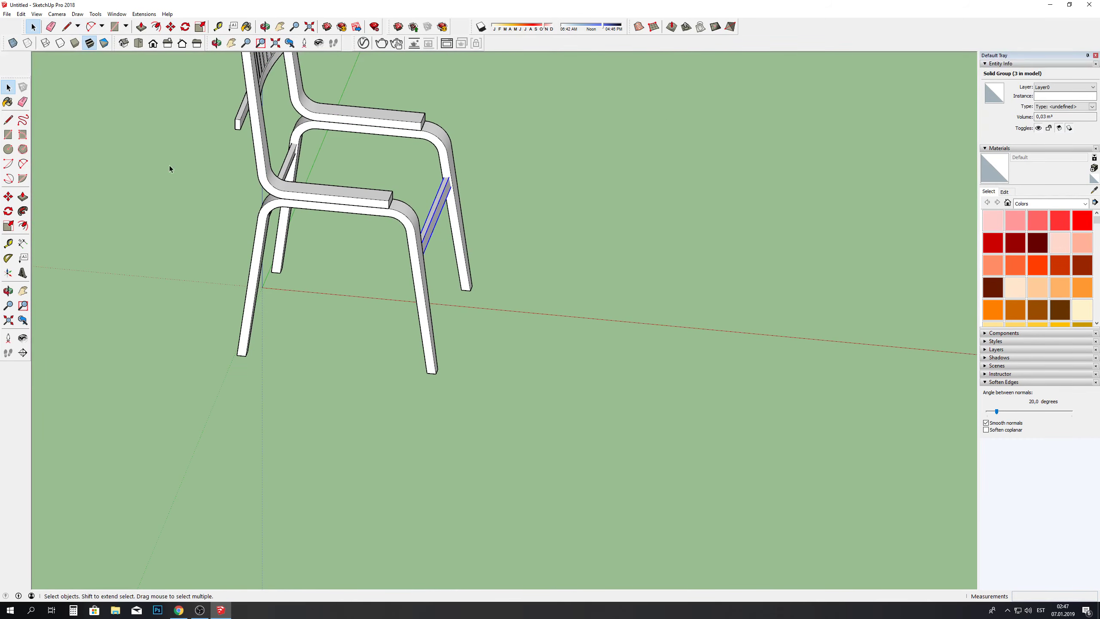
Step: Switch the camera to Perspective and orbit to a three-quarter front view of the chair
scroll(169, 169, "down", 3)
left_click(251, 169)
scroll(250, 173, "up", 3)
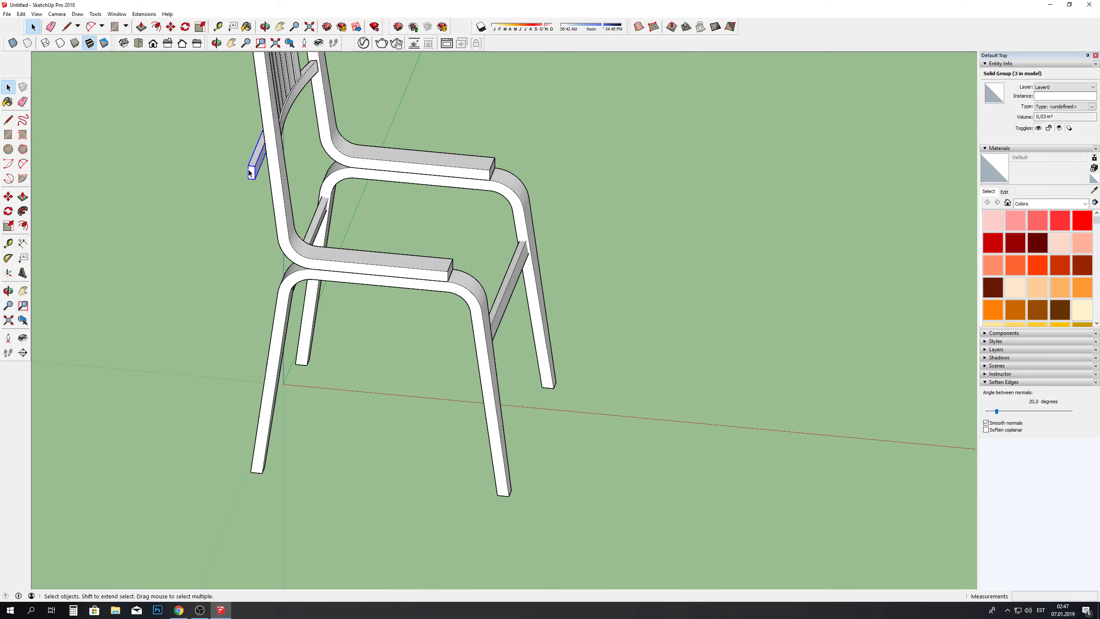
left_click(260, 182)
left_click(57, 14)
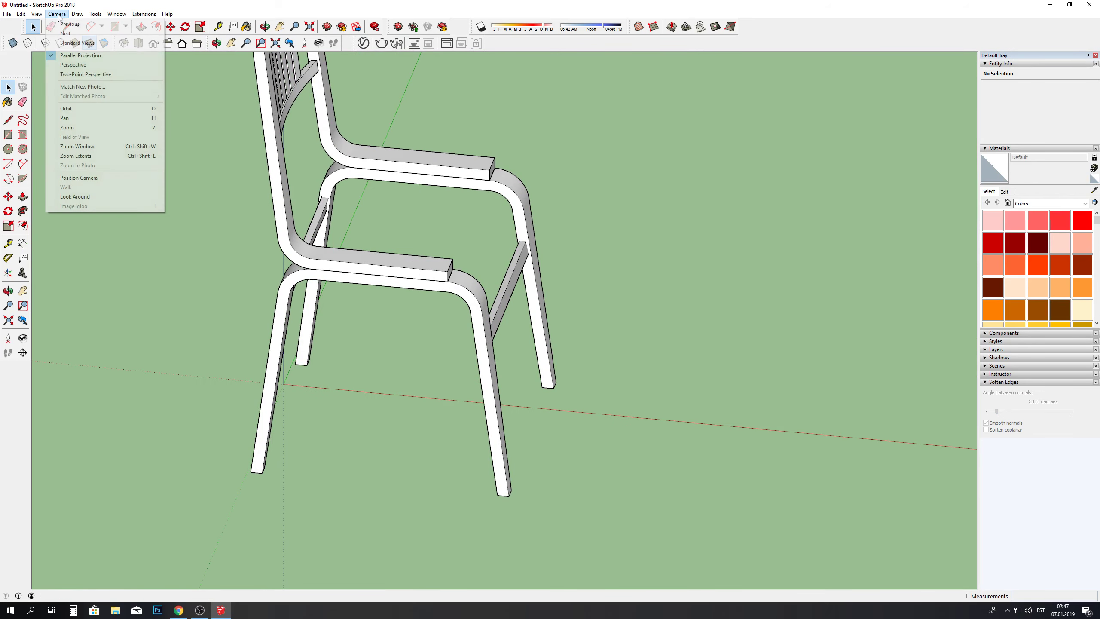
left_click(77, 65)
key("o")
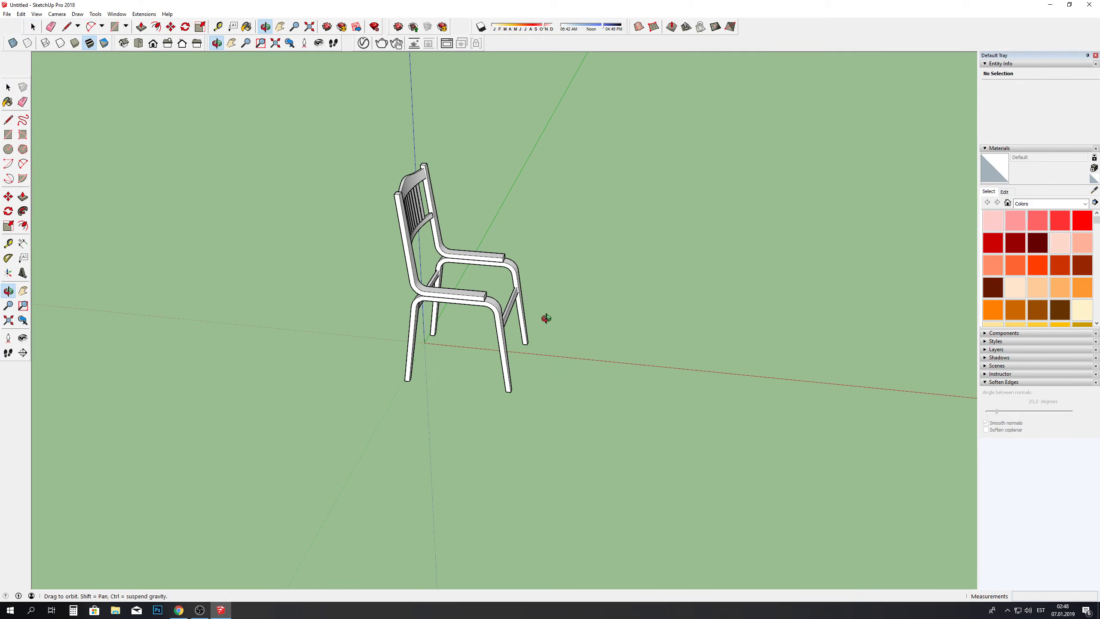
mouse_move(546, 319)
left_mouse_down()
mouse_move(732, 130)
mouse_move(753, 185)
mouse_move(251, 241)
mouse_move(514, 282)
mouse_move(266, 289)
left_mouse_up()
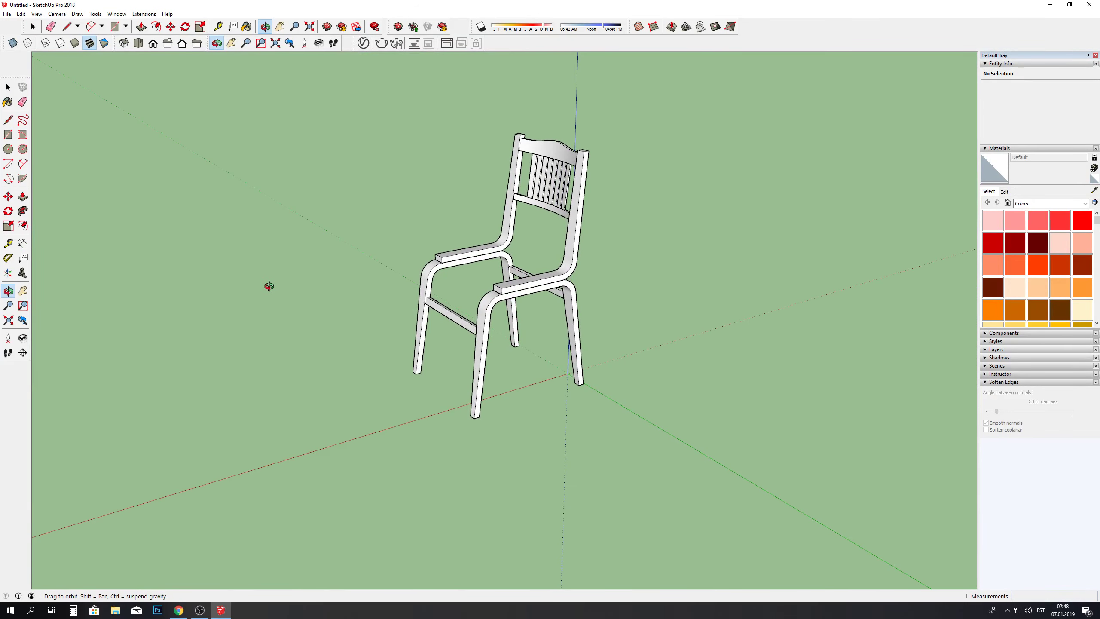
mouse_move(374, 123)
left_mouse_down()
mouse_move(570, 406)
mouse_move(729, 459)
mouse_move(729, 302)
mouse_move(663, 238)
left_mouse_up()
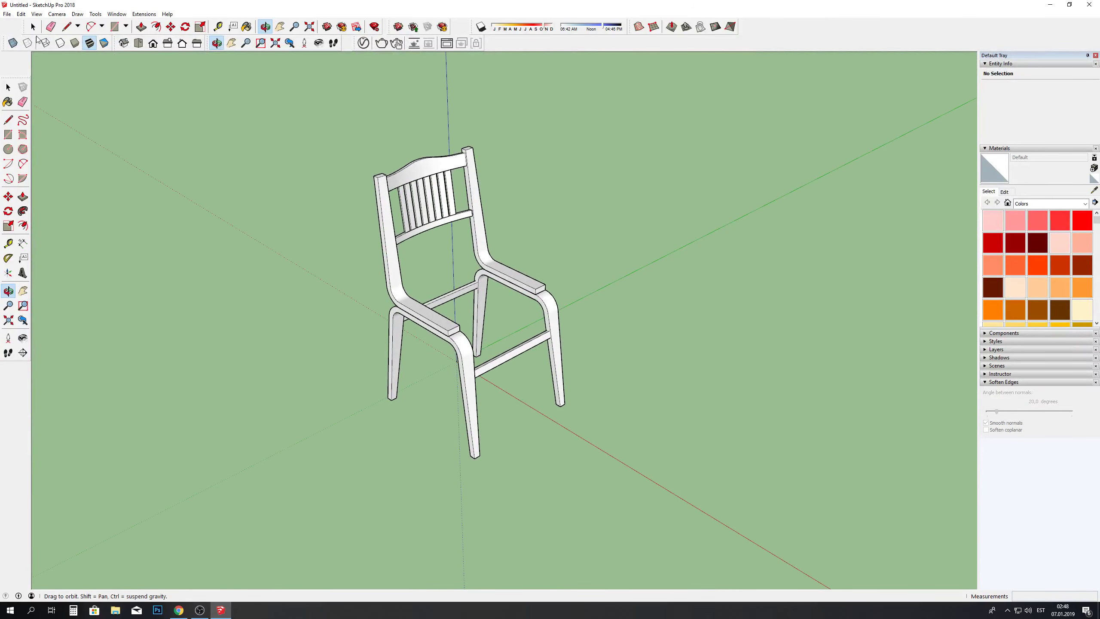
Step: Window-select all seven chair parts and make them one group
left_click(33, 26)
left_click_drag(247, 104, 592, 447)
right_click(439, 321)
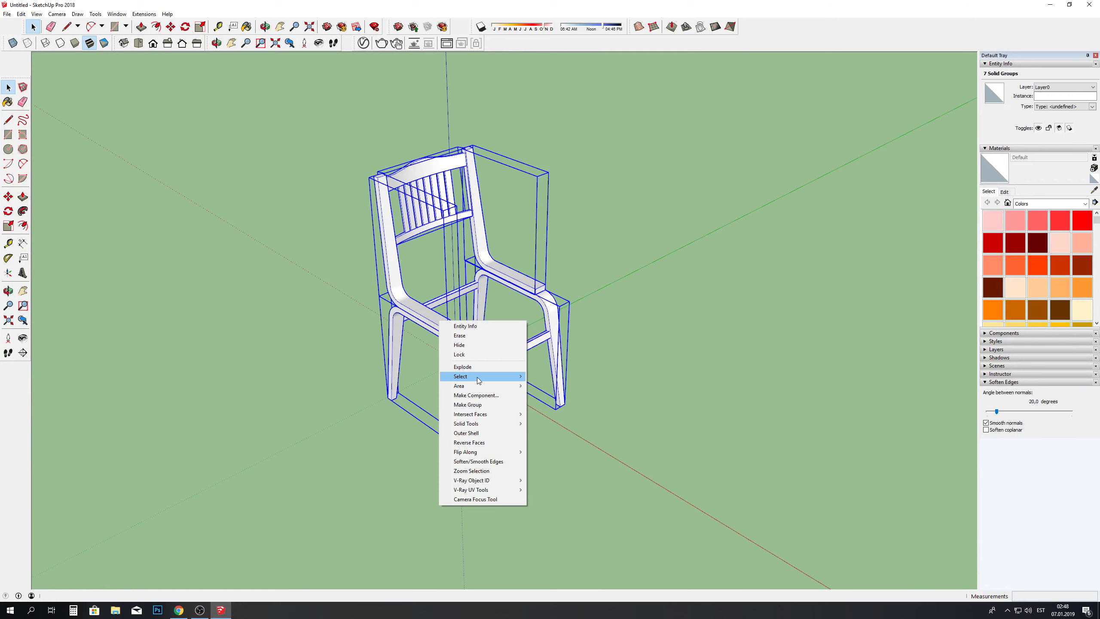
left_click(468, 405)
left_click(228, 172)
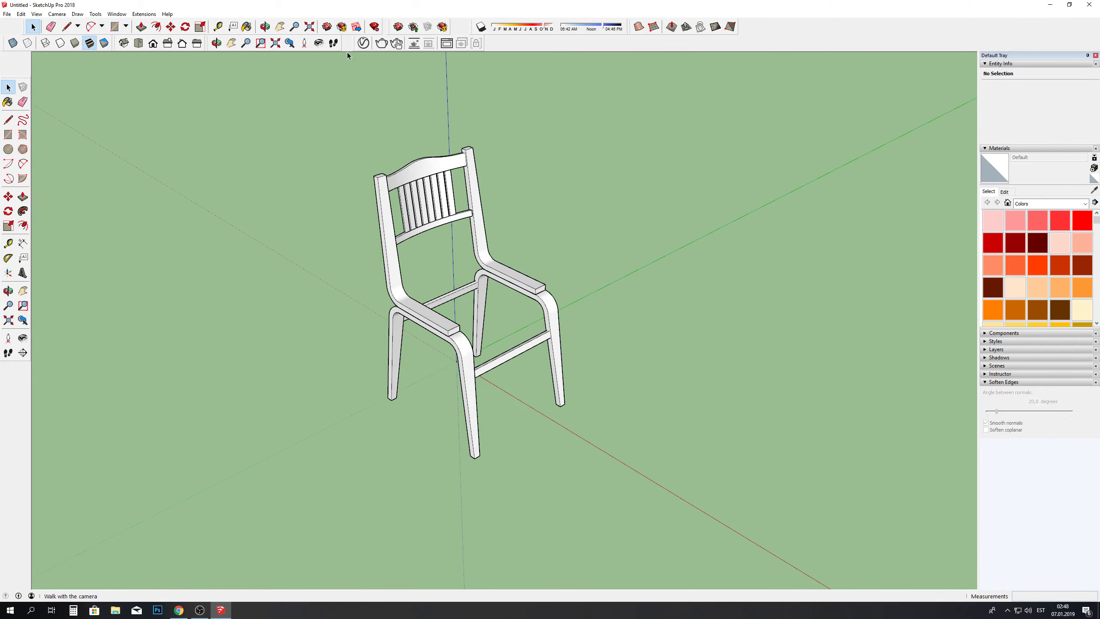
left_click(265, 26)
scroll(497, 287, "up", 2)
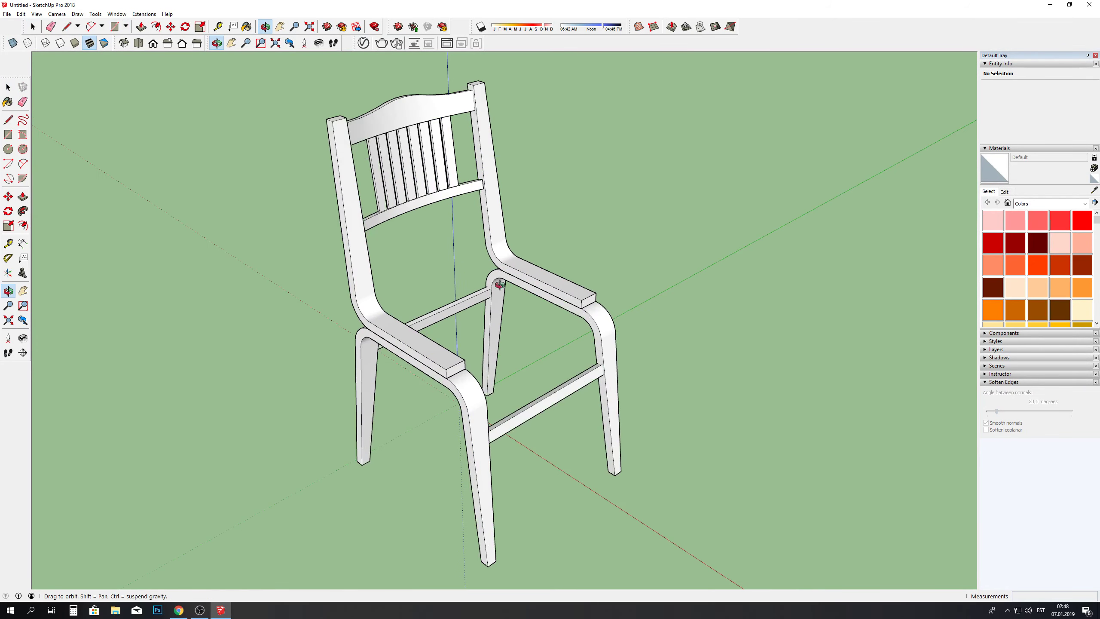
left_click_drag(497, 287, 336, 364)
scroll(368, 259, "up", 3)
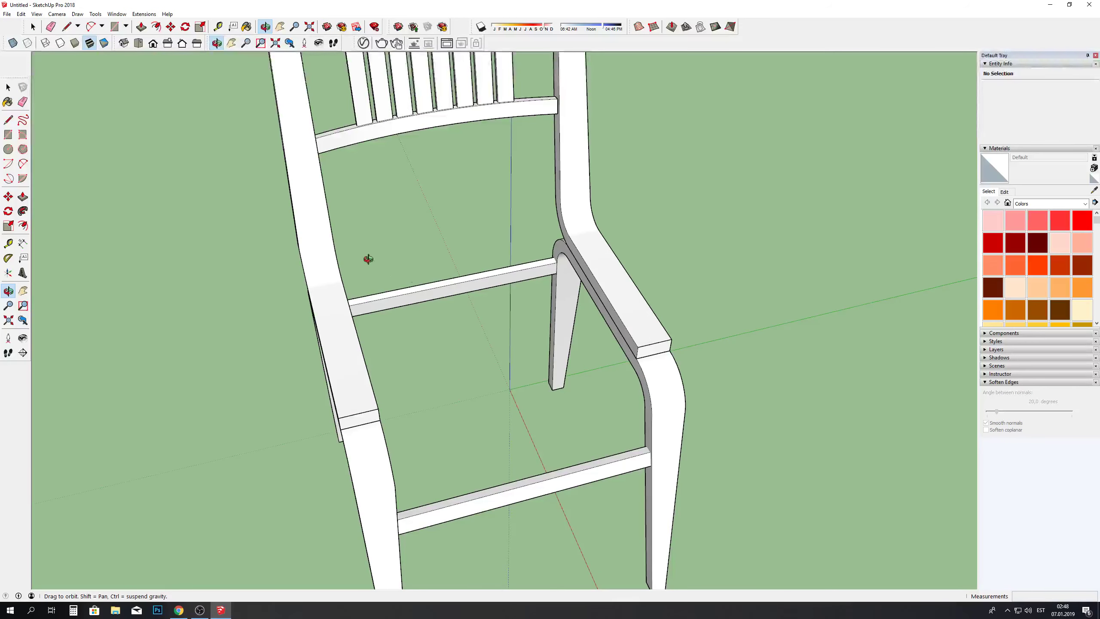
Step: Draw edges from the left arm rest's front corner to the right arm rest, closing a seat face
left_click(66, 27)
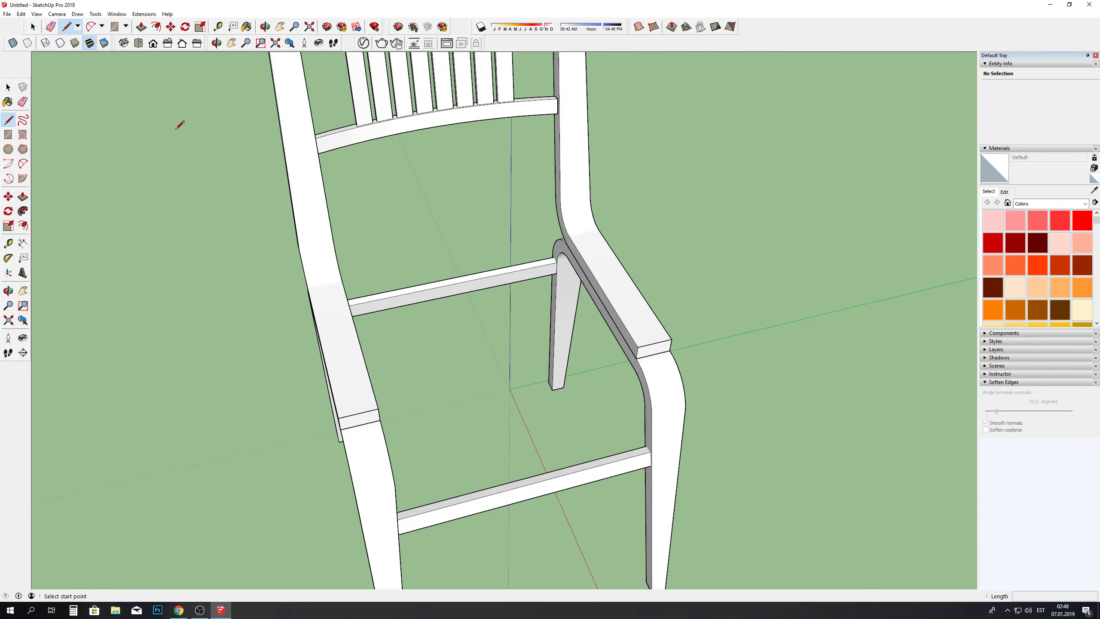
left_click(338, 418)
left_click(671, 340)
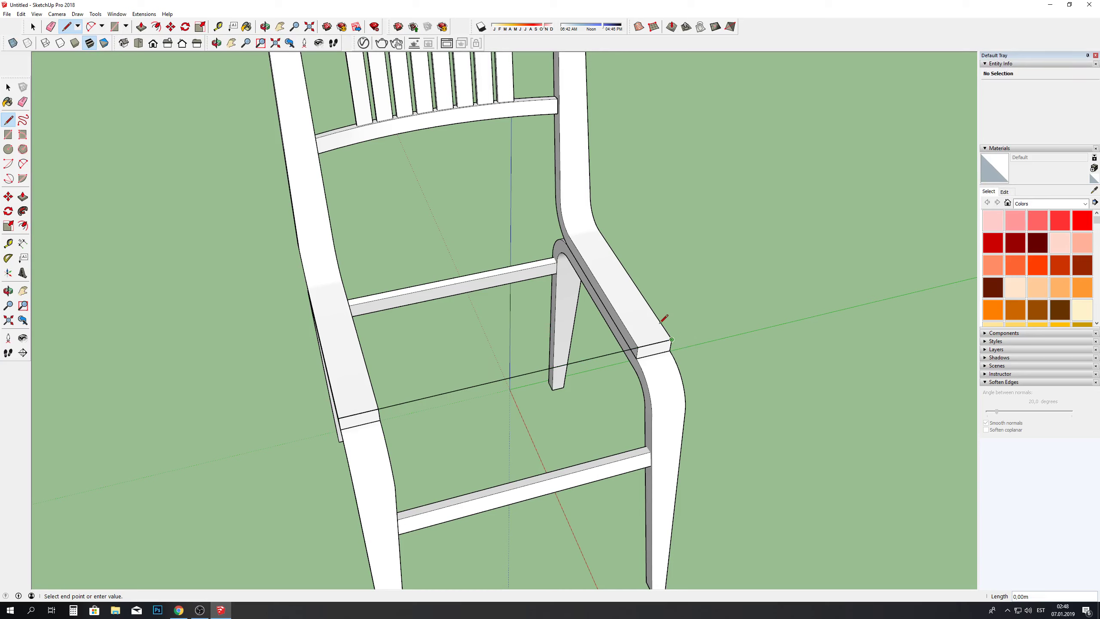
key("Escape")
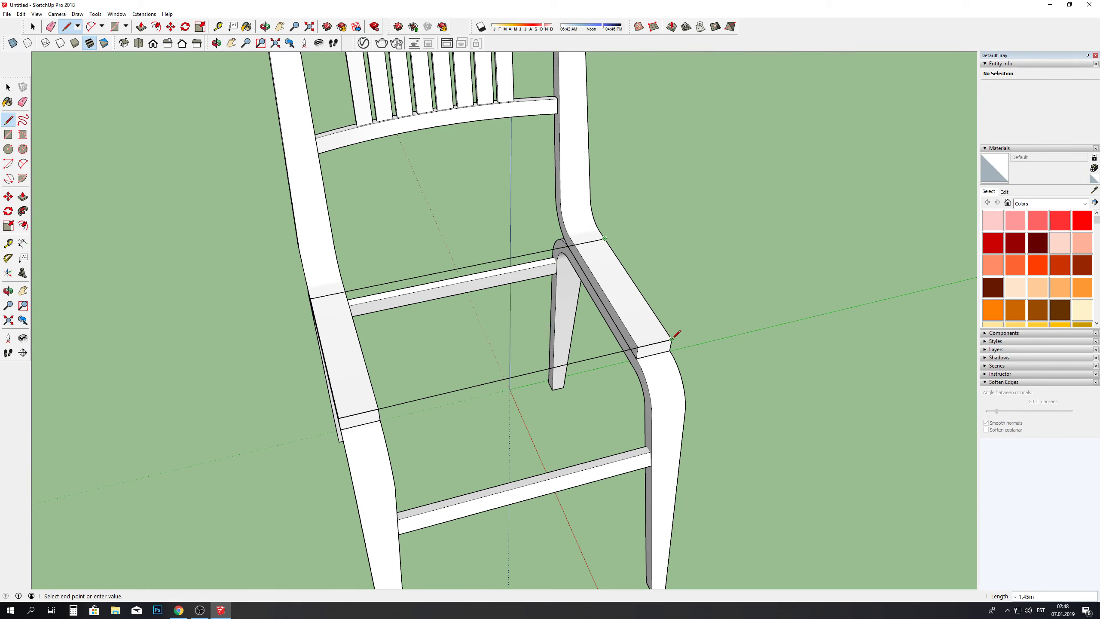
left_click(672, 339)
Step: Push/Pull the new seat face up 0.06m to make it a solid board
left_click(33, 27)
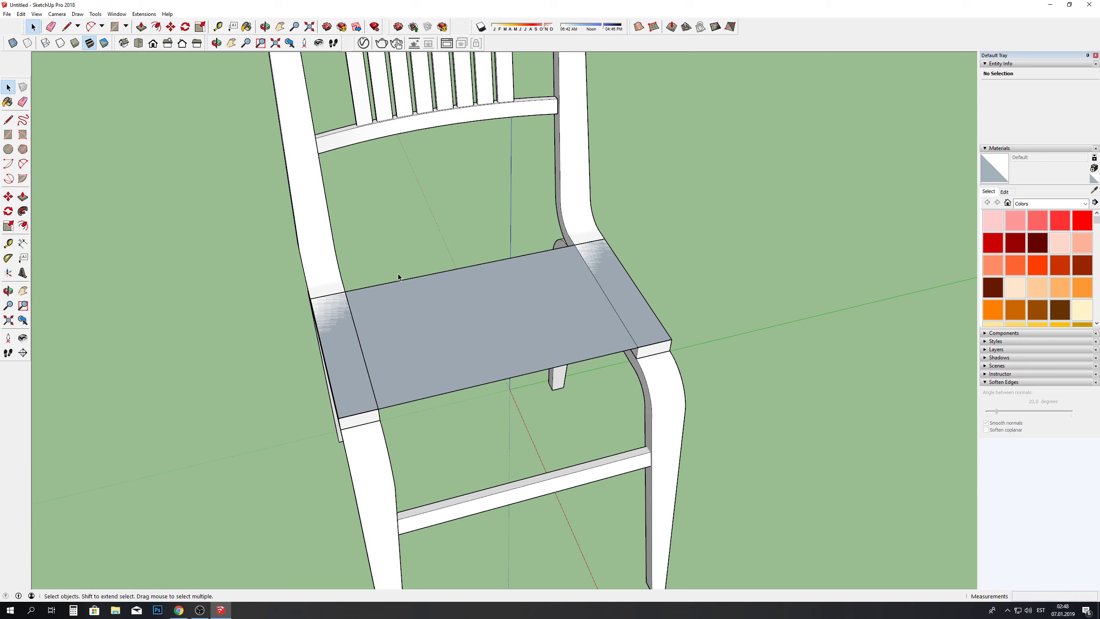
left_click(403, 295)
left_click(401, 306)
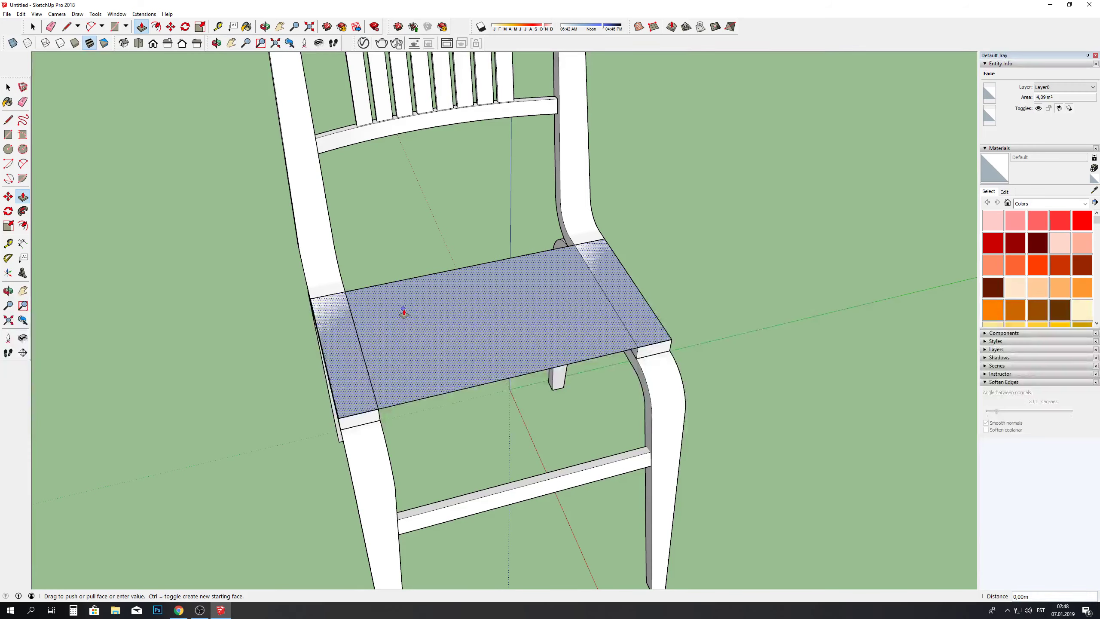
left_click(404, 308)
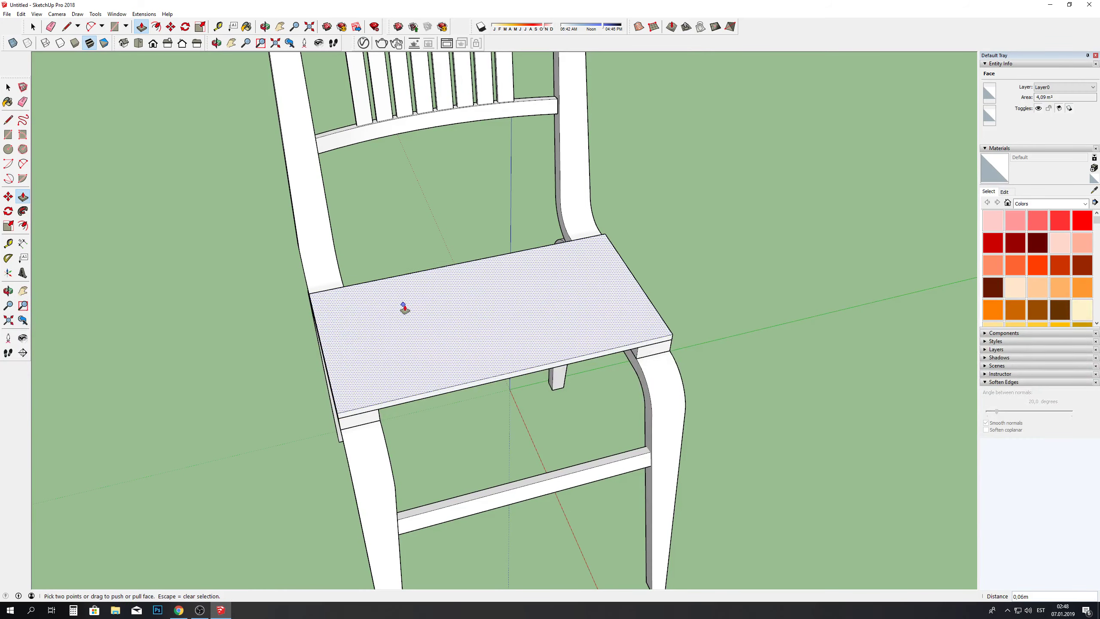
left_click(503, 418)
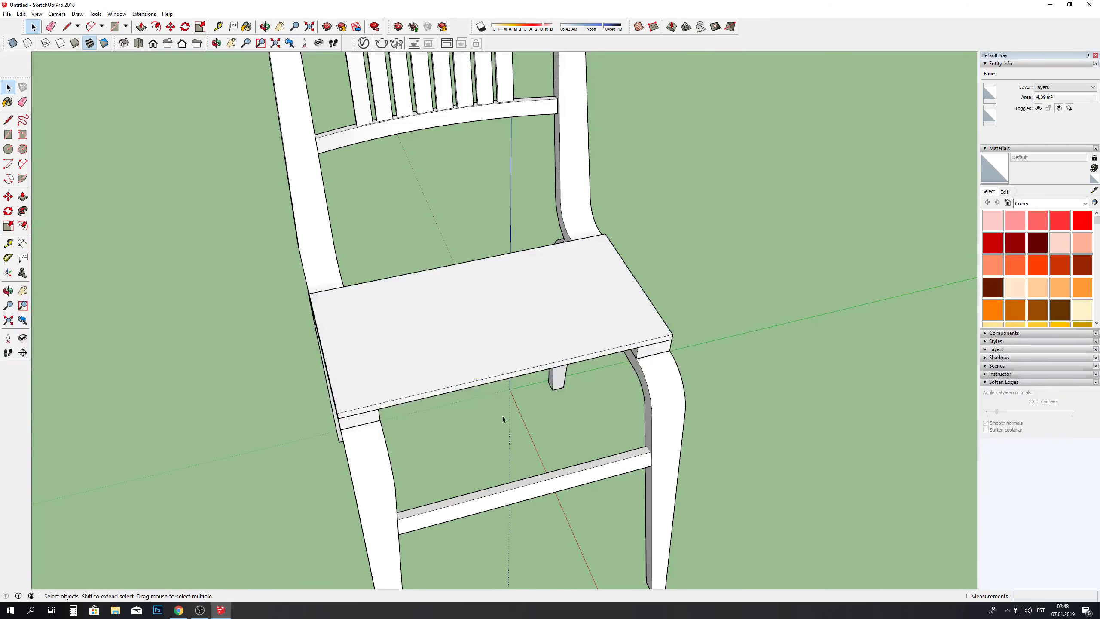
Step: Pull the seat's front edge forward past the front legs, then view it from below
key("p")
scroll(590, 361, "up", 2)
left_click(590, 361)
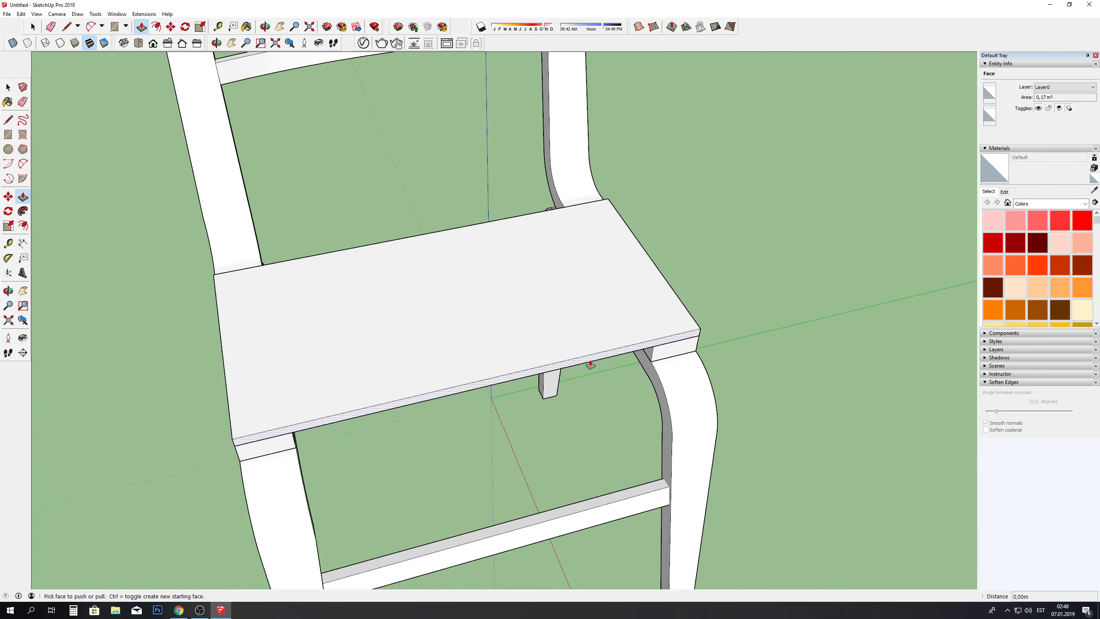
key("Escape")
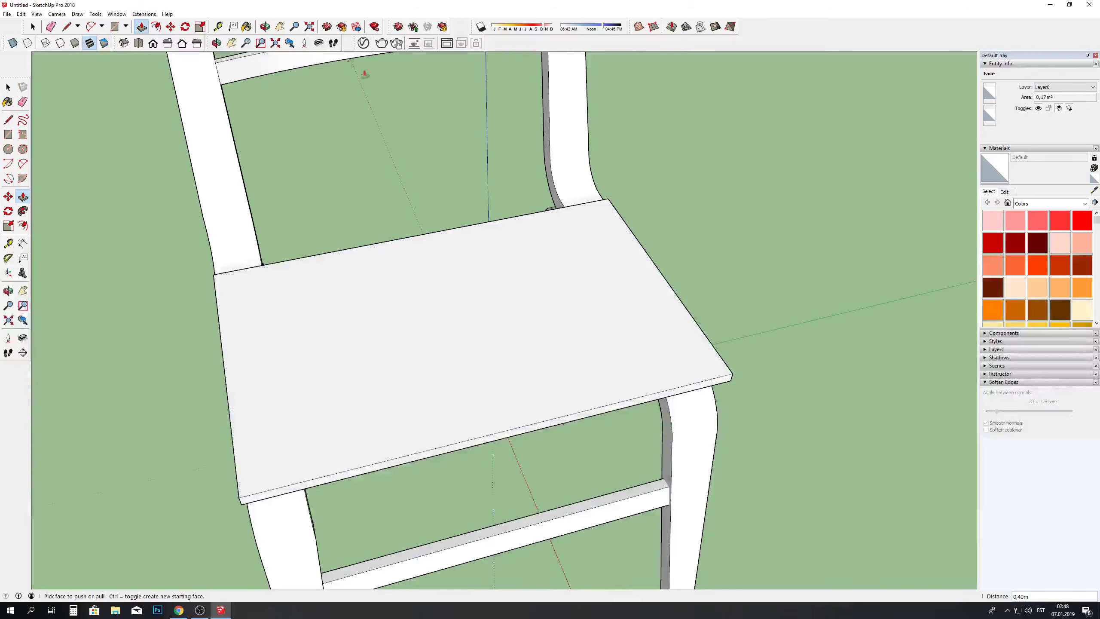
middle_click_drag(442, 295, 380, 276)
left_click_drag(381, 276, 377, 256)
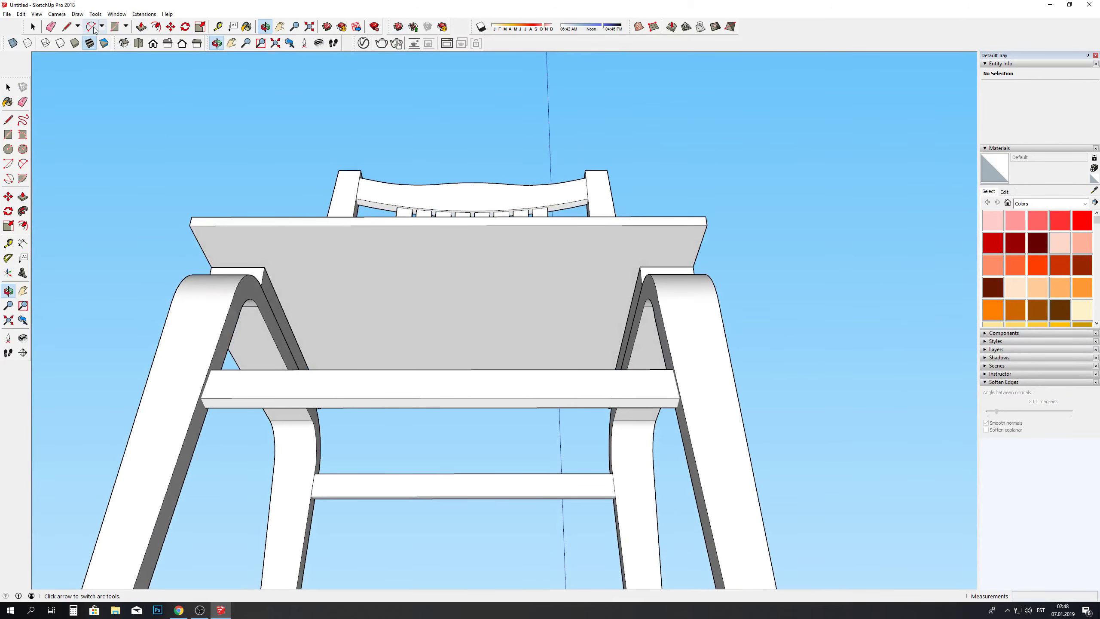
left_click(89, 31)
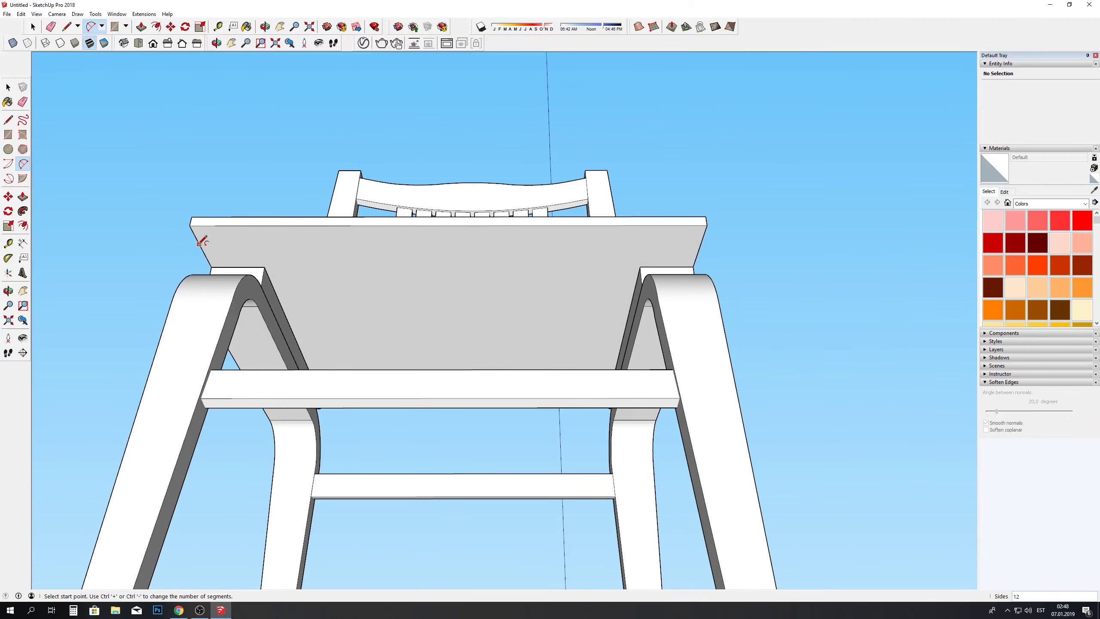
Step: Finish the arc that curves the seat's front edge
left_click(701, 243)
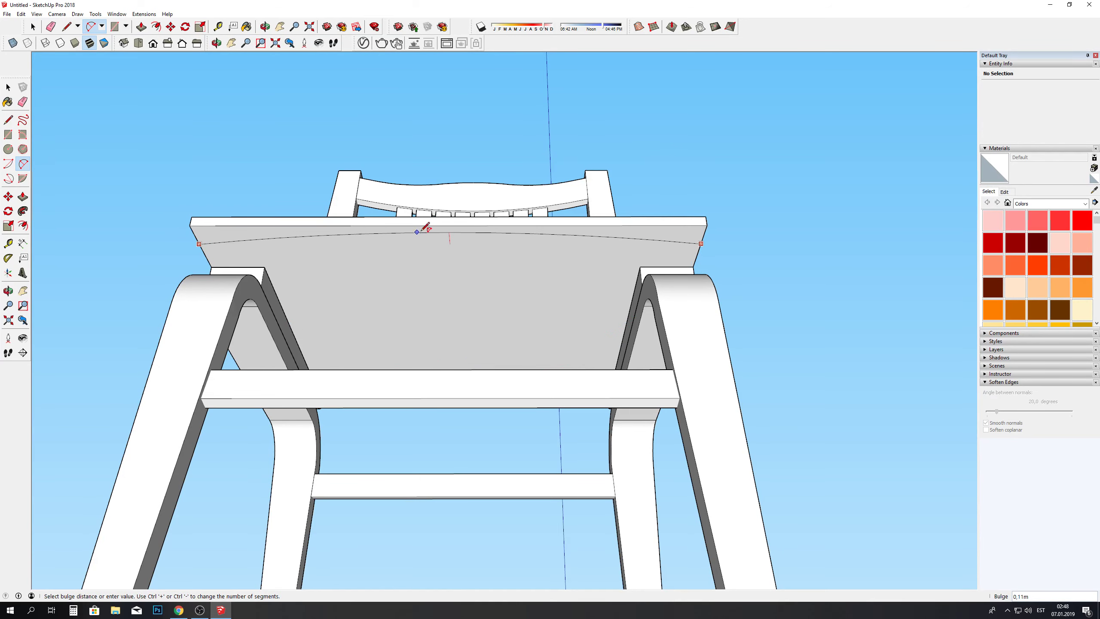
left_click(141, 27)
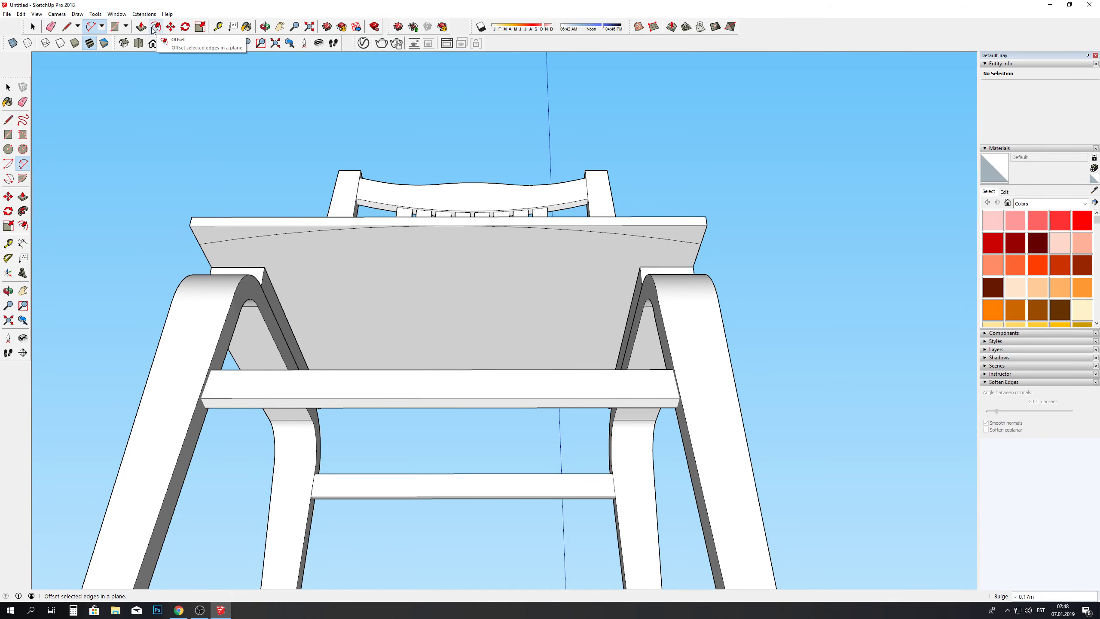
left_click(214, 227)
left_click(265, 28)
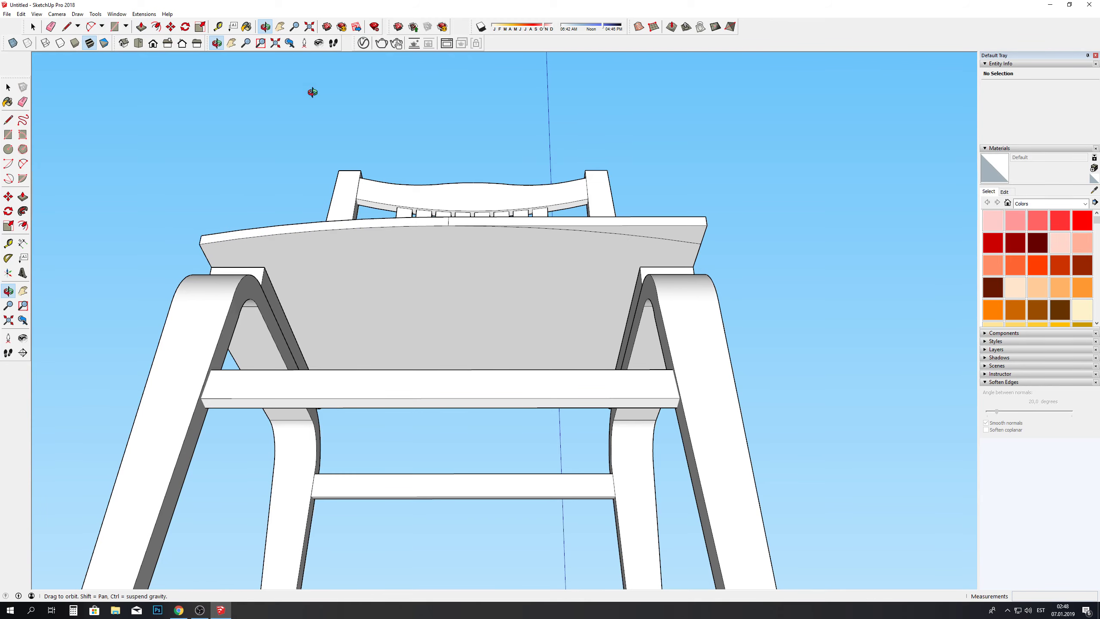
left_click_drag(312, 91, 466, 210)
Step: From behind the chair, pull the seat's back side face out about 0.17m
left_click(141, 28)
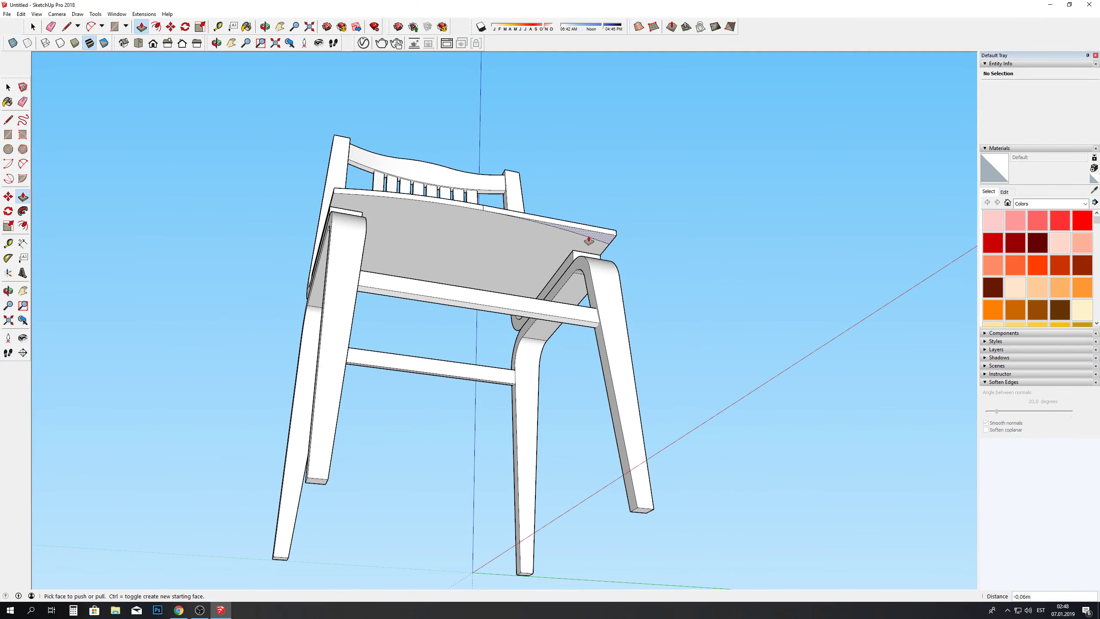
left_click(265, 28)
left_click_drag(606, 173, 639, 295)
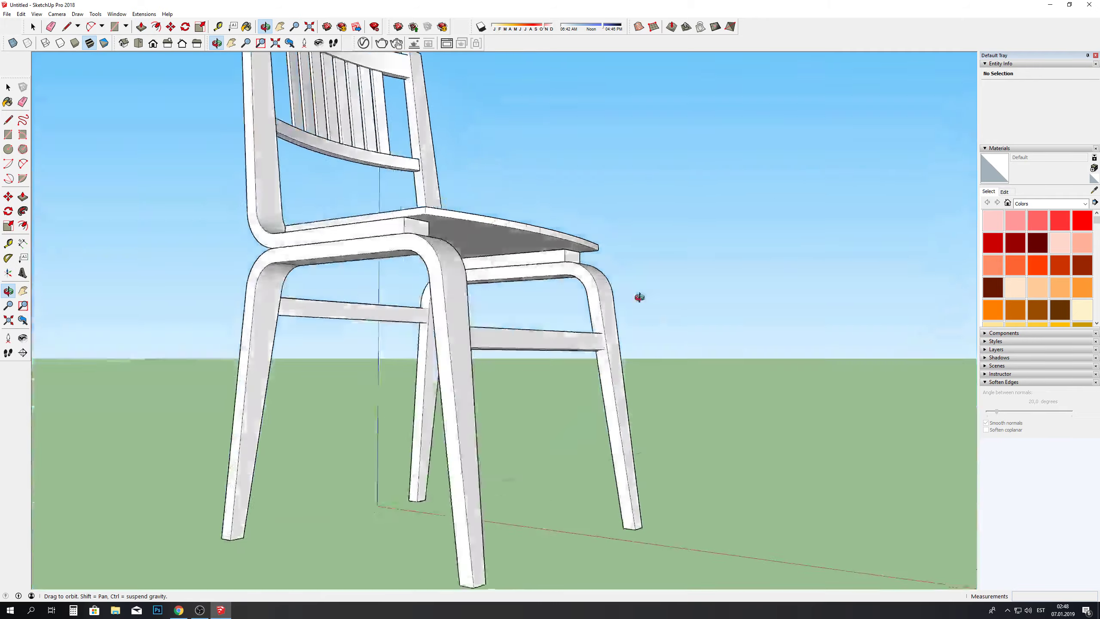
scroll(639, 295, "up", 5)
left_click_drag(358, 379, 602, 305)
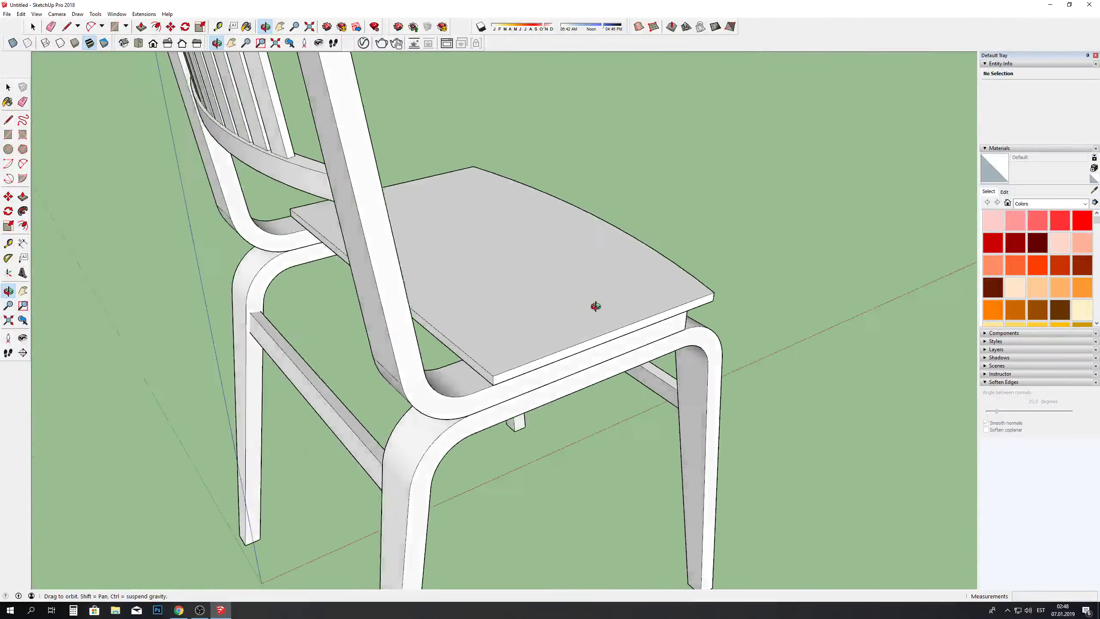
left_click(141, 27)
scroll(475, 383, "up", 3)
scroll(474, 384, "up", 2)
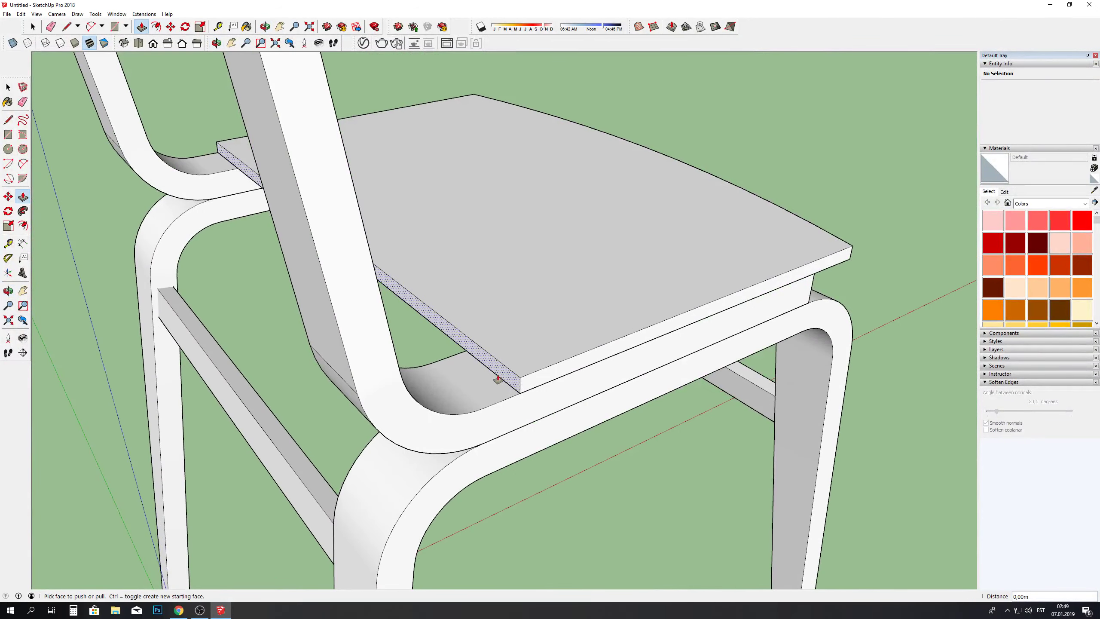
left_click(466, 392)
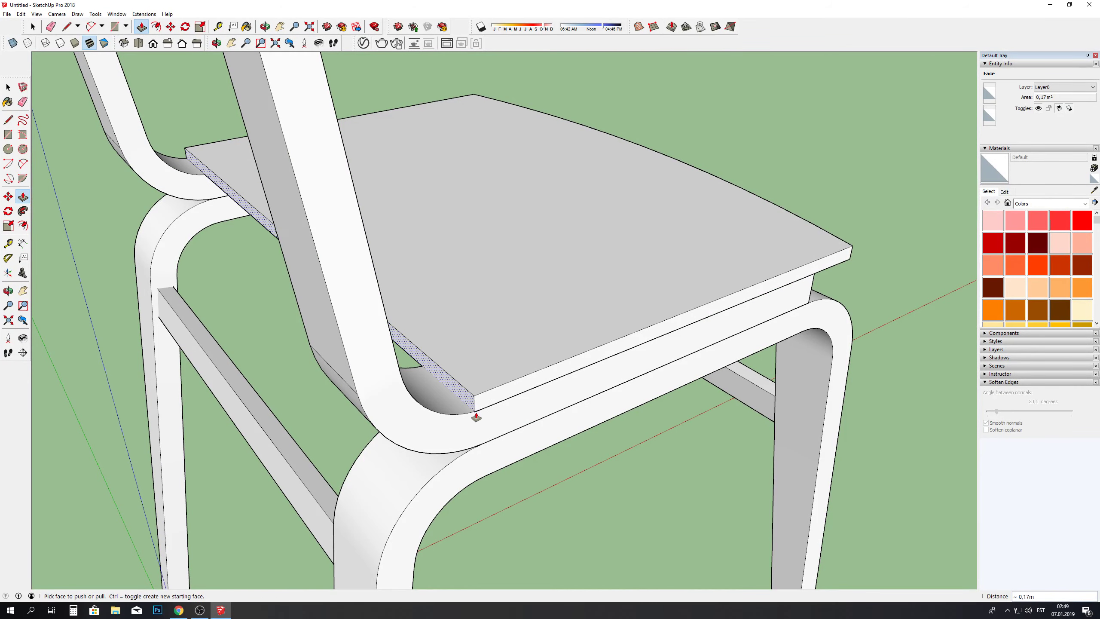
scroll(477, 417, "down", 3)
scroll(476, 417, "down", 2)
Step: From the front, pull the seat's front face out by 0.01m
key("o")
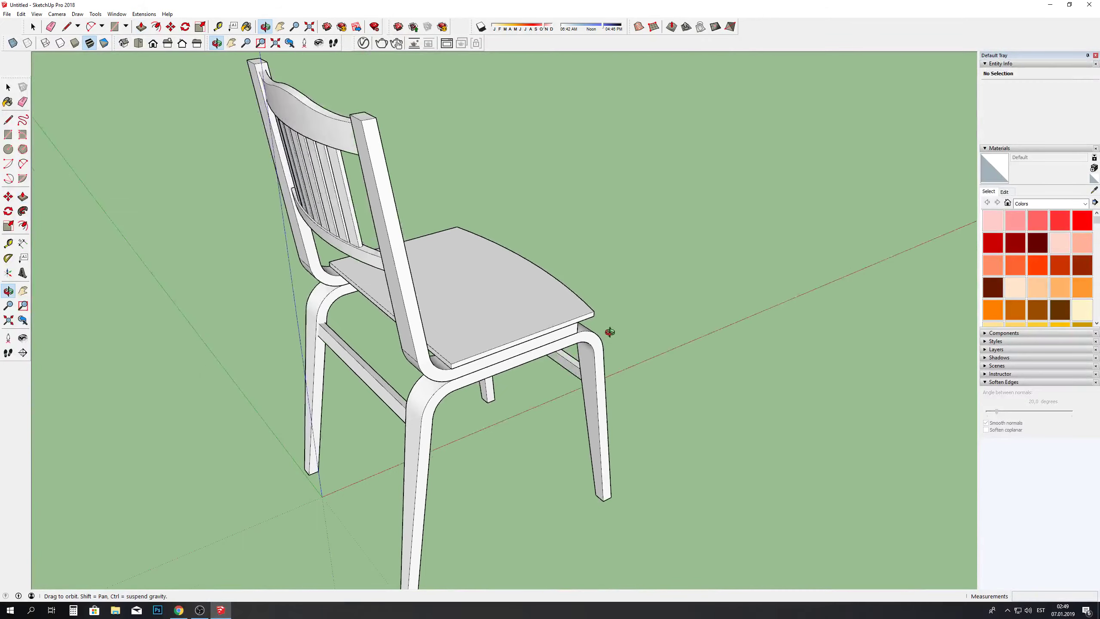
mouse_move(610, 332)
left_mouse_down()
mouse_move(88, 251)
mouse_move(155, 403)
mouse_move(528, 437)
mouse_move(518, 425)
mouse_move(739, 422)
mouse_move(454, 519)
mouse_move(417, 266)
mouse_move(191, 225)
mouse_move(528, 250)
mouse_move(648, 305)
mouse_move(393, 378)
left_mouse_up()
scroll(374, 347, "up", 5)
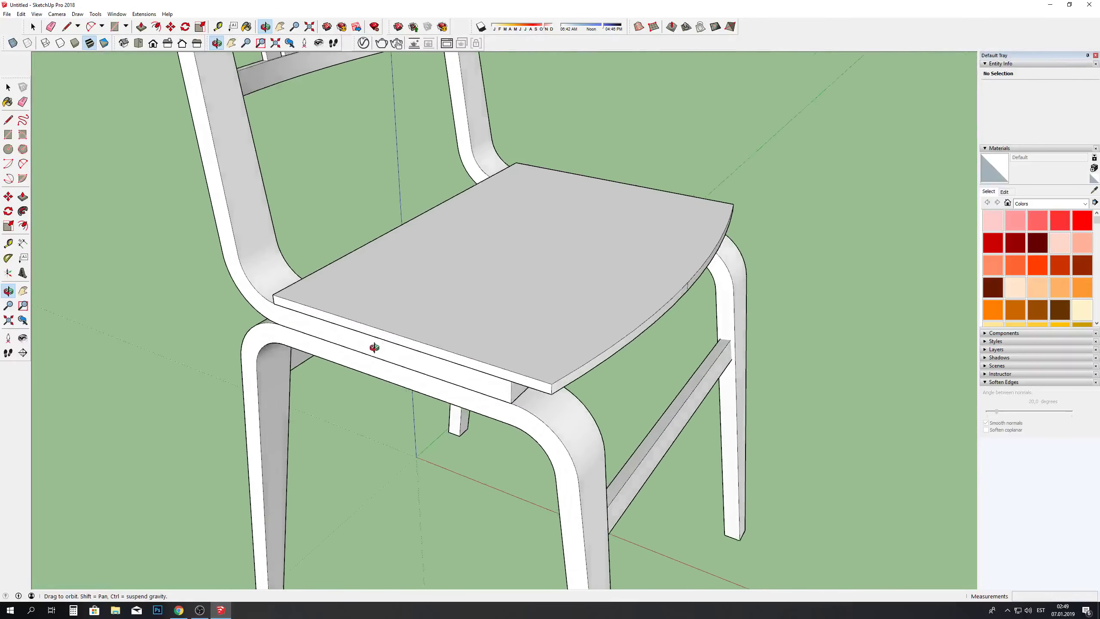
key("p")
scroll(376, 355, "down", 1)
scroll(378, 385, "up", 5)
scroll(378, 347, "up", 2)
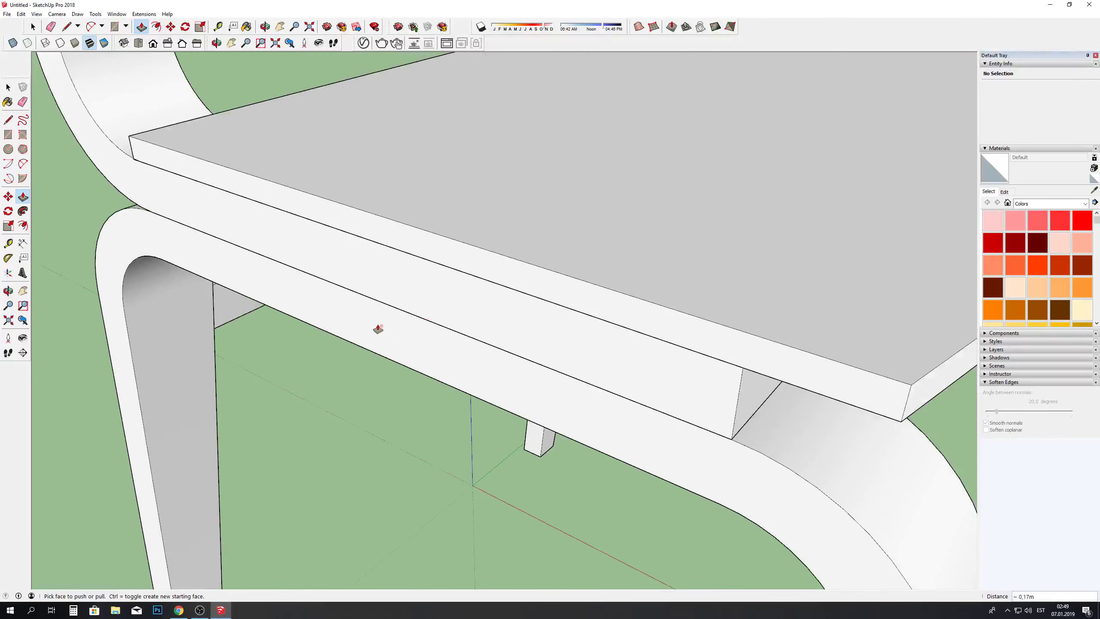
left_click(449, 259)
left_click(441, 260)
scroll(278, 373, "down", 6)
scroll(256, 66, "down", 2)
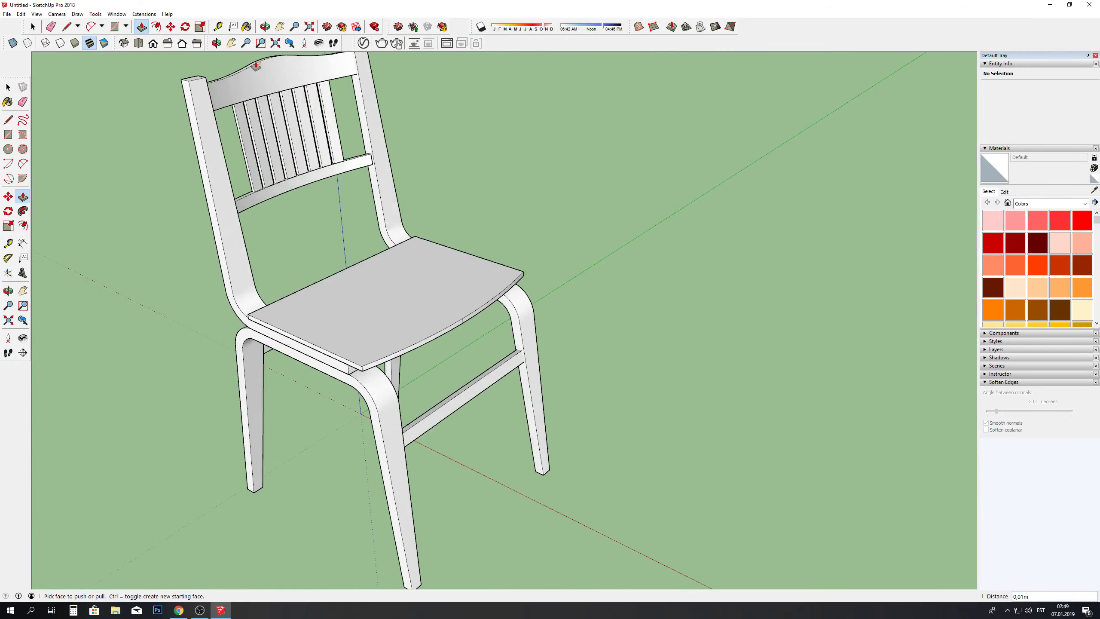
Step: Pull the seat's thin front side face out to match
key("o")
left_click_drag(257, 66, 792, 305)
scroll(257, 71, "up", 5)
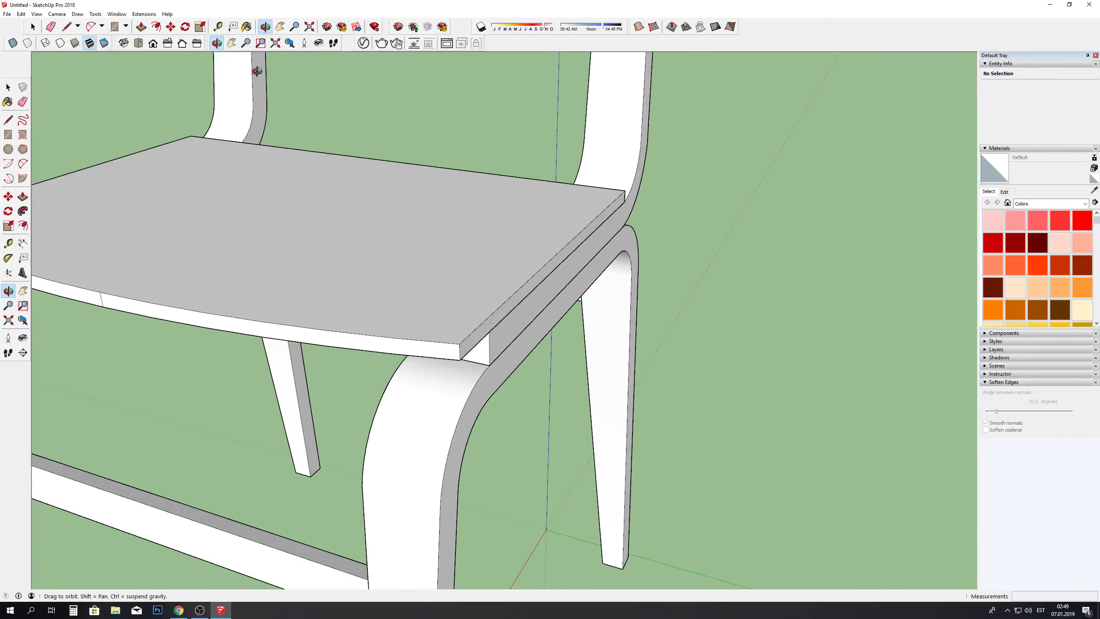
left_click(141, 27)
left_click(586, 229)
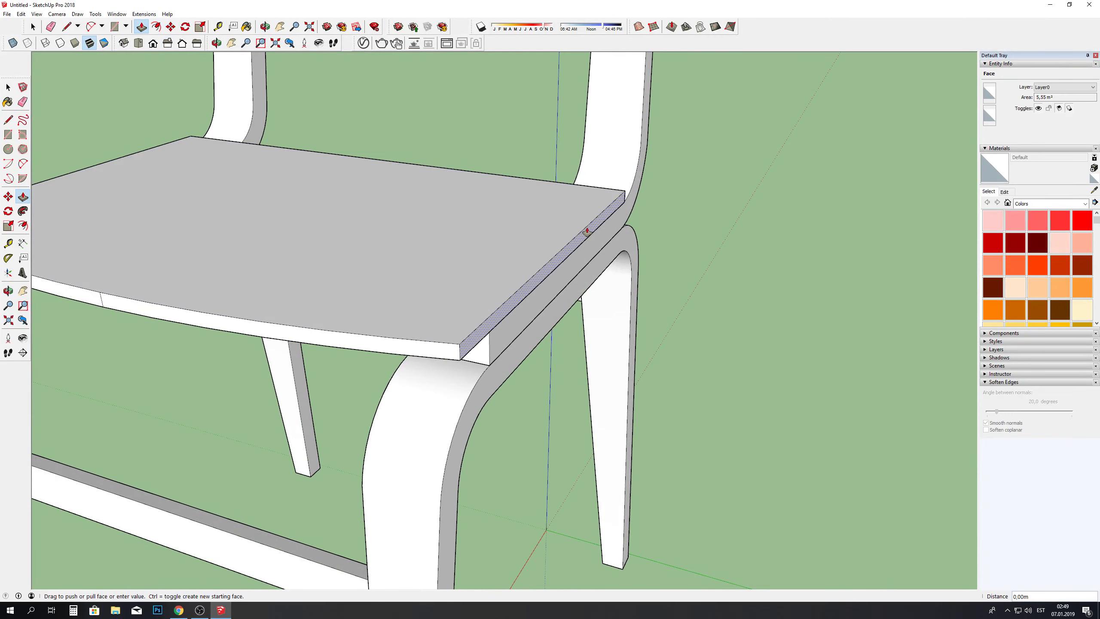
left_click(589, 230)
scroll(455, 347, "up", 2)
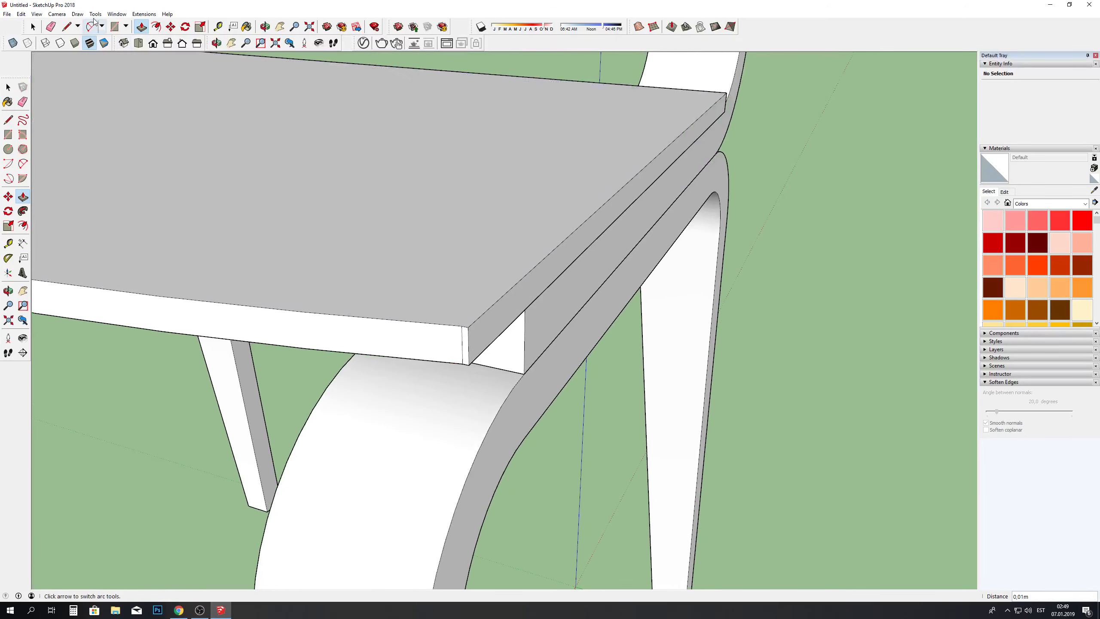
scroll(455, 346, "up", 1)
Step: Erase the stray edge line on the seat front above the leg
left_click(55, 27)
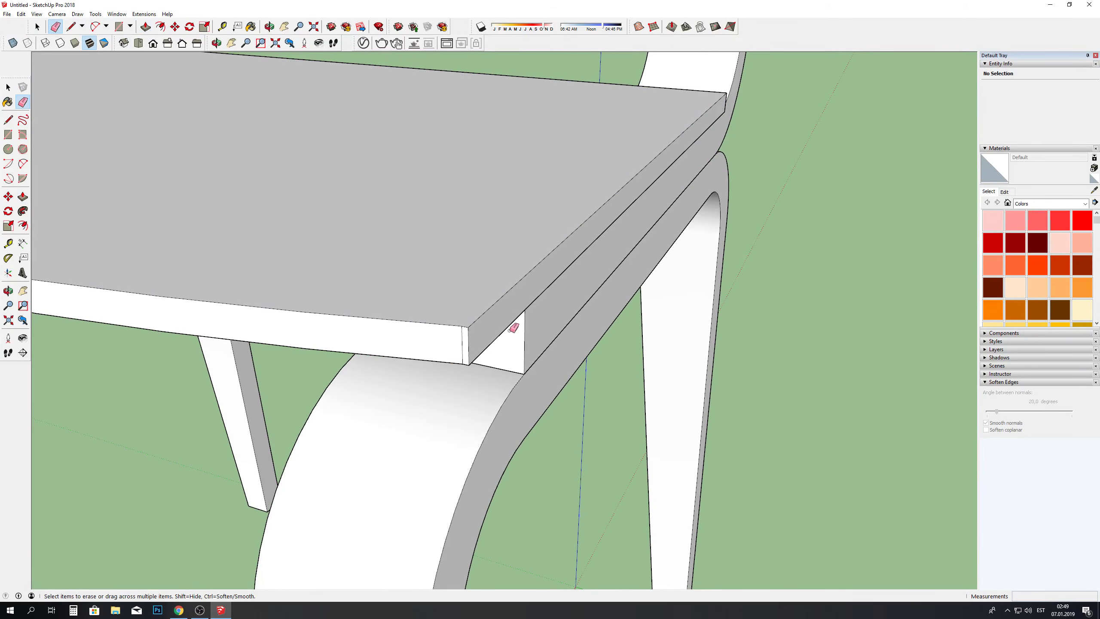
scroll(476, 337, "down", 3)
scroll(477, 336, "down", 2)
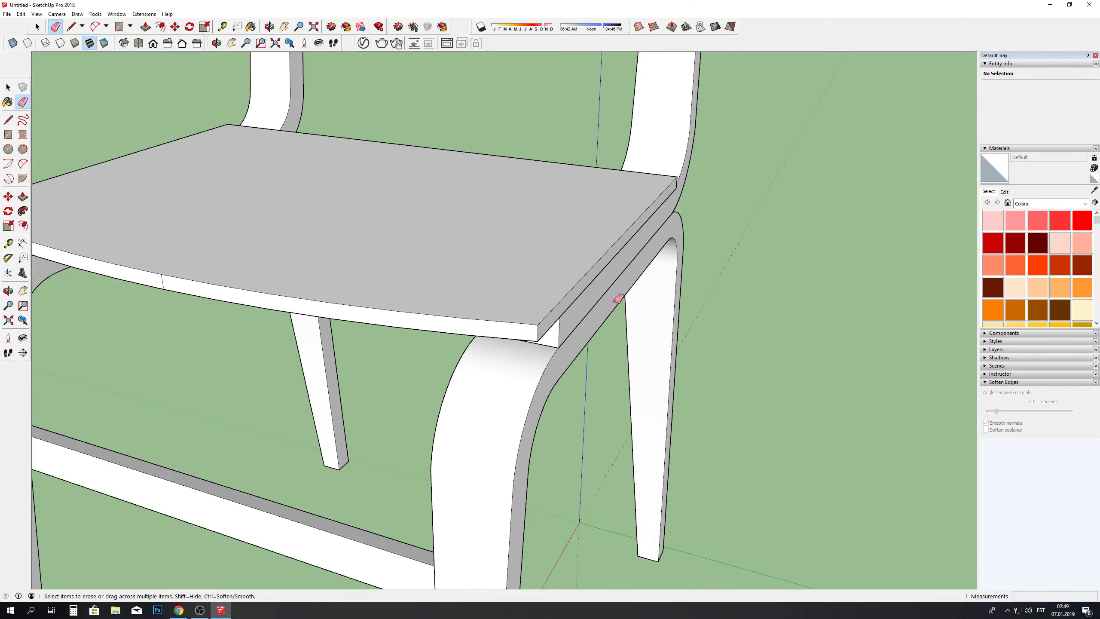
scroll(477, 336, "down", 3)
scroll(453, 284, "up", 4)
scroll(454, 284, "up", 2)
left_click(448, 280)
scroll(621, 298, "down", 2)
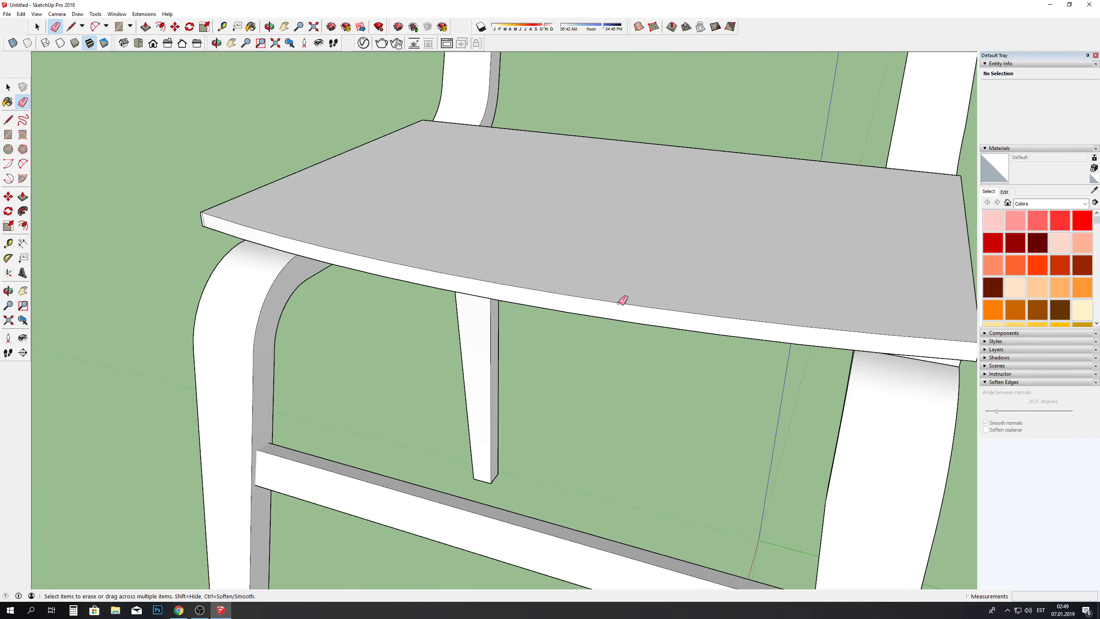
scroll(287, 233, "up", 2)
scroll(274, 231, "up", 1)
scroll(274, 231, "up", 1)
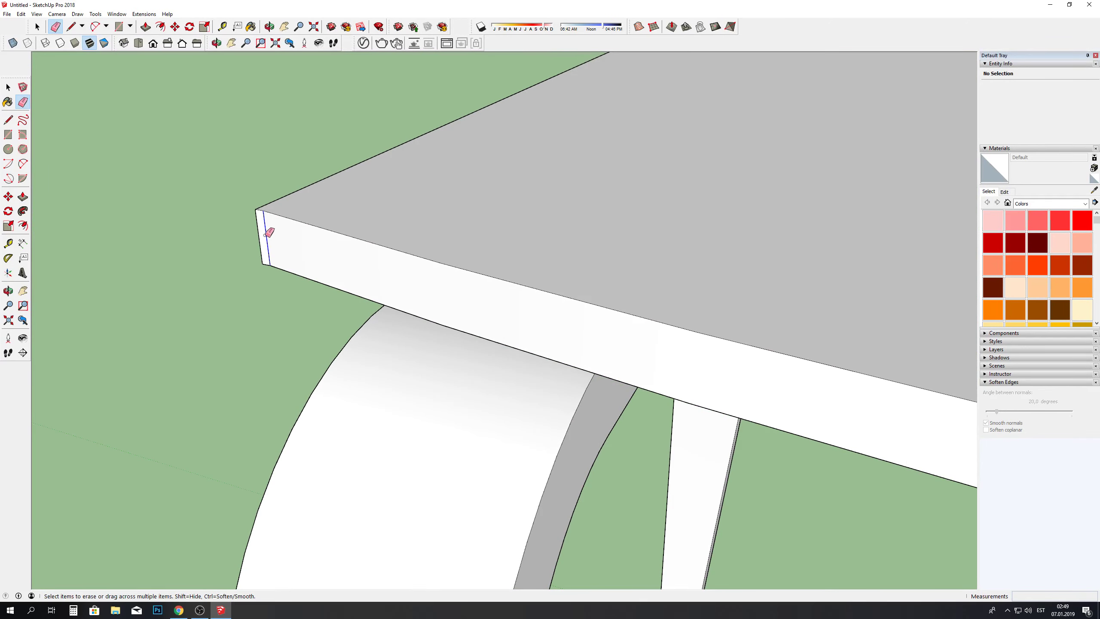
scroll(316, 252, "down", 1)
scroll(317, 251, "down", 10)
key("o")
Step: Unhide all hidden geometry so the table is visible again
left_click_drag(236, 286, 141, 57)
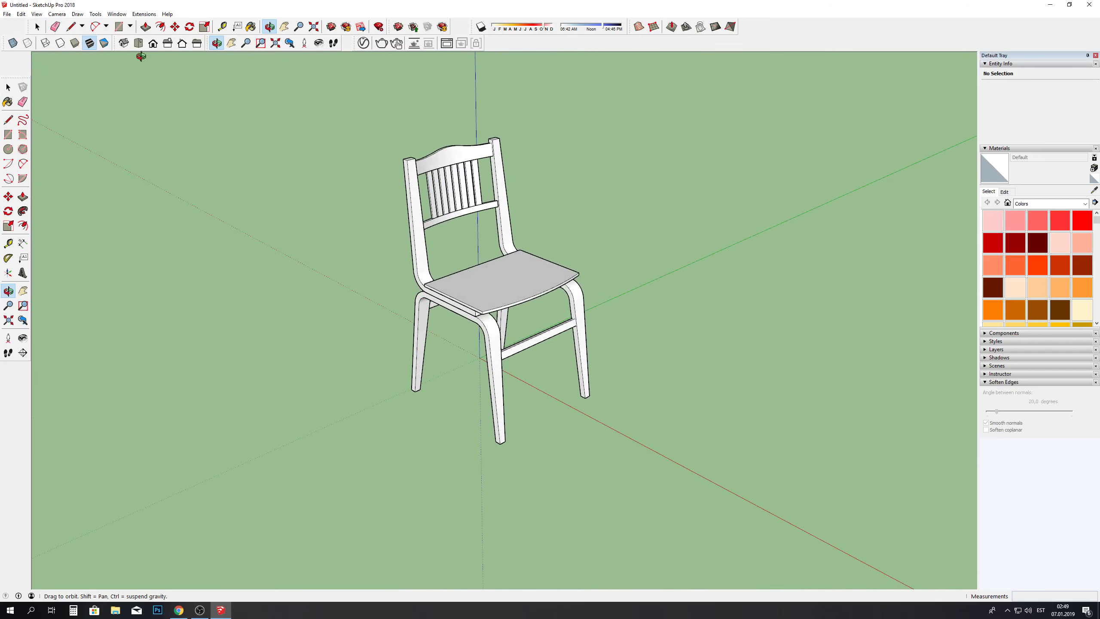
left_click(23, 14)
mouse_move(78, 137)
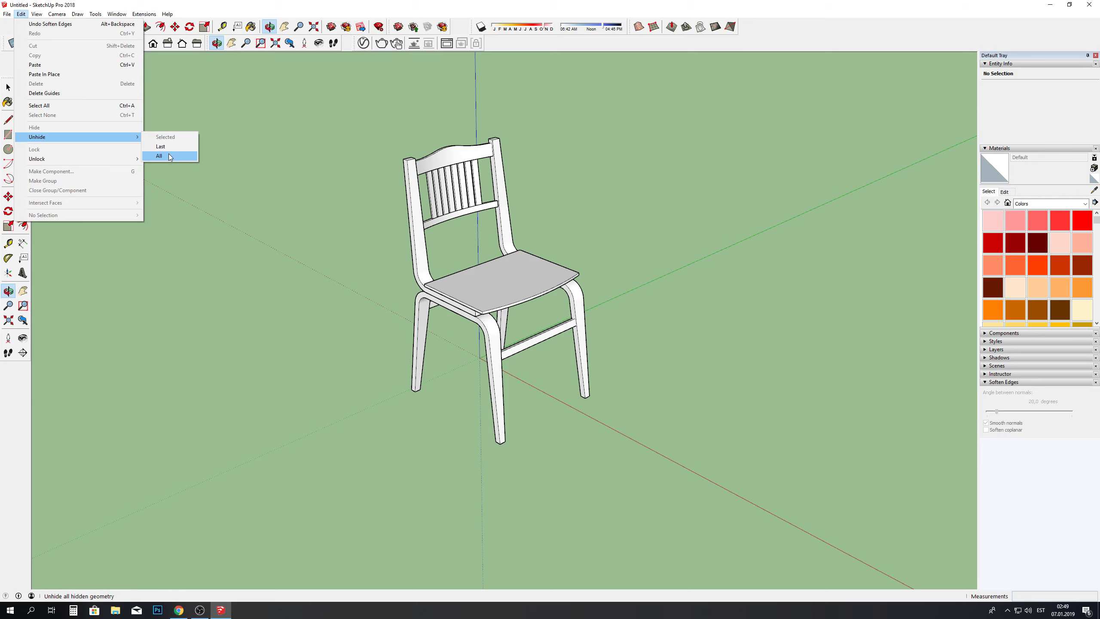
left_click(170, 156)
scroll(483, 348, "down", 4)
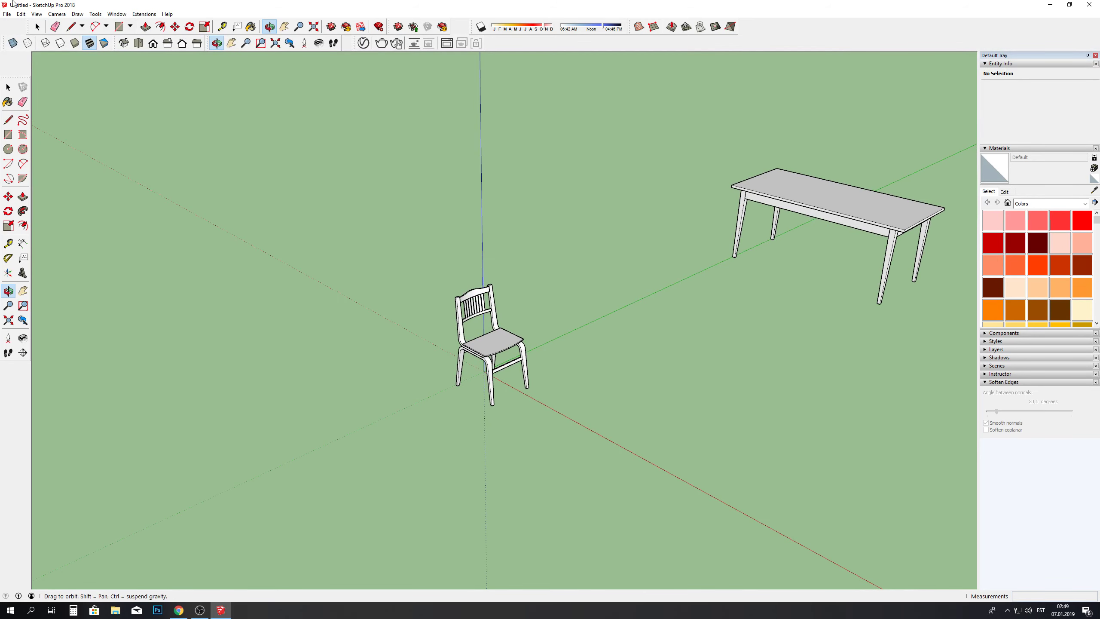
Step: Window-select every chair part and make the chair one group
left_click(37, 26)
left_click_drag(305, 189, 581, 426)
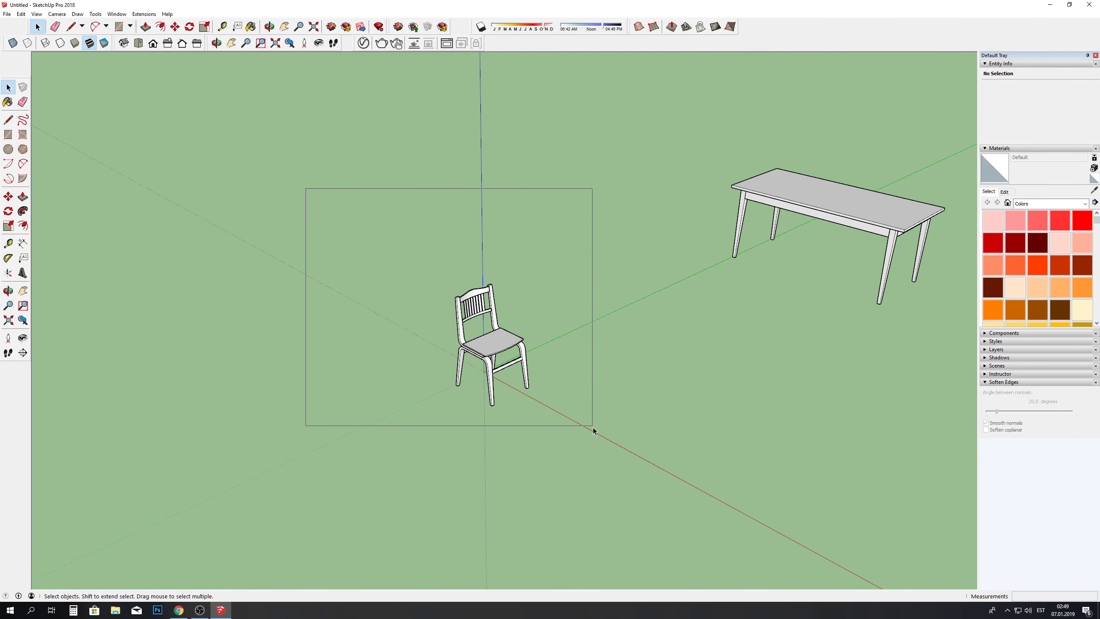
right_click(491, 344)
key("Down")
key("Down")
key("Down")
key("Down")
key("Return")
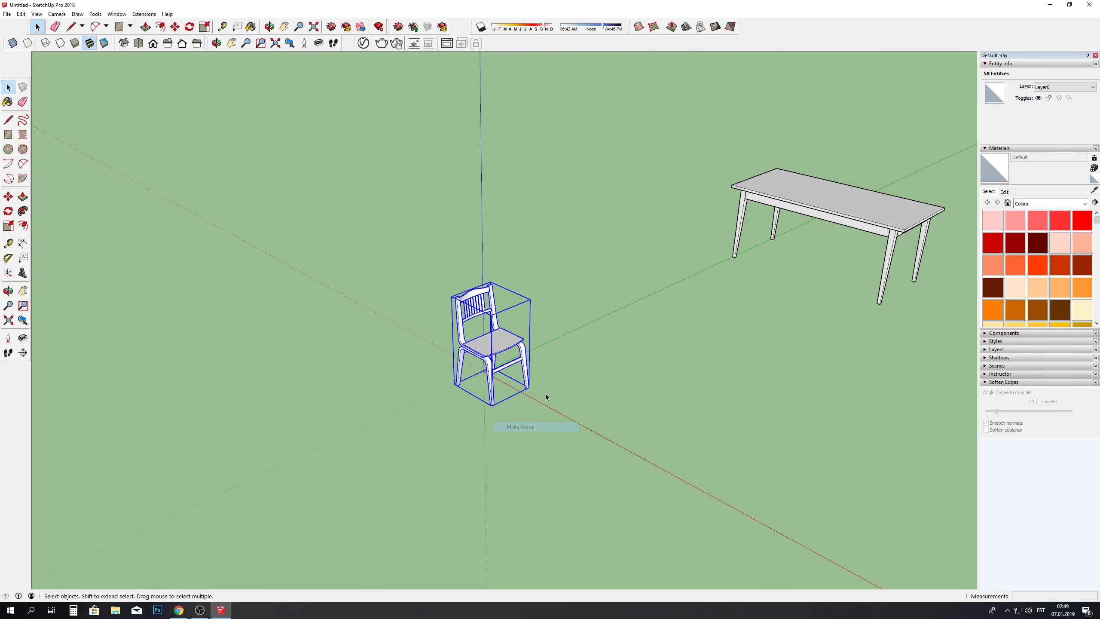
key("ctrl+shift+i")
left_click(648, 227)
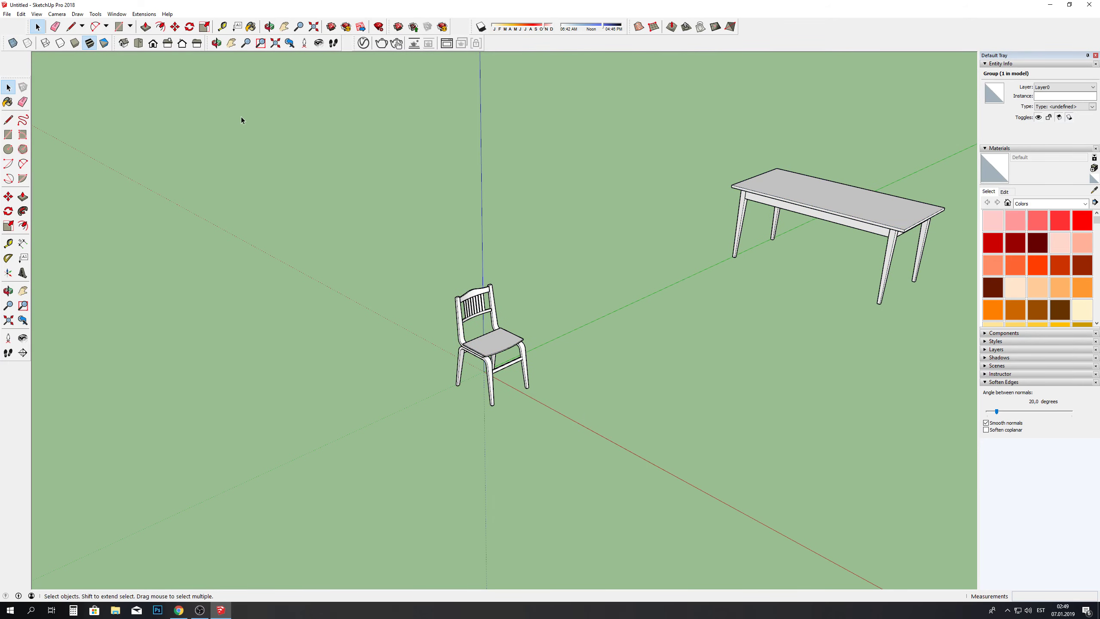
Step: Show the model in Back view with Parallel Projection and select the chair group
left_click(182, 43)
left_click(57, 13)
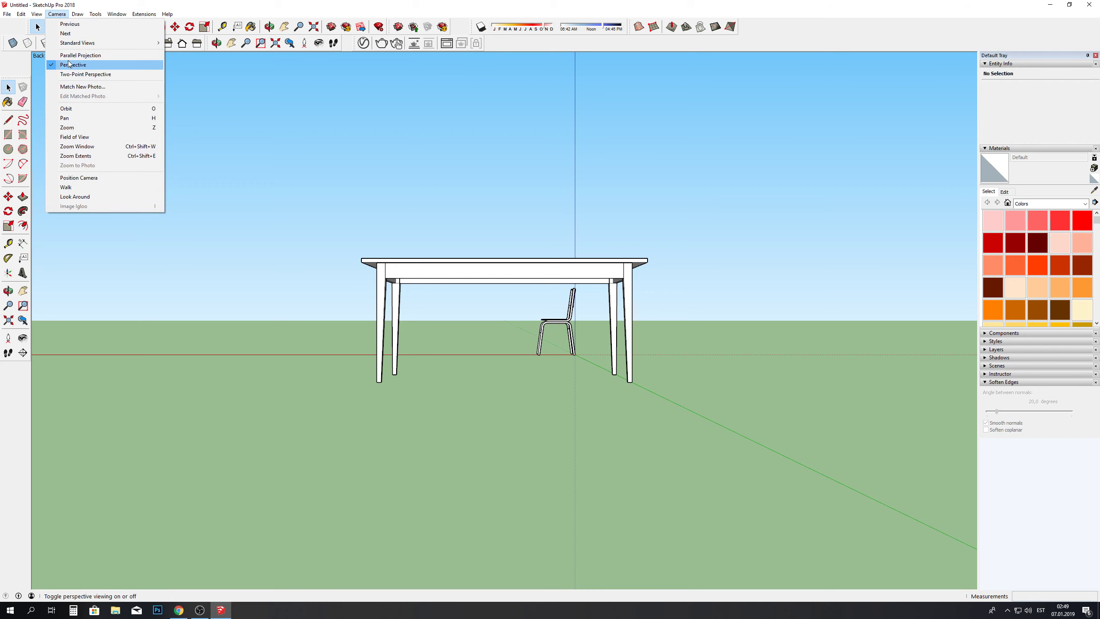
left_click(73, 63)
left_click(567, 325)
scroll(567, 325, "up", 2)
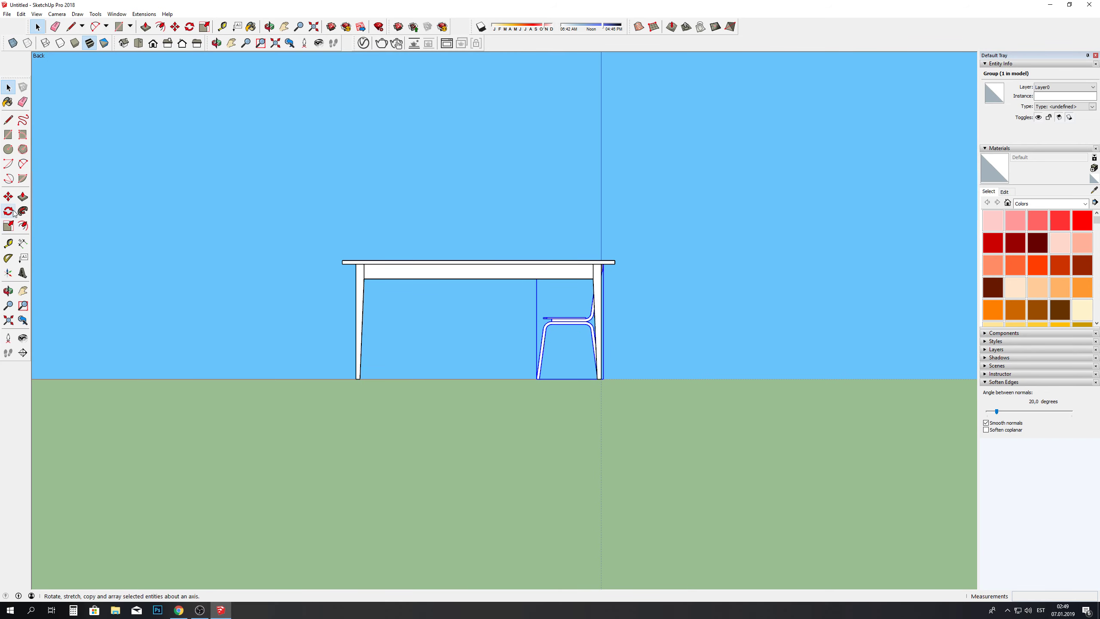
Step: Scale the chair group up by 1.25 to suit the table
left_click(273, 33)
mouse_move(312, 78)
left_mouse_down()
mouse_move(367, 166)
mouse_move(256, 159)
left_mouse_up()
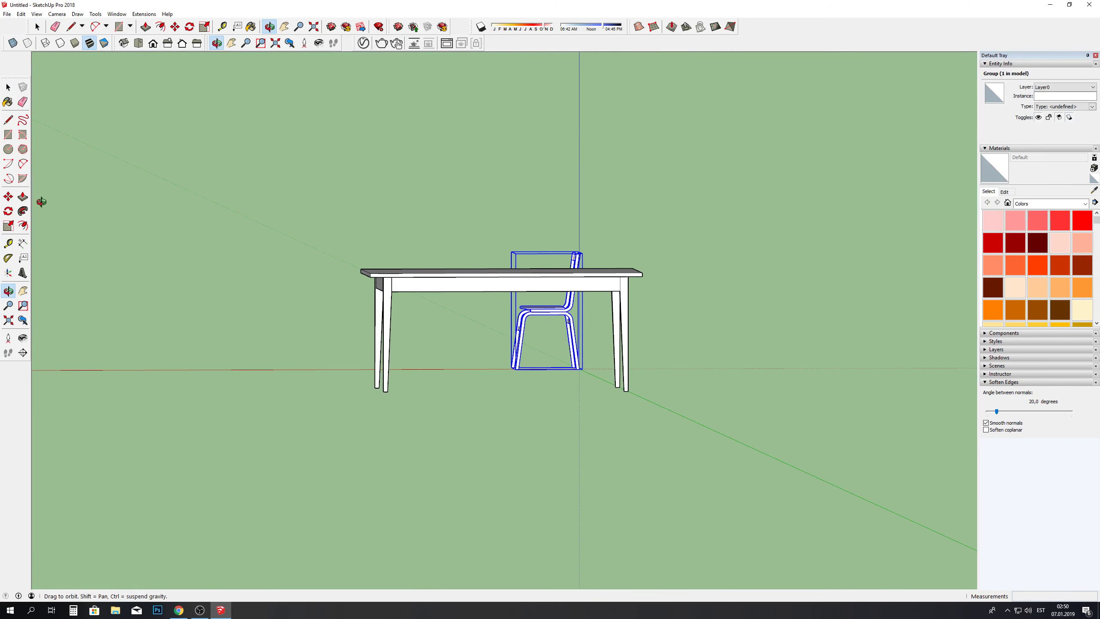
left_click(8, 226)
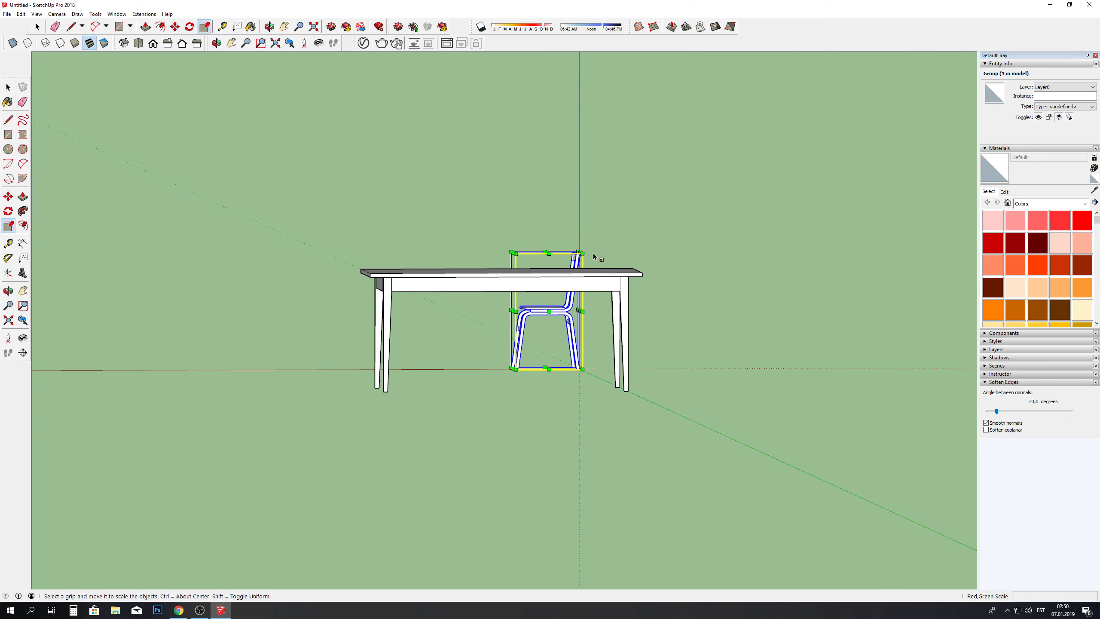
mouse_move(583, 251)
left_mouse_down()
mouse_move(609, 240)
mouse_move(614, 209)
left_mouse_up()
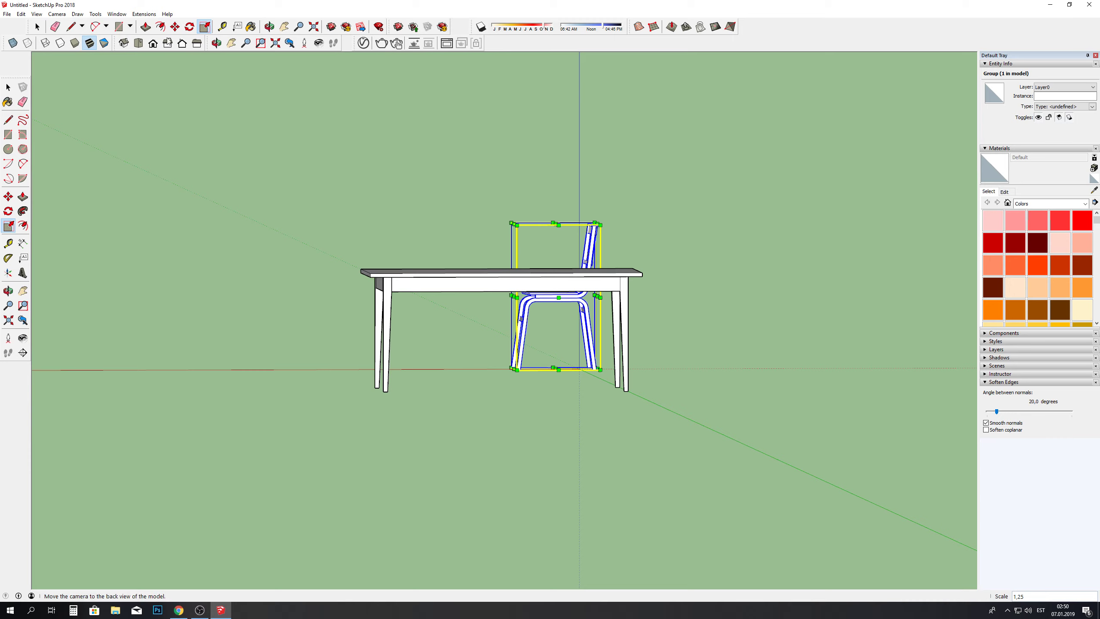
Step: Return to Perspective view and start rotating the chair about its seat
left_click(154, 44)
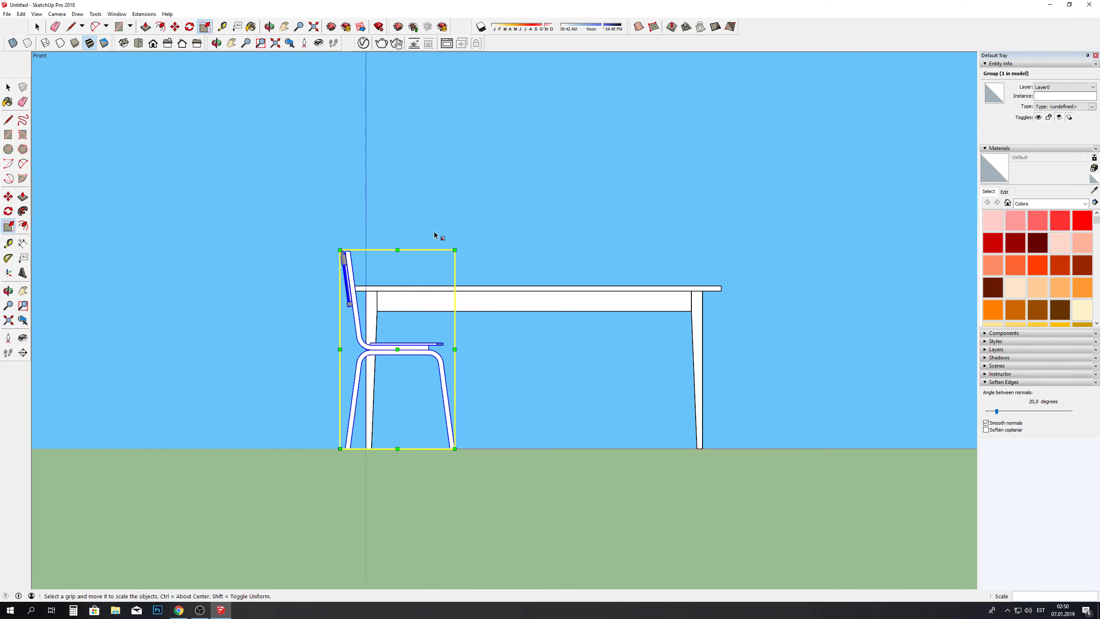
left_click(269, 27)
mouse_move(695, 169)
left_mouse_down()
mouse_move(569, 273)
mouse_move(420, 265)
mouse_move(408, 283)
left_mouse_up()
left_click(53, 14)
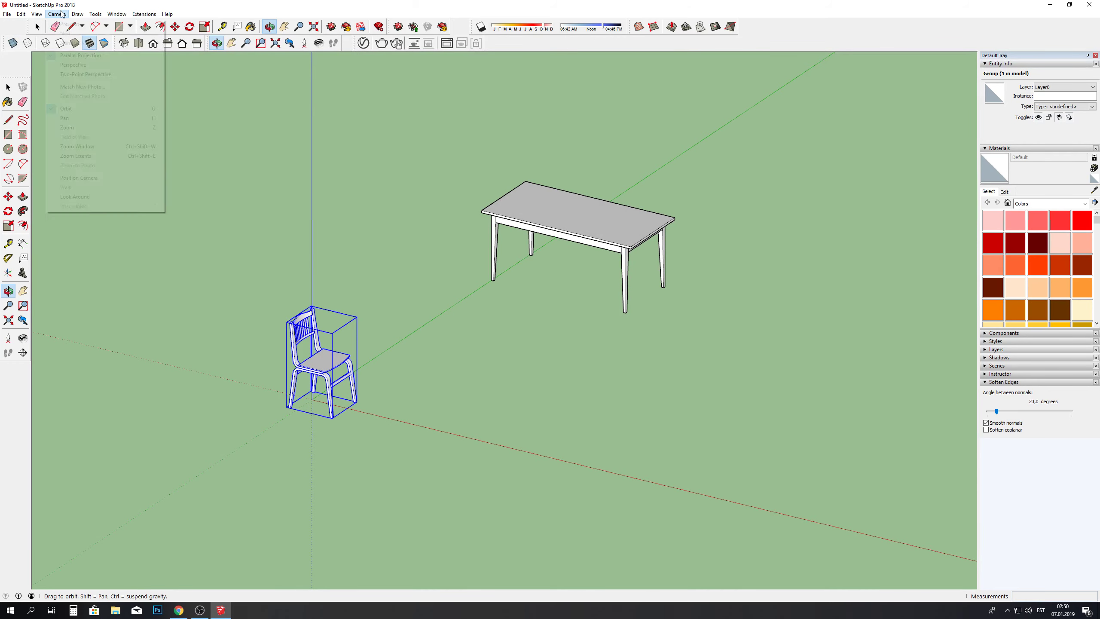
left_click(65, 66)
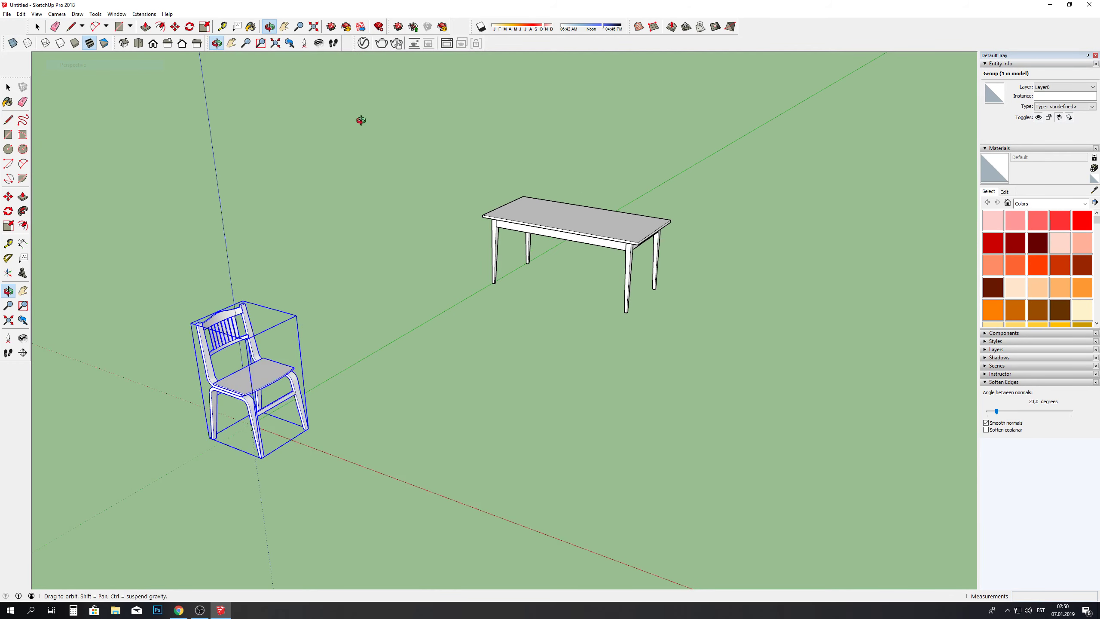
left_click(176, 27)
left_click(189, 28)
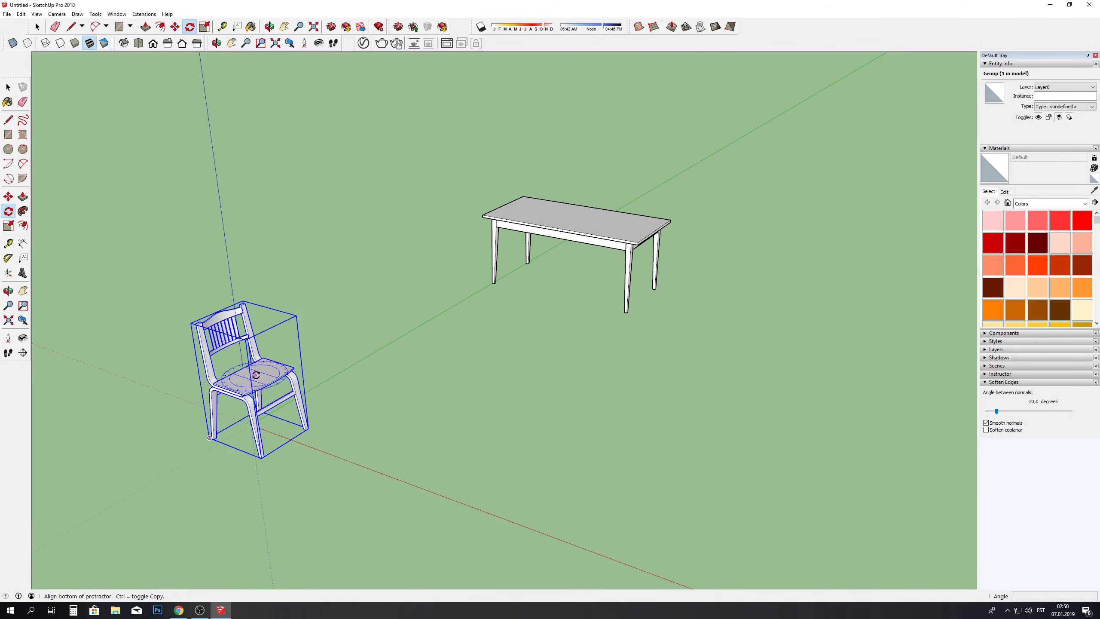
left_click(351, 402)
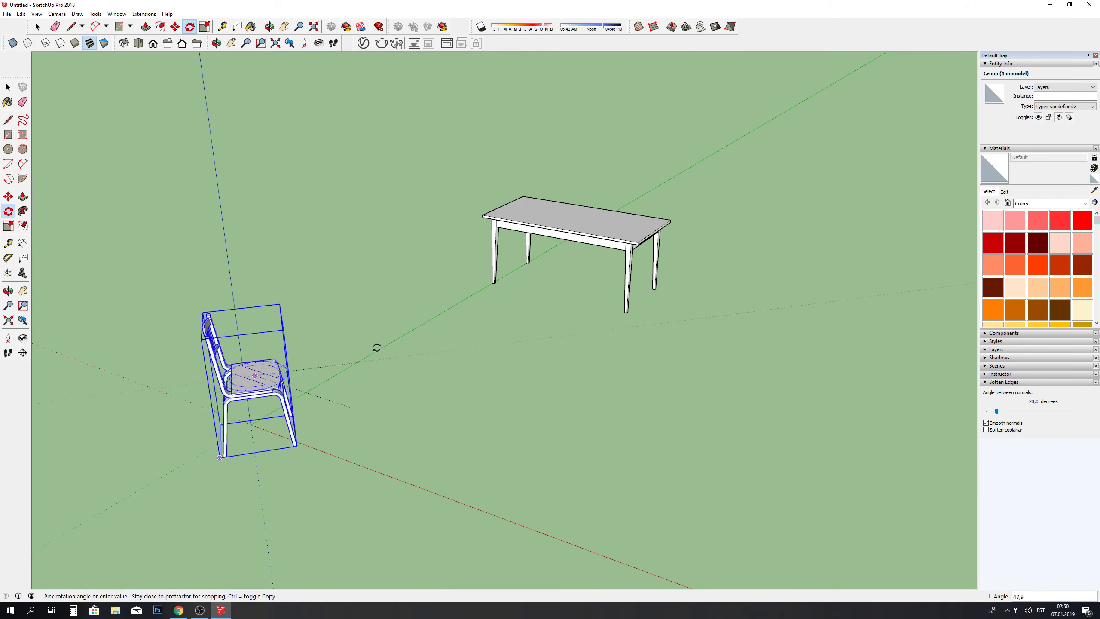
Step: Finish the rotation, set the chair beside the table, and place a second chair alongside
left_click(374, 319)
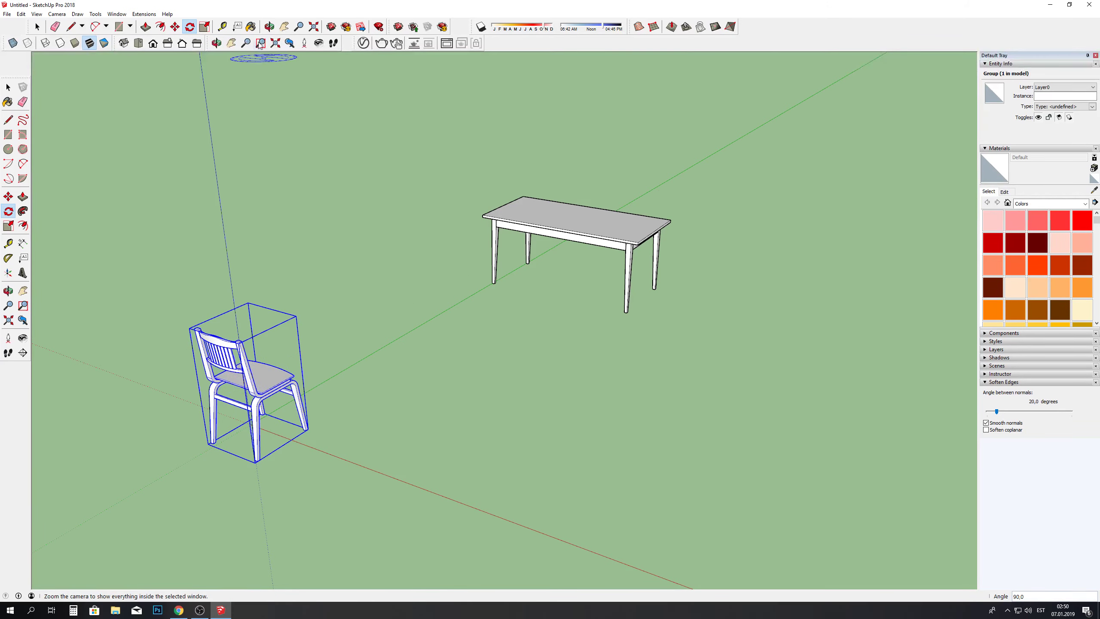
left_click(269, 27)
left_click_drag(371, 120, 334, 398)
left_click(175, 27)
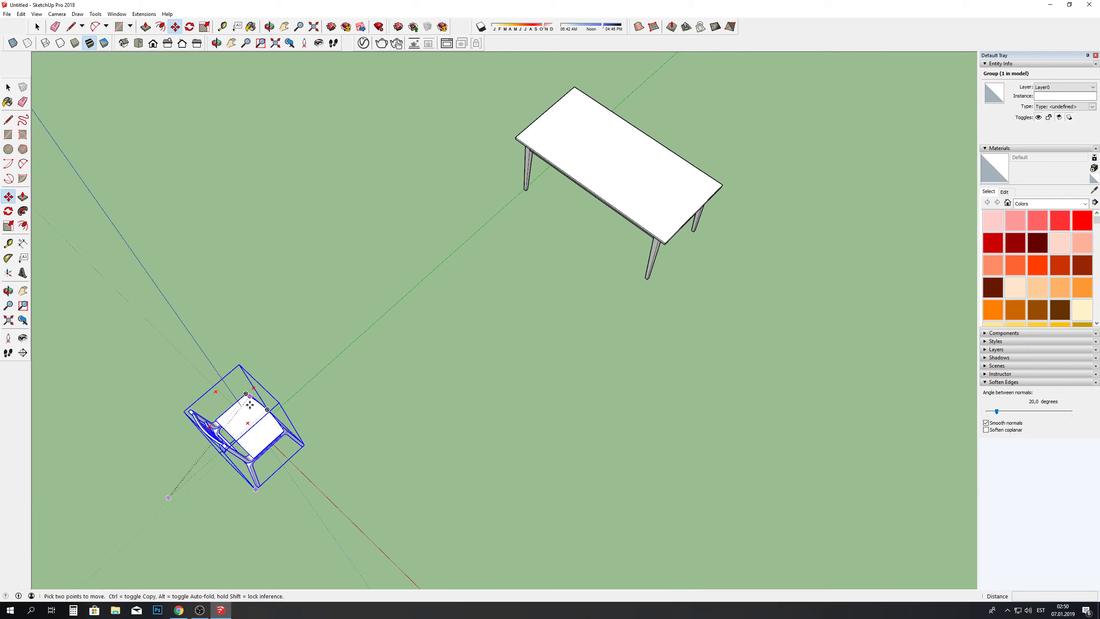
left_click(251, 425)
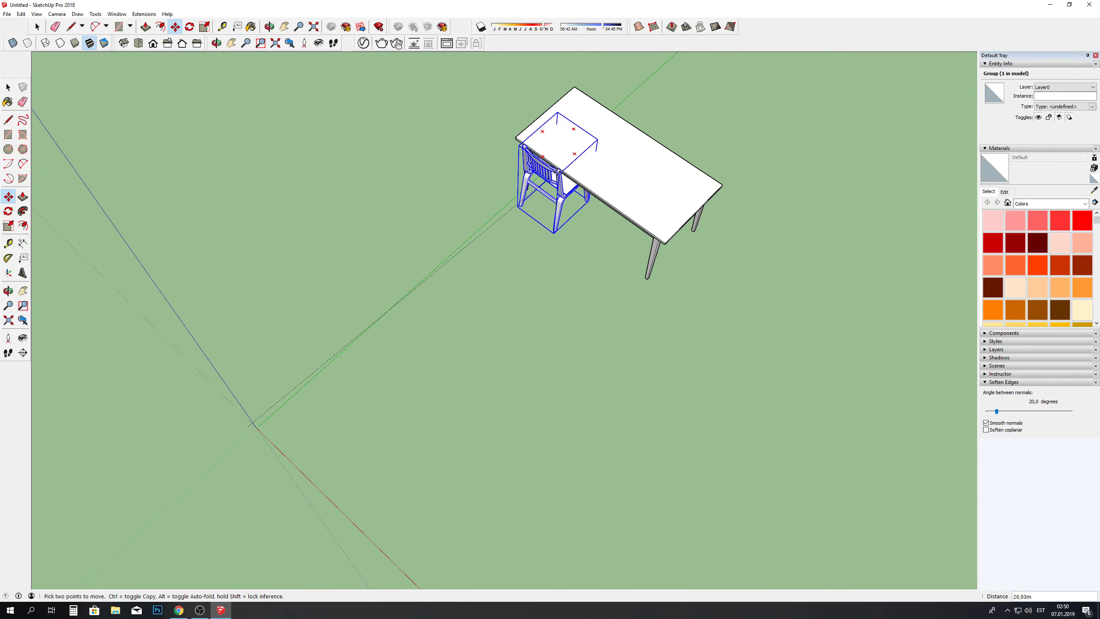
left_click(559, 174)
left_click(564, 205)
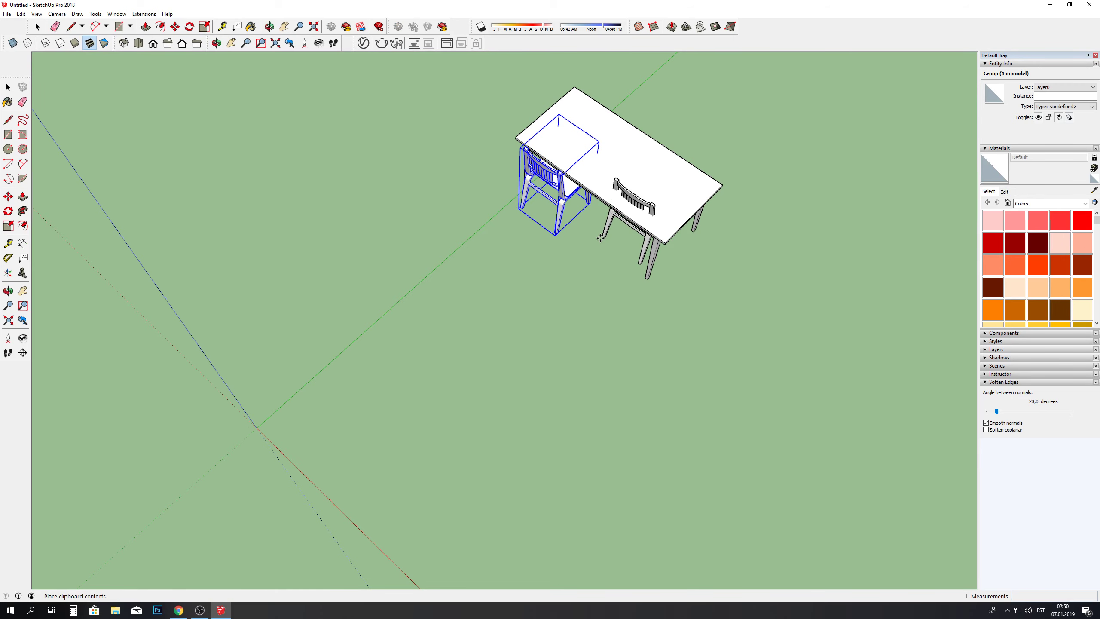
left_click(589, 265)
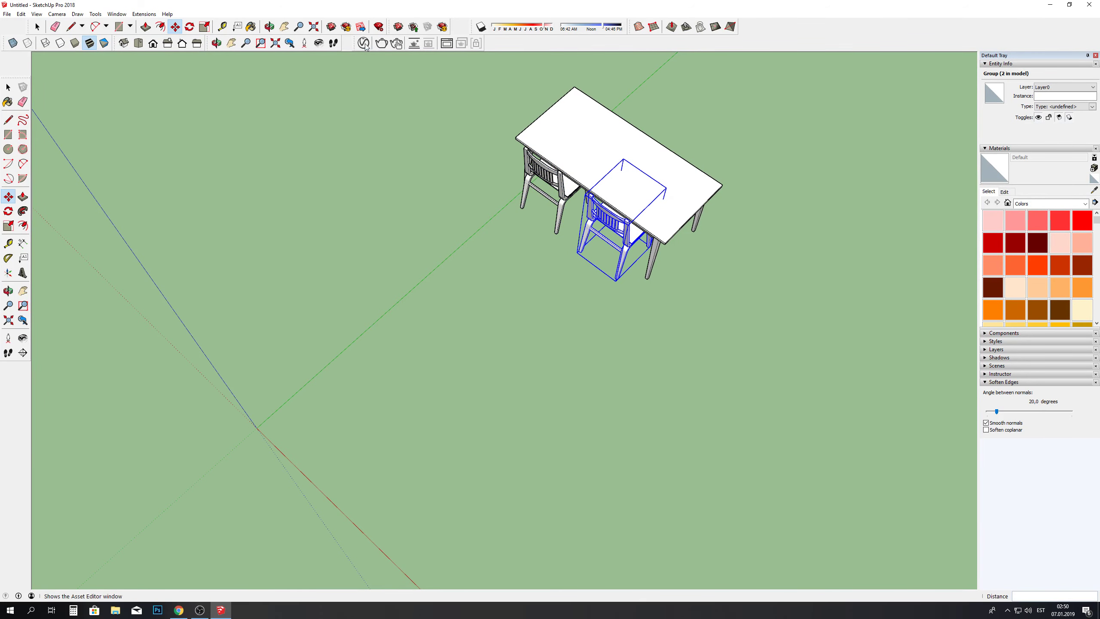
Step: Shift the right-hand chair about 0.39m over and select the left chair
left_click(269, 27)
mouse_move(641, 209)
left_mouse_down()
mouse_move(593, 258)
mouse_move(627, 358)
mouse_move(851, 434)
mouse_move(856, 414)
mouse_move(597, 376)
mouse_move(683, 307)
mouse_move(758, 132)
mouse_move(515, 299)
left_mouse_up()
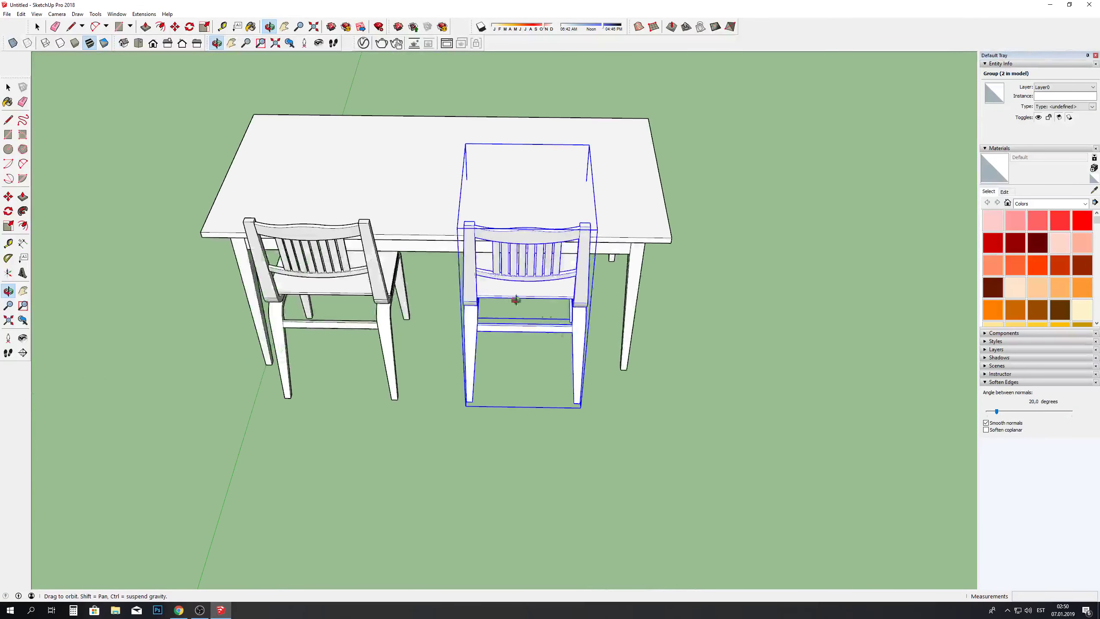
left_click(175, 27)
left_click(526, 454)
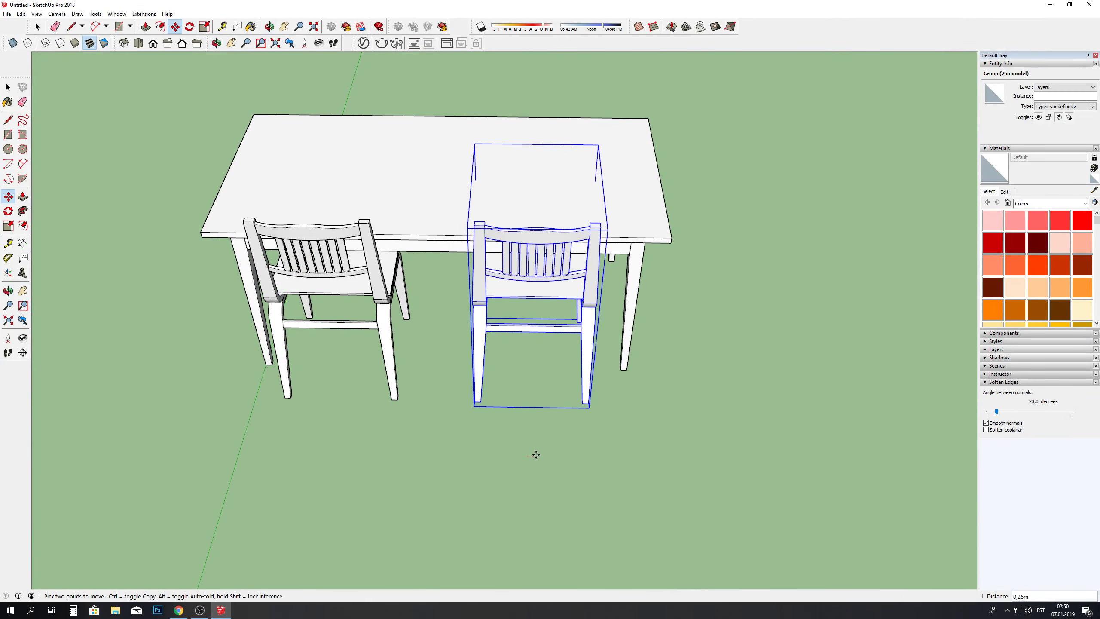
left_click(540, 455)
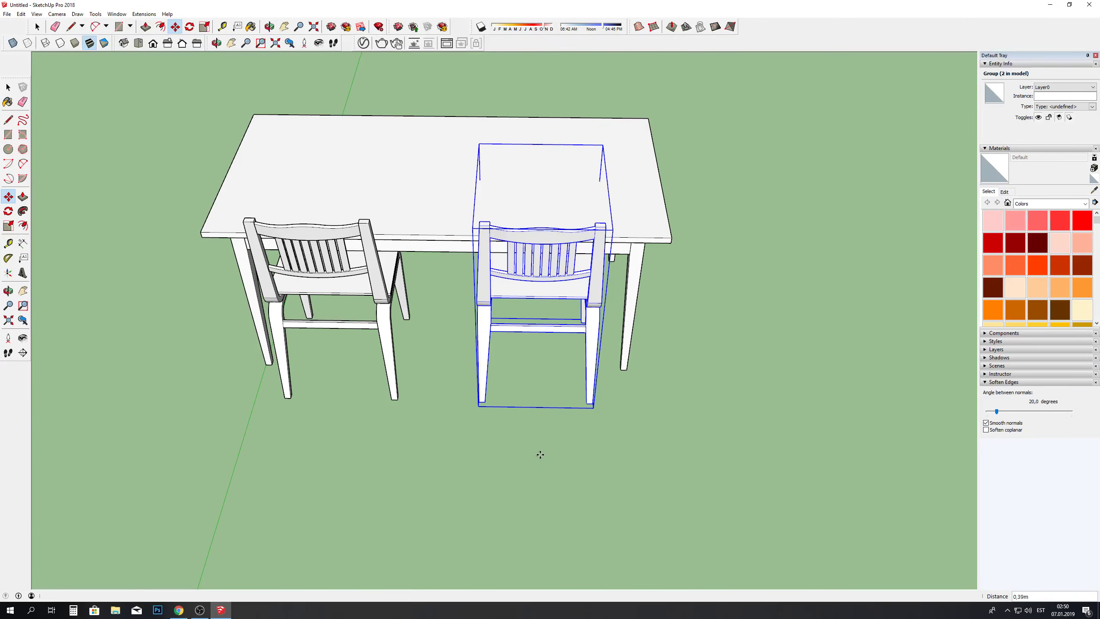
left_click(188, 28)
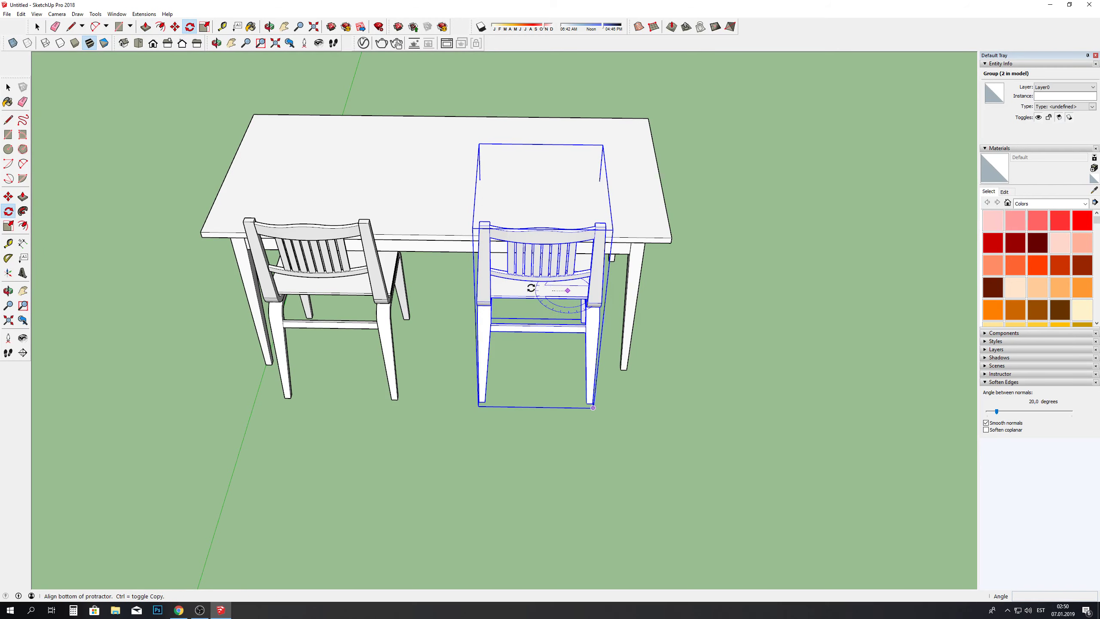
left_click(423, 271)
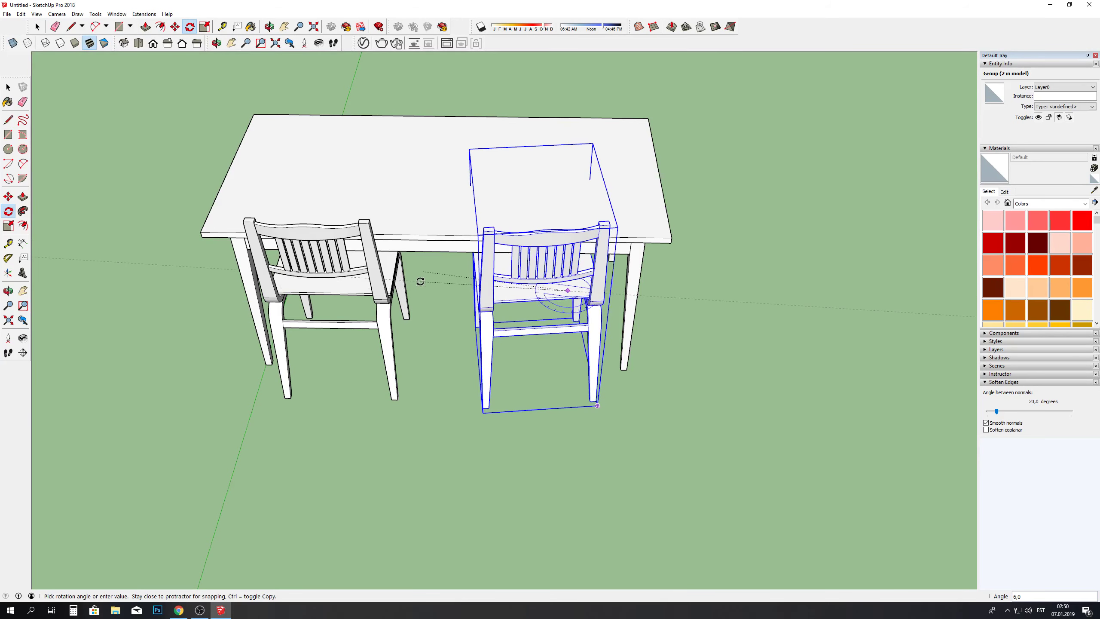
left_click(175, 27)
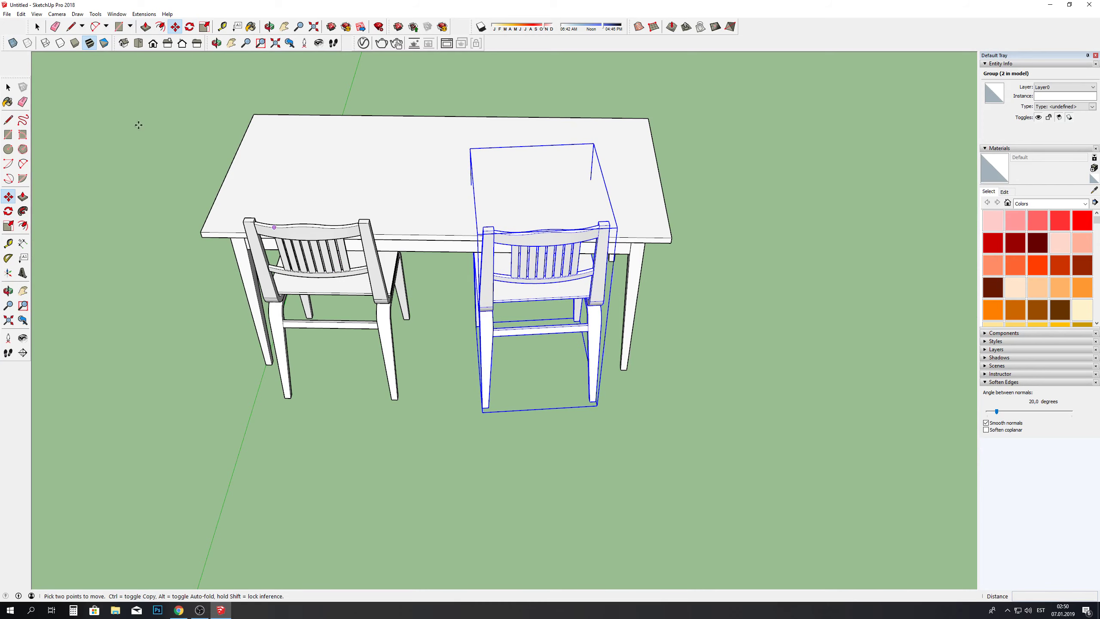
left_click(37, 27)
left_click(321, 277)
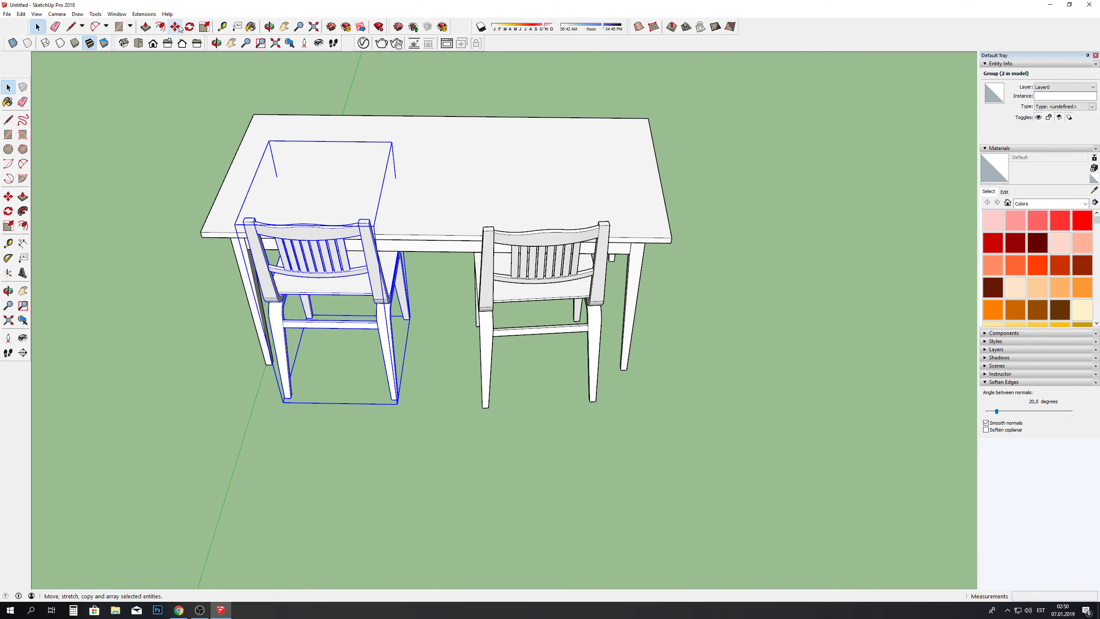
Step: Slide the left chair 0.55m along the table
left_click(269, 28)
mouse_move(613, 172)
left_mouse_down()
mouse_move(230, 277)
mouse_move(256, 53)
left_mouse_up()
left_click(175, 27)
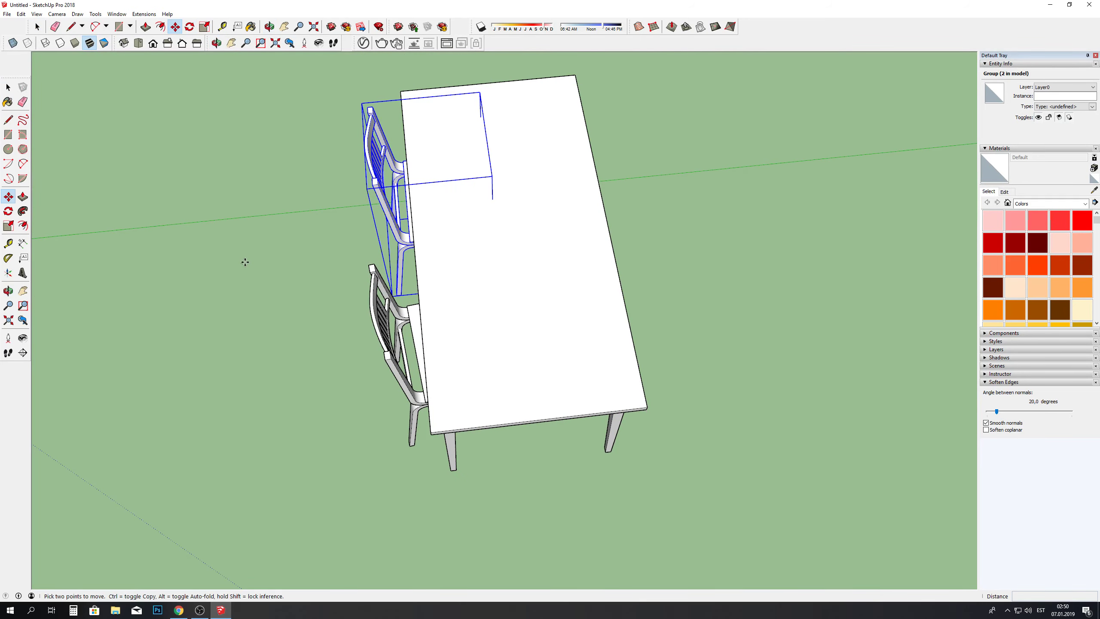
left_click_drag(243, 260, 259, 258)
scroll(260, 258, "down", 2)
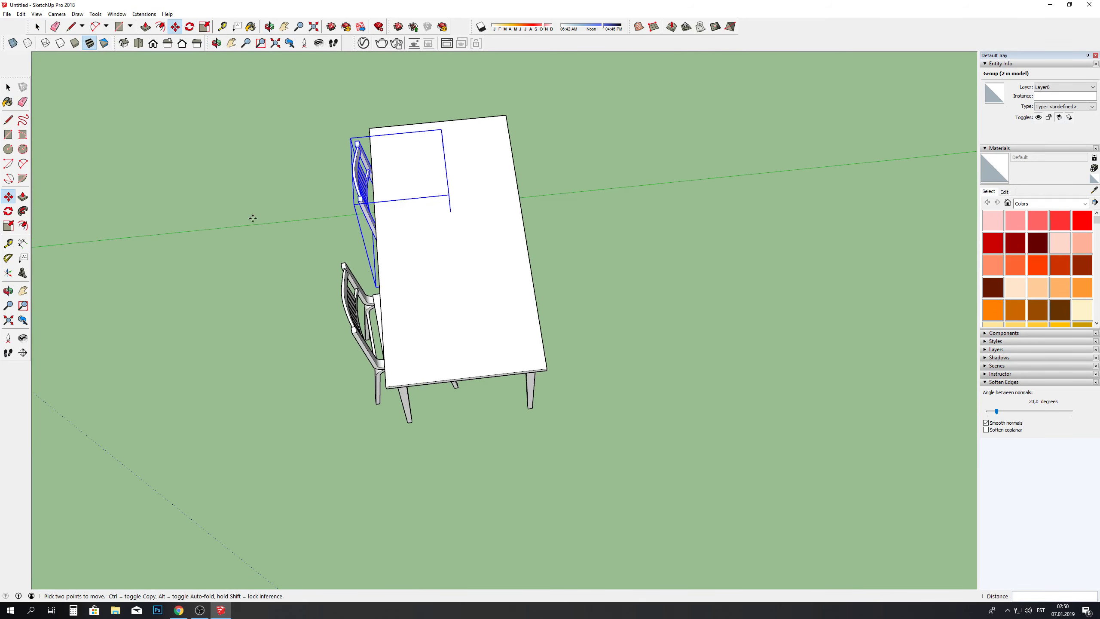
scroll(274, 165, "down", 2)
Step: Copy both chairs, flip them along the green direction, and place them on the table's far side
key("space")
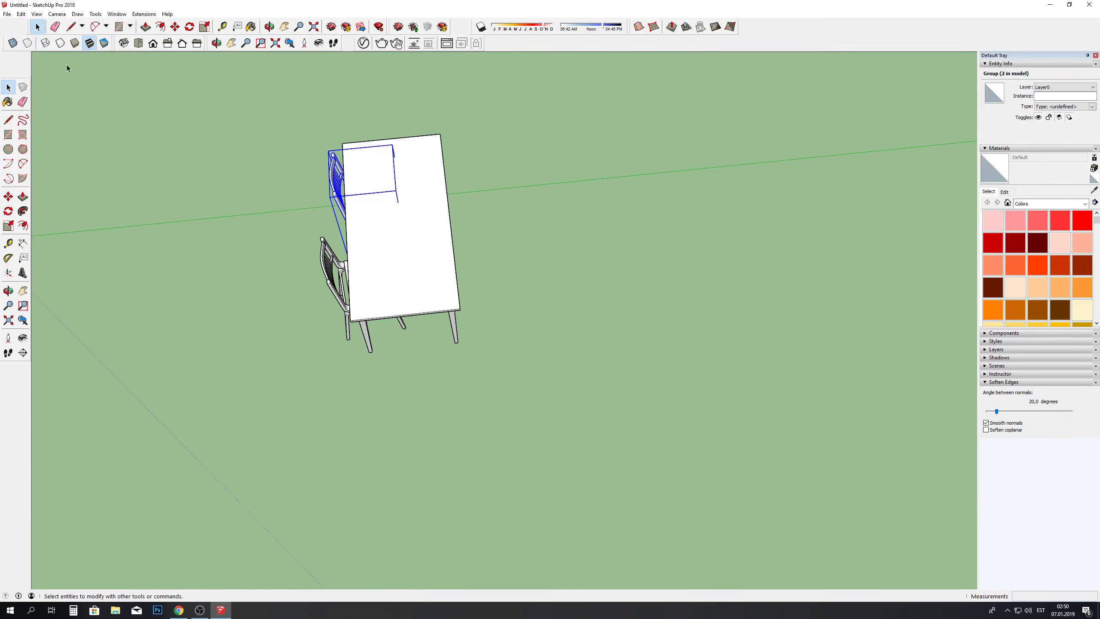
left_click(333, 270, "shift")
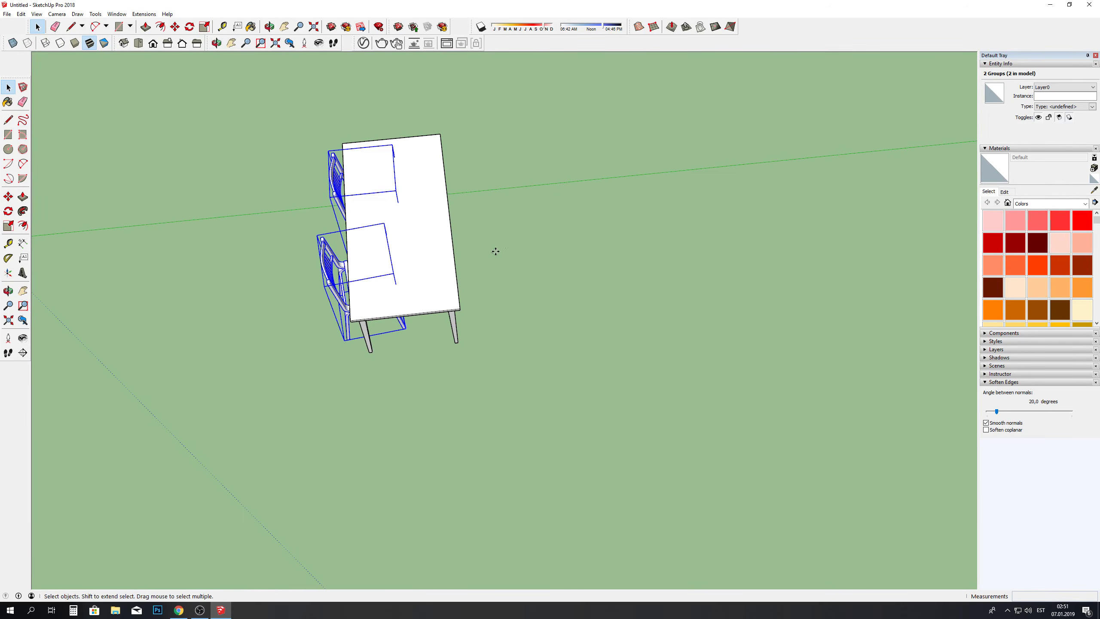
key("m")
left_click_drag(496, 251, 676, 239, "ctrl")
right_click(535, 202)
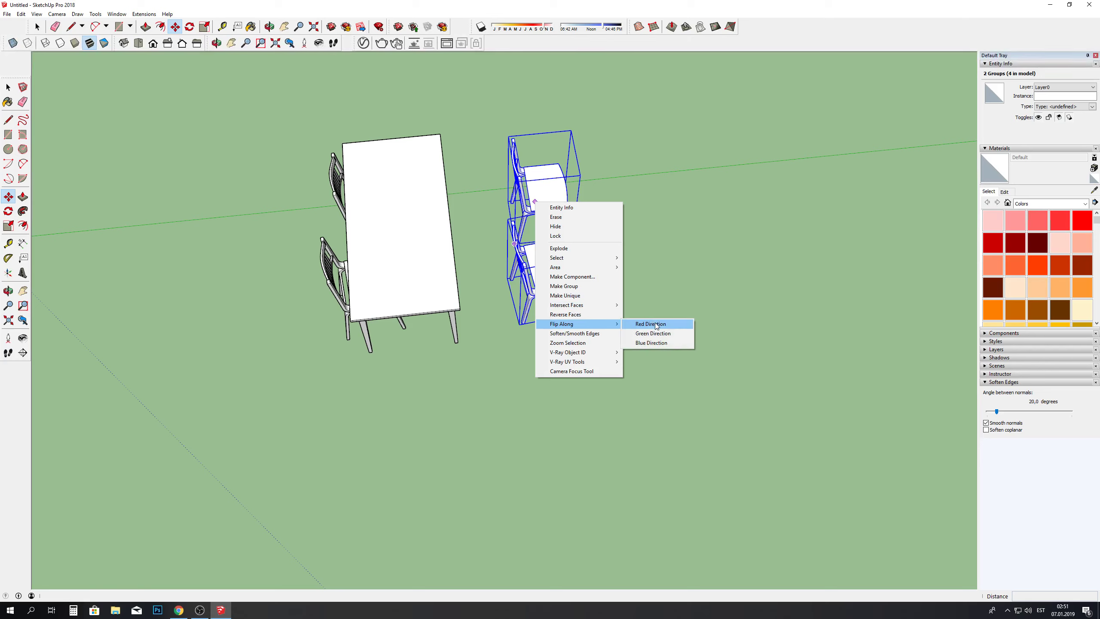
left_click(653, 333)
left_click(678, 263)
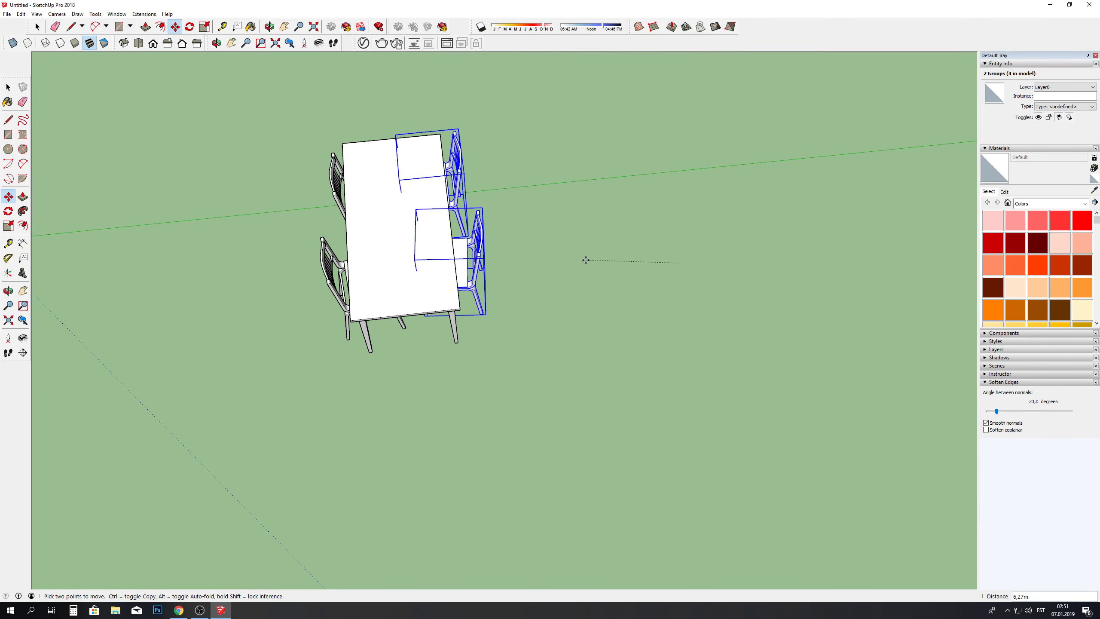
left_click(269, 27)
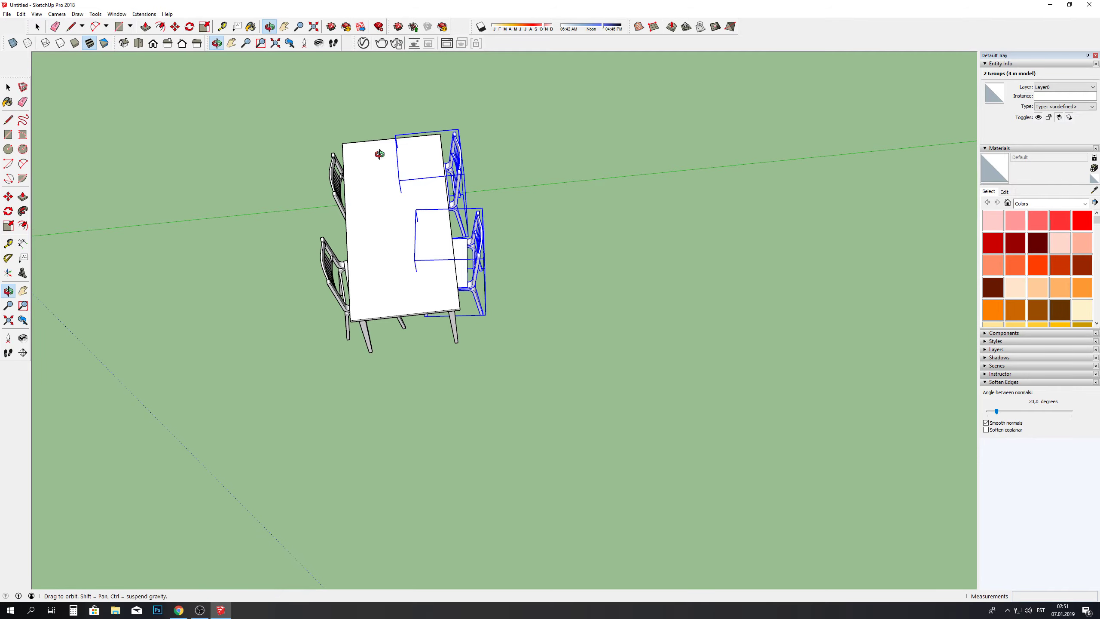
mouse_move(449, 152)
left_mouse_down()
mouse_move(516, 16)
mouse_move(300, 353)
mouse_move(484, 372)
left_mouse_up()
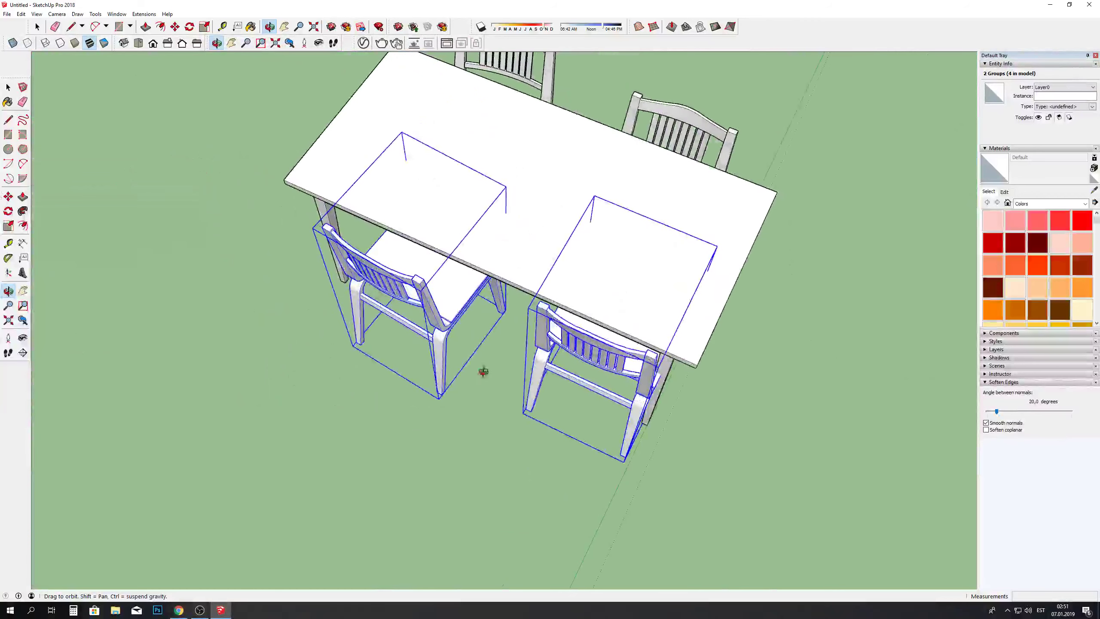
key("space")
left_click(182, 154)
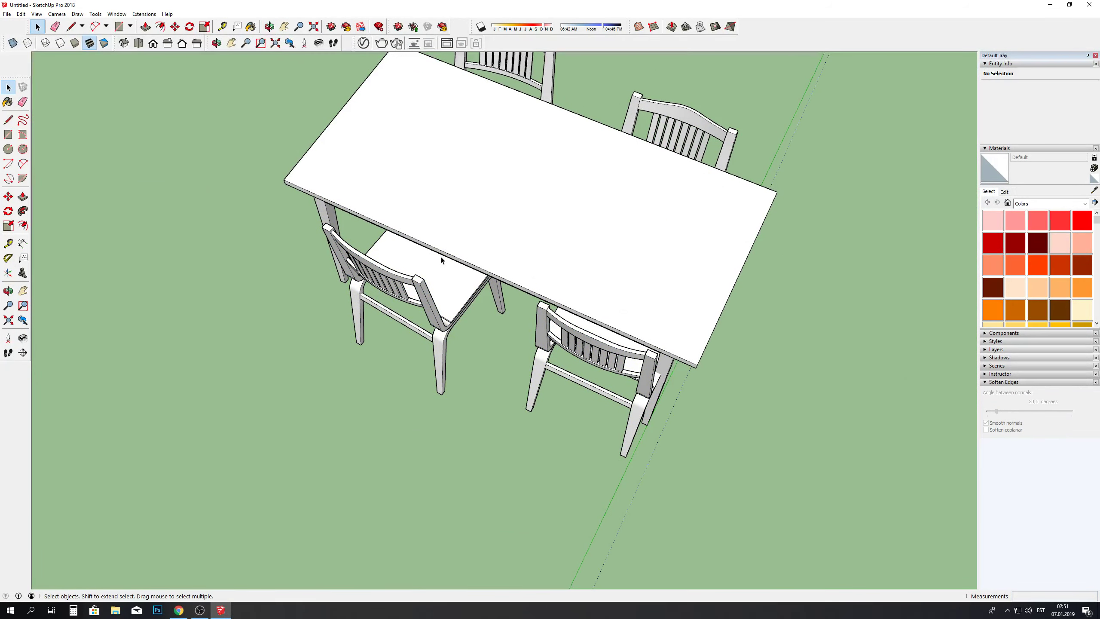
Step: Slide the near-side front chair along the table edge to even the four-chair spacing
left_click(175, 27)
left_click(631, 371)
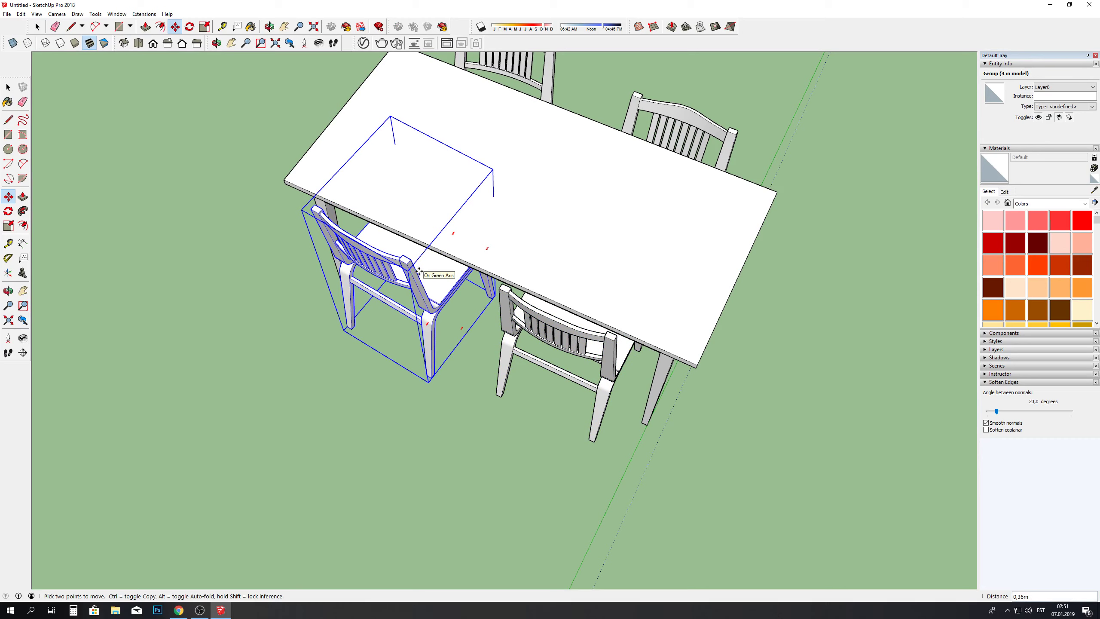
left_click(419, 271)
key("q")
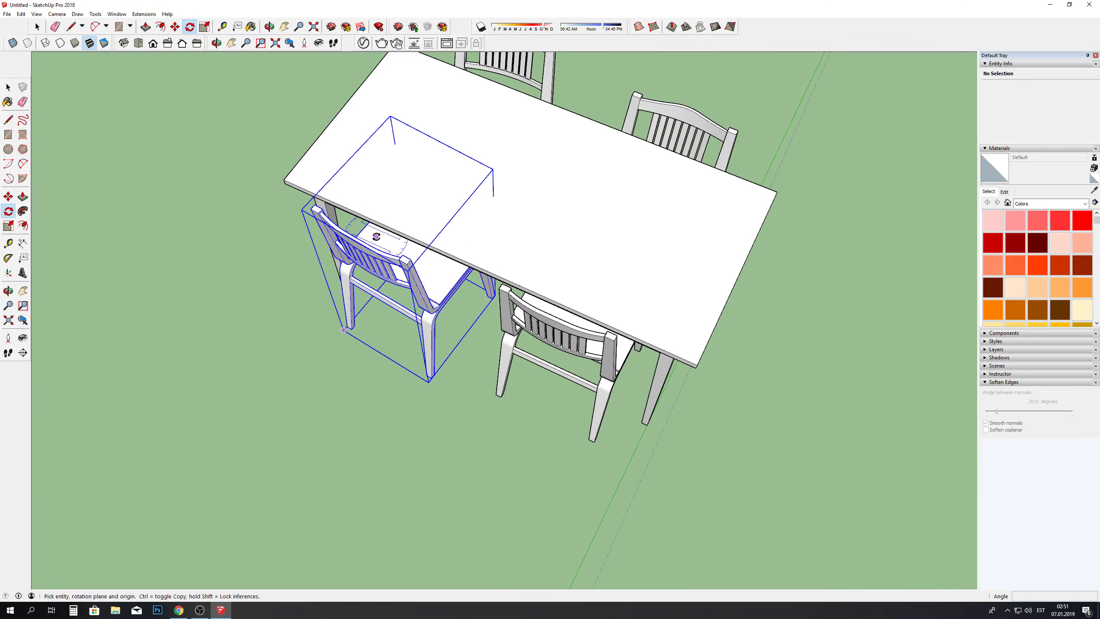
left_click(486, 274)
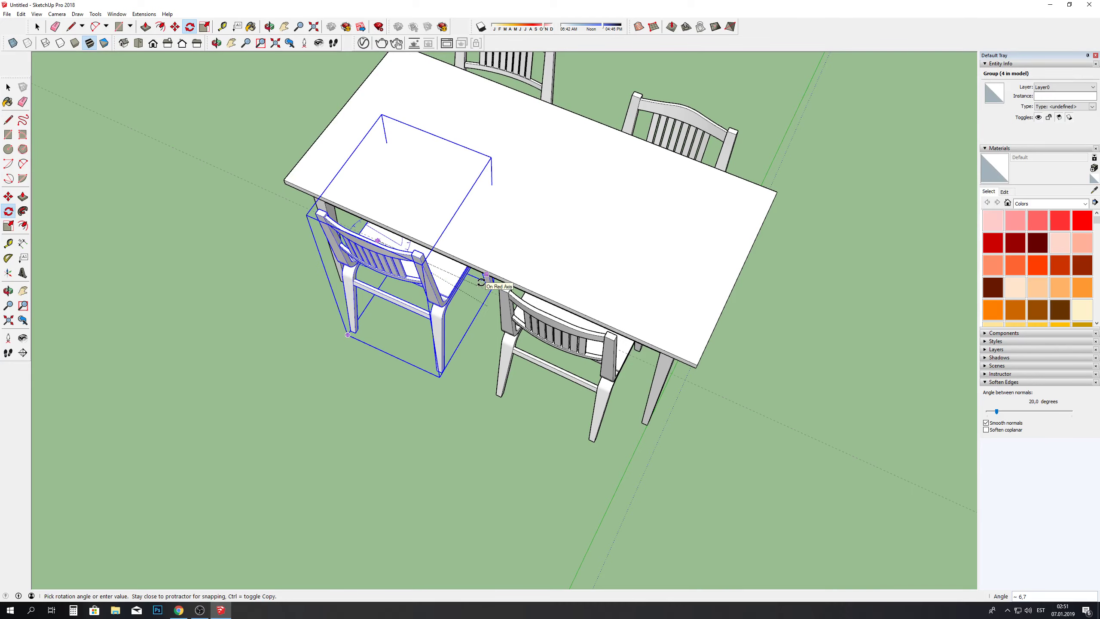
key("Escape")
key("space")
left_click(138, 151)
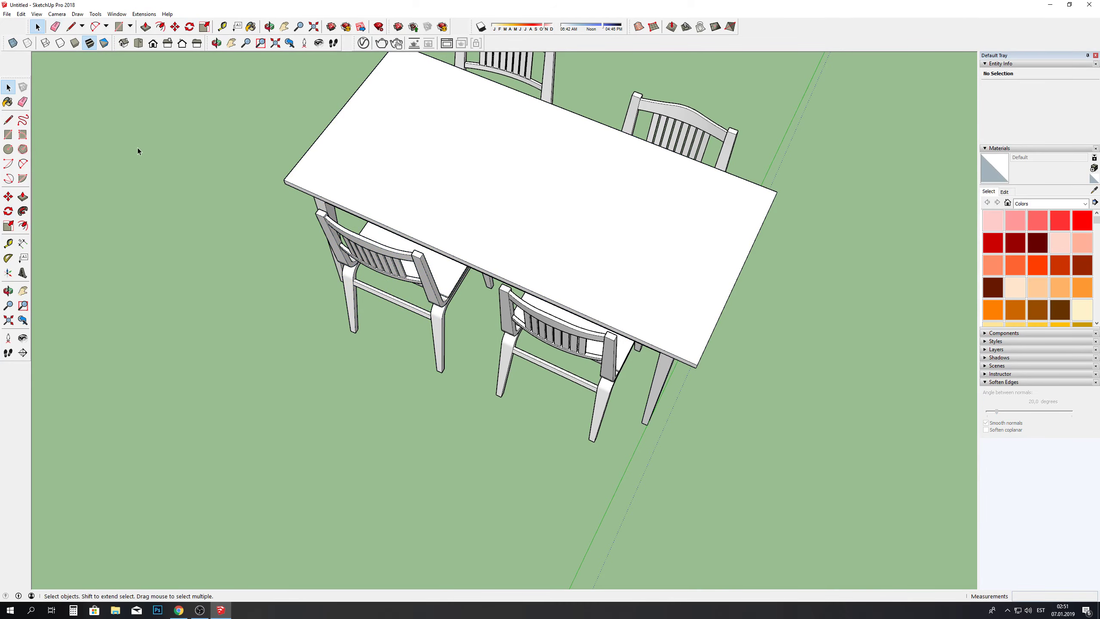
left_click(269, 26)
mouse_move(545, 238)
left_mouse_down()
mouse_move(389, 356)
mouse_move(684, 324)
mouse_move(526, 327)
left_mouse_up()
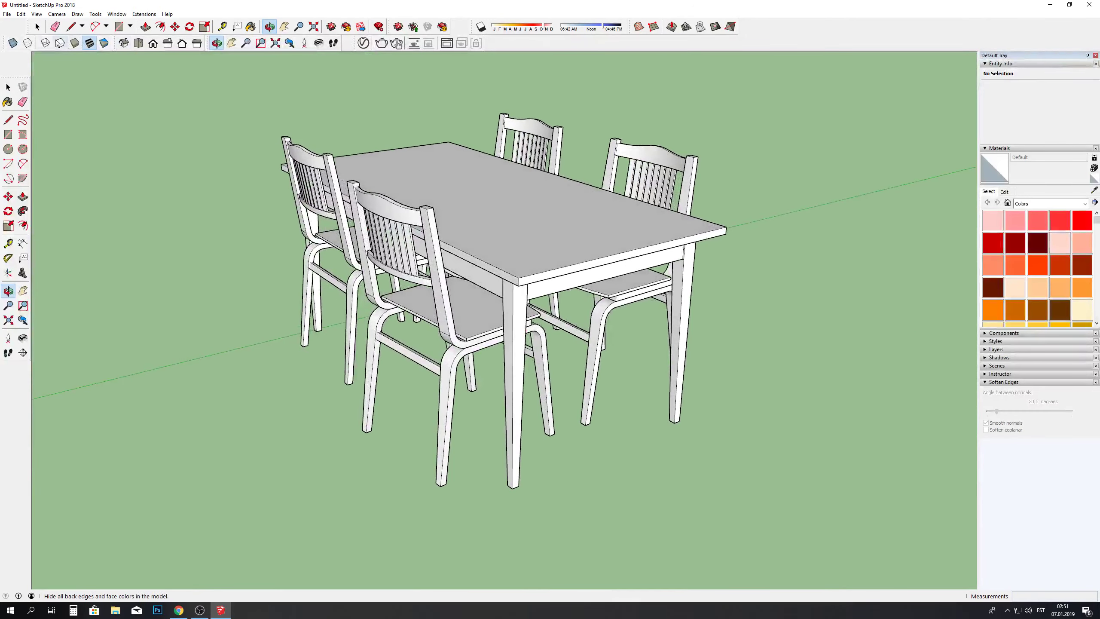
Step: Paint the table and all four chairs with the Wood Veneer 01 material
key("space")
left_click_drag(201, 76, 771, 523)
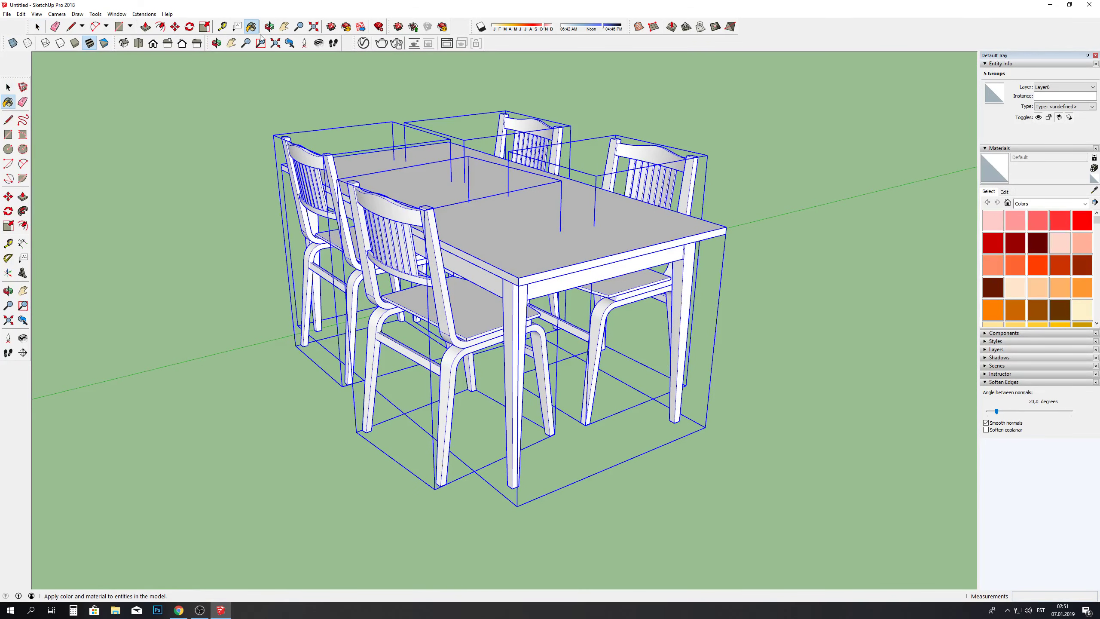
left_click(1045, 204)
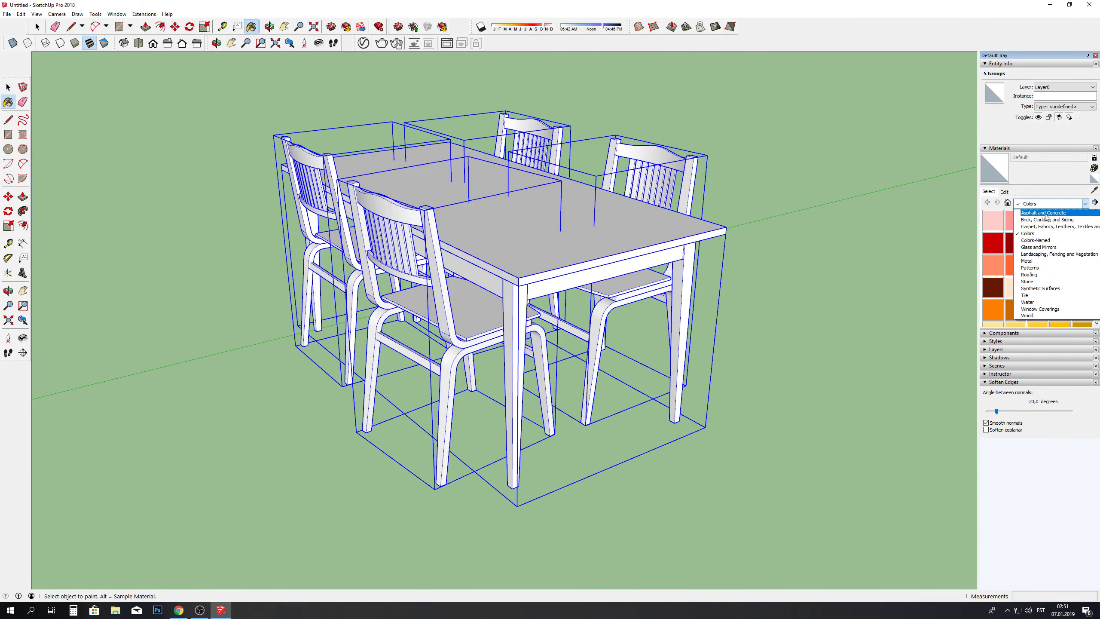
left_click(1031, 315)
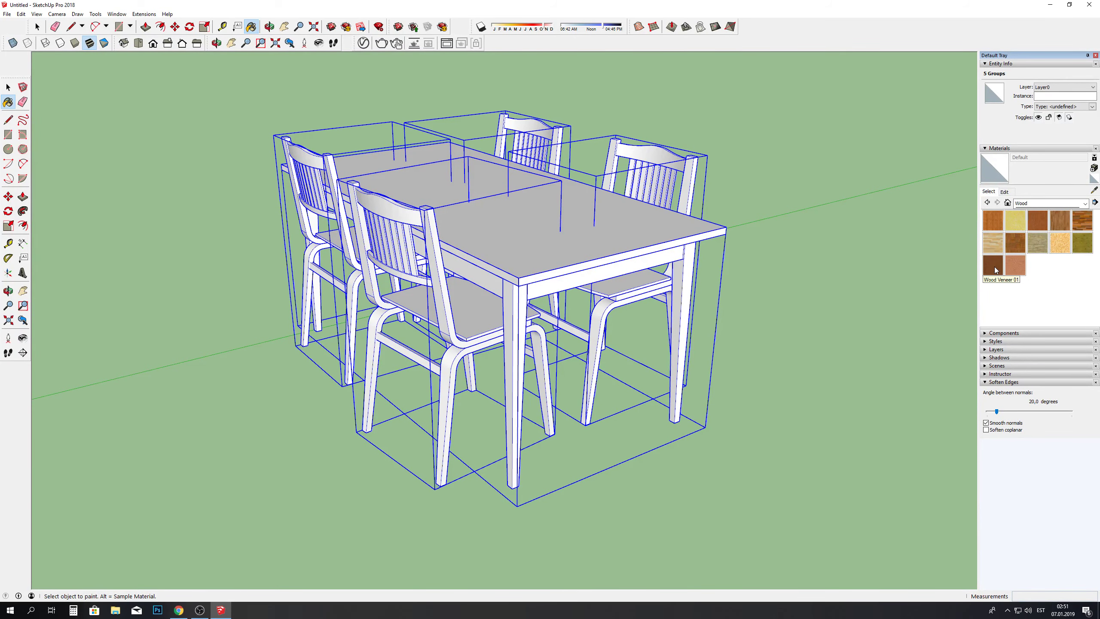
left_click(598, 227)
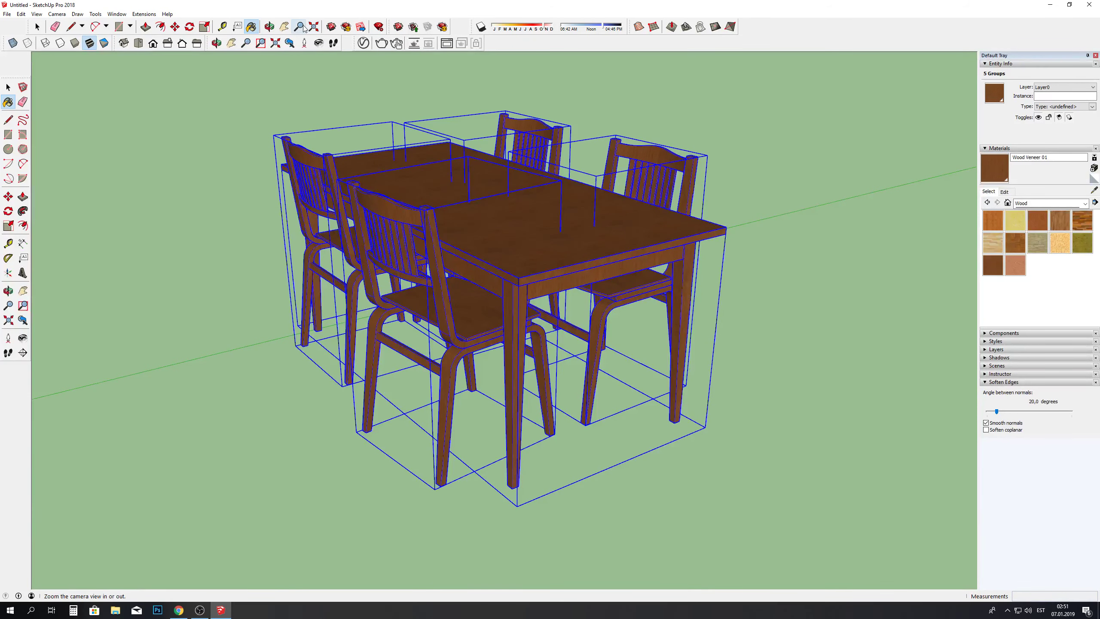
Step: Darken Wood Veneer 01 to saturation 38 and brightness 23, then clear the selection
left_click(269, 27)
left_click_drag(802, 201, 957, 203)
left_click(1004, 192)
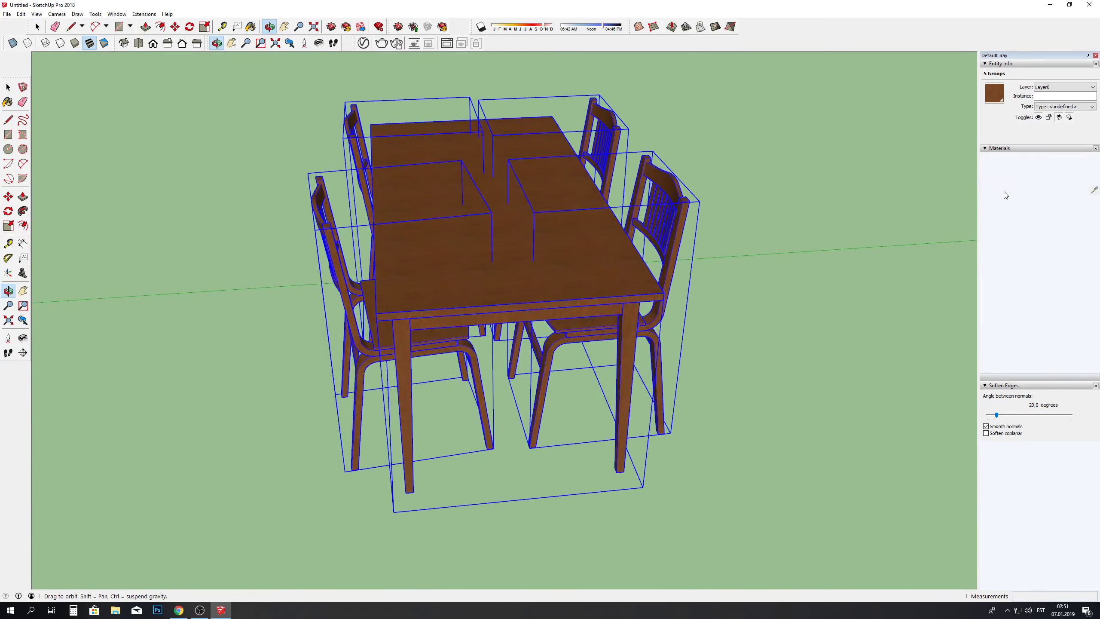
left_click(1009, 248)
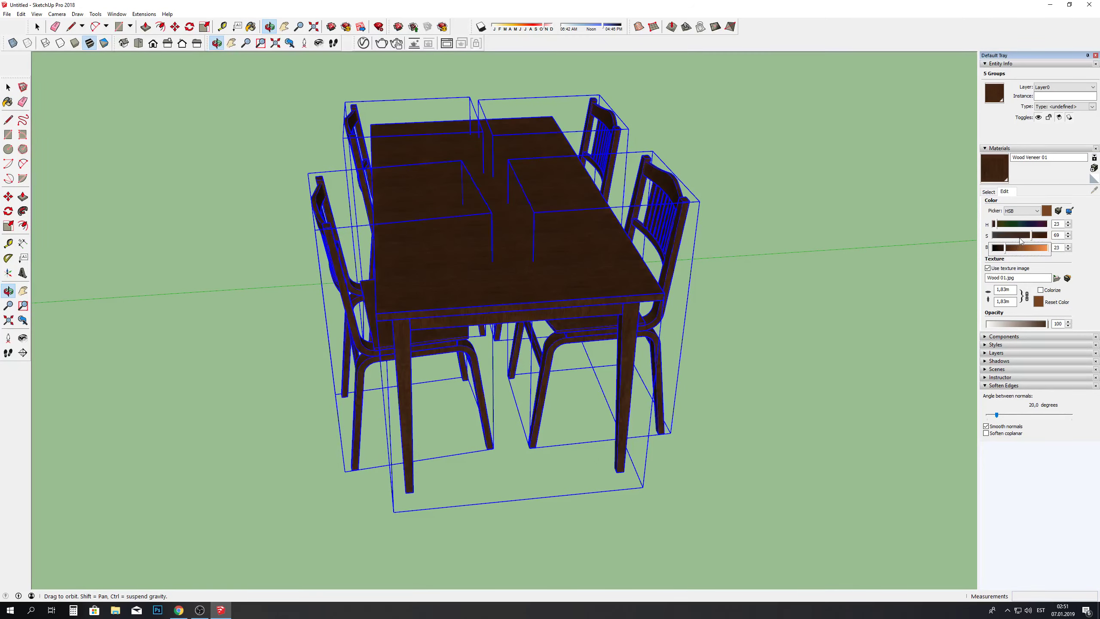
left_click(1021, 236)
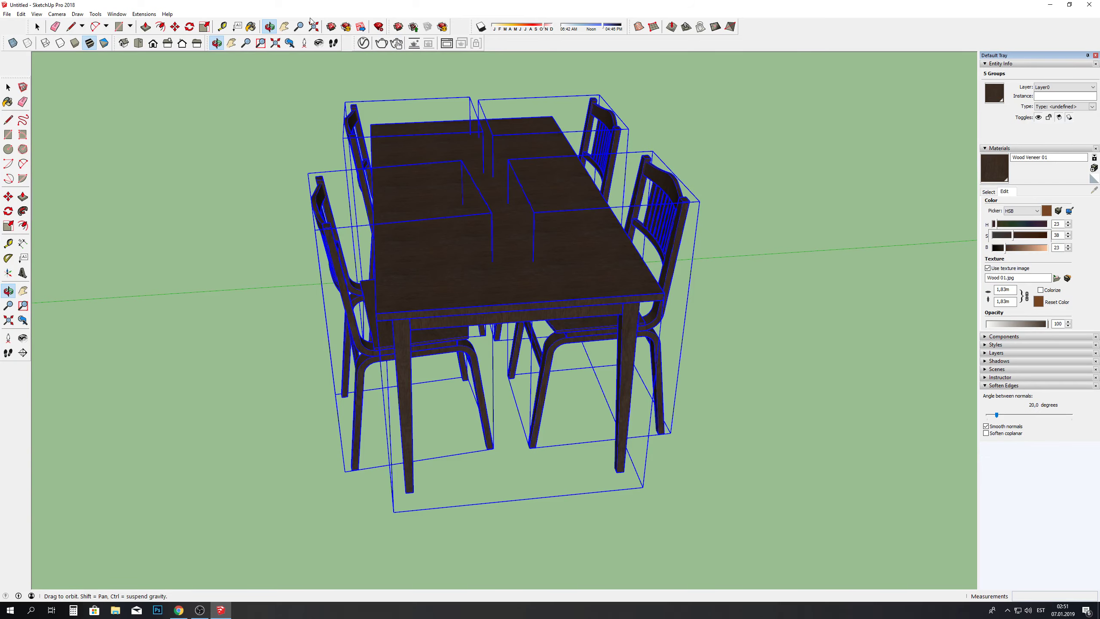
middle_click_drag(245, 86, 216, 89)
left_click(36, 27)
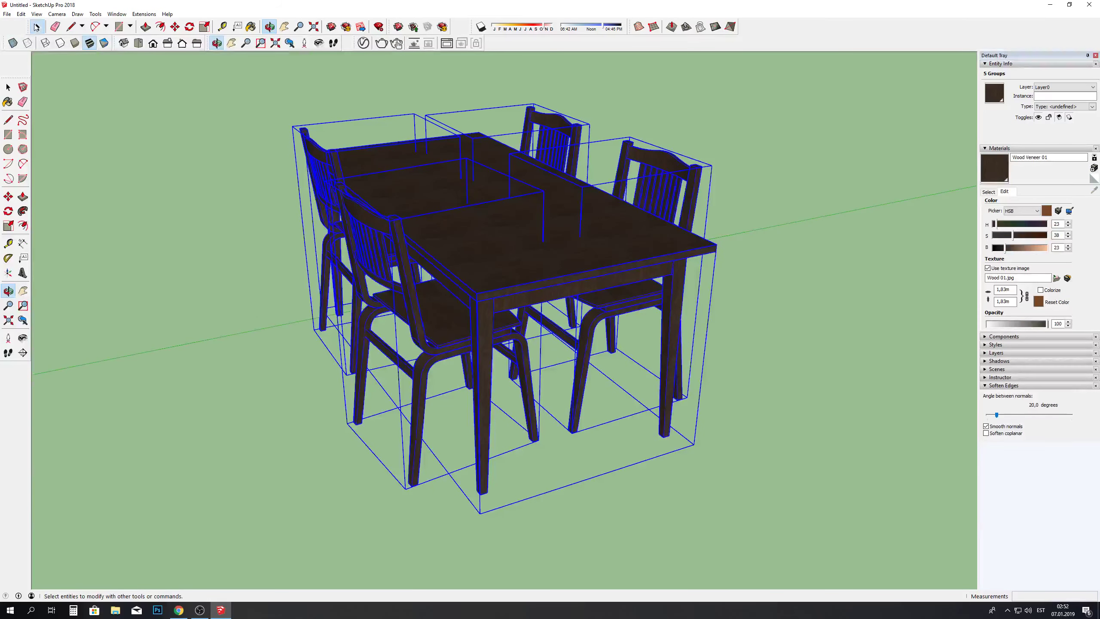
left_click(151, 109)
left_click(269, 27)
Step: Orbit and zoom around the table set to inspect it from several angles
mouse_move(477, 225)
left_mouse_down()
mouse_move(538, 244)
mouse_move(347, 438)
mouse_move(464, 277)
left_mouse_up()
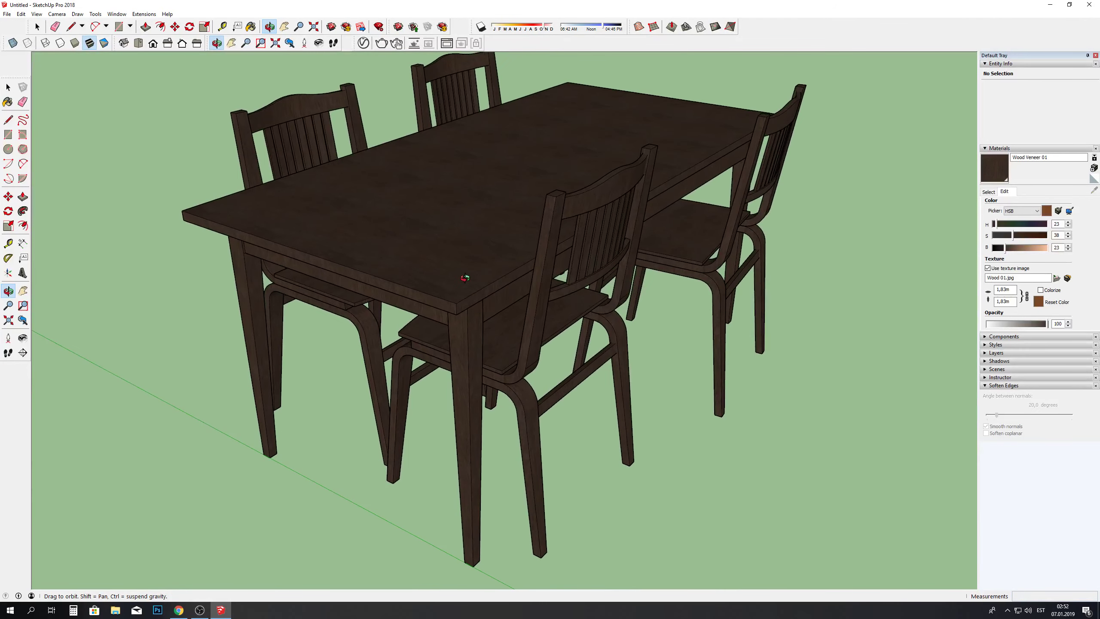
left_click_drag(572, 279, 581, 305)
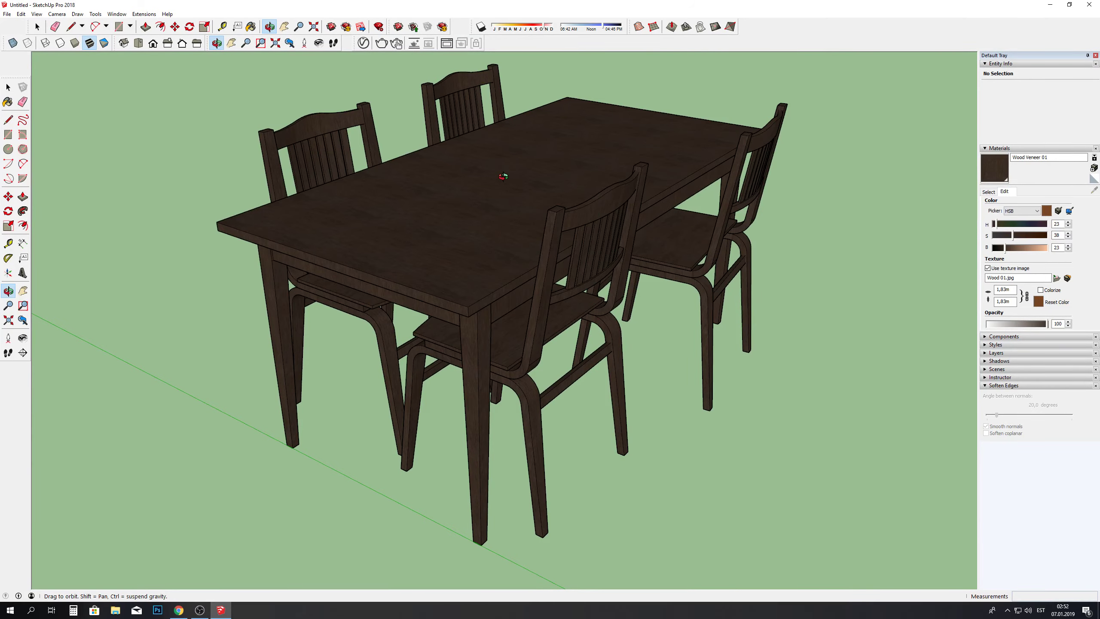
mouse_move(442, 179)
left_mouse_down()
mouse_move(766, 164)
mouse_move(572, 176)
mouse_move(407, 209)
left_mouse_up()
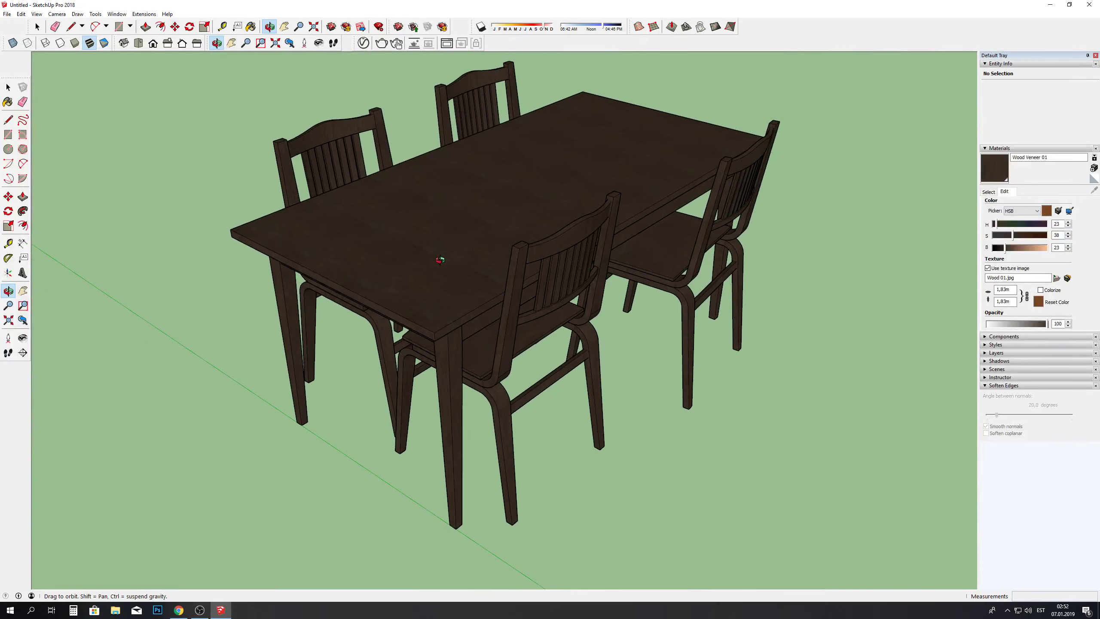
mouse_move(455, 253)
left_mouse_down()
mouse_move(535, 243)
mouse_move(817, 257)
mouse_move(840, 290)
left_mouse_up()
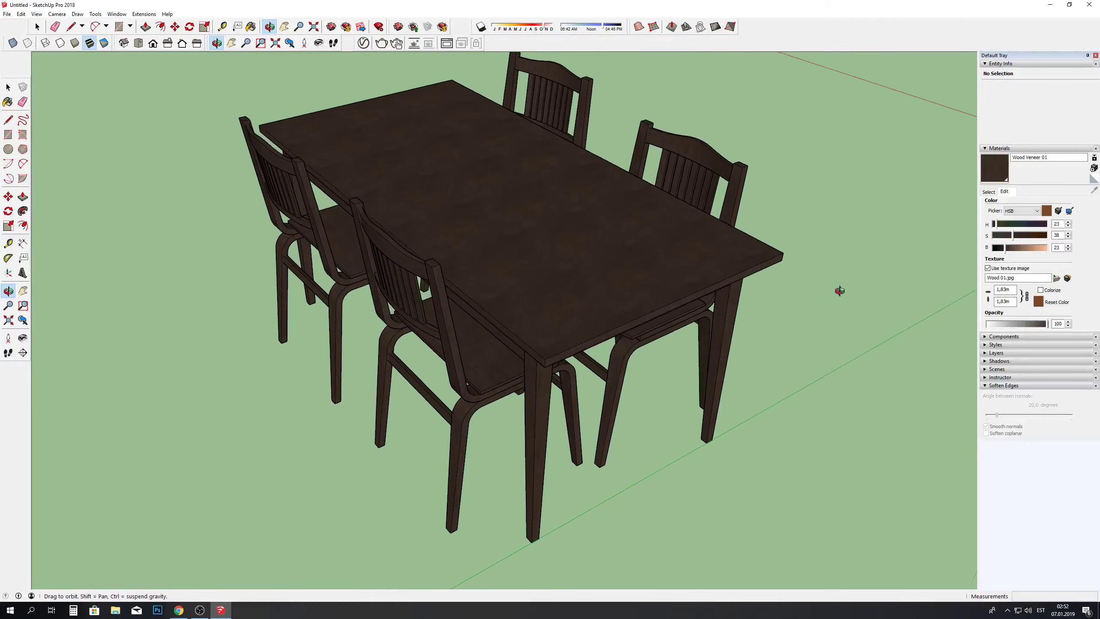
scroll(546, 272, "up", 5)
mouse_move(546, 273)
left_mouse_down()
mouse_move(560, 290)
mouse_move(567, 279)
mouse_move(437, 241)
mouse_move(494, 222)
left_mouse_up()
scroll(494, 222, "down", 5)
left_click_drag(570, 228, 550, 295)
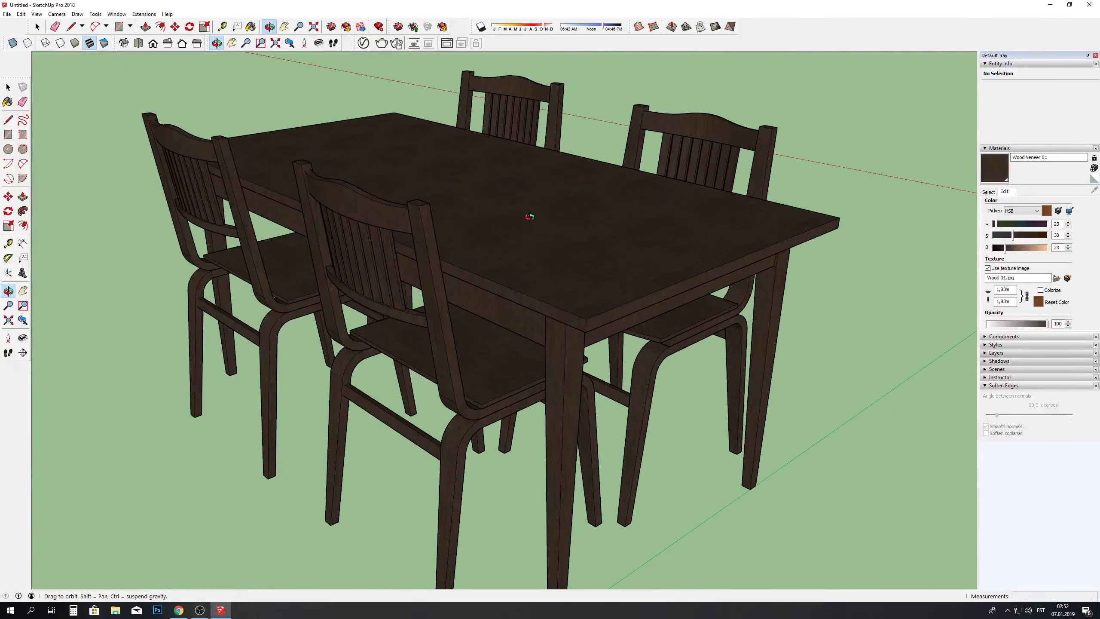
scroll(530, 216, "down", 2)
Step: Enable shadows and shift the sun's date and time for longer ground shadows
mouse_move(529, 217)
left_mouse_down()
mouse_move(534, 319)
mouse_move(633, 563)
left_mouse_up()
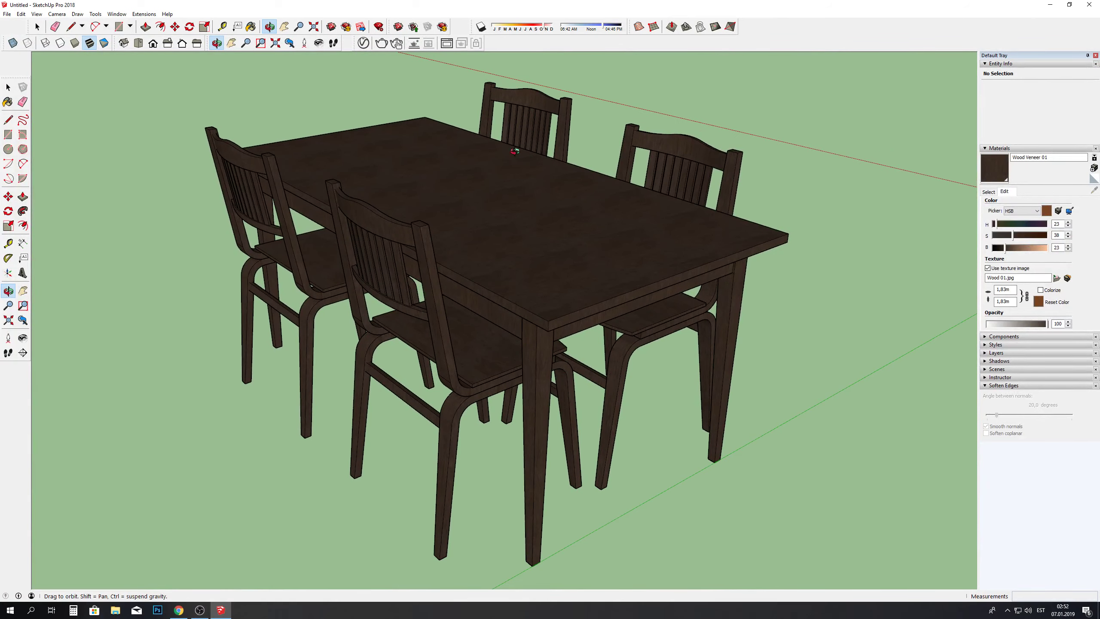
left_click(481, 27)
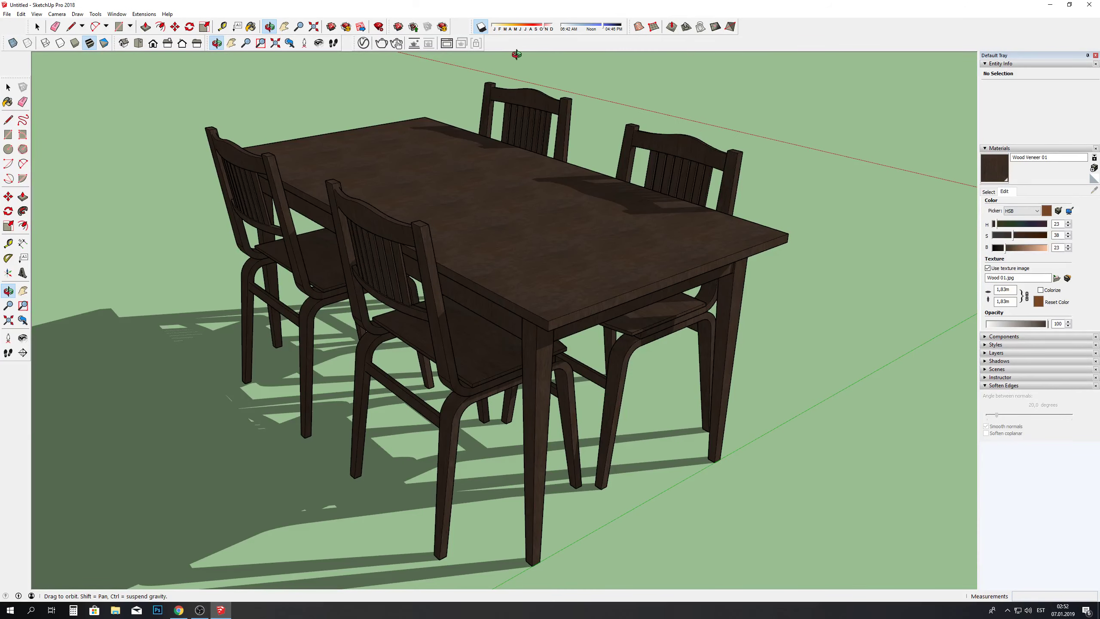
left_click_drag(593, 27, 518, 28)
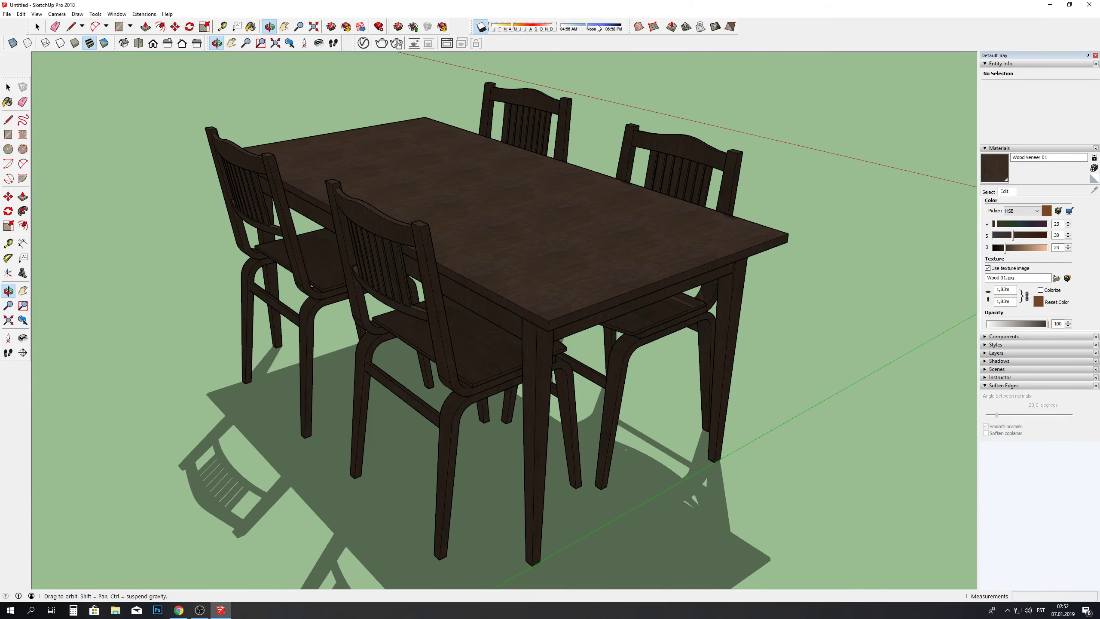
left_click_drag(600, 28, 600, 28)
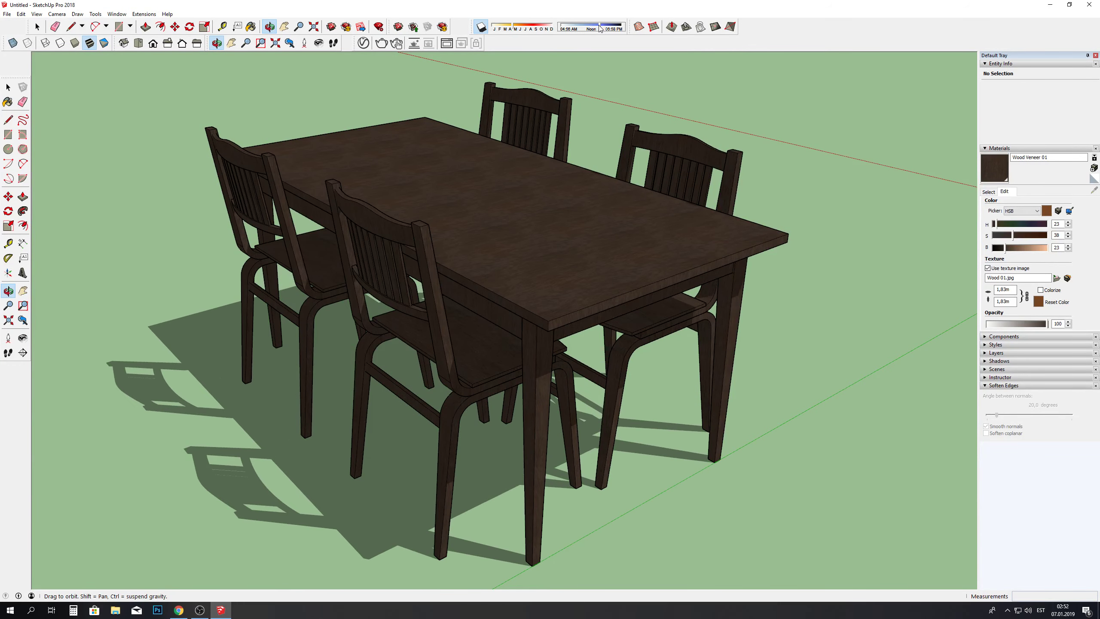
Step: Confirm the 2000 × 1125 render output size in V-Ray settings and start a V-Ray render
left_click(398, 44)
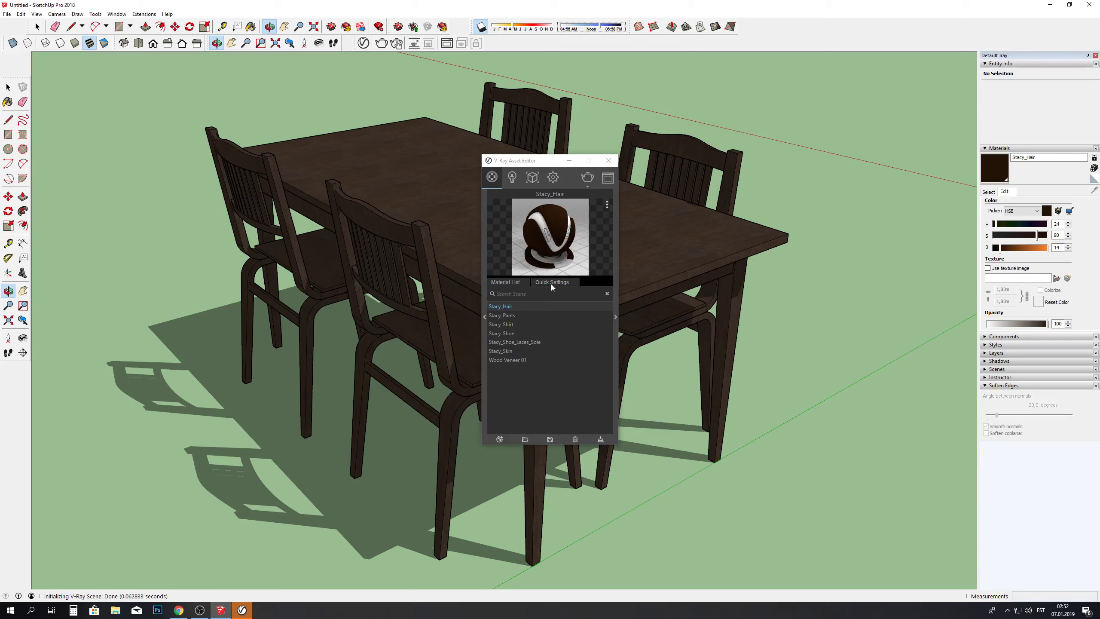
left_click(553, 282)
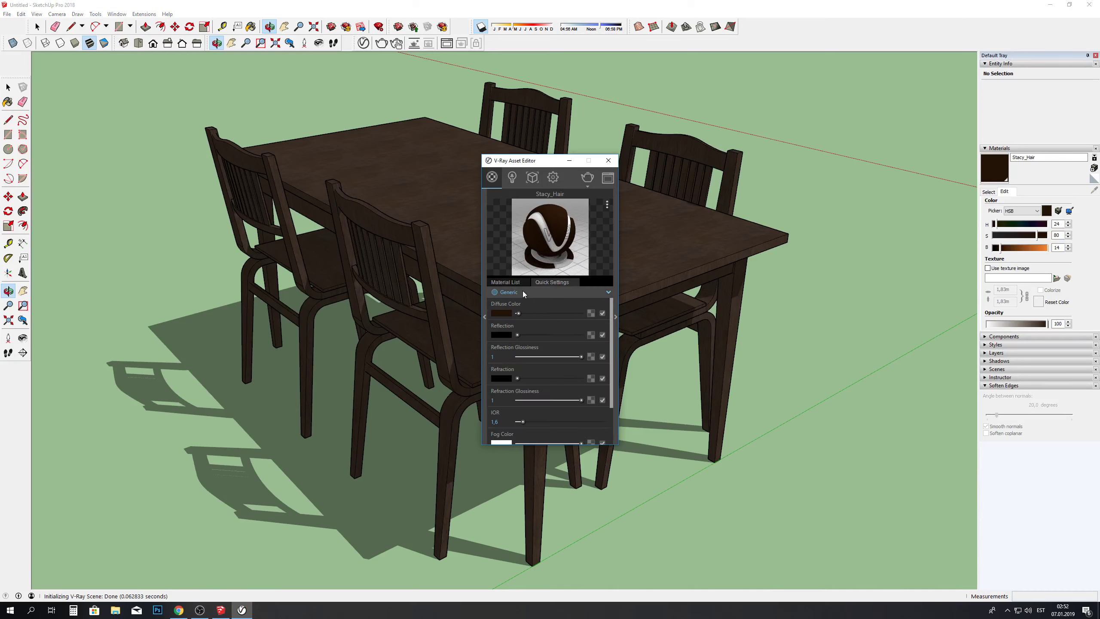
left_click(553, 177)
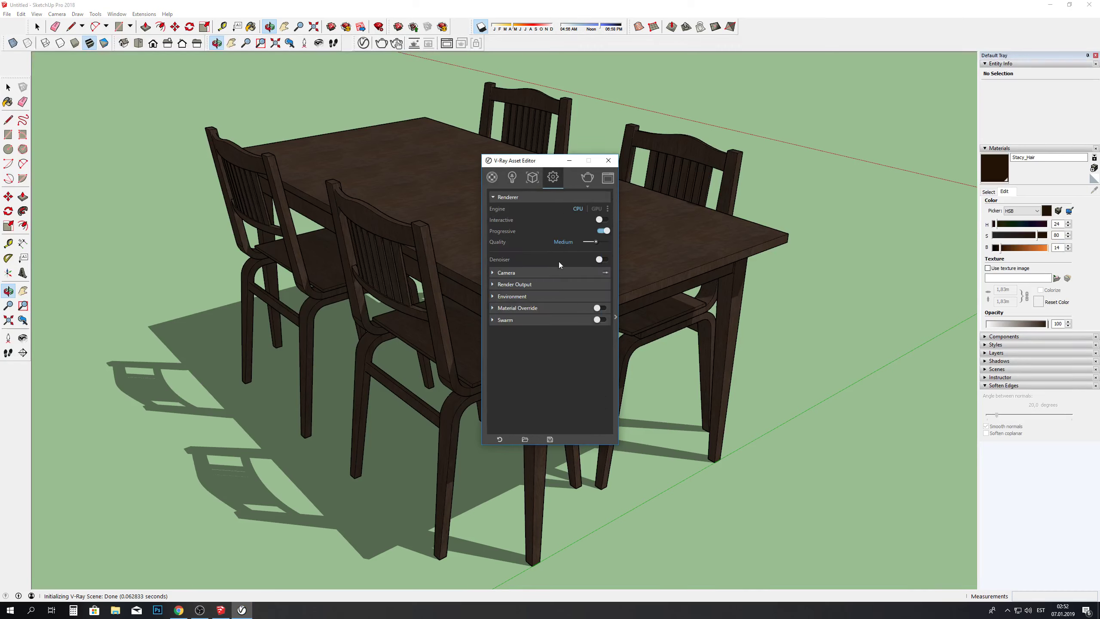
left_click(515, 284)
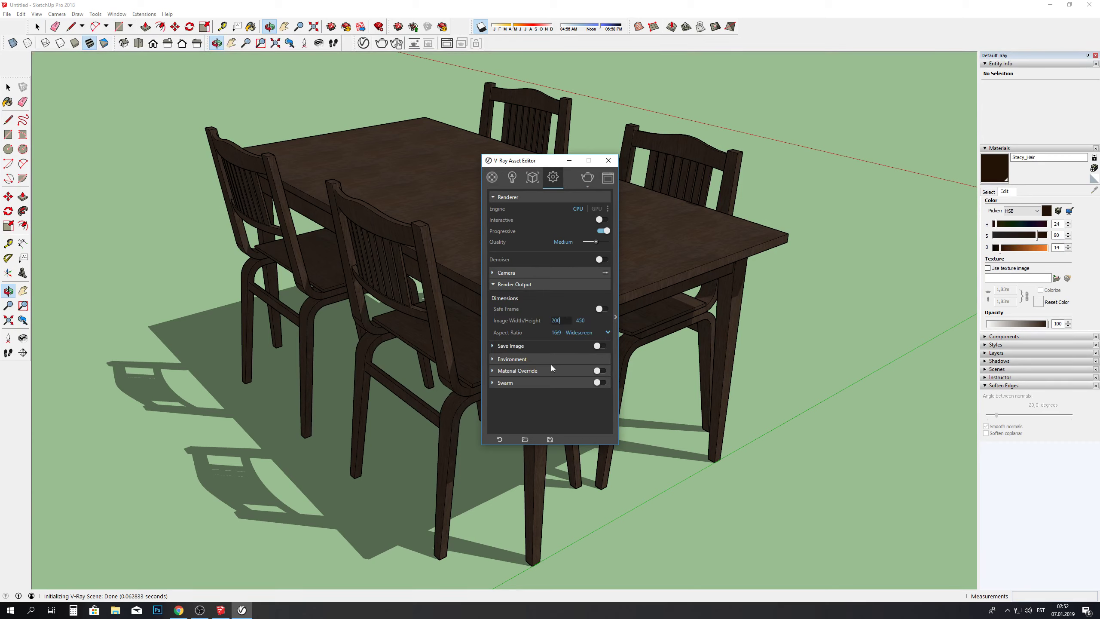
left_click(608, 161)
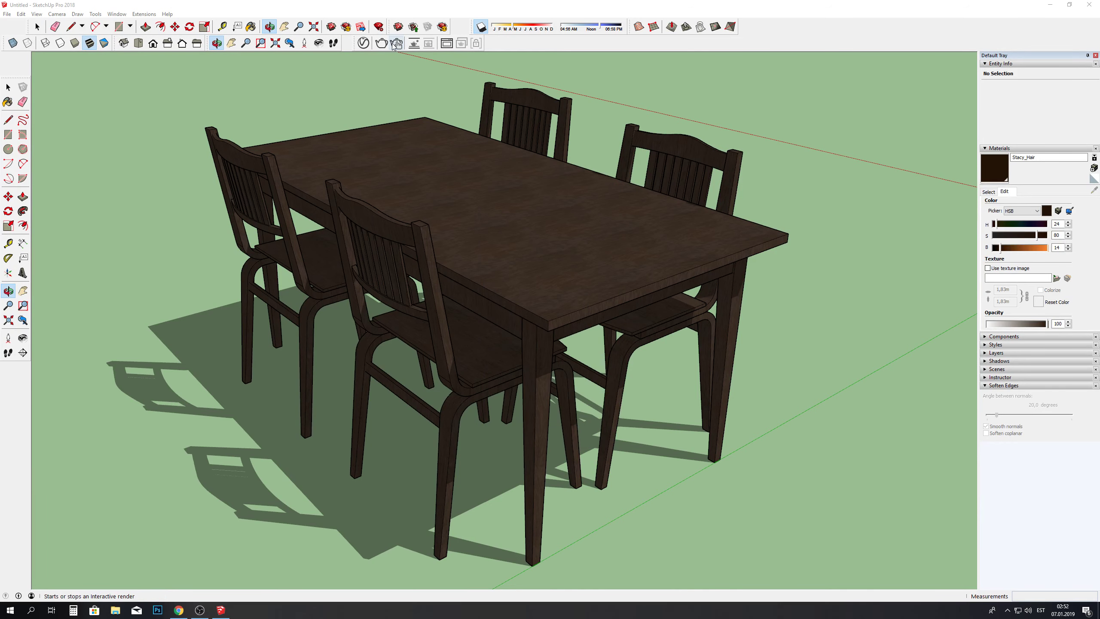
left_click(394, 45)
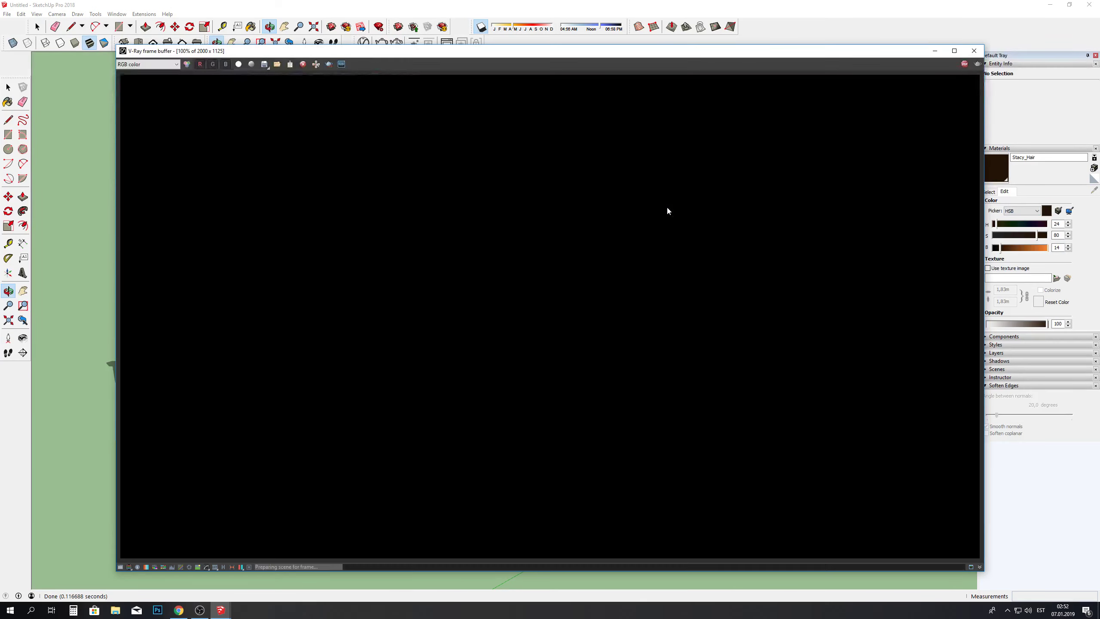
Step: Maximize the finished V-Ray frame buffer to inspect the render, then close it
key("super+Up")
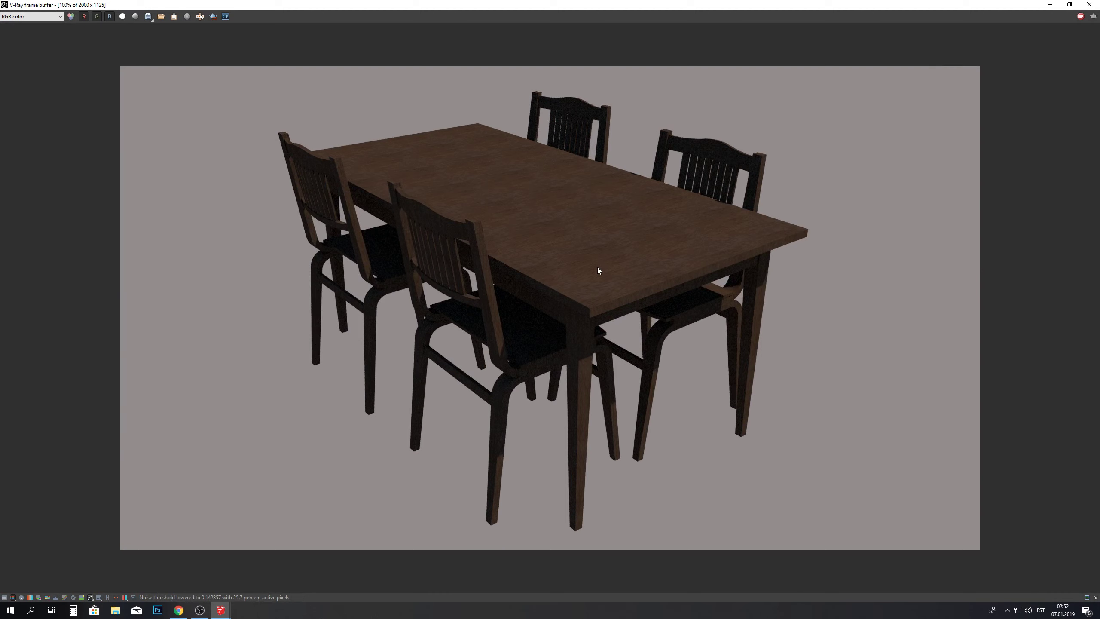
left_click(1090, 5)
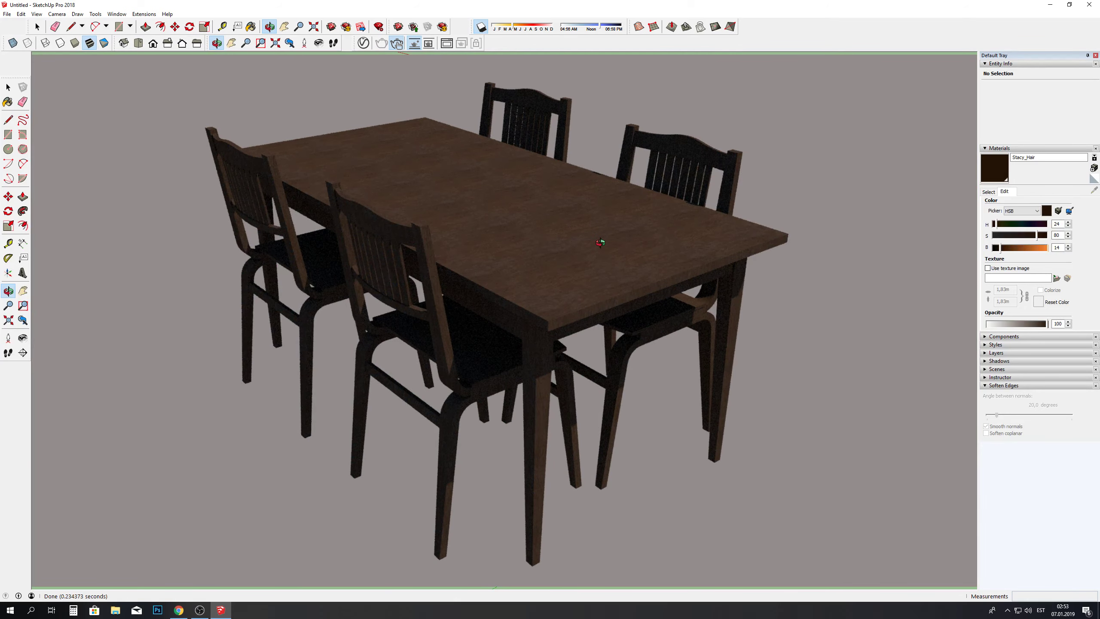
Step: Stop the interactive V-Ray render, reorbit the shadowed model, and switch to the YouTube upload page
mouse_move(600, 242)
left_mouse_down()
mouse_move(563, 253)
mouse_move(593, 273)
left_mouse_up()
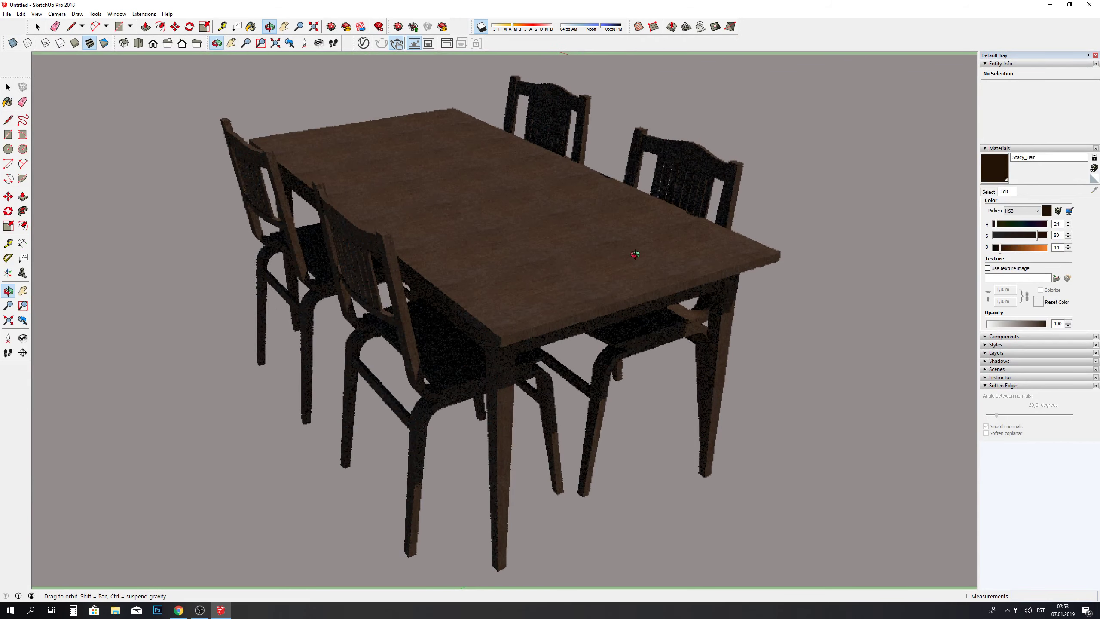
mouse_move(730, 149)
left_mouse_down()
mouse_move(535, 157)
mouse_move(385, 118)
mouse_move(393, 103)
left_mouse_up()
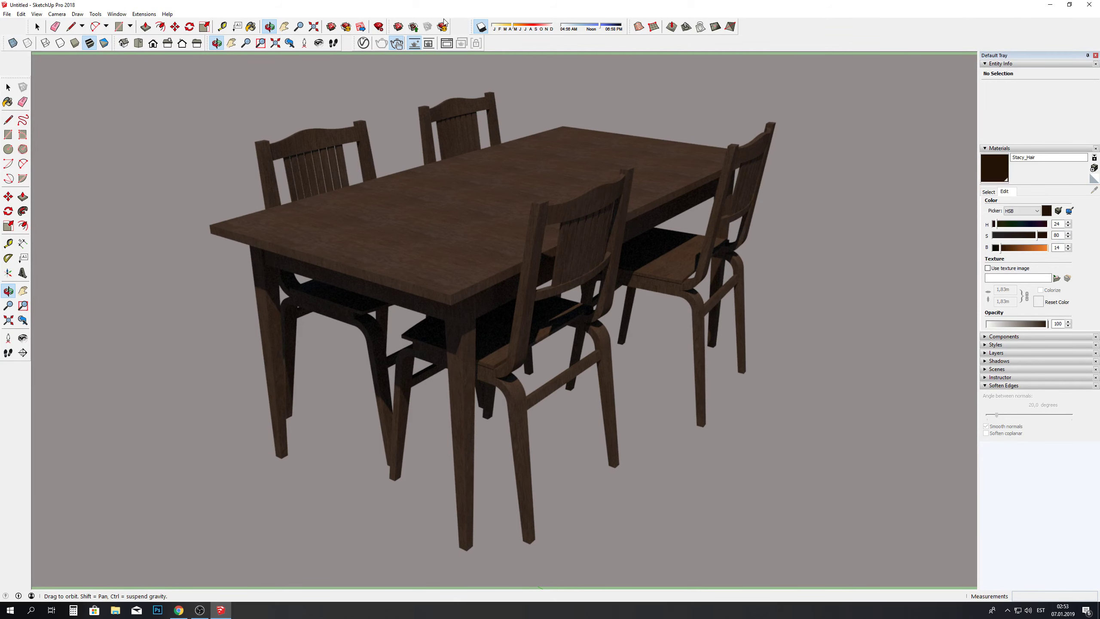
left_click(402, 50)
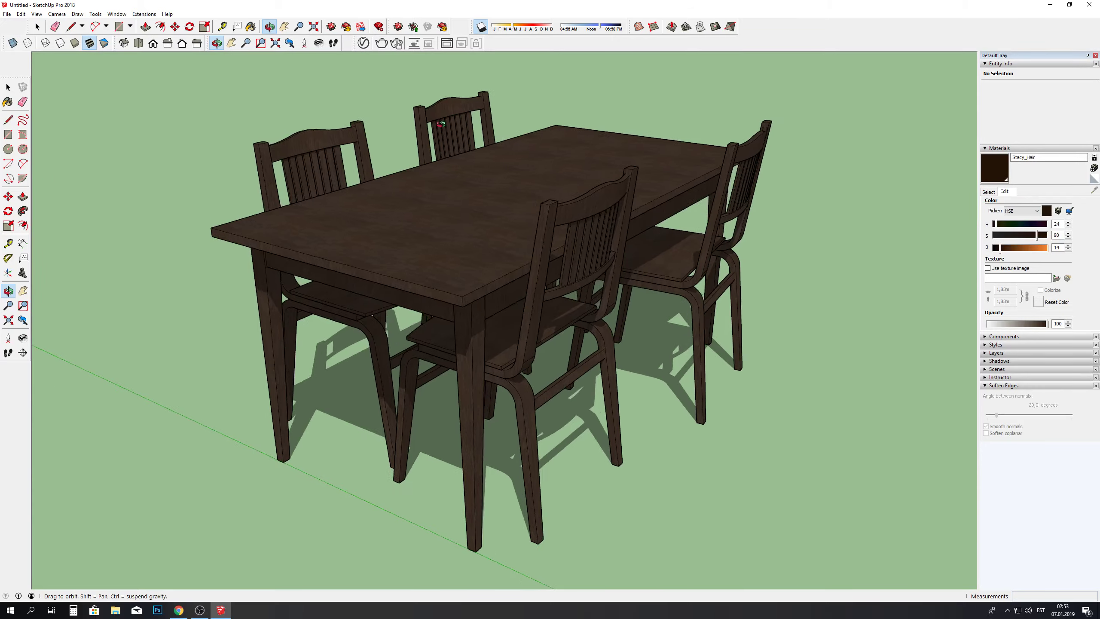
mouse_move(440, 124)
left_mouse_down()
mouse_move(575, 209)
mouse_move(547, 206)
mouse_move(649, 271)
mouse_move(618, 306)
mouse_move(796, 288)
left_mouse_up()
scroll(408, 356, "up", 5)
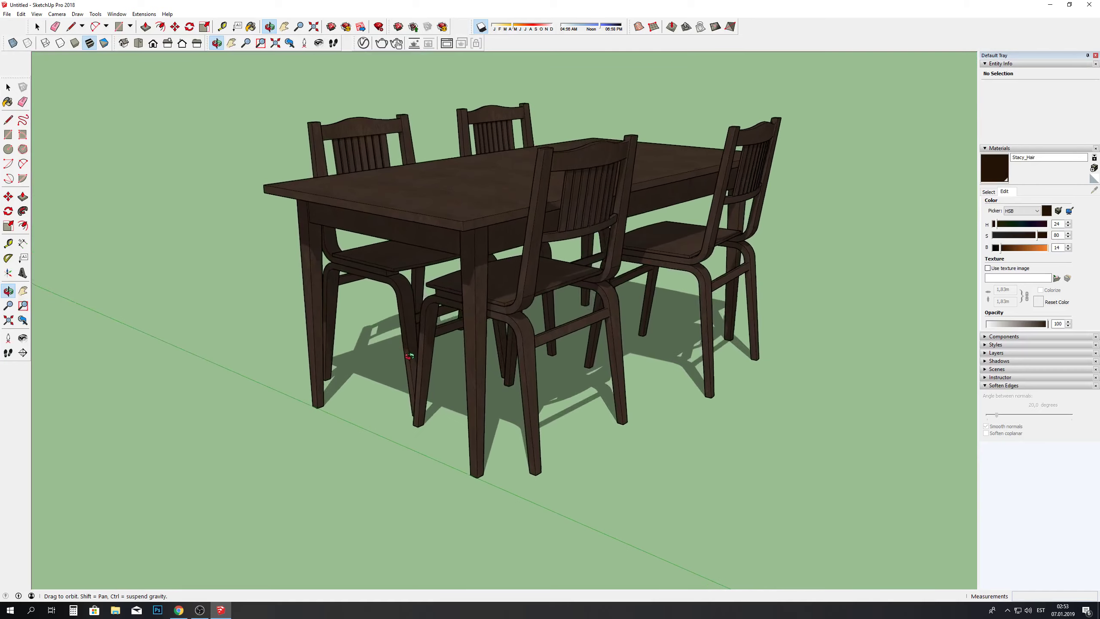
left_click_drag(409, 356, 442, 387)
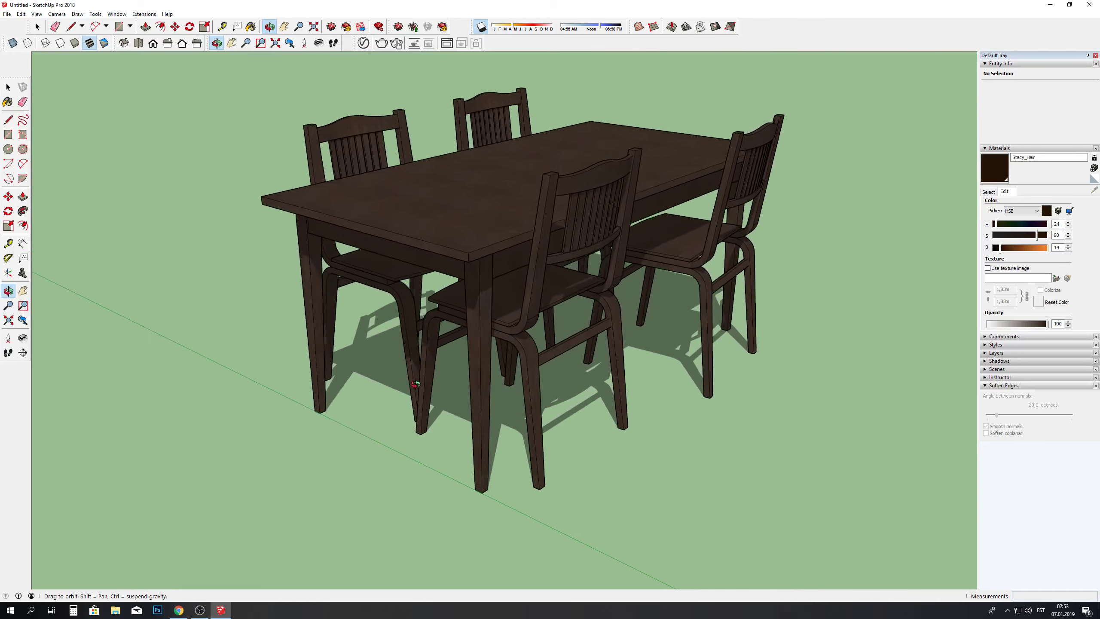
left_click(185, 615)
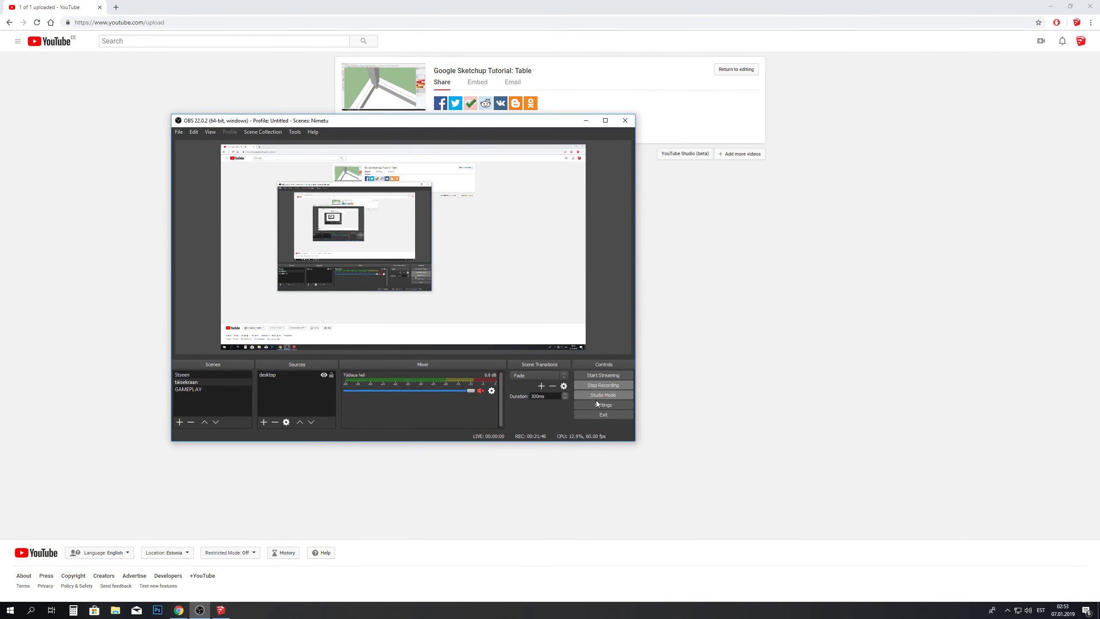